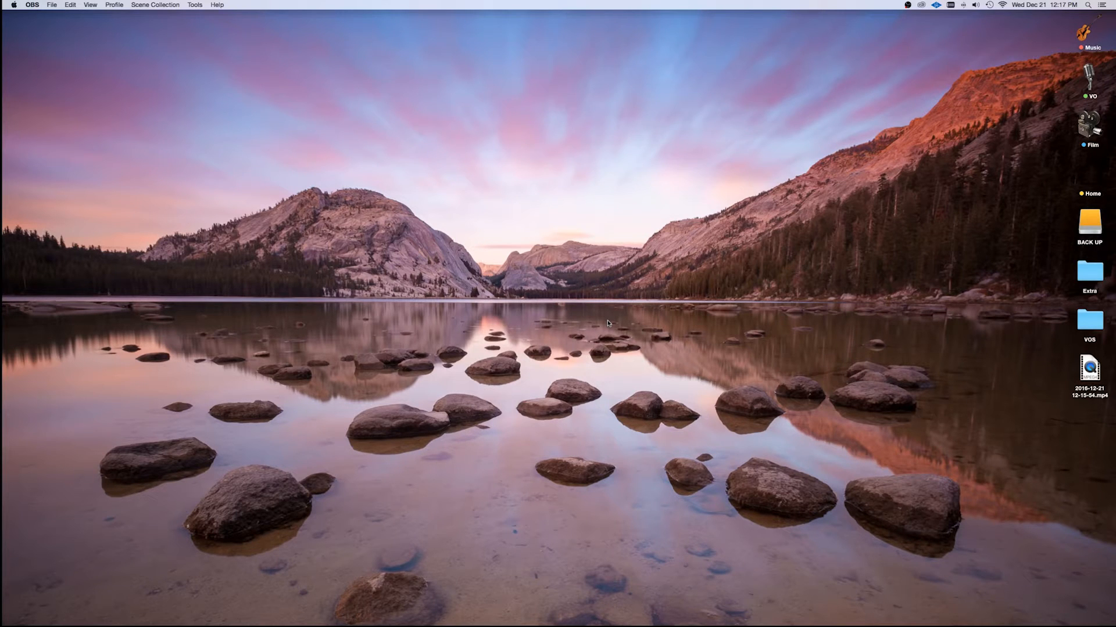
# - Switch to Pro Tools and start creating a new session
pyautogui.moveTo(3, 375)
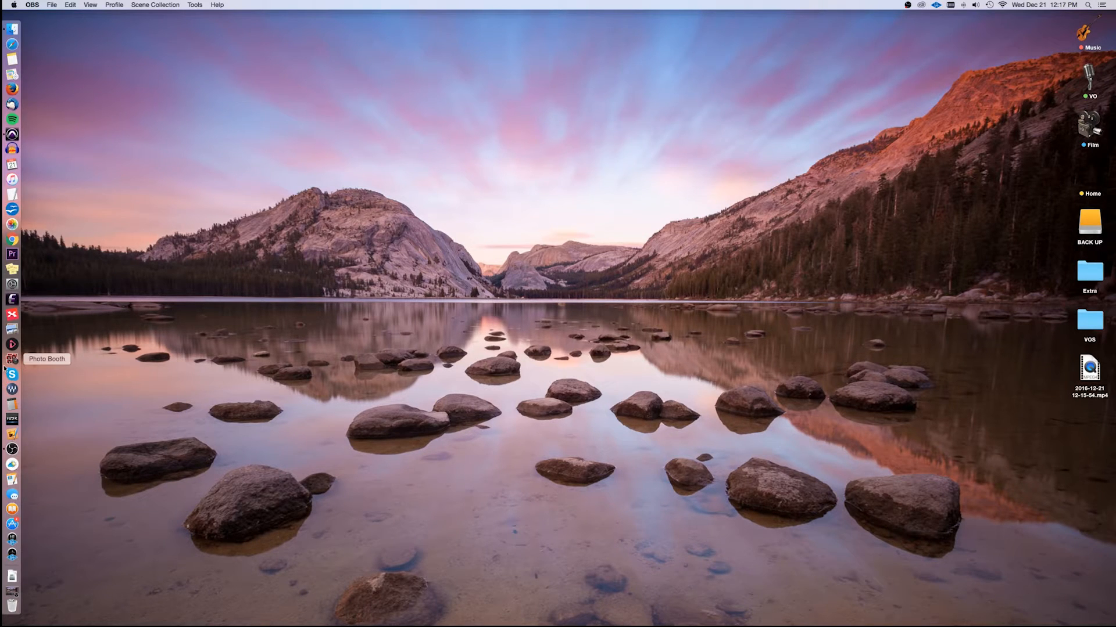
pyautogui.click(7, 134)
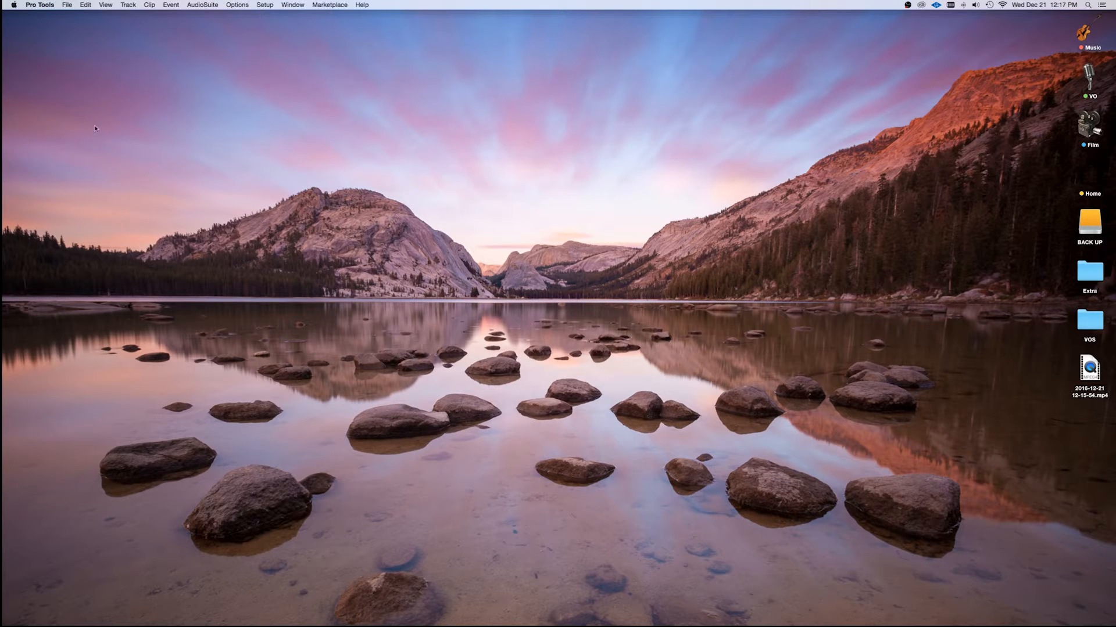
pyautogui.click(67, 5)
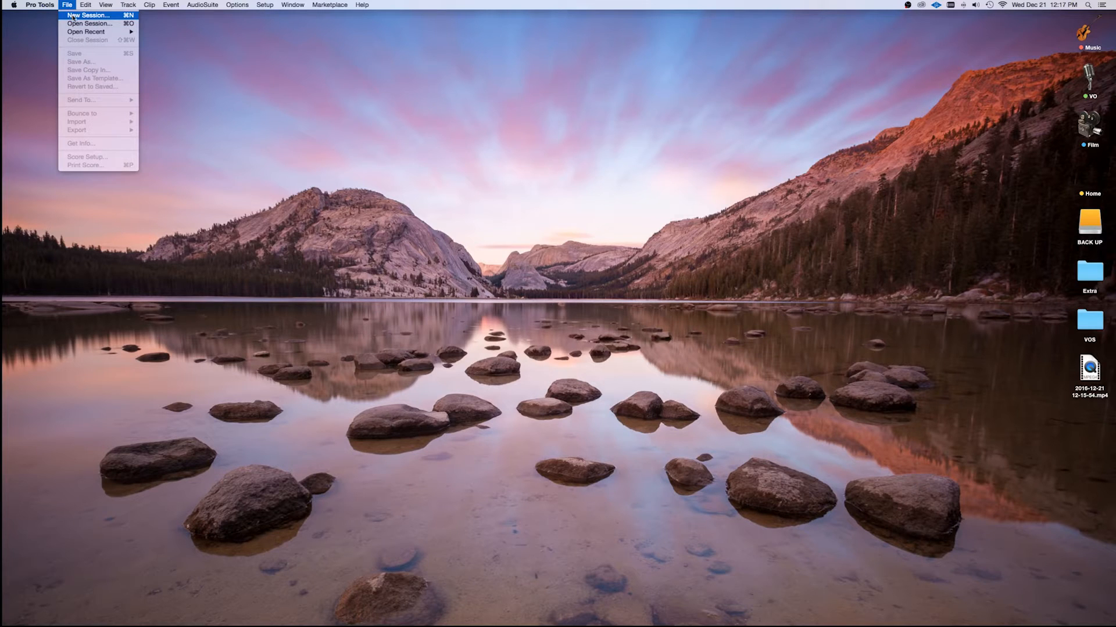
pyautogui.click(73, 16)
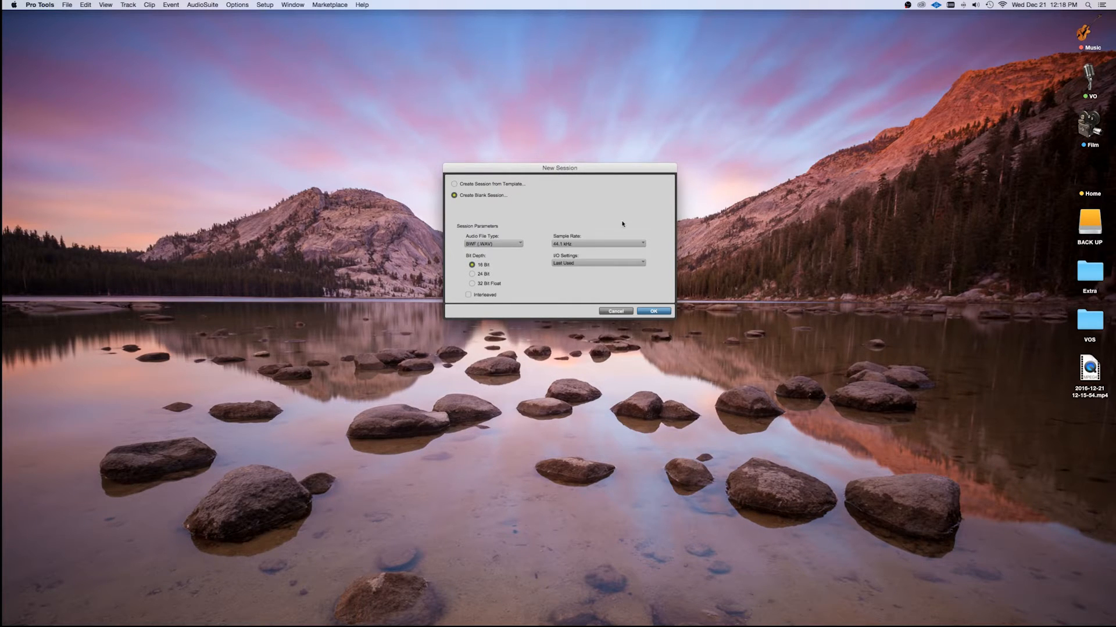
# - Configure the blank session as BWF (.WAV) with a 48 kHz sample rate and 24-bit depth, and accept the parameters
pyautogui.moveTo(593, 170); pyautogui.dragTo(594, 173)
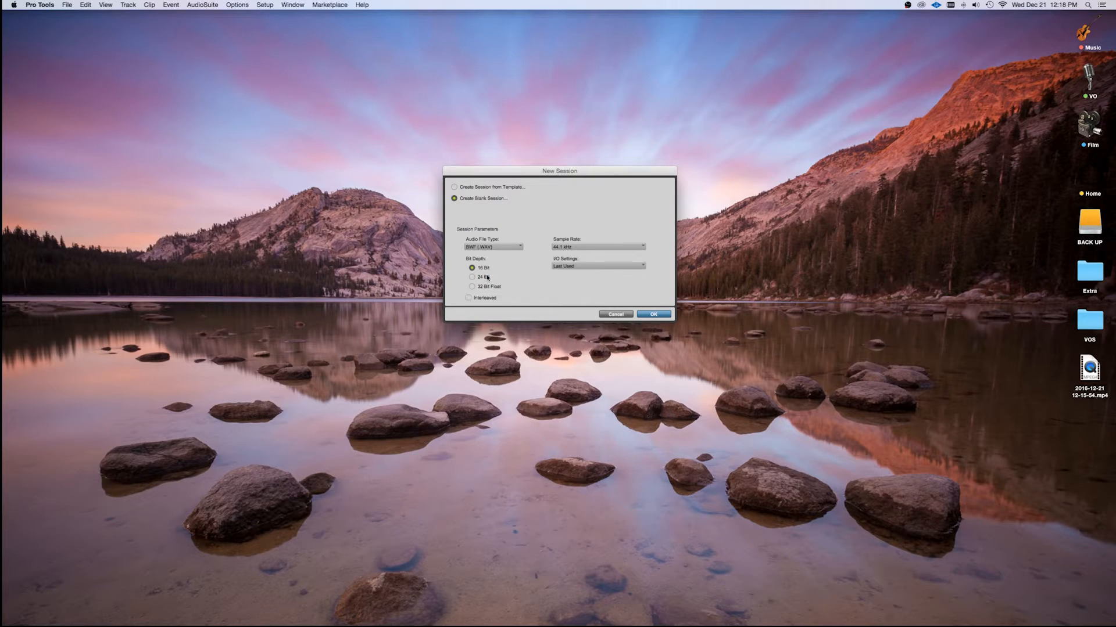
pyautogui.click(508, 251)
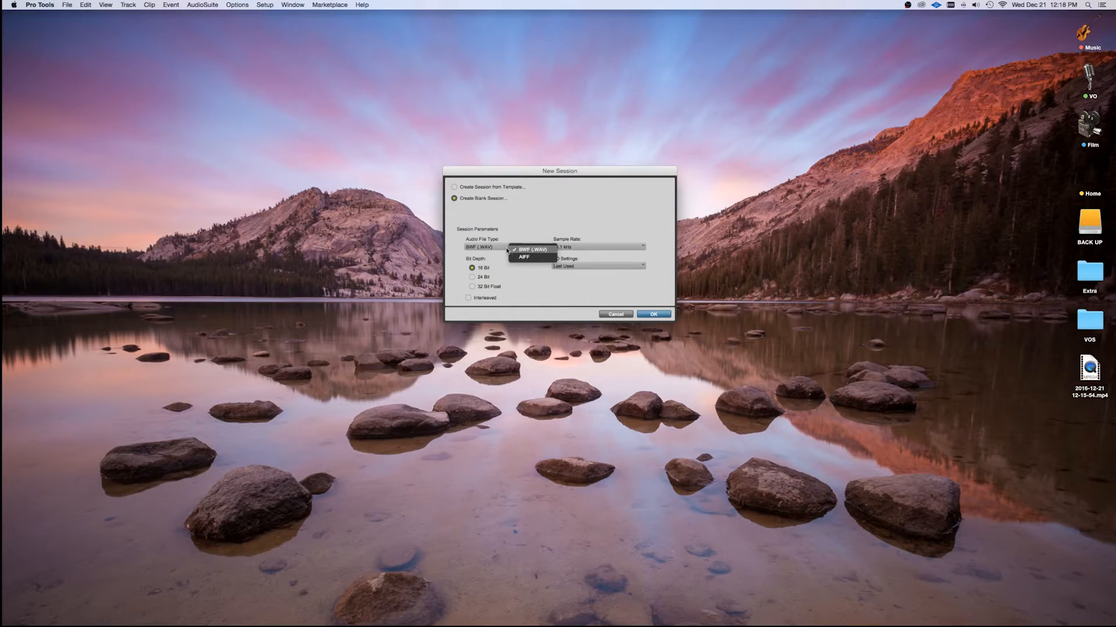
pyautogui.click(529, 212)
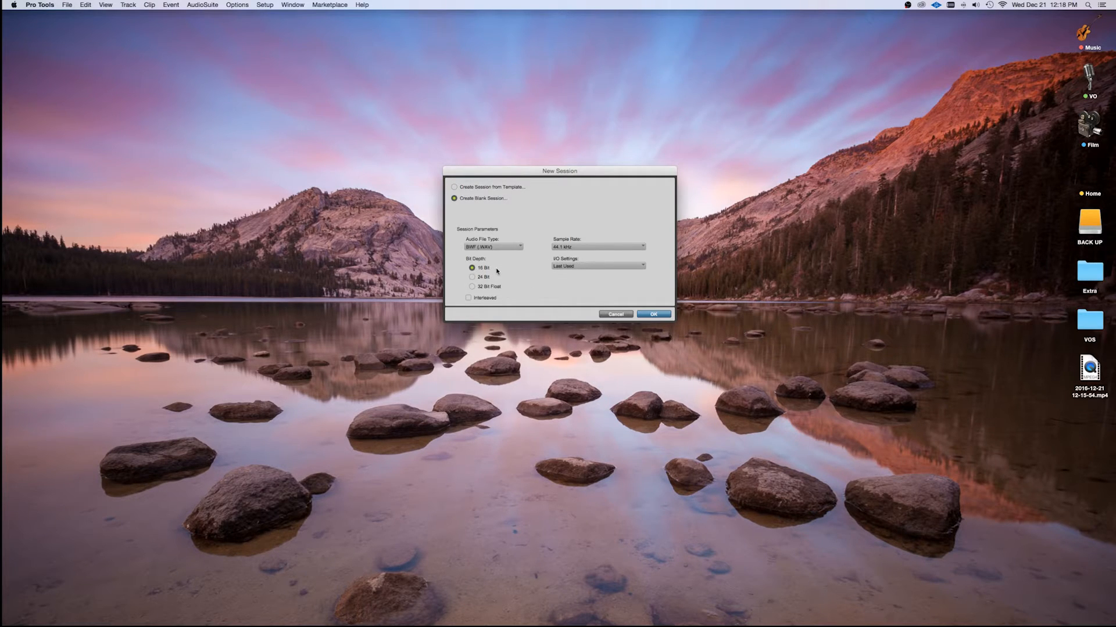
pyautogui.click(581, 247)
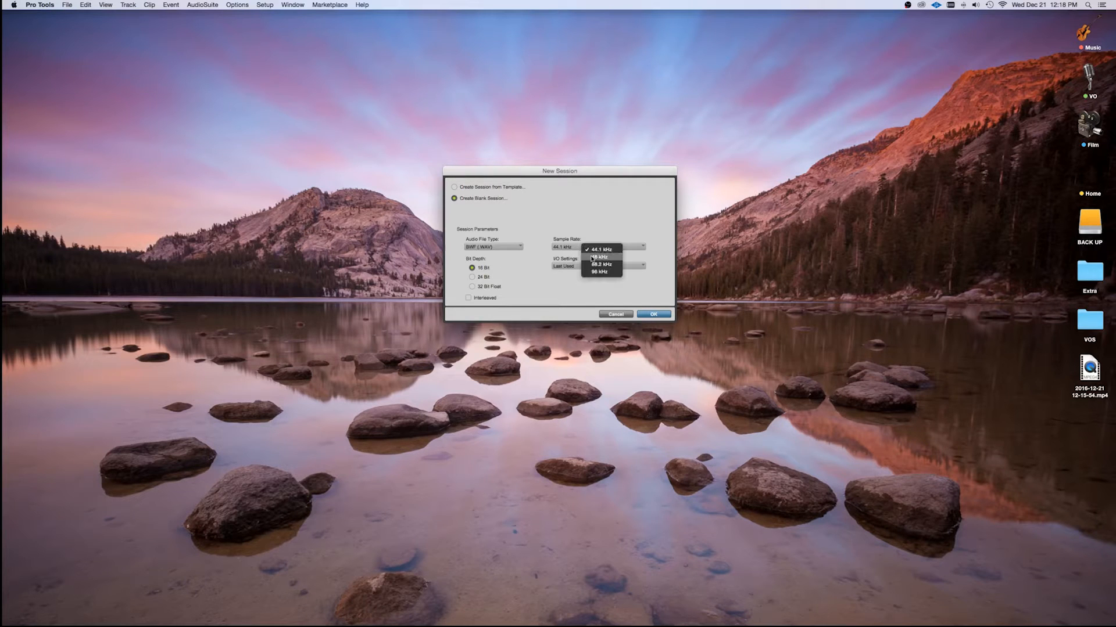
pyautogui.click(587, 254)
pyautogui.click(471, 277)
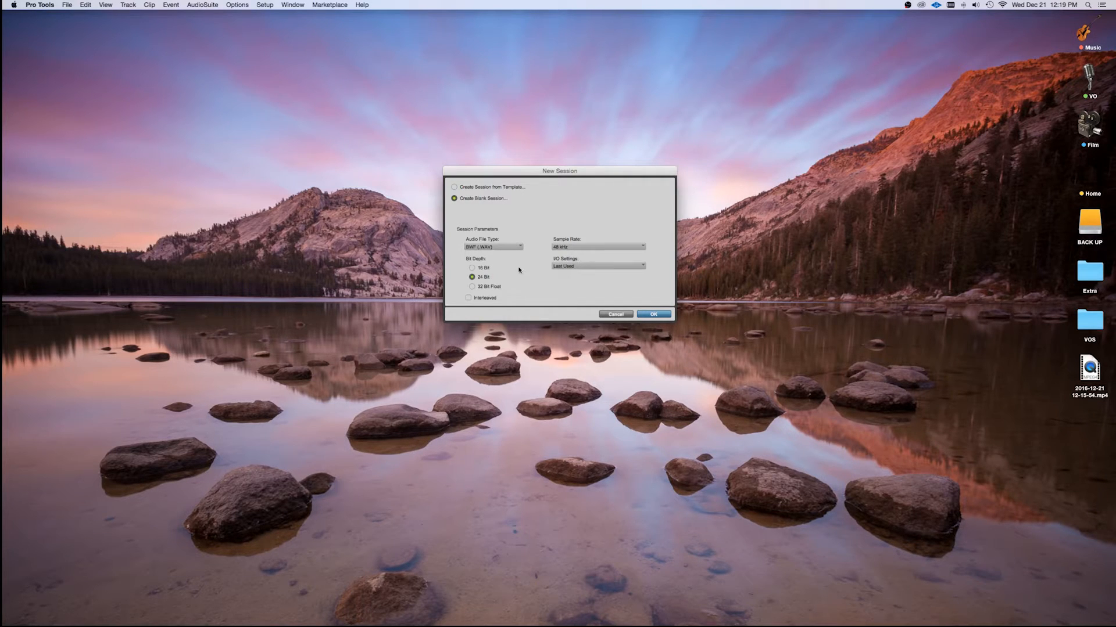
pyautogui.click(654, 315)
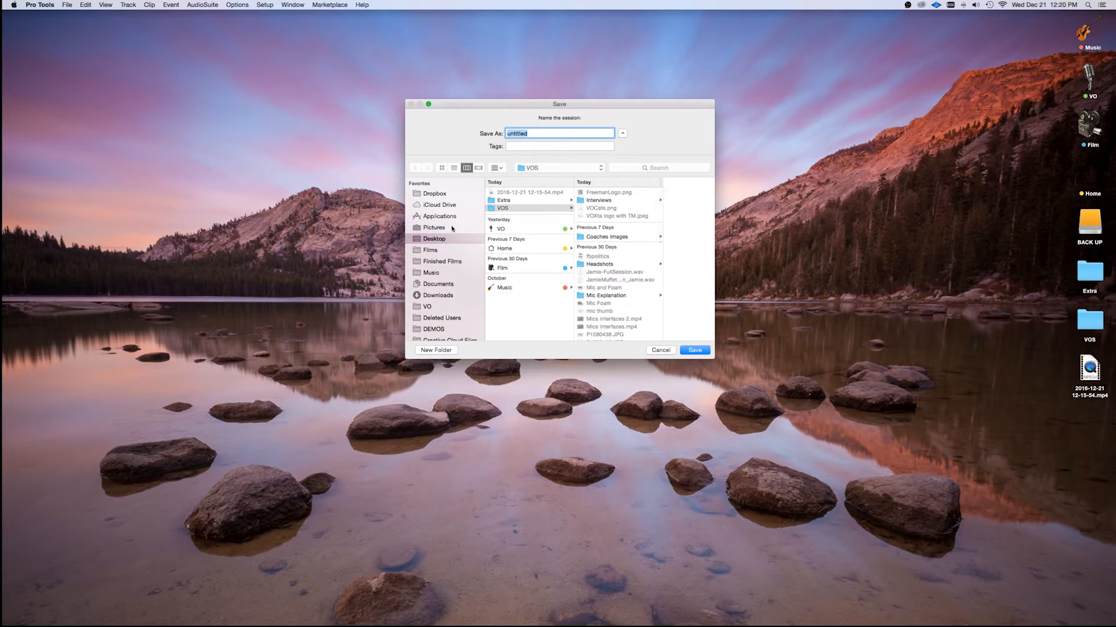
# - Save the new session on the Desktop under the name Test Session
pyautogui.click(440, 239)
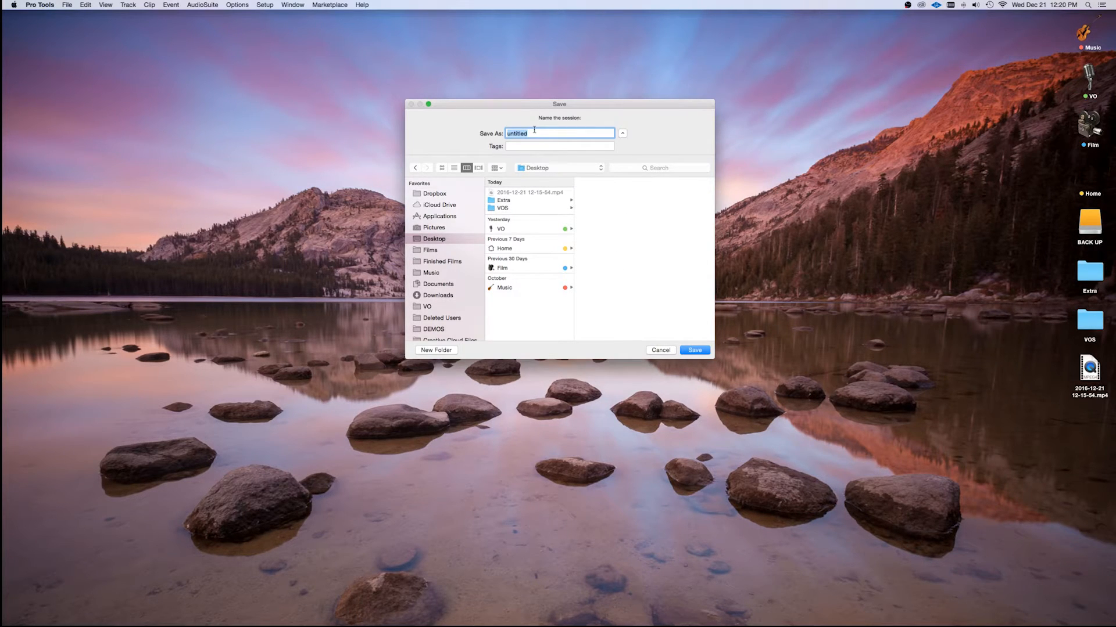
pyautogui.write('Test Session')
pyautogui.press('Return')
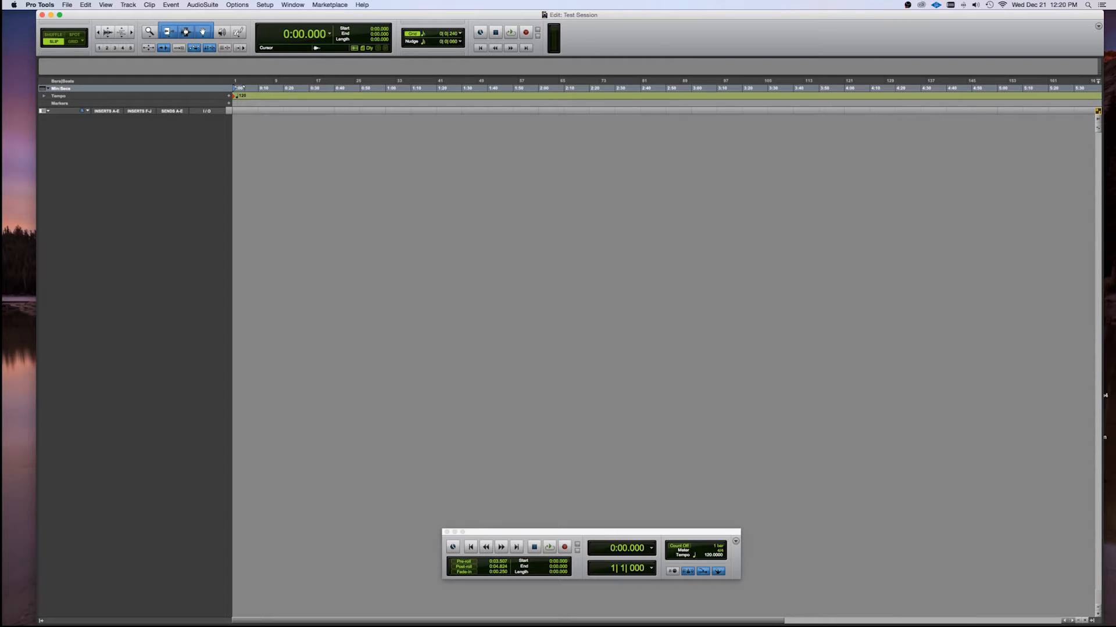
# - Alternate between the Mix and Edit windows, shift the Mix window slightly, and return to the Edit window
pyautogui.press('super+equal')
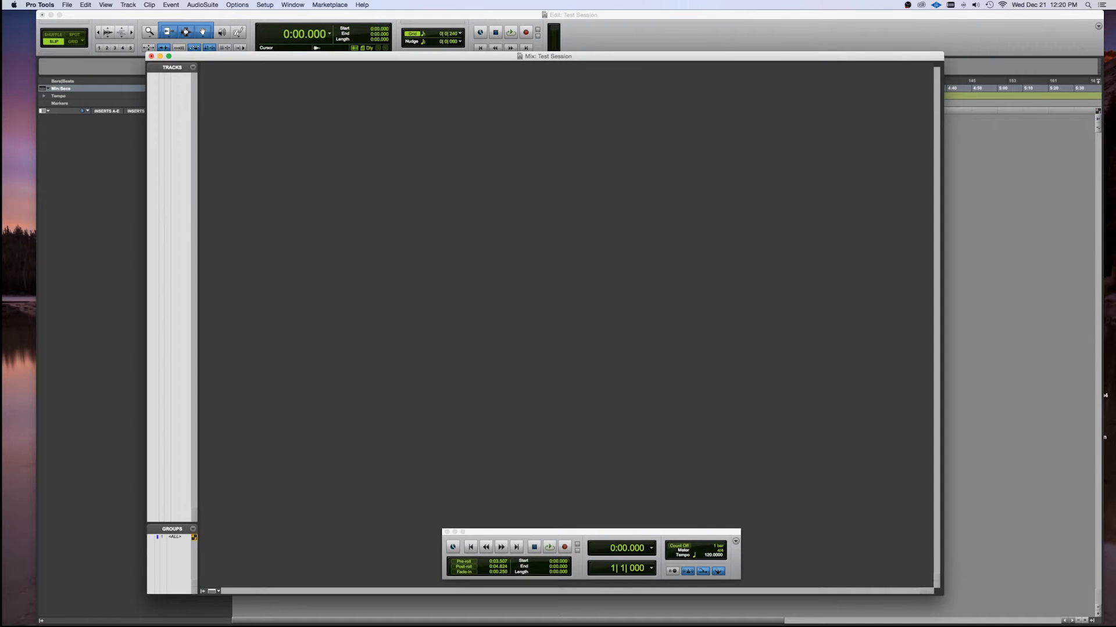
pyautogui.click(292, 5)
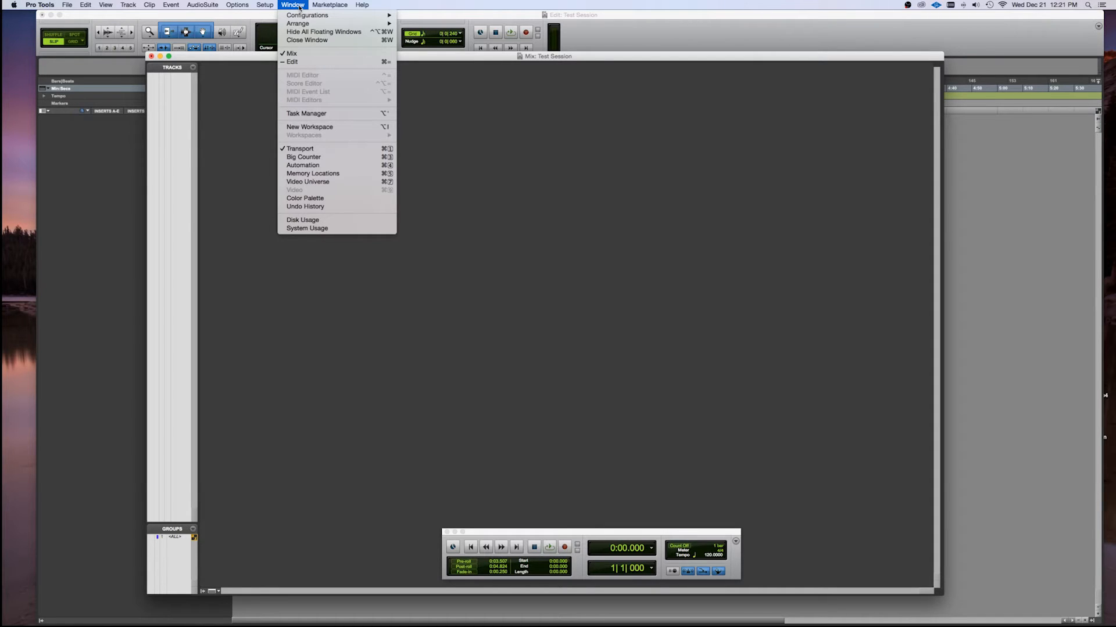
pyautogui.click(295, 62)
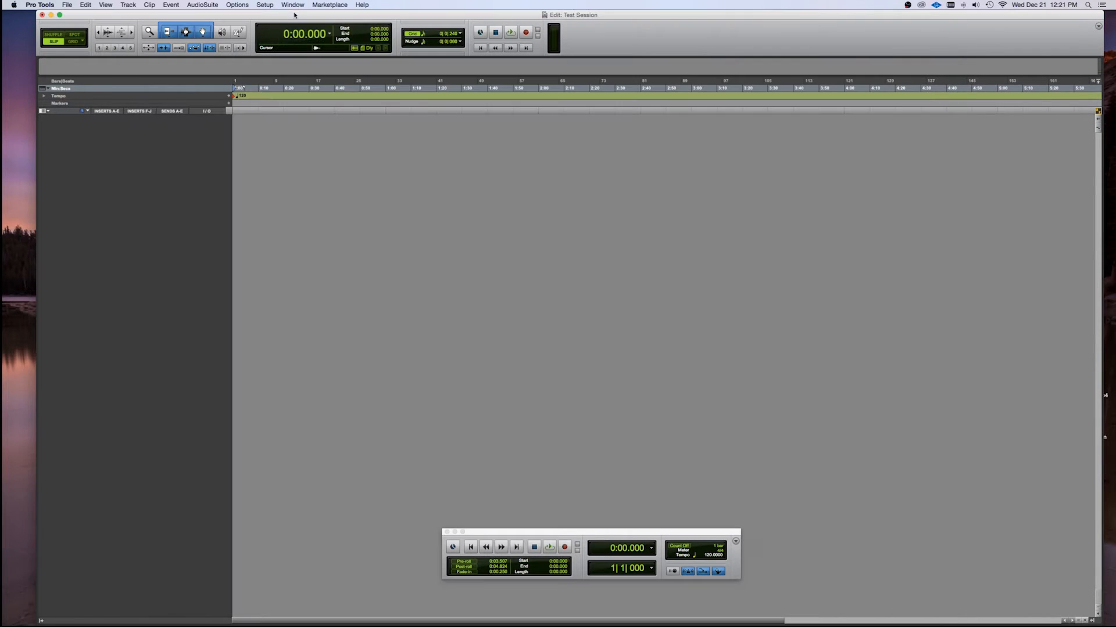
pyautogui.click(293, 5)
pyautogui.click(297, 53)
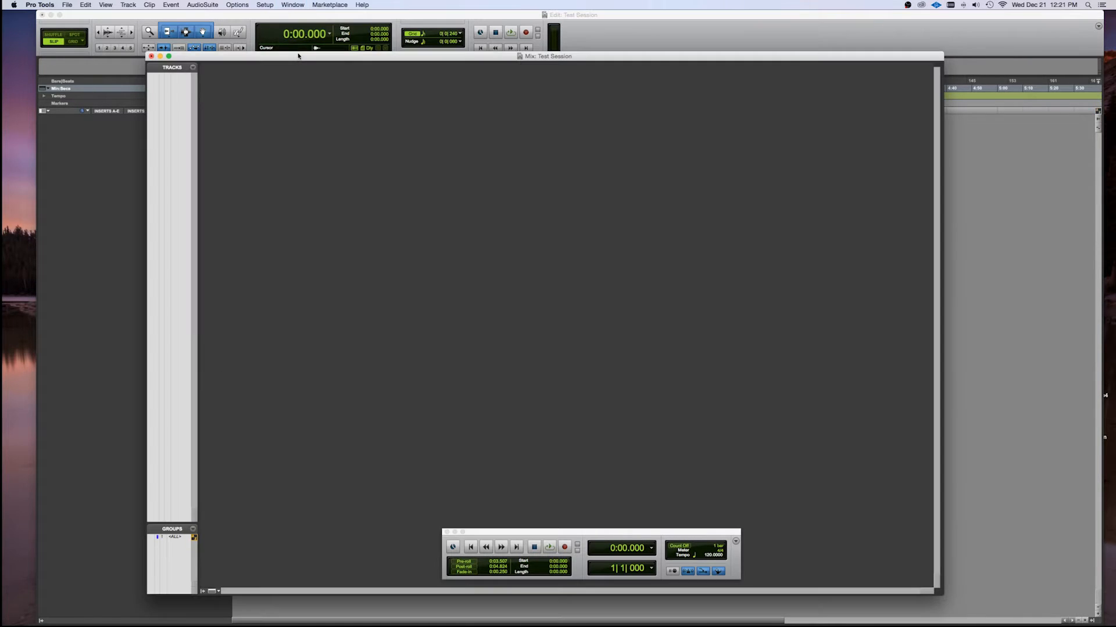
pyautogui.moveTo(298, 56); pyautogui.dragTo(322, 42)
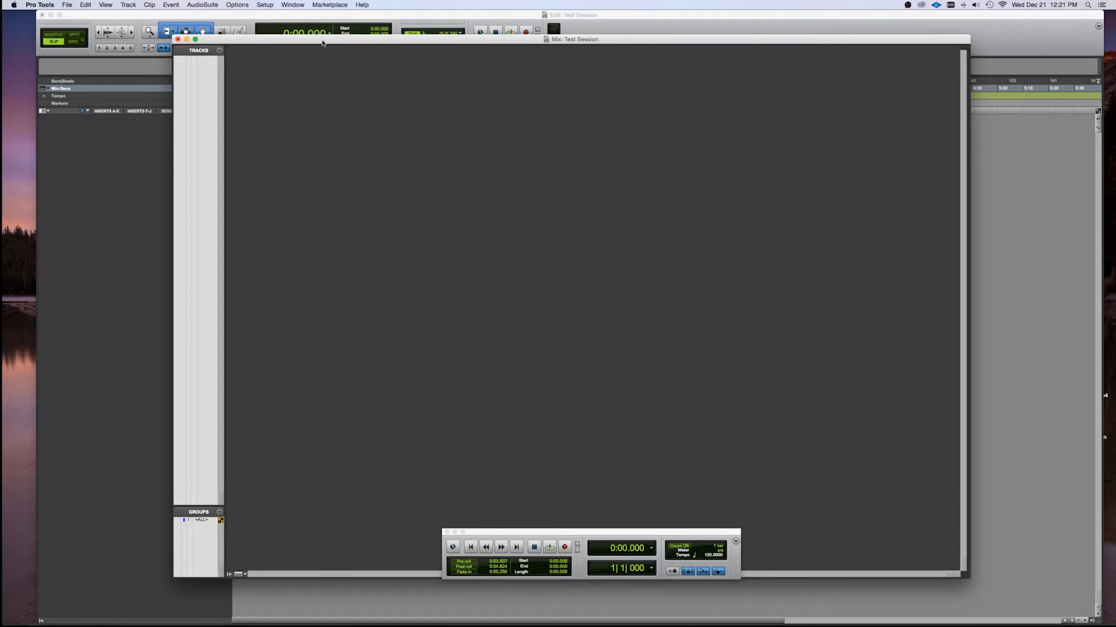
pyautogui.press('super+equal')
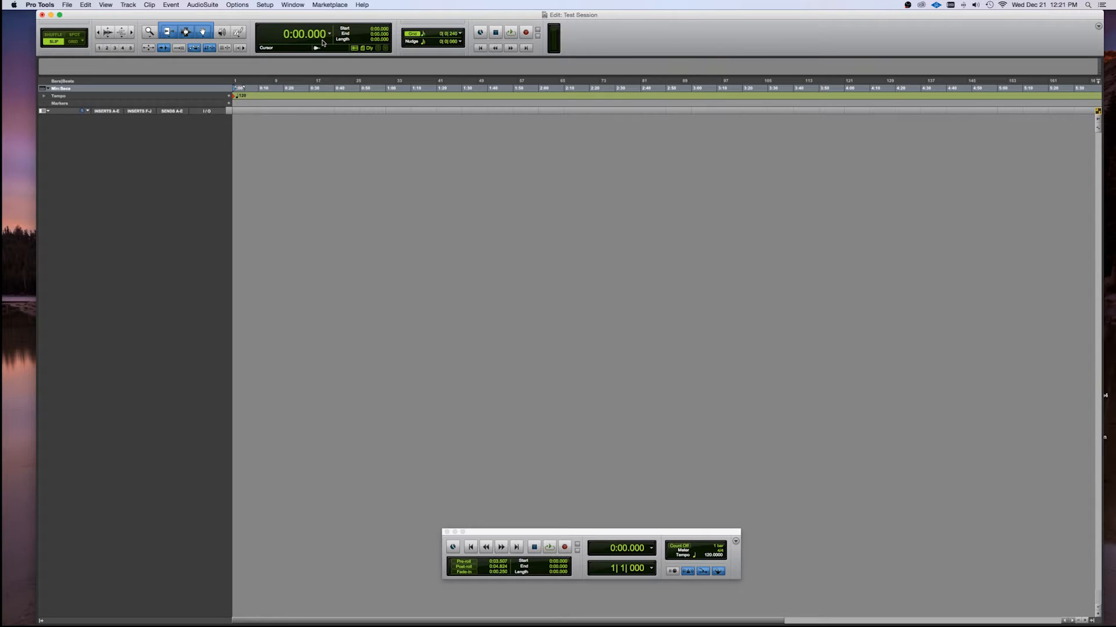
# - Open the recent interview session, discarding changes to Test Session and declining to save a detailed report
pyautogui.click(66, 5)
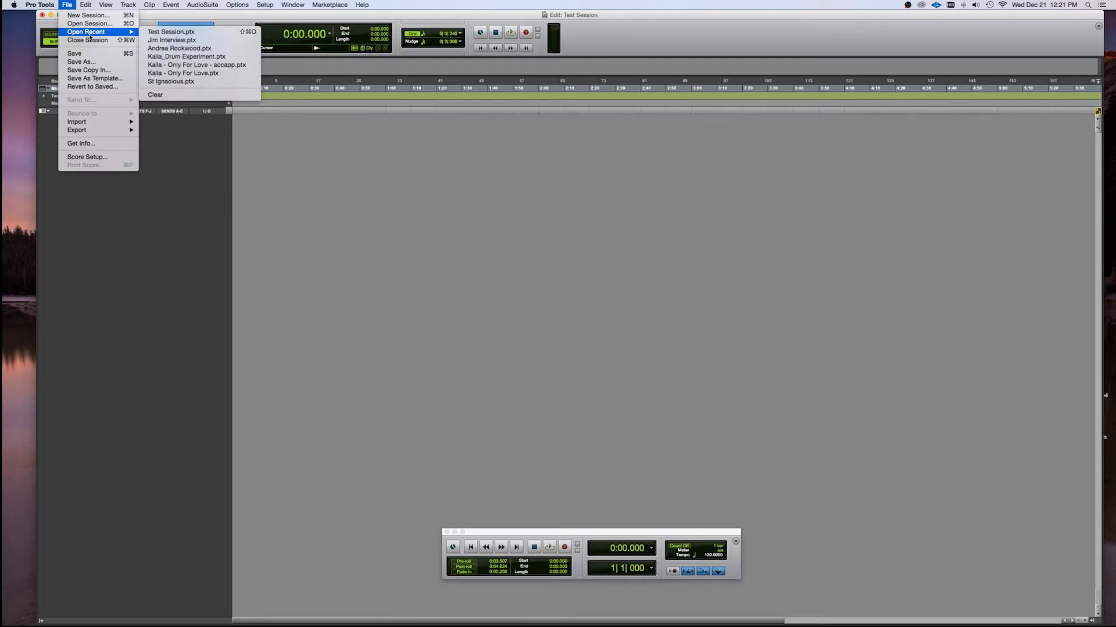
pyautogui.moveTo(109, 32)
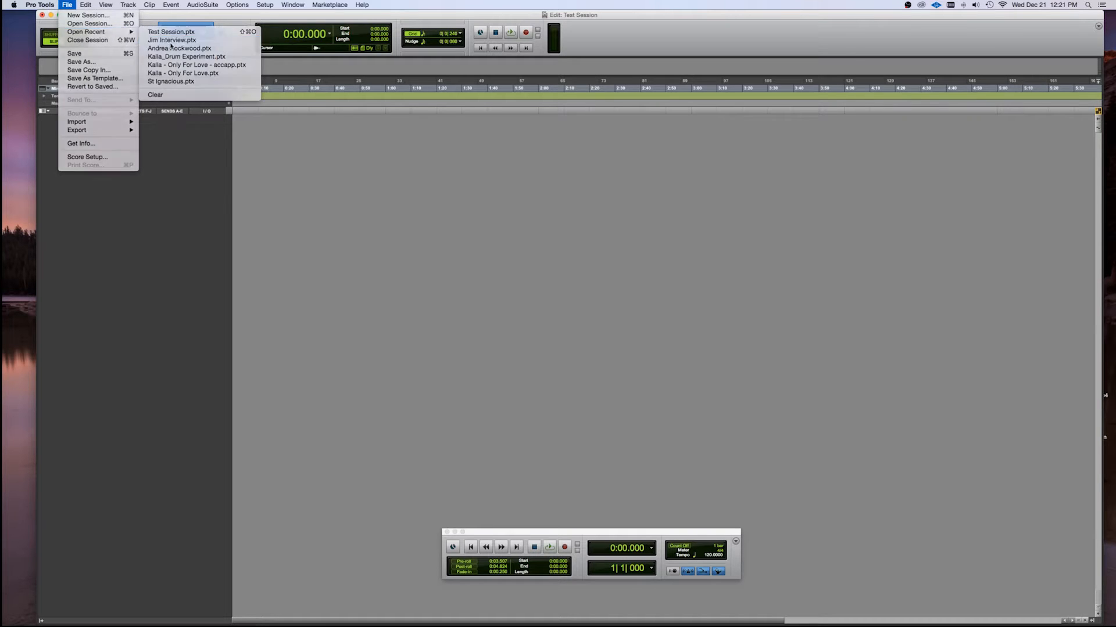
pyautogui.click(173, 41)
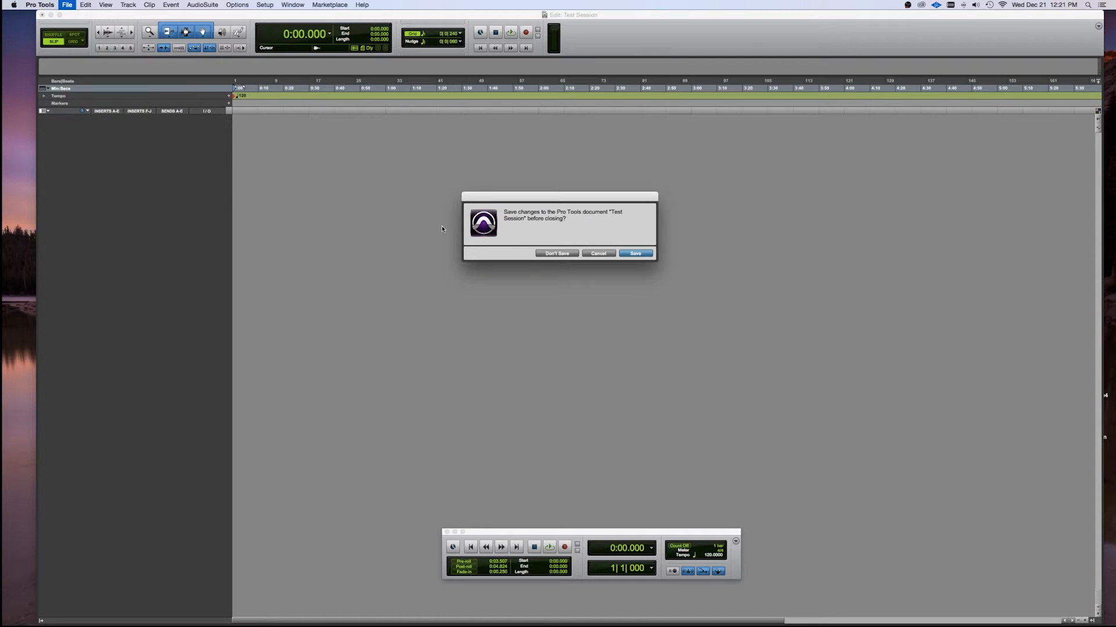
pyautogui.click(559, 254)
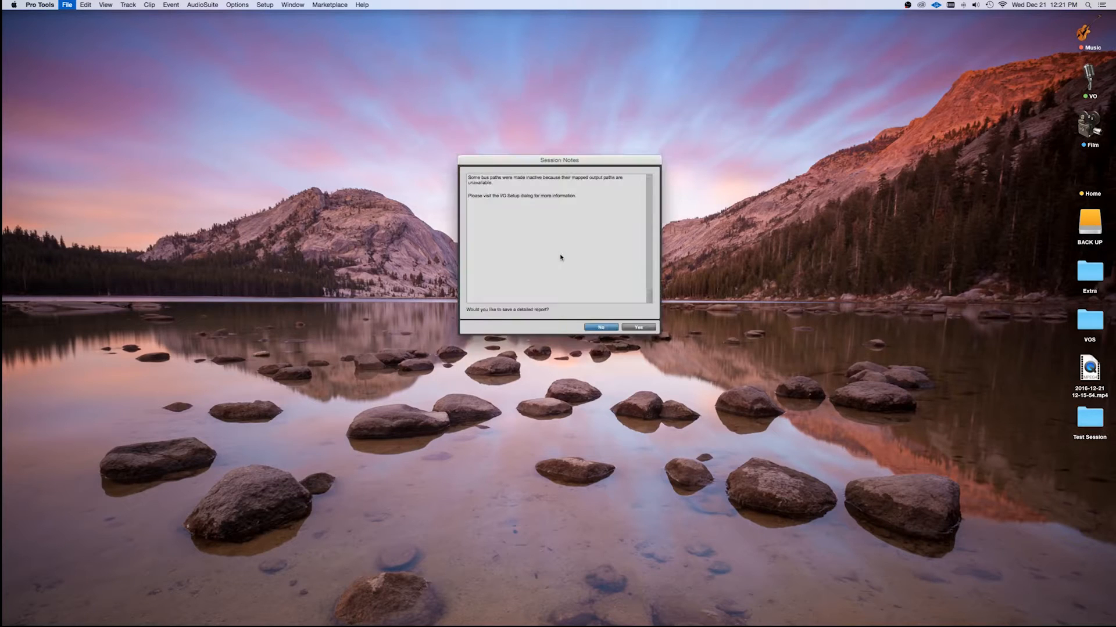
pyautogui.press('Return')
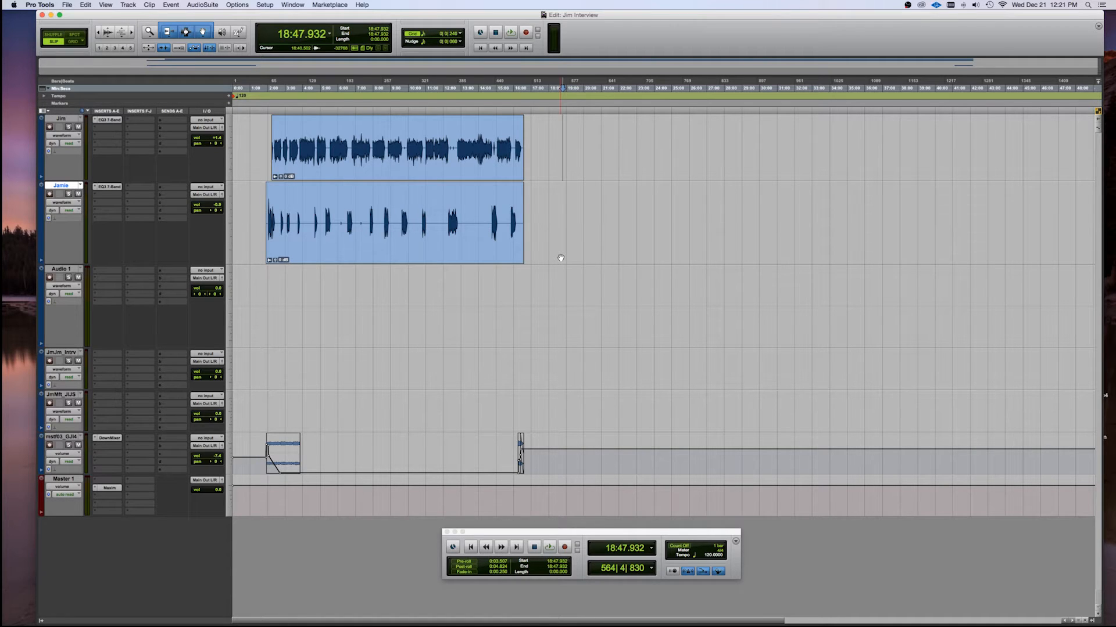
# - Select the clip on the first track, select the one on the second, and place the edit cursor on the Audio 1 track at about 3:10
pyautogui.click(316, 163)
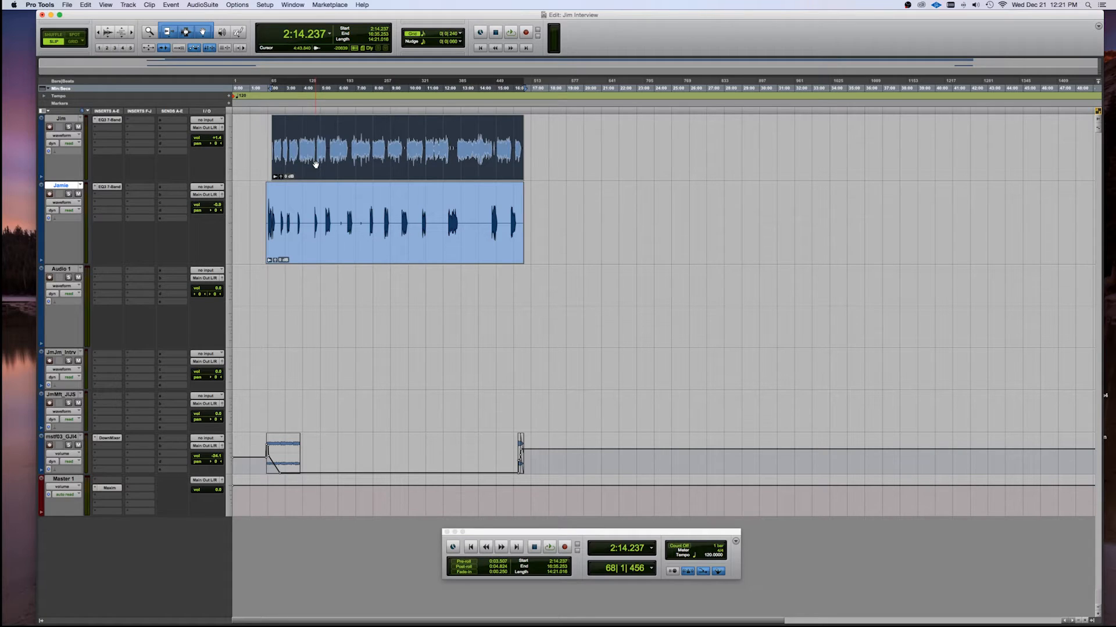
pyautogui.click(337, 246)
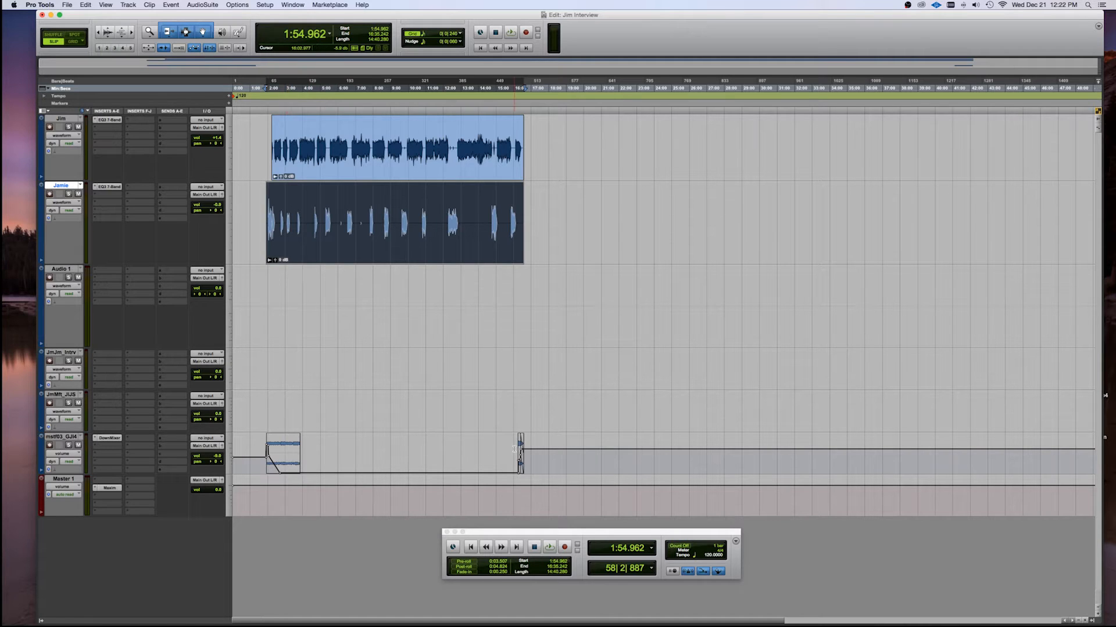
pyautogui.click(287, 277)
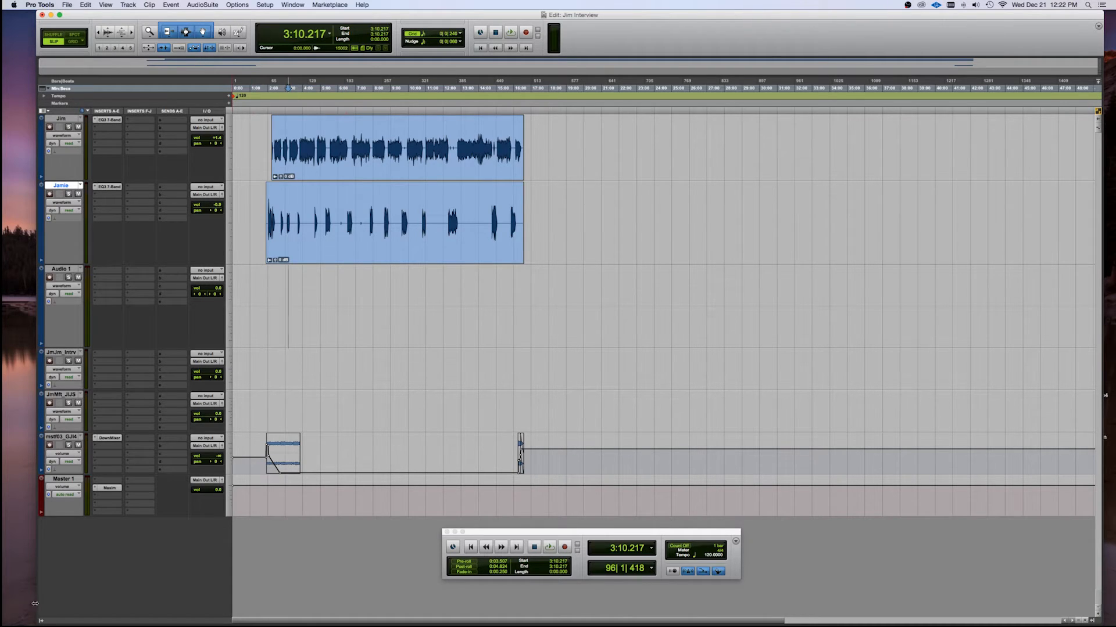
# - Show the track list and hide every track except the first voice track and Master 1
pyautogui.click(41, 621)
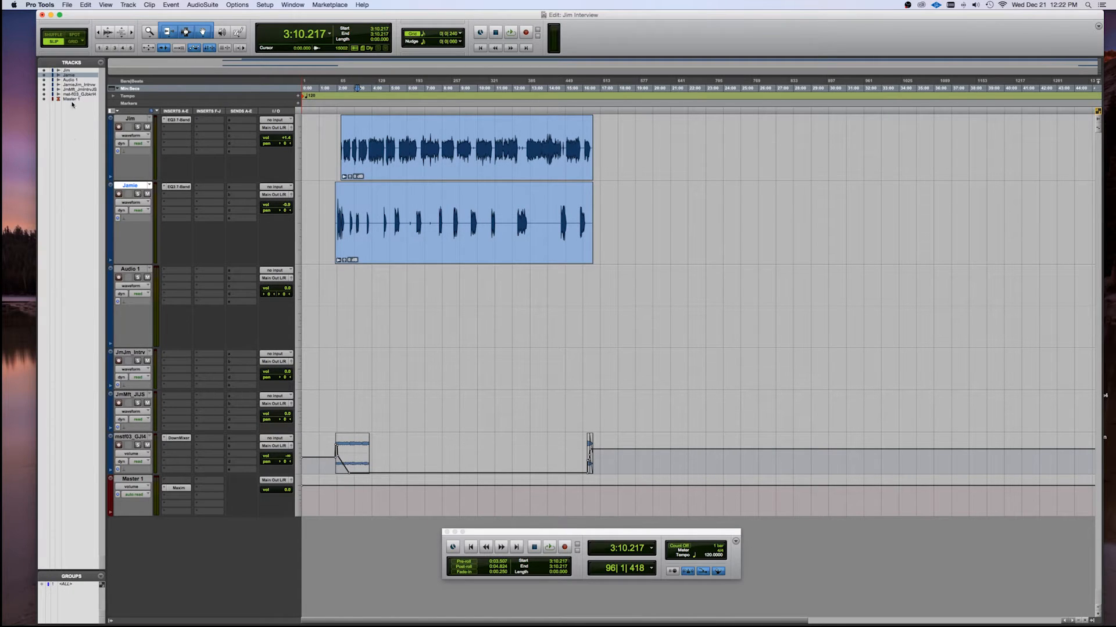
pyautogui.click(44, 75)
pyautogui.click(43, 79)
pyautogui.click(43, 84)
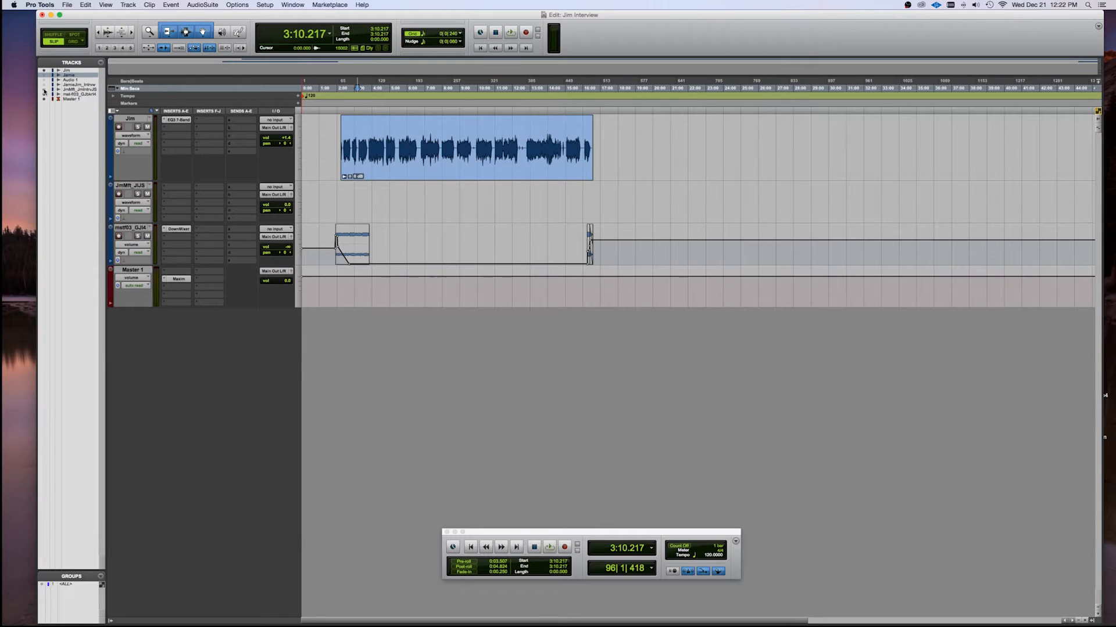
pyautogui.click(43, 89)
pyautogui.click(44, 94)
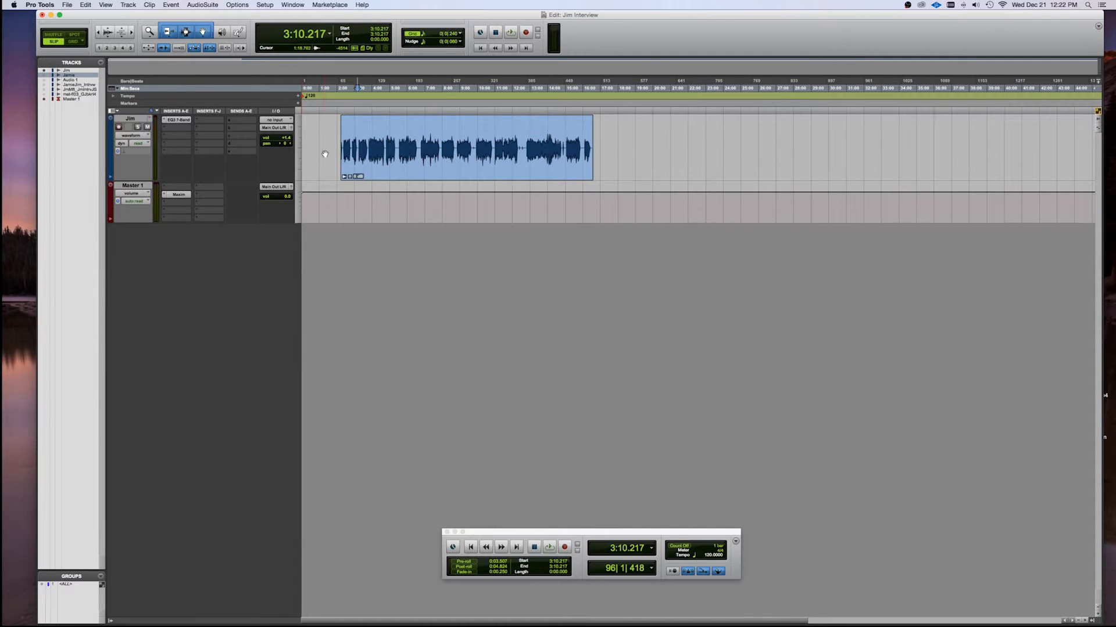
# - Select Master 1, solo the voice track and play it briefly from about 3:56
pyautogui.click(135, 187)
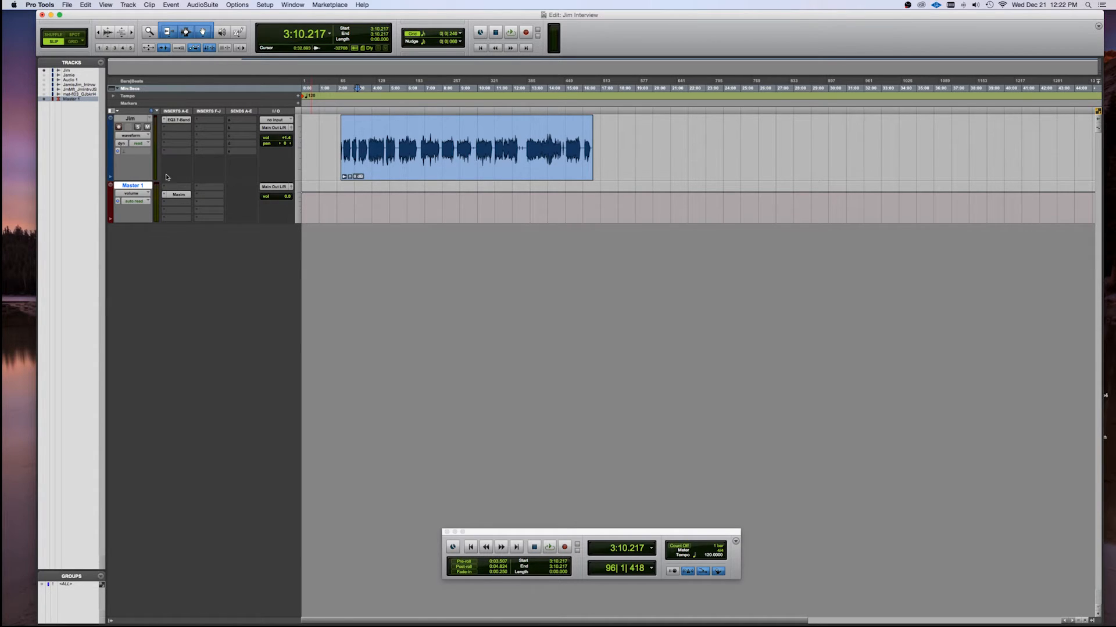
pyautogui.click(371, 133)
pyautogui.click(137, 127)
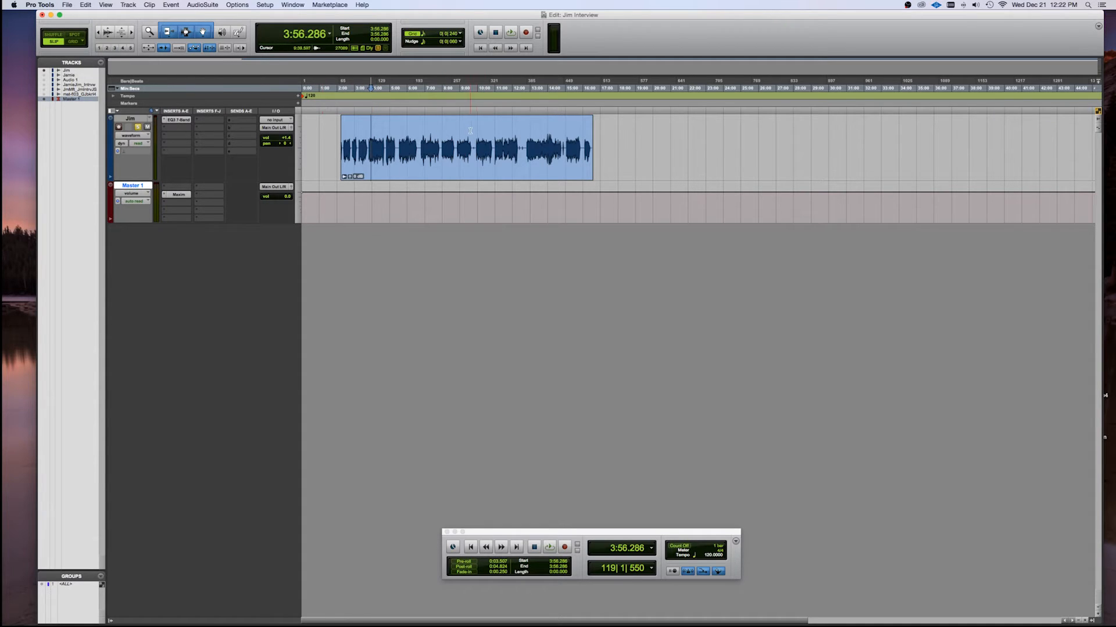
pyautogui.press('space')
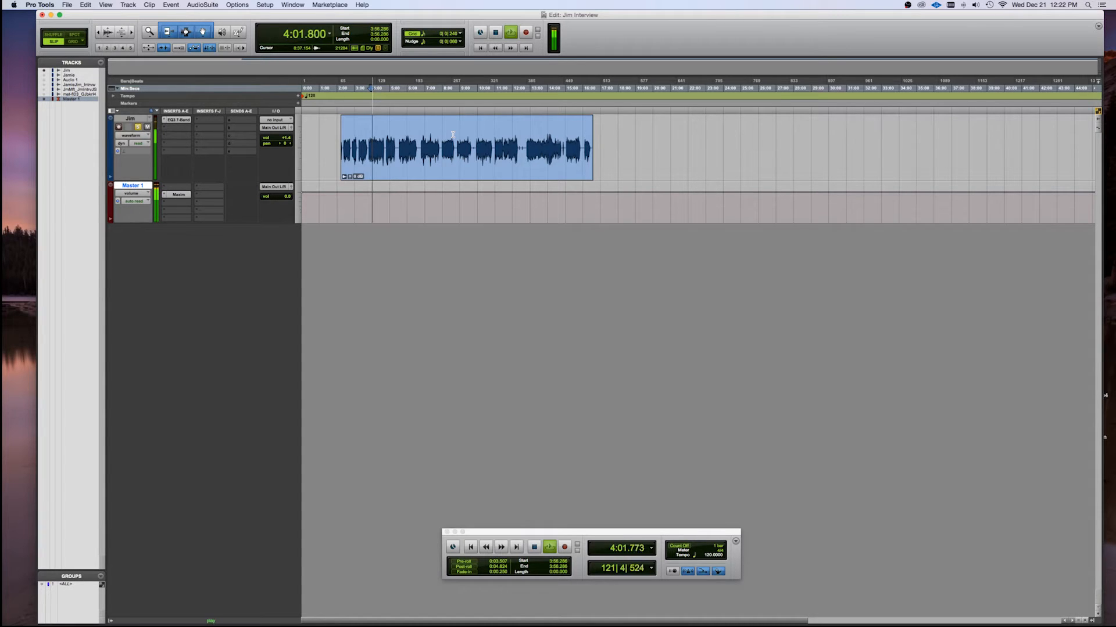
pyautogui.press('space')
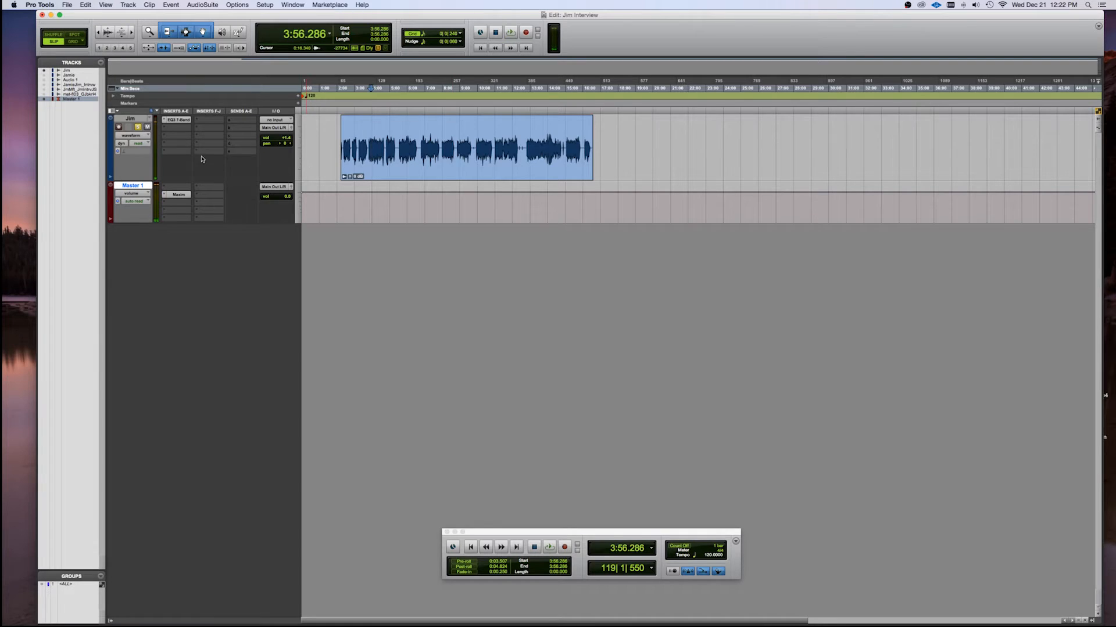
# - View the settings of the voice track's EQ3 7-Band insert and close the plug-in window
pyautogui.click(171, 120)
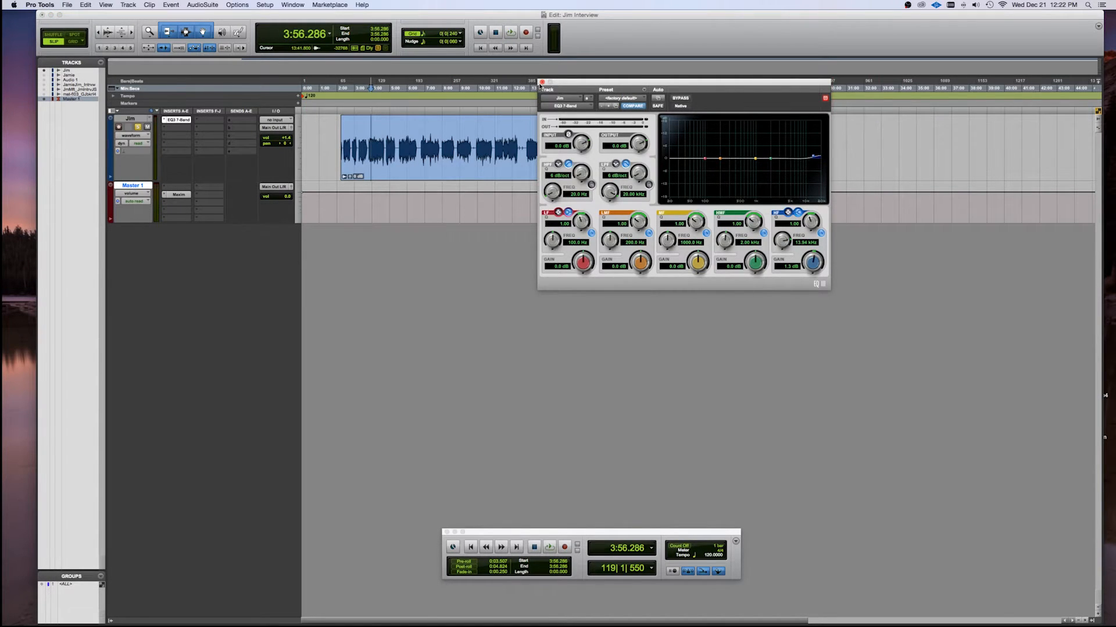
pyautogui.click(541, 82)
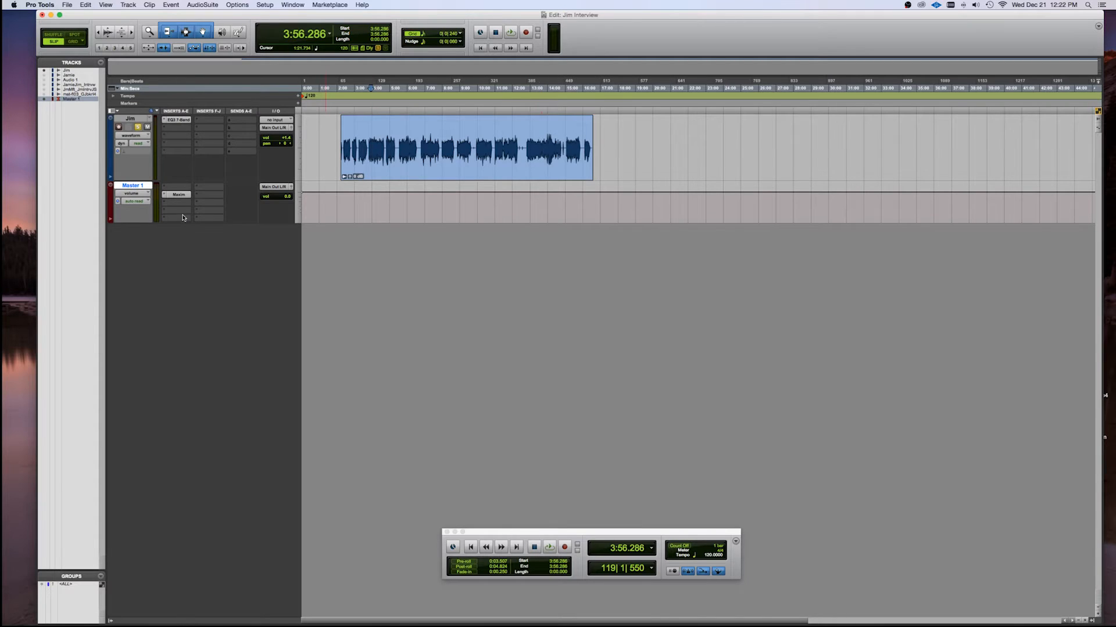
# - View the settings of Master 1's Maxim insert and the voice track's EQ3 7-Band insert, closing each plug-in window
pyautogui.click(182, 196)
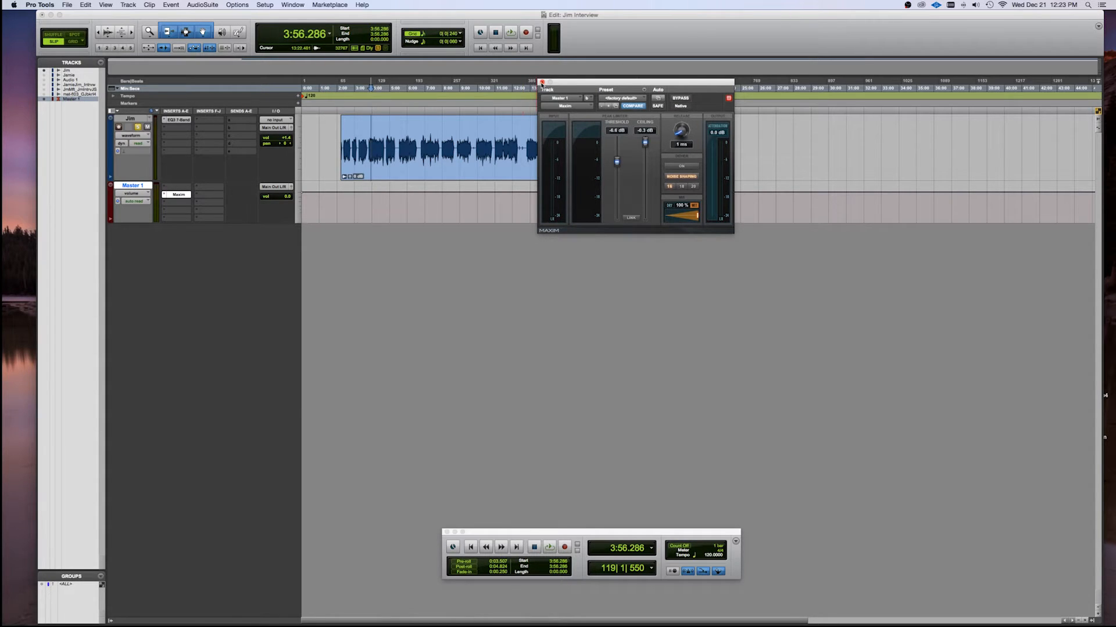
pyautogui.click(542, 82)
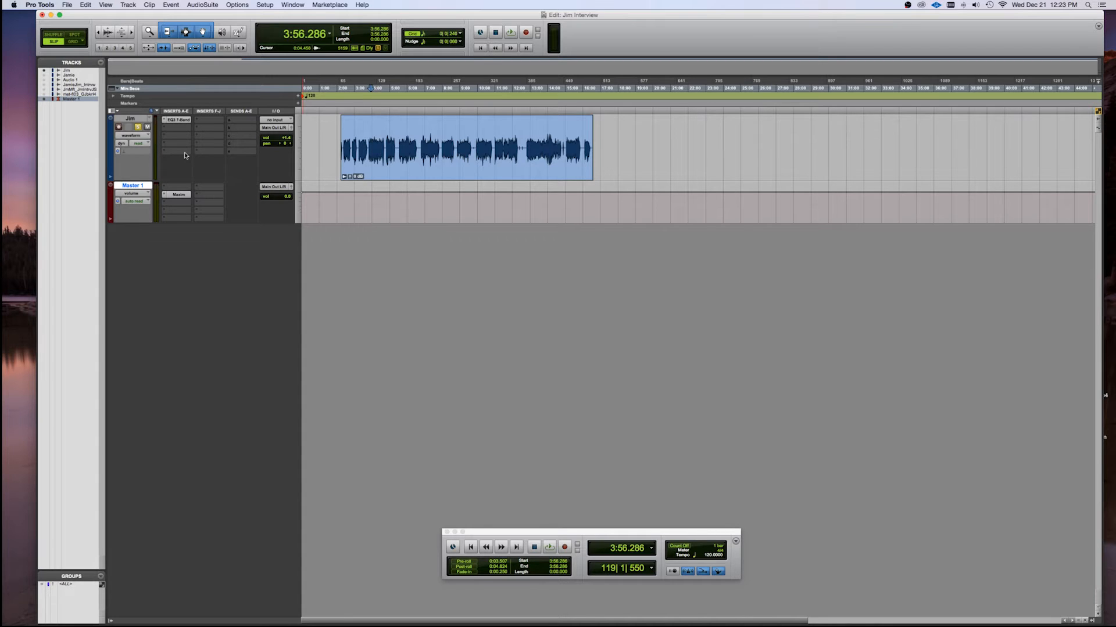
pyautogui.click(394, 164)
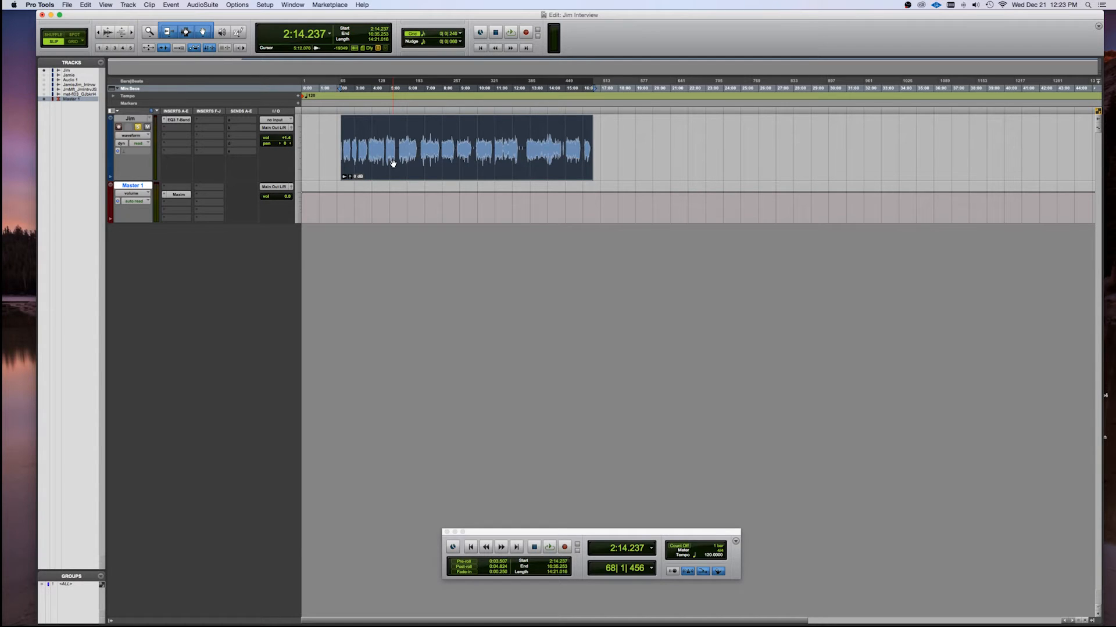
pyautogui.click(178, 119)
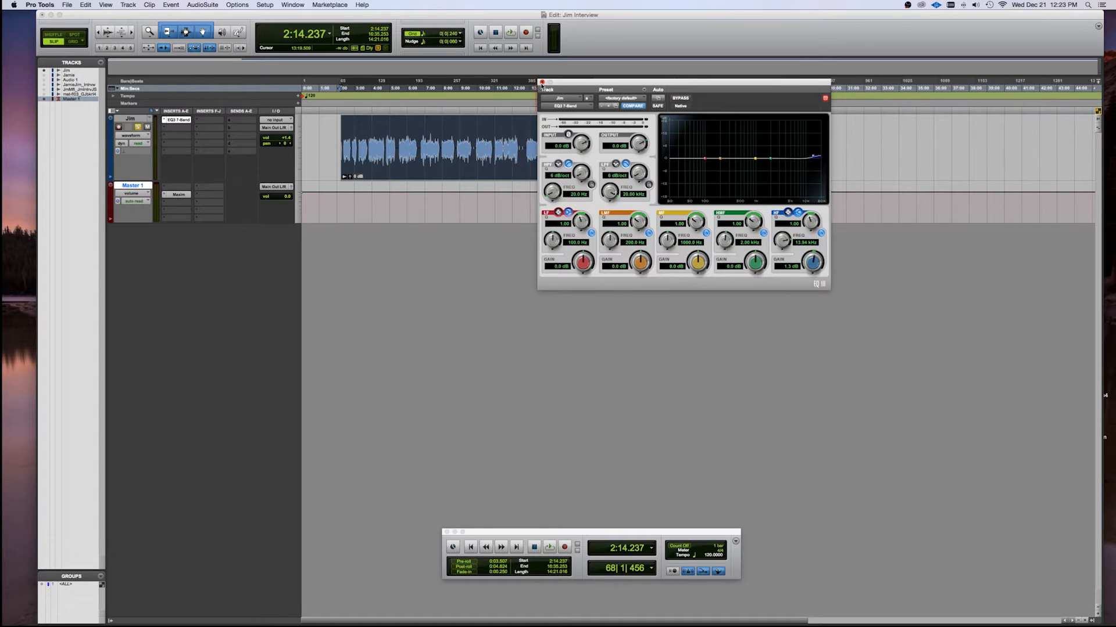
pyautogui.click(541, 82)
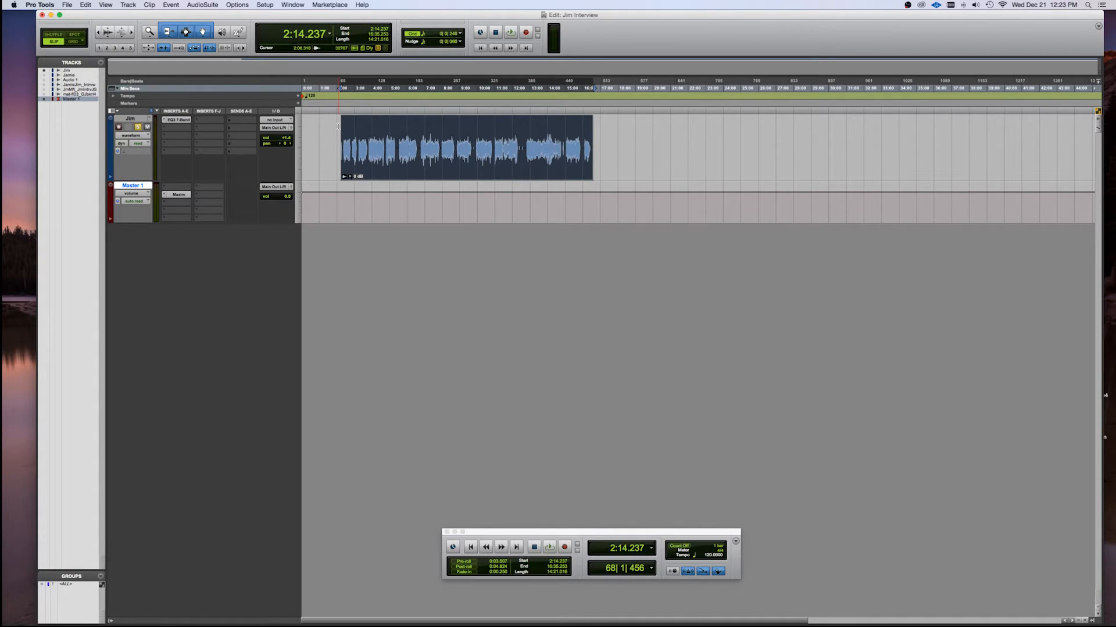
pyautogui.click(177, 132)
pyautogui.moveTo(192, 147)
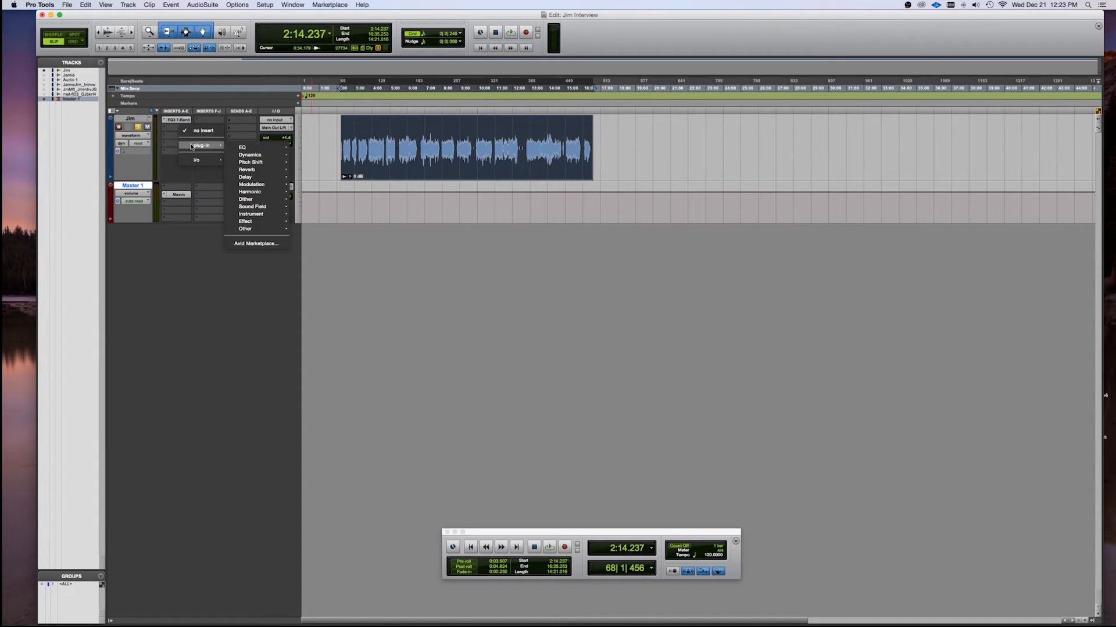
pyautogui.moveTo(249, 154)
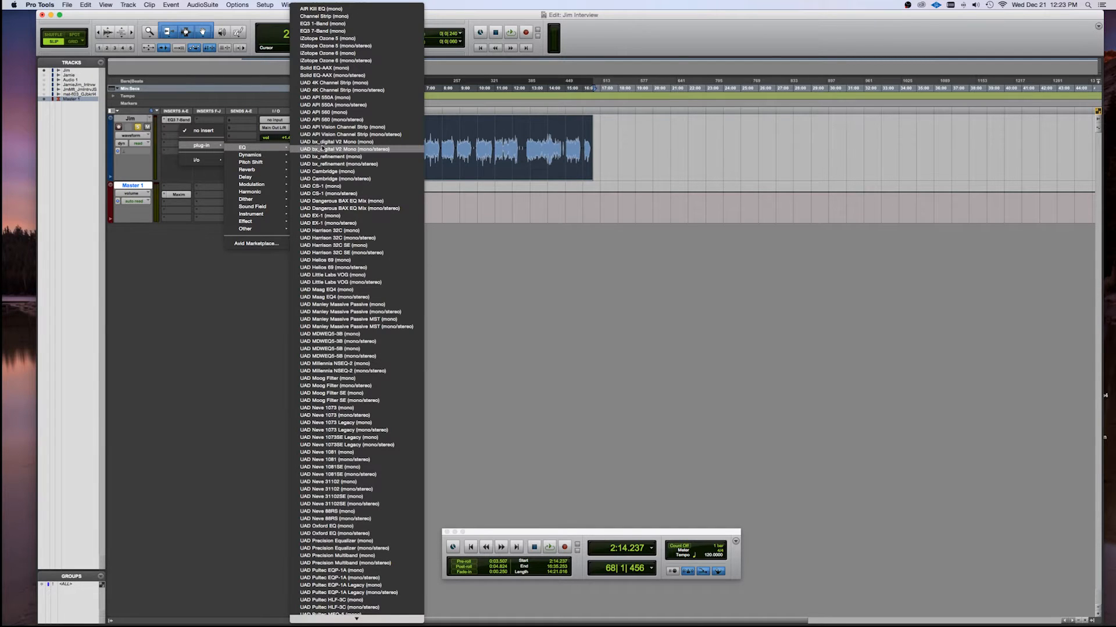
pyautogui.click(342, 32)
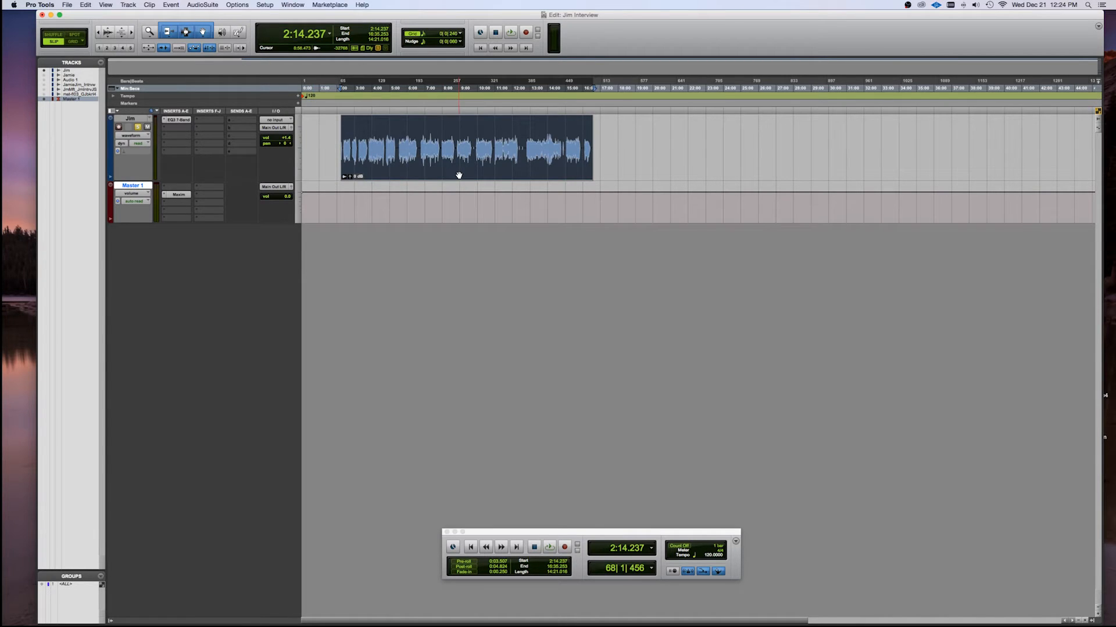
# - Add a second EQ3 7-Band (mono) in the voice track's insert slot B and close its plug-in window
pyautogui.click(175, 128)
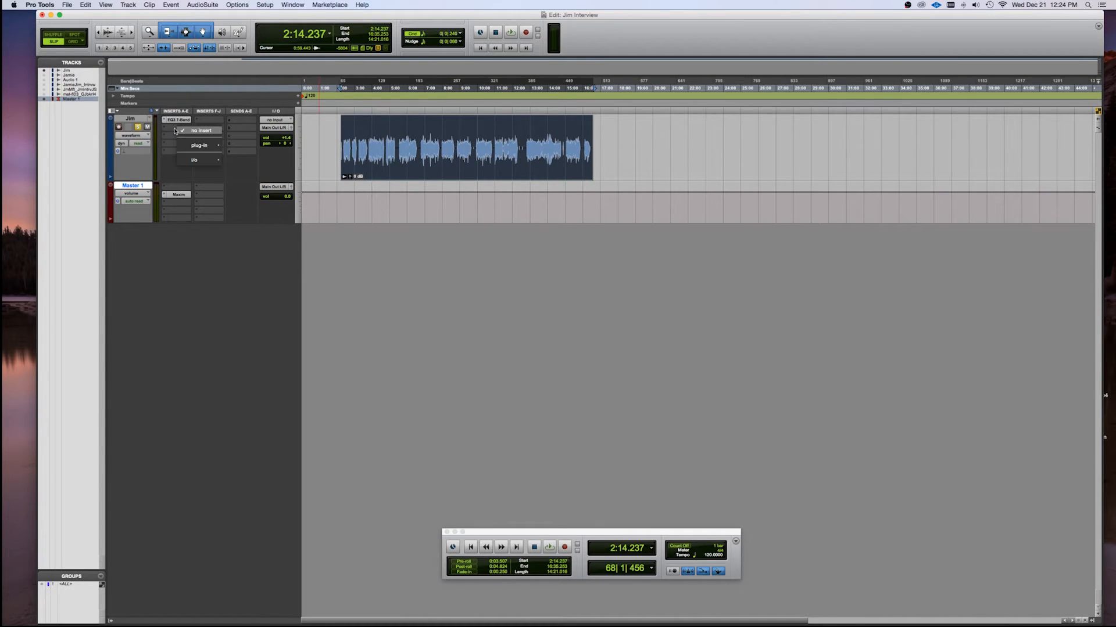
pyautogui.moveTo(281, 149)
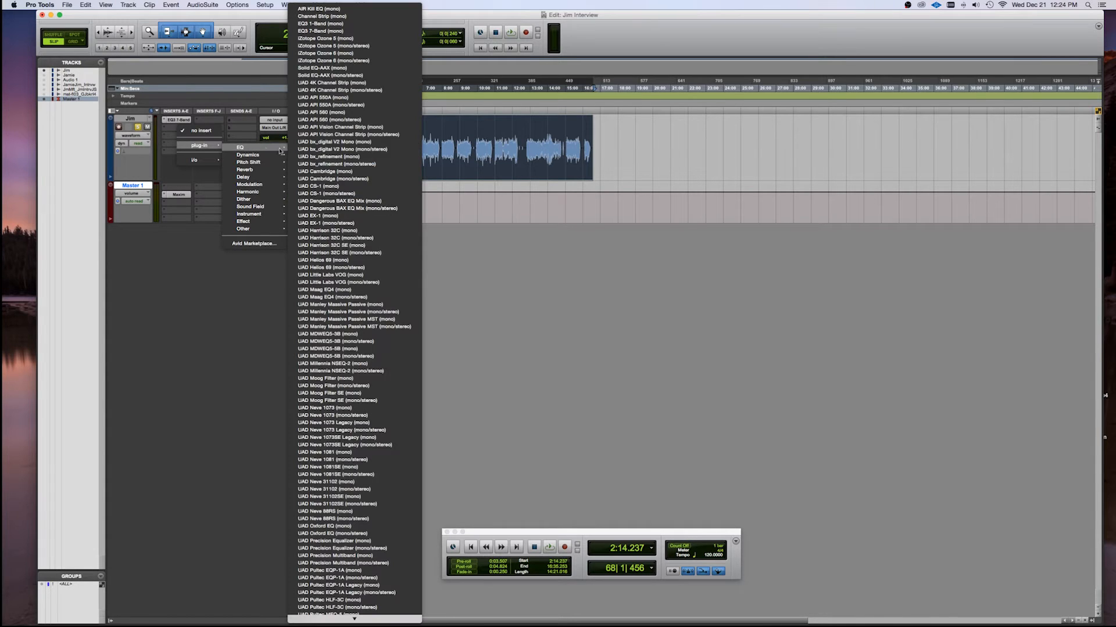
pyautogui.click(329, 32)
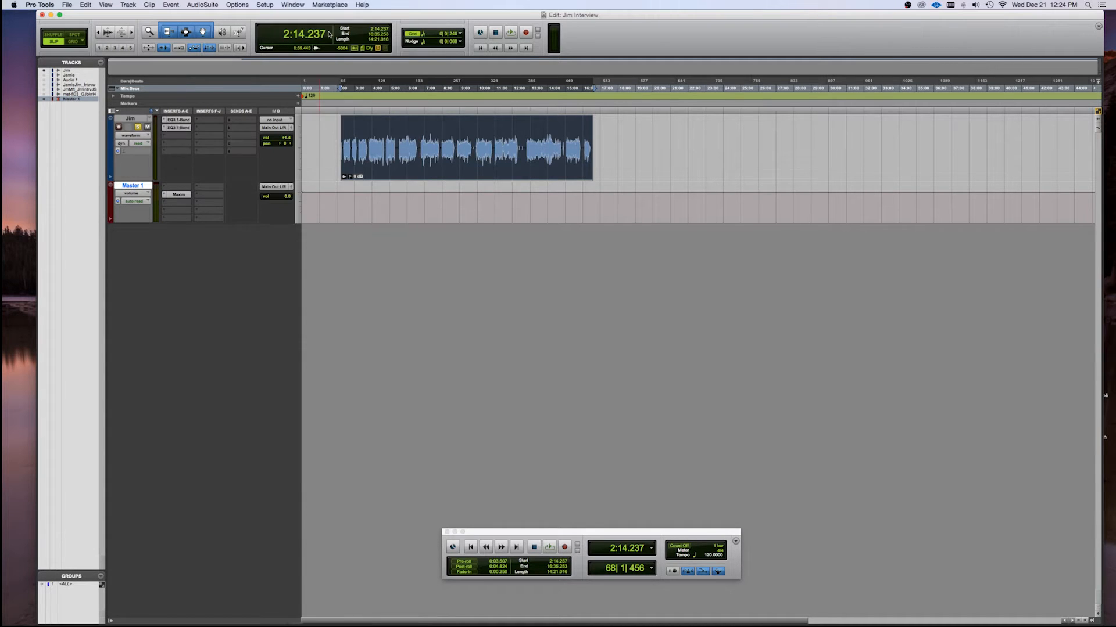
pyautogui.moveTo(648, 83); pyautogui.dragTo(498, 160)
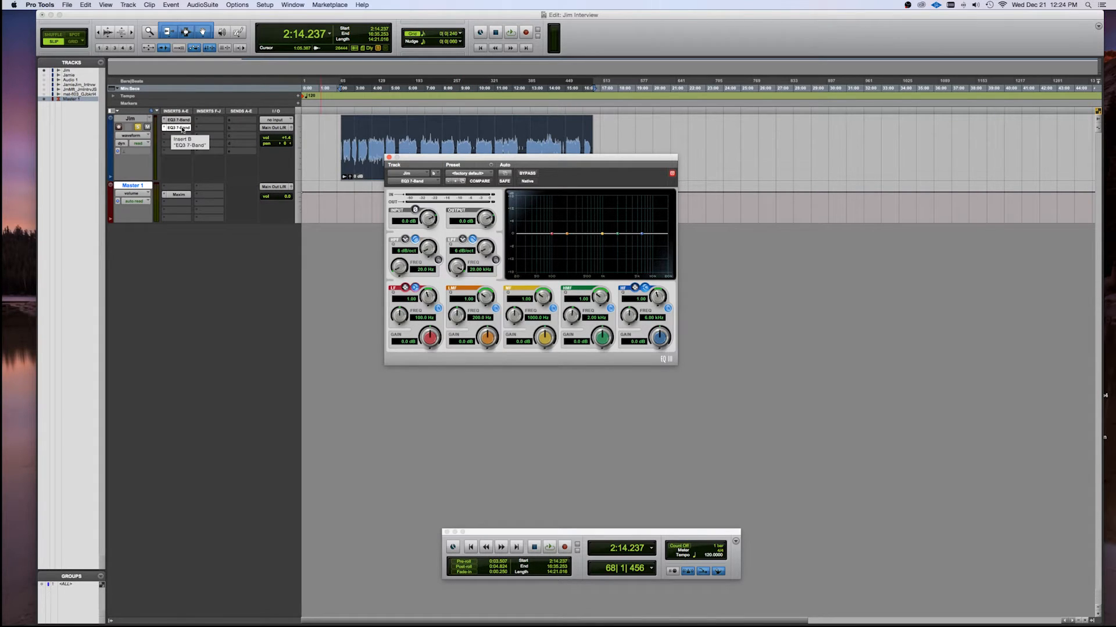
pyautogui.moveTo(184, 120)
pyautogui.mouseDown()
pyautogui.moveTo(180, 137)
pyautogui.moveTo(179, 120)
pyautogui.mouseUp()
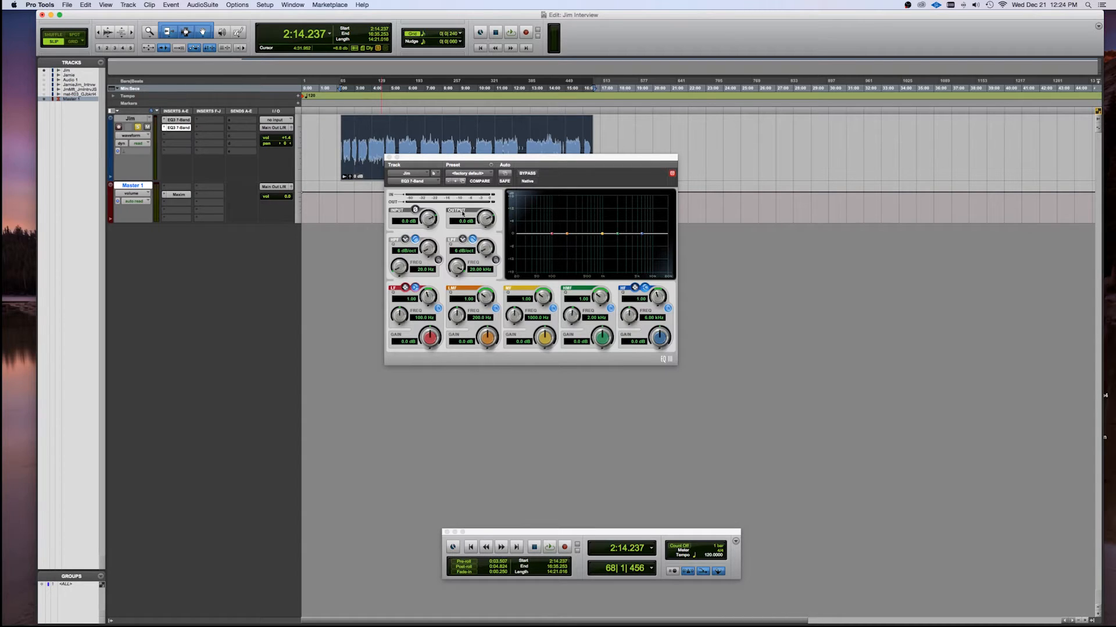
pyautogui.click(389, 158)
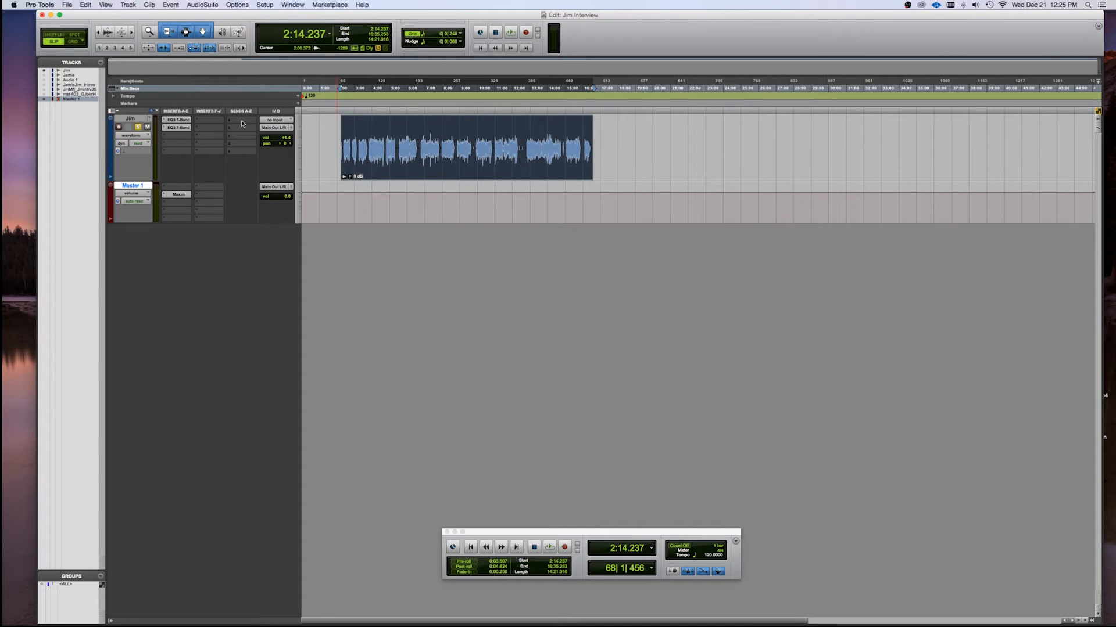
# - Place the edit cursor at about 3:41 in the voice clip and create one mono Aux Input track directly below the voice track
pyautogui.click(365, 142)
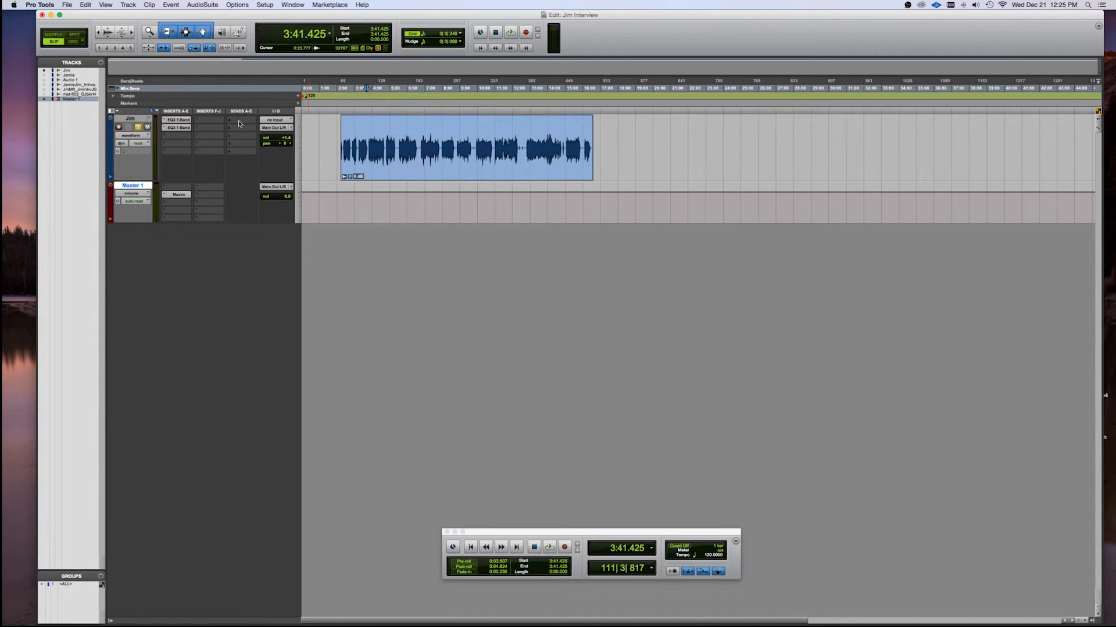
pyautogui.click(130, 119)
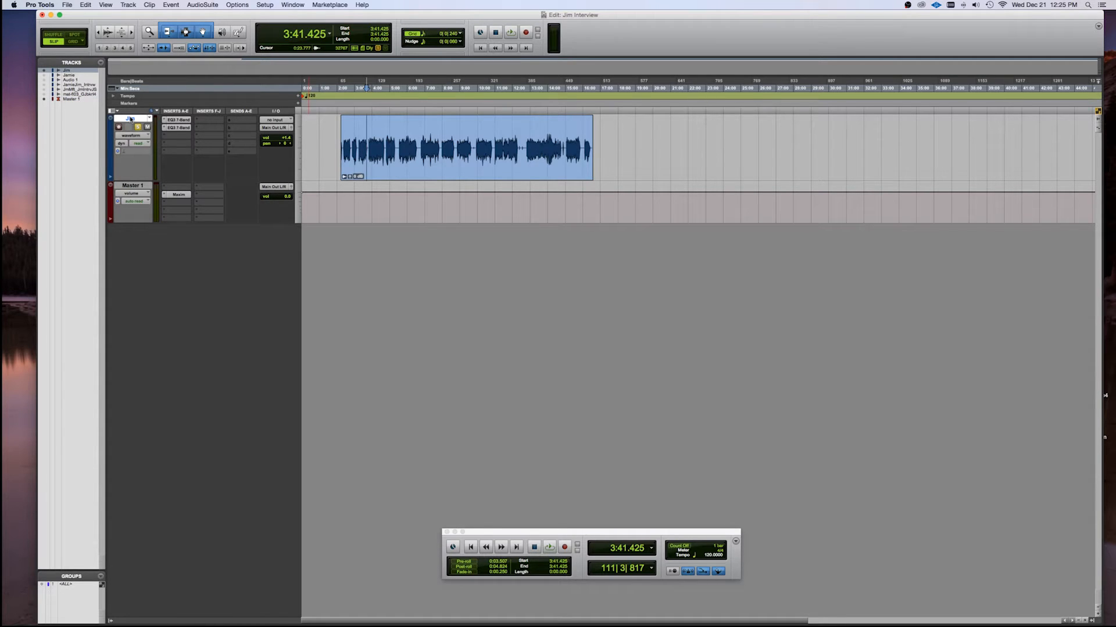
pyautogui.press('super+shift+n')
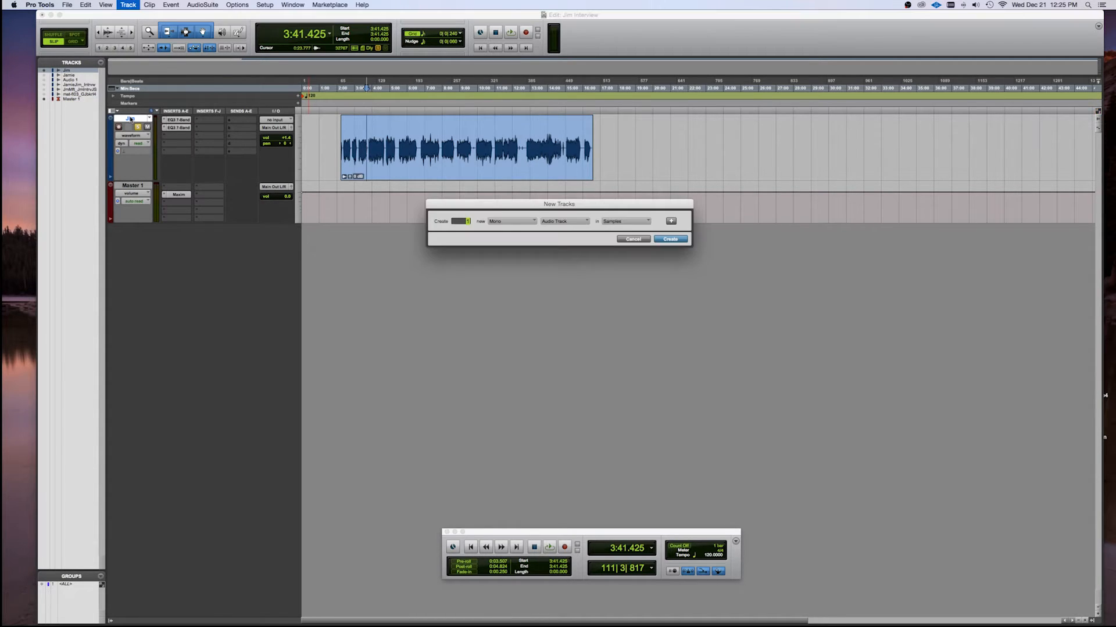
pyautogui.click(563, 222)
pyautogui.click(584, 231)
pyautogui.click(675, 239)
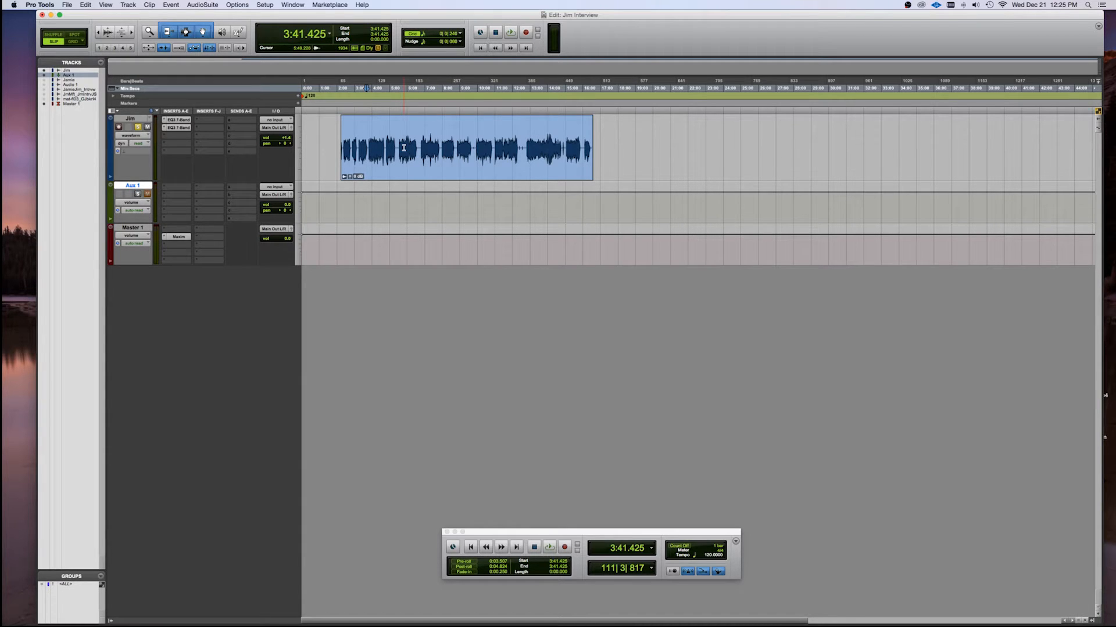
# - Insert an EQ3 7-Band (mono) on Aux 1 with gains of about -4.9 dB LF, 5.0 dB LMF, 11.2 dB MF and 4.4 dB HF
pyautogui.click(172, 190)
pyautogui.moveTo(203, 205)
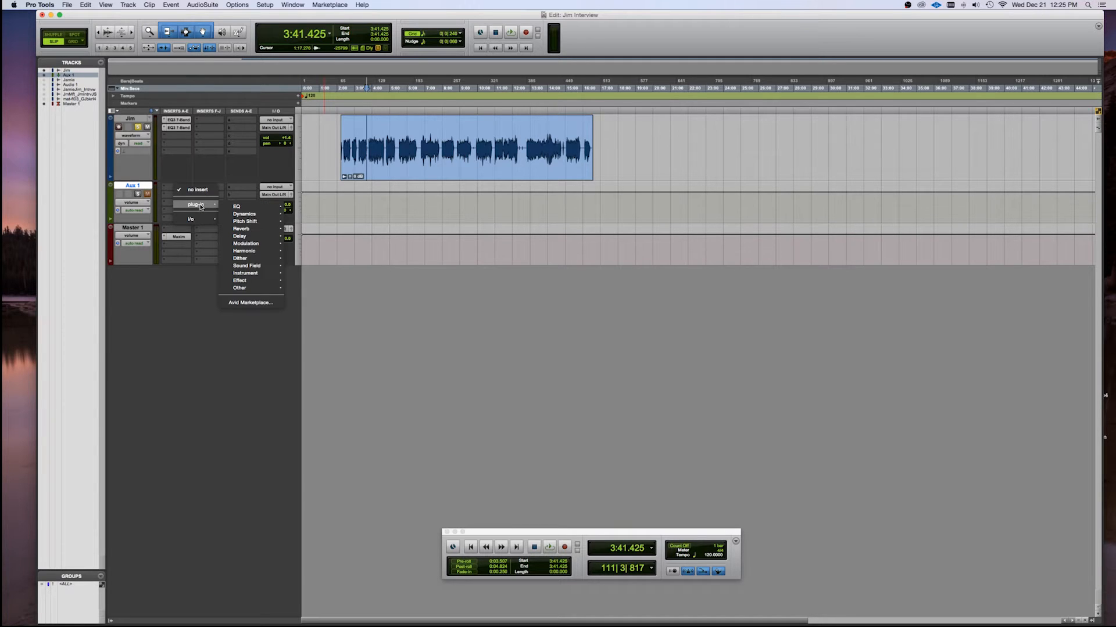
pyautogui.moveTo(256, 208)
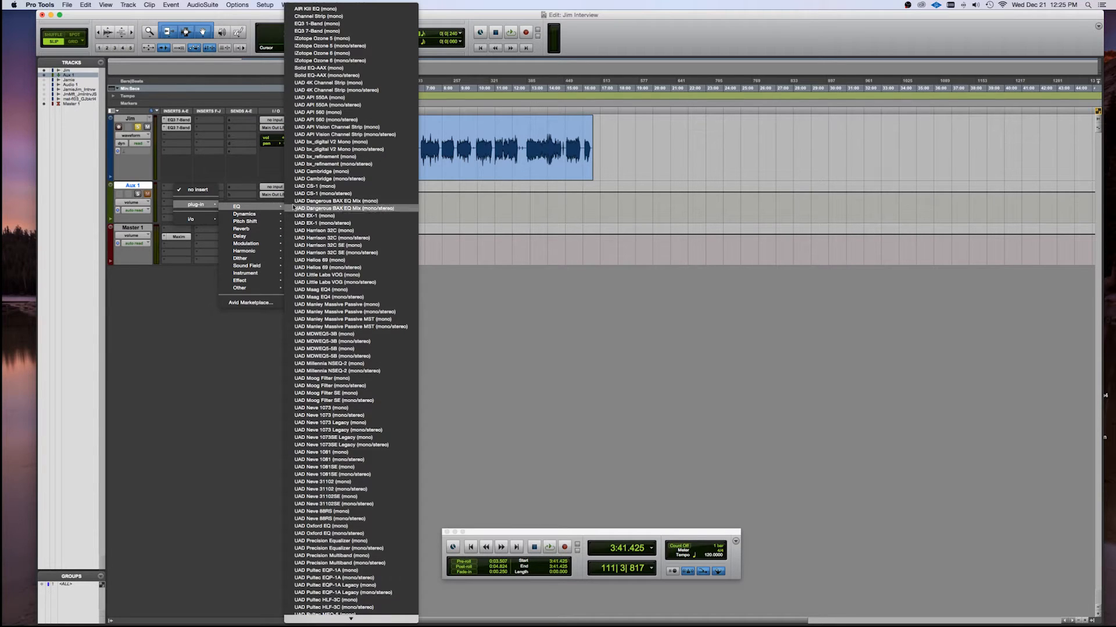
pyautogui.click(338, 36)
pyautogui.moveTo(544, 339); pyautogui.dragTo(542, 292)
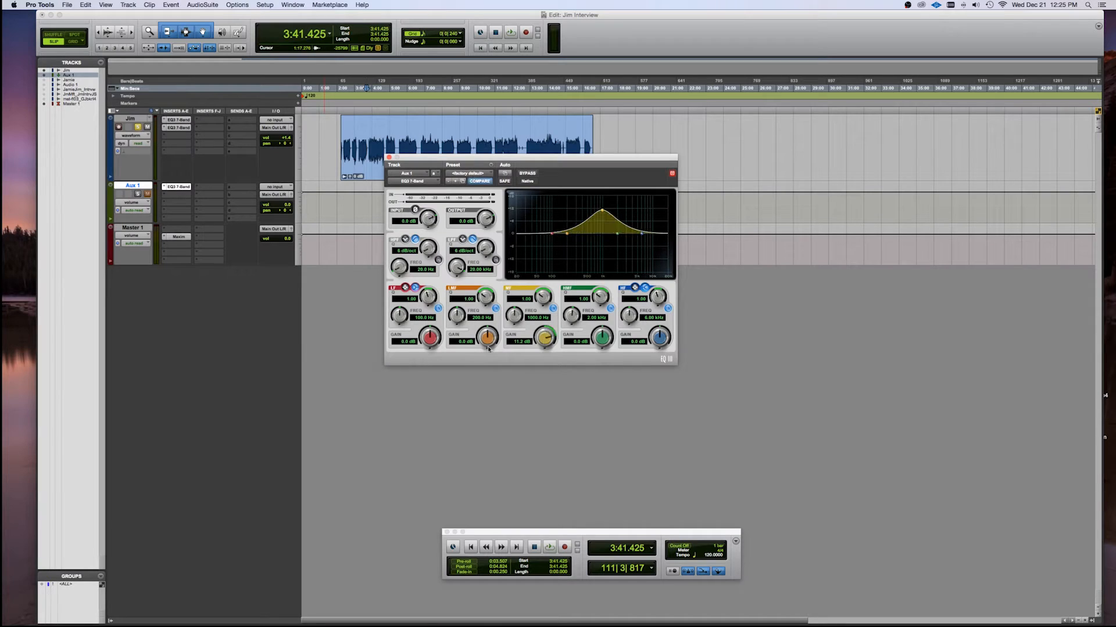
pyautogui.moveTo(487, 342); pyautogui.dragTo(431, 348)
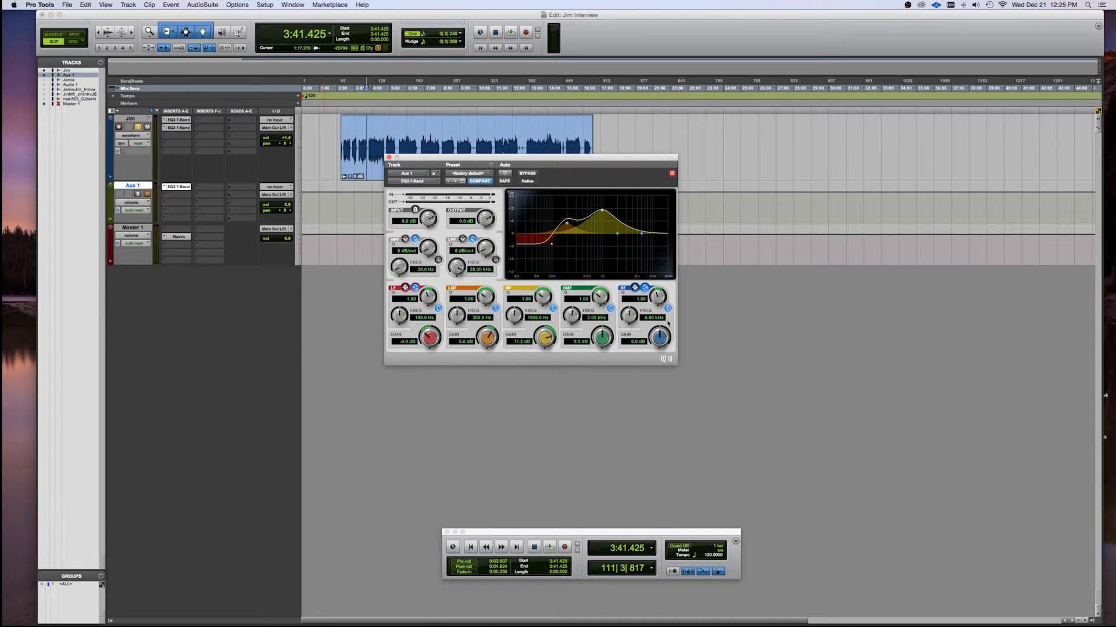
pyautogui.moveTo(660, 338); pyautogui.dragTo(666, 329)
# - Insert a Dyn3 Compressor/Limiter (mono) in Aux 1's second slot, adjust its threshold, knee and ratio, and close the plug-in window
pyautogui.click(180, 197)
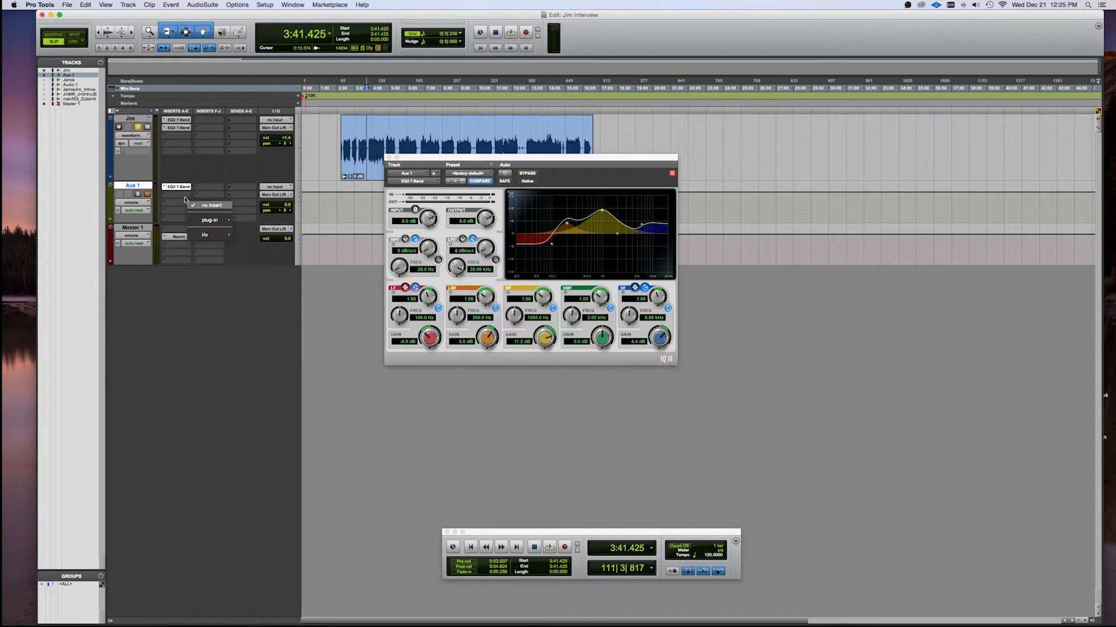
pyautogui.moveTo(216, 212)
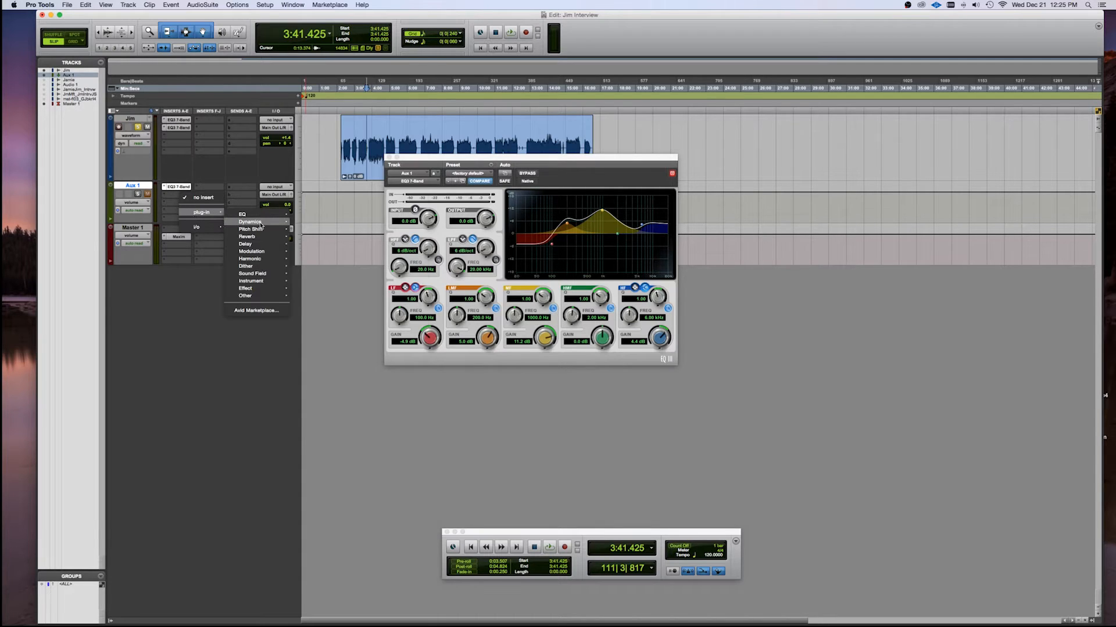
pyautogui.moveTo(266, 225)
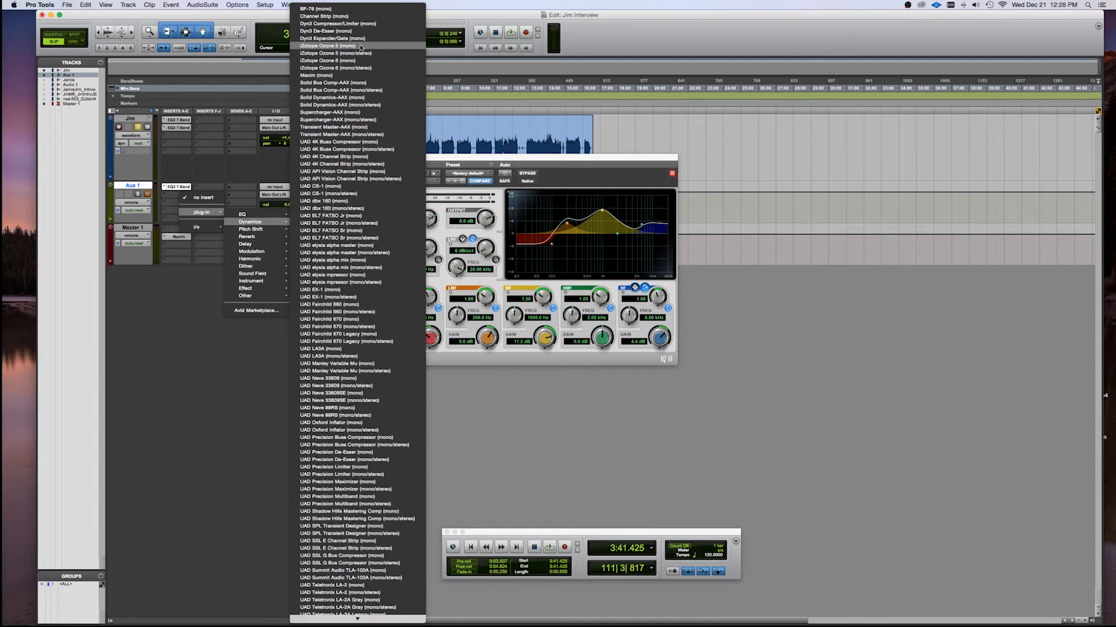
pyautogui.click(338, 24)
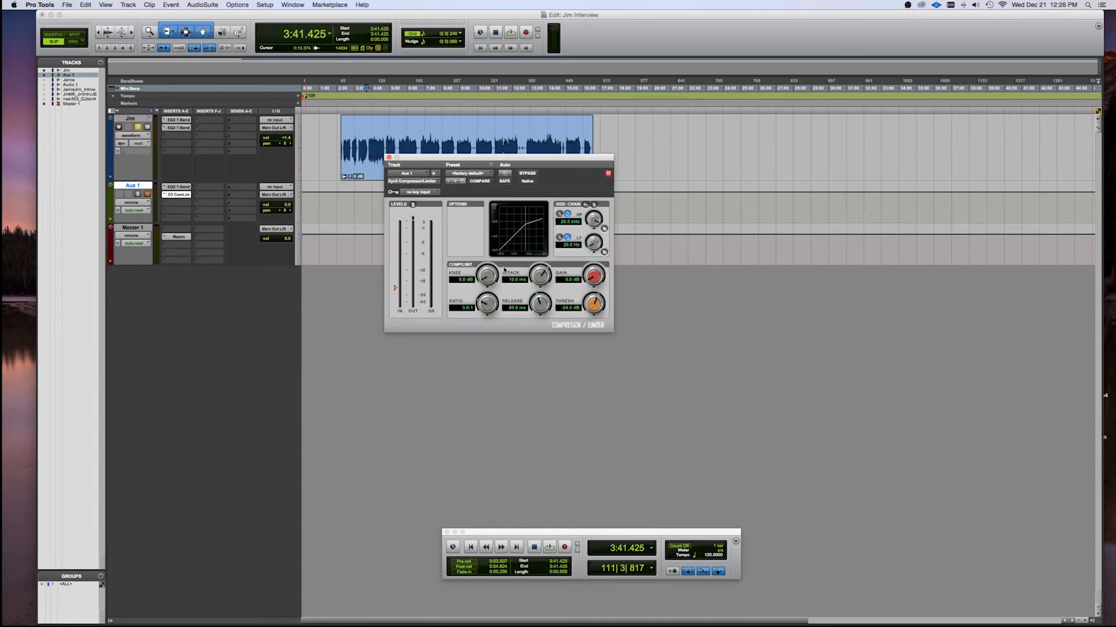
pyautogui.moveTo(591, 303); pyautogui.dragTo(593, 278)
pyautogui.moveTo(489, 280); pyautogui.dragTo(489, 268)
pyautogui.moveTo(481, 311); pyautogui.dragTo(491, 285)
pyautogui.click(389, 156)
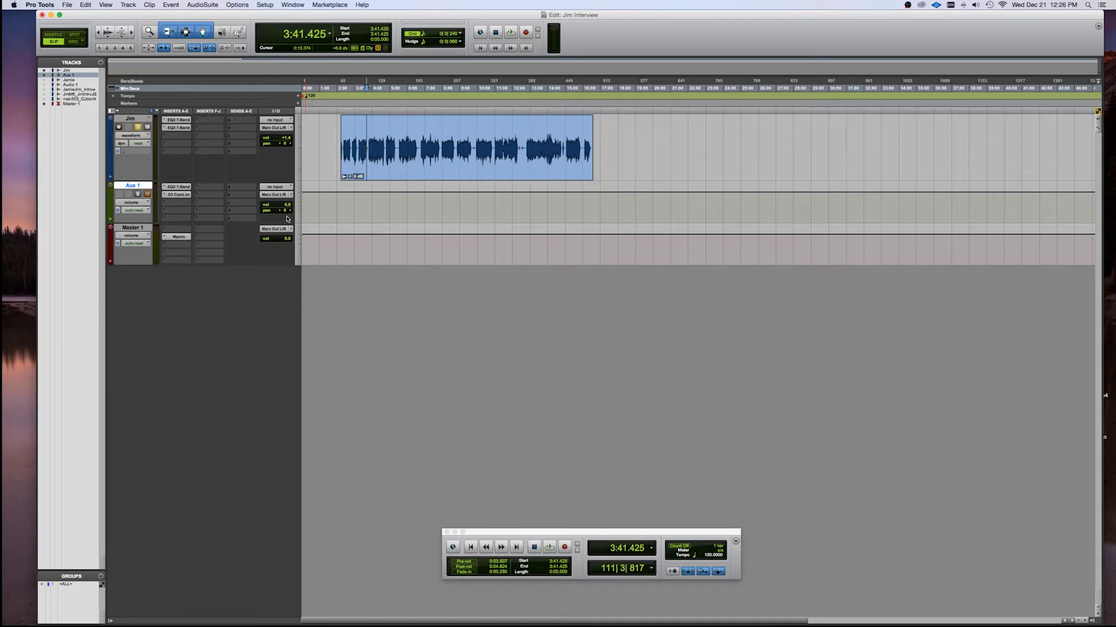
# - Assign the voice track's send A to Bus 11 (Mono) and set the send level to 0.0 dB
pyautogui.click(241, 120)
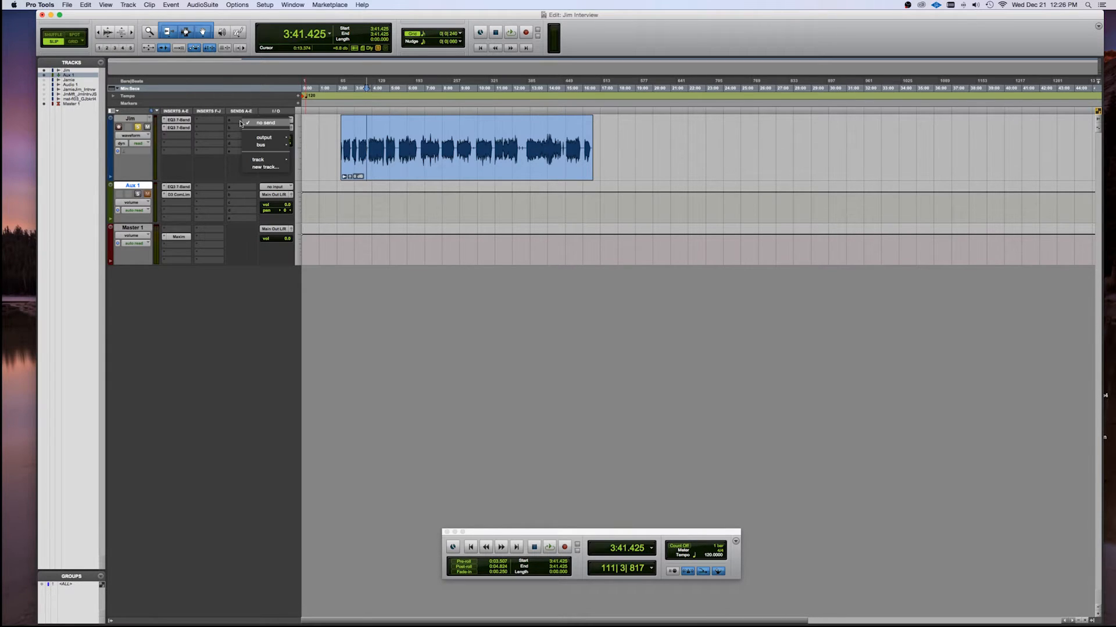
pyautogui.moveTo(253, 146)
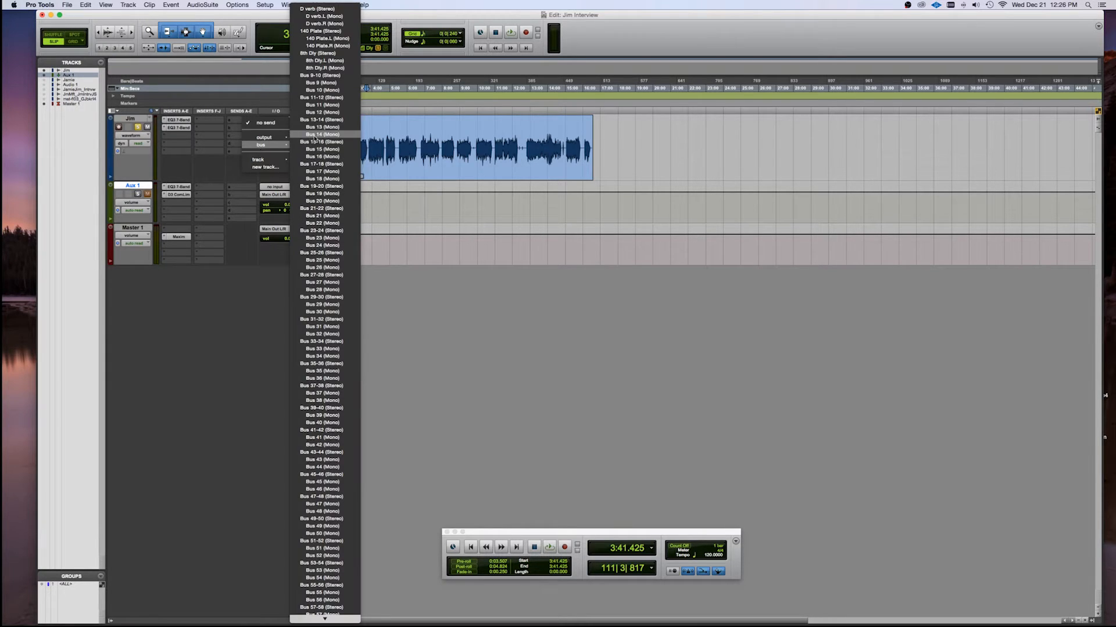
pyautogui.click(328, 106)
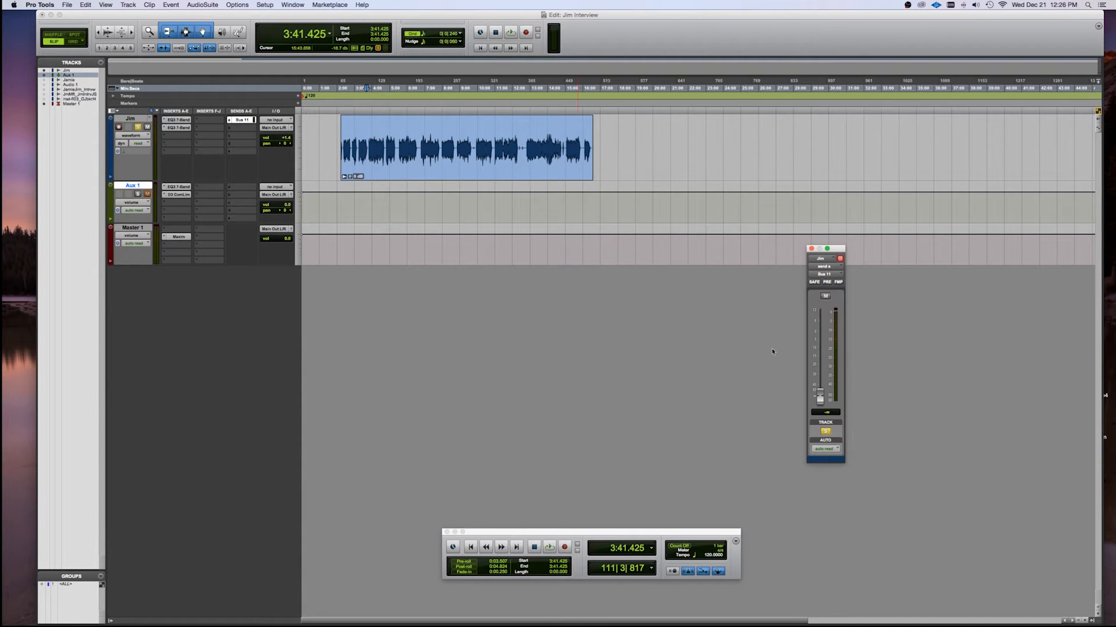
pyautogui.keyDown('alt'); pyautogui.click(819, 397); pyautogui.keyUp('alt')
pyautogui.moveTo(820, 332)
pyautogui.mouseDown()
pyautogui.moveTo(821, 343)
pyautogui.moveTo(821, 334)
pyautogui.mouseUp()
# - Set the input of Aux 1 to Bus 11 (Mono)
pyautogui.click(280, 188)
pyautogui.moveTo(305, 212)
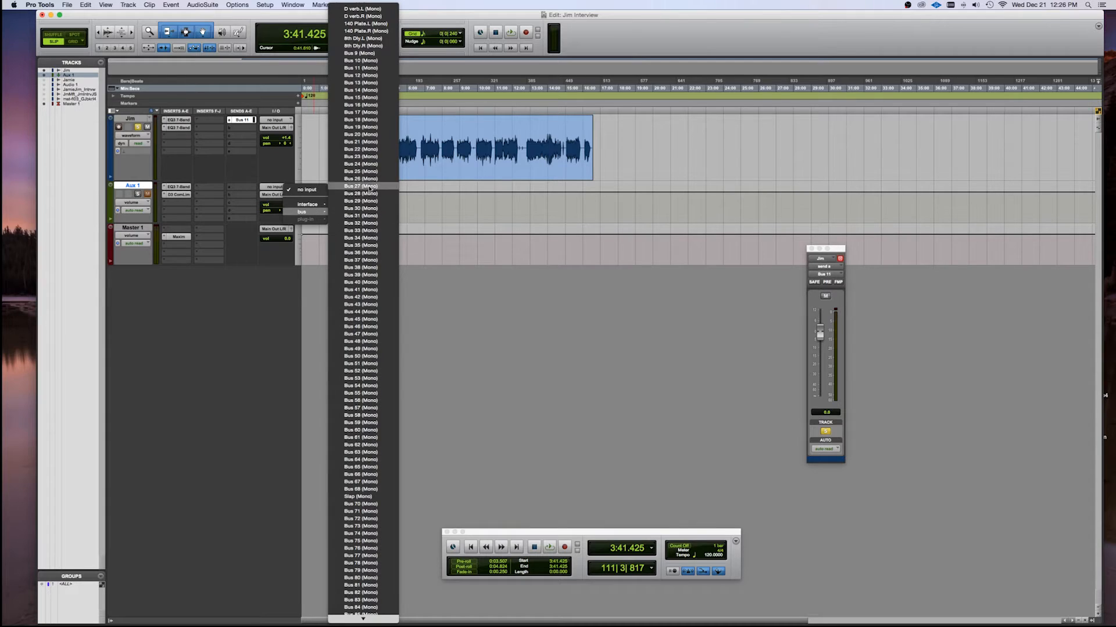
pyautogui.click(370, 68)
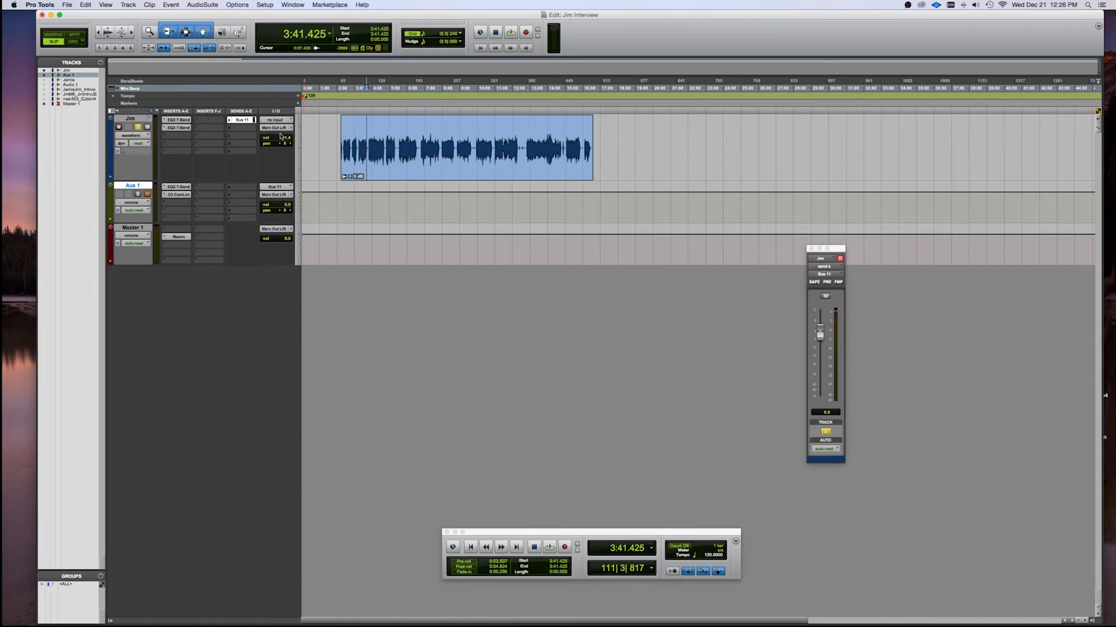
# - Unsolo the voice track and play the session briefly from about 3:41 and again from about 4:08
pyautogui.click(138, 127)
pyautogui.press('space')
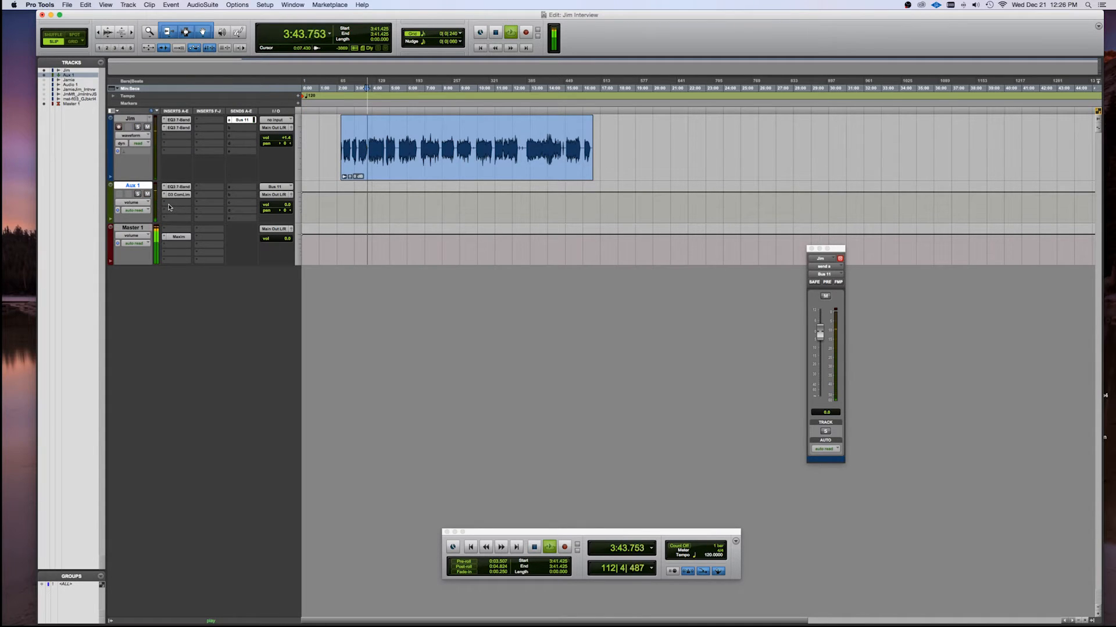
pyautogui.press('space')
pyautogui.click(373, 134)
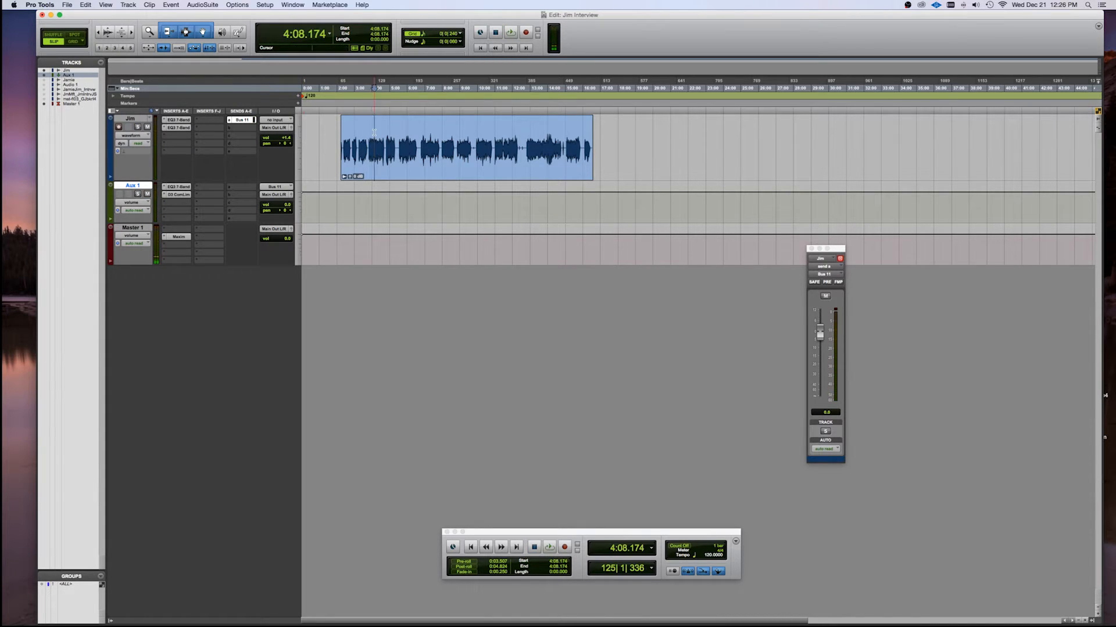
pyautogui.press('space')
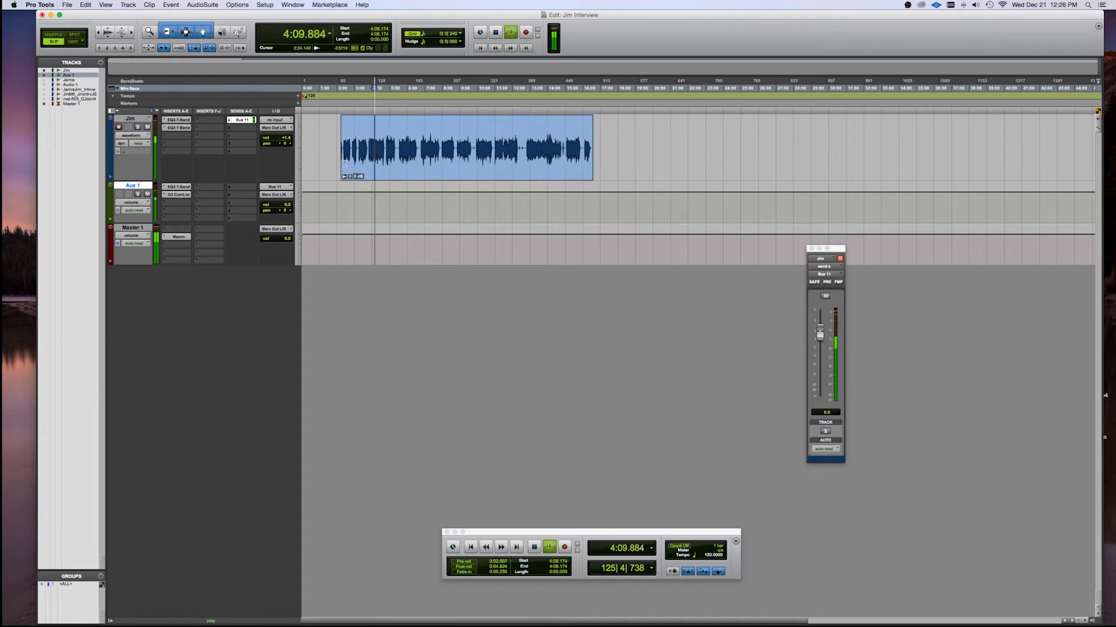
# - Stop playback and play the session briefly once more from about 4:08
pyautogui.press('space')
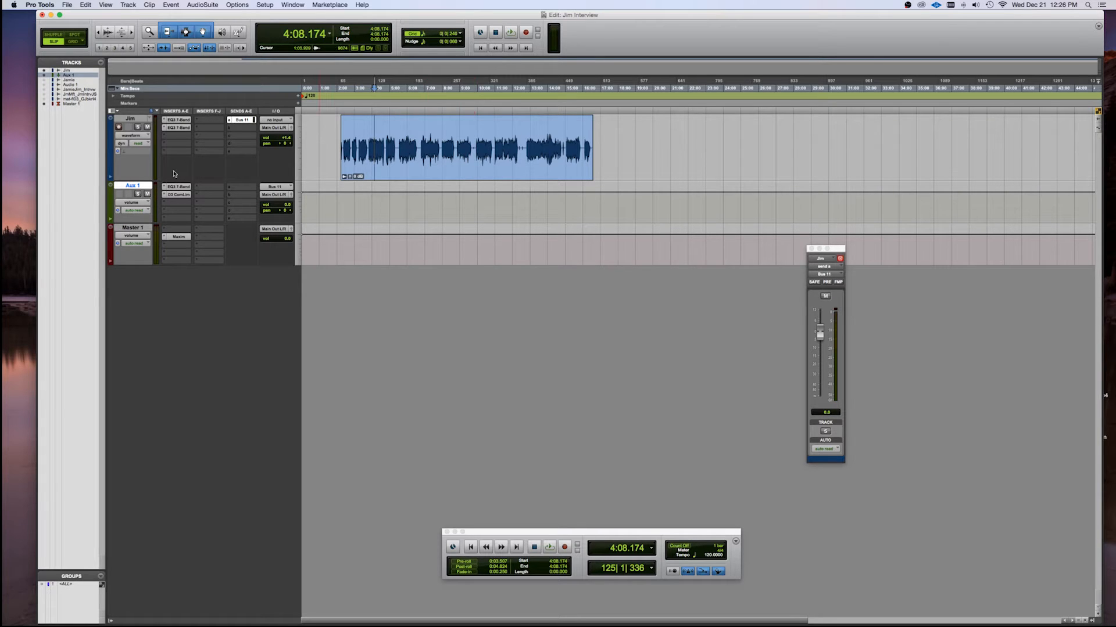
pyautogui.press('space')
pyautogui.press('space')
# - Create one new mono audio track in samples directly below the voice track
pyautogui.click(130, 119)
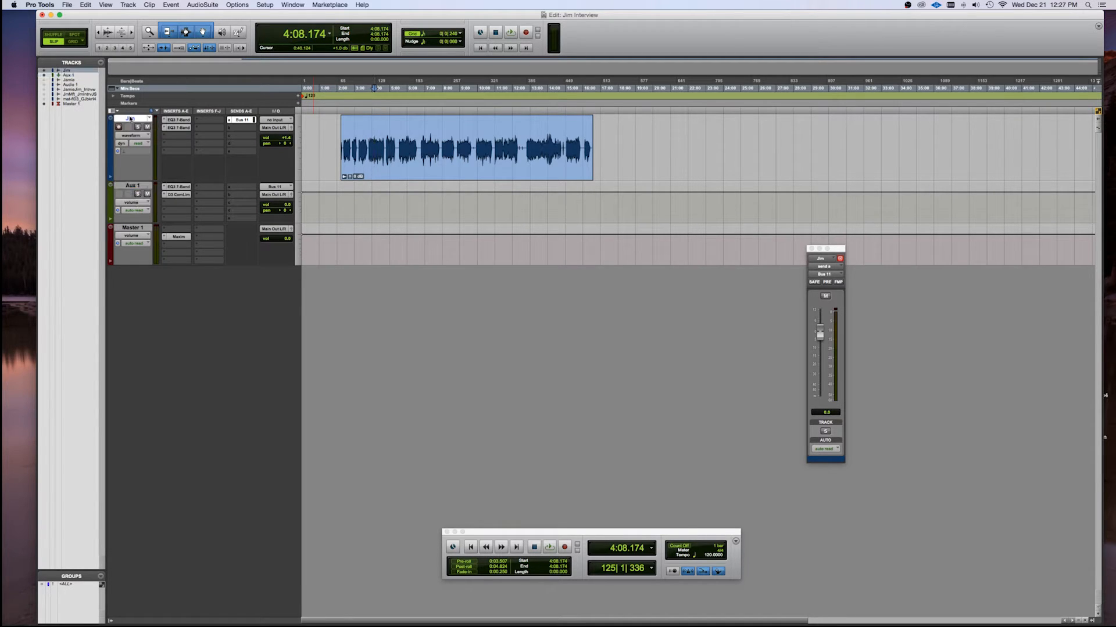
pyautogui.press('super+shift+n')
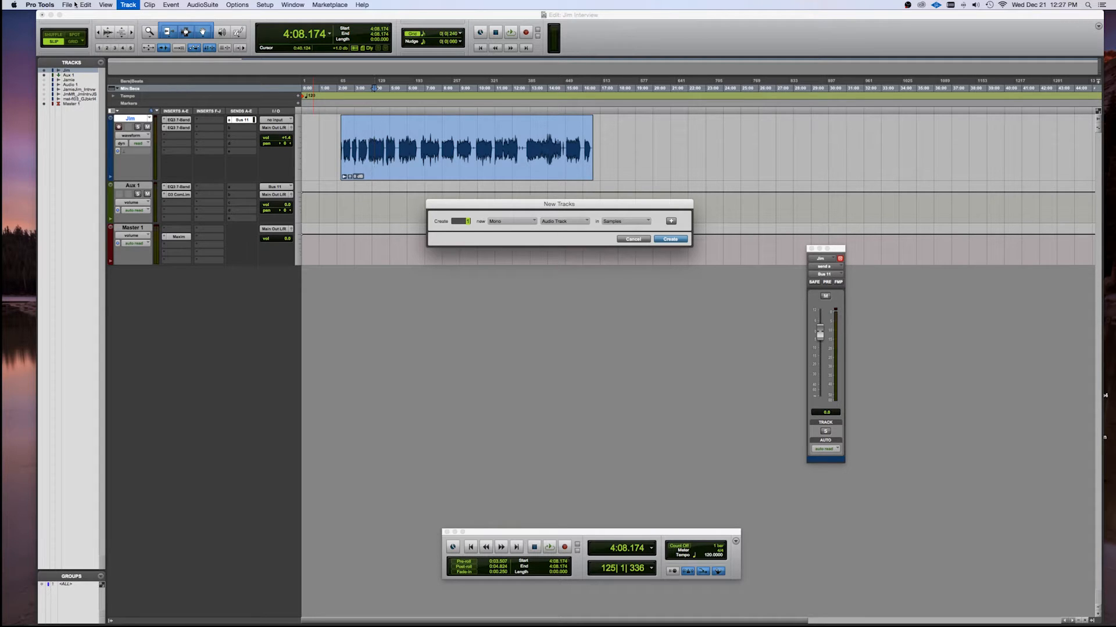
pyautogui.click(633, 240)
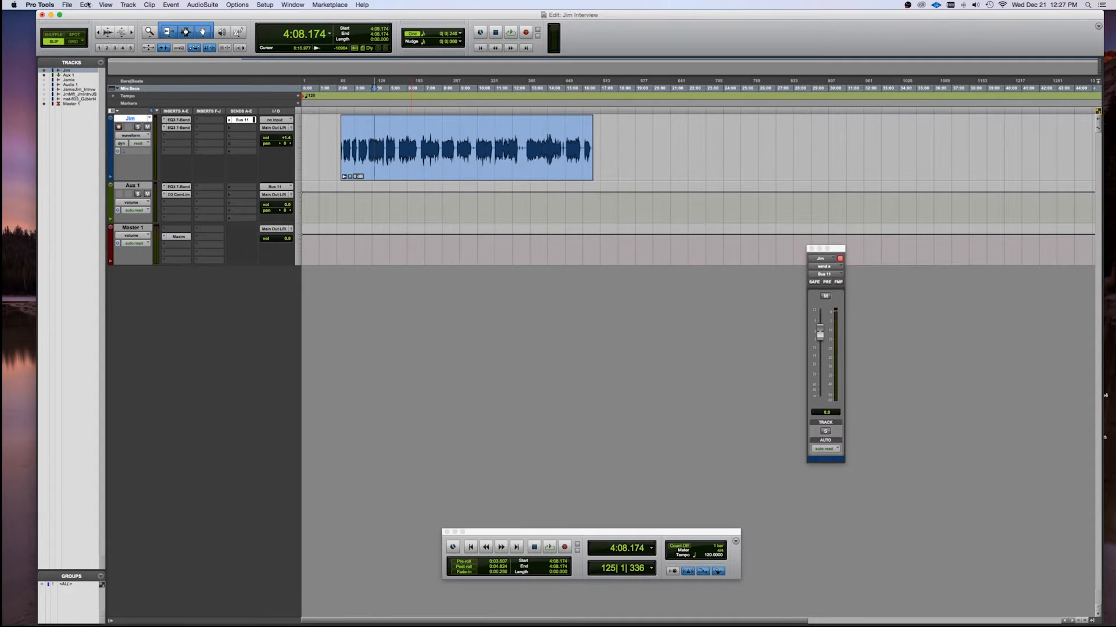
pyautogui.click(69, 5)
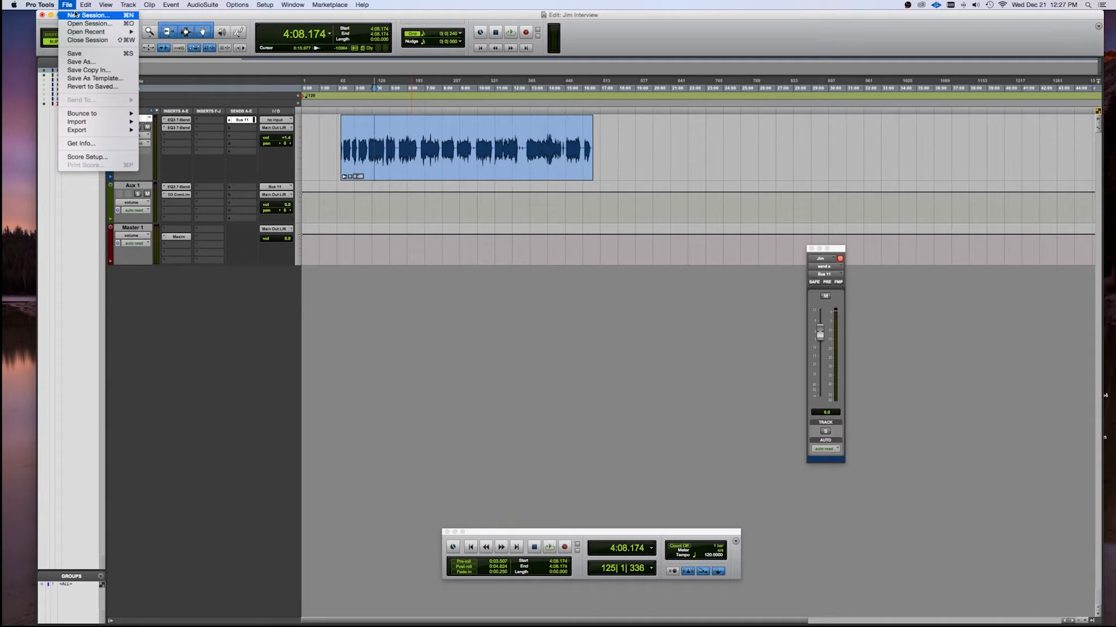
pyautogui.moveTo(128, 5)
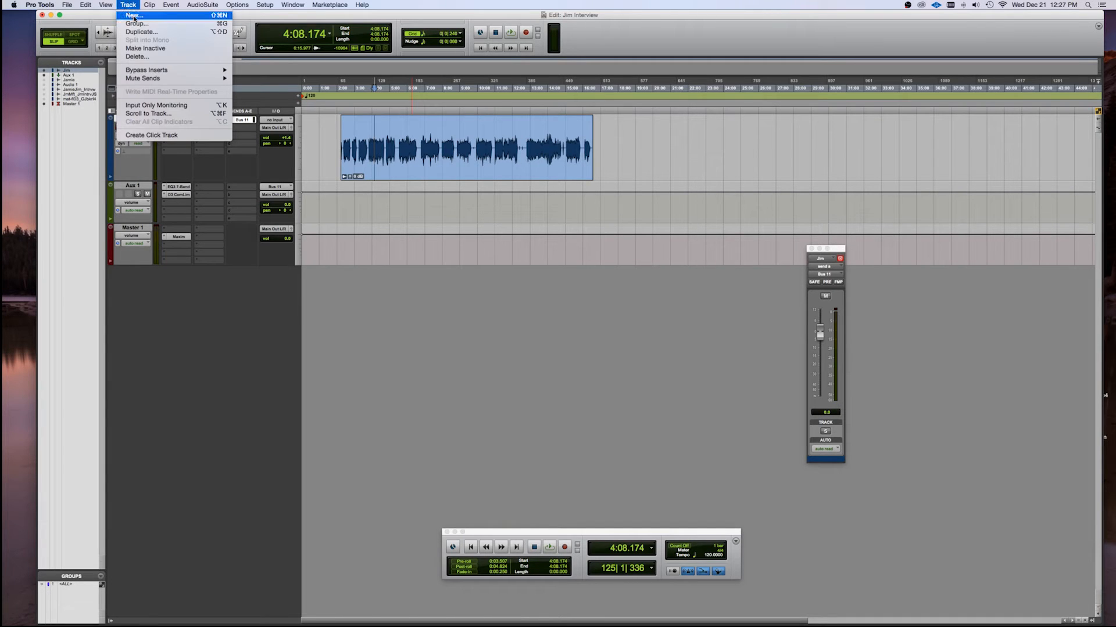
pyautogui.click(134, 16)
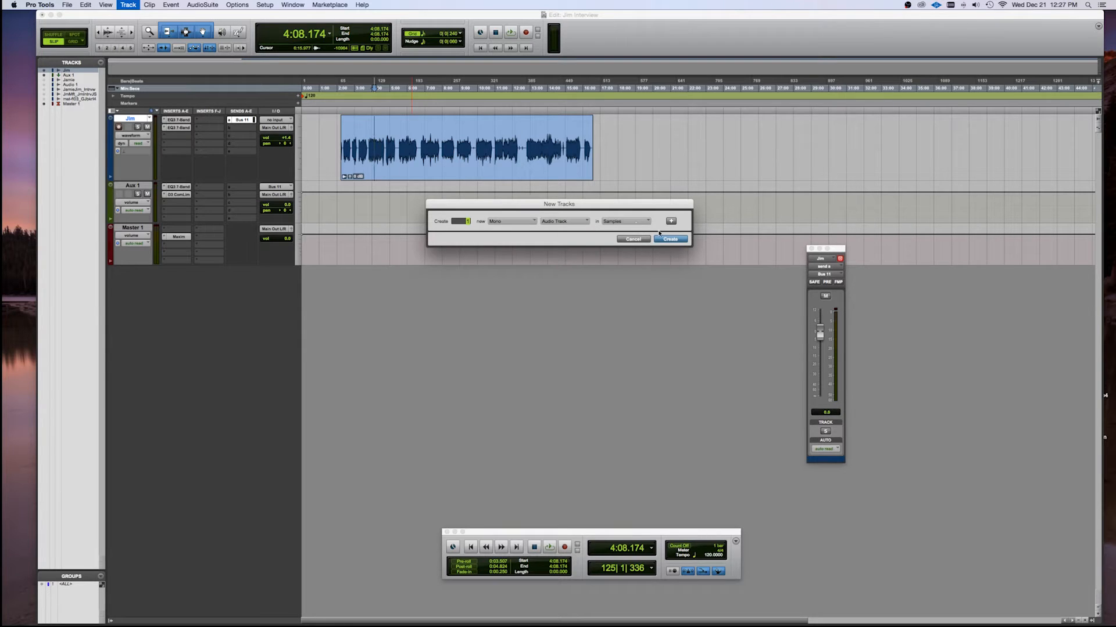
pyautogui.click(669, 239)
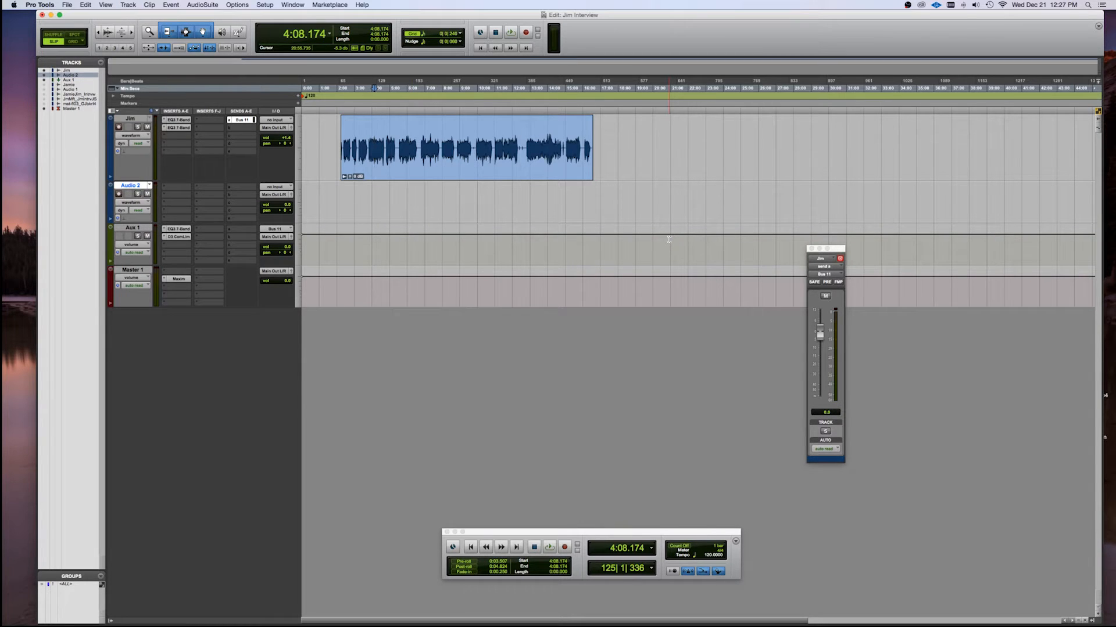
# - Mute Aux 1 and set the input of Audio 2 to Bus 11
pyautogui.click(148, 237)
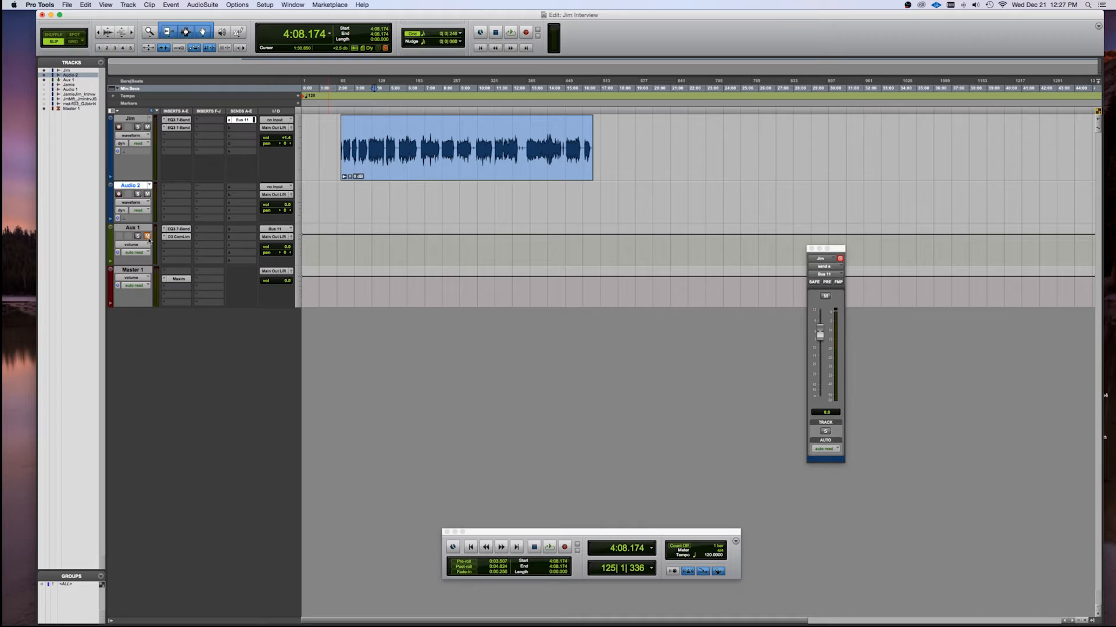
pyautogui.click(283, 188)
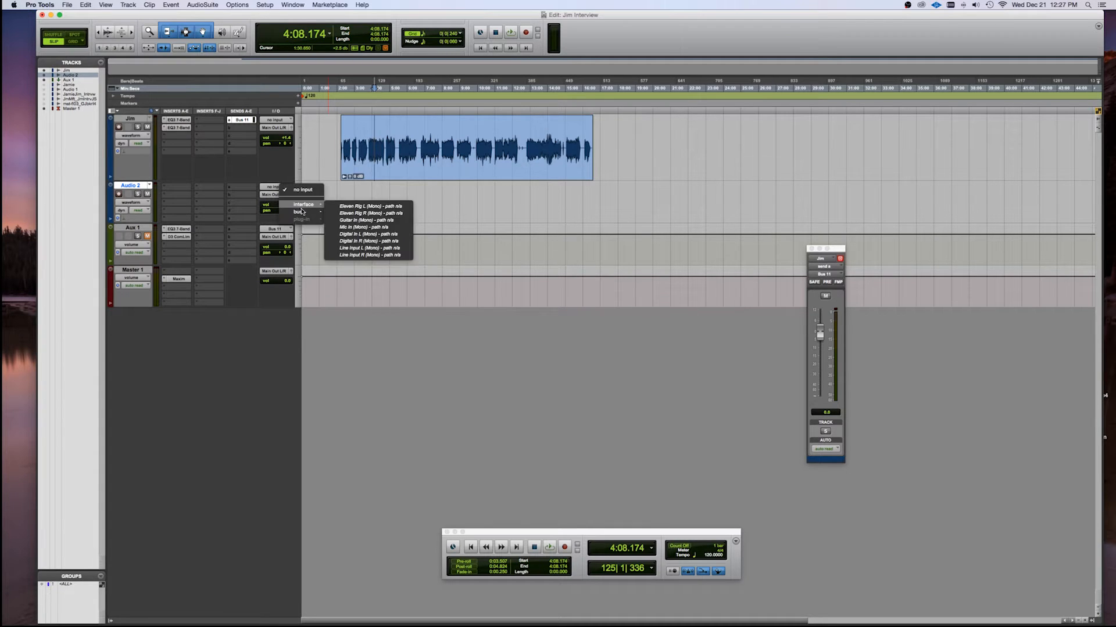
pyautogui.moveTo(302, 213)
pyautogui.click(360, 68)
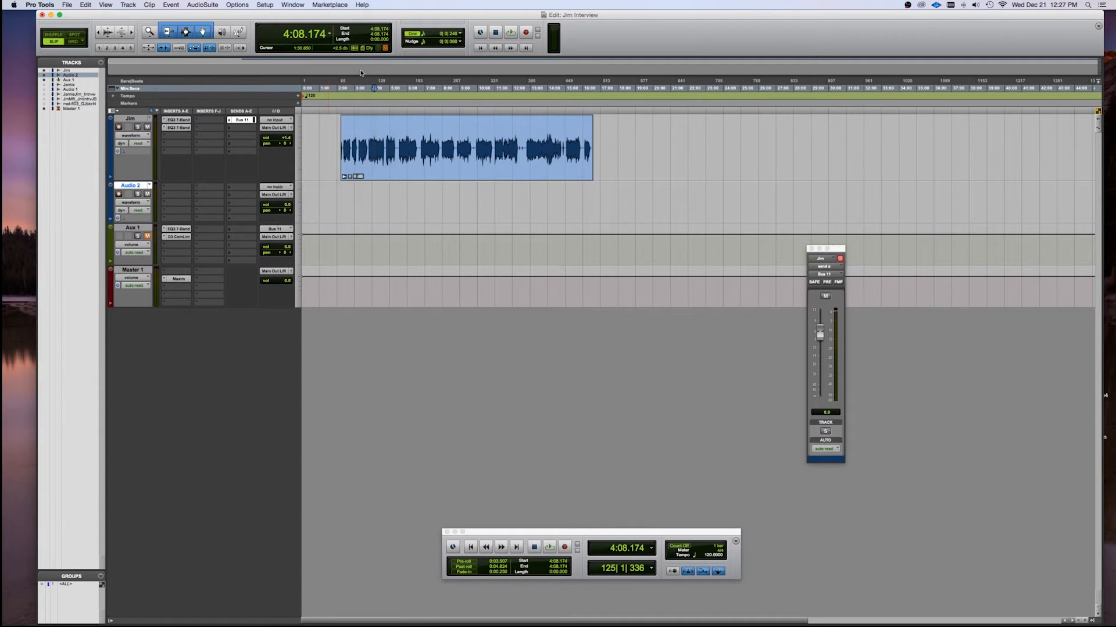
# - Record-arm Audio 2 and record a few seconds of the bused voice onto it from about 3:53
pyautogui.click(118, 195)
pyautogui.click(341, 189)
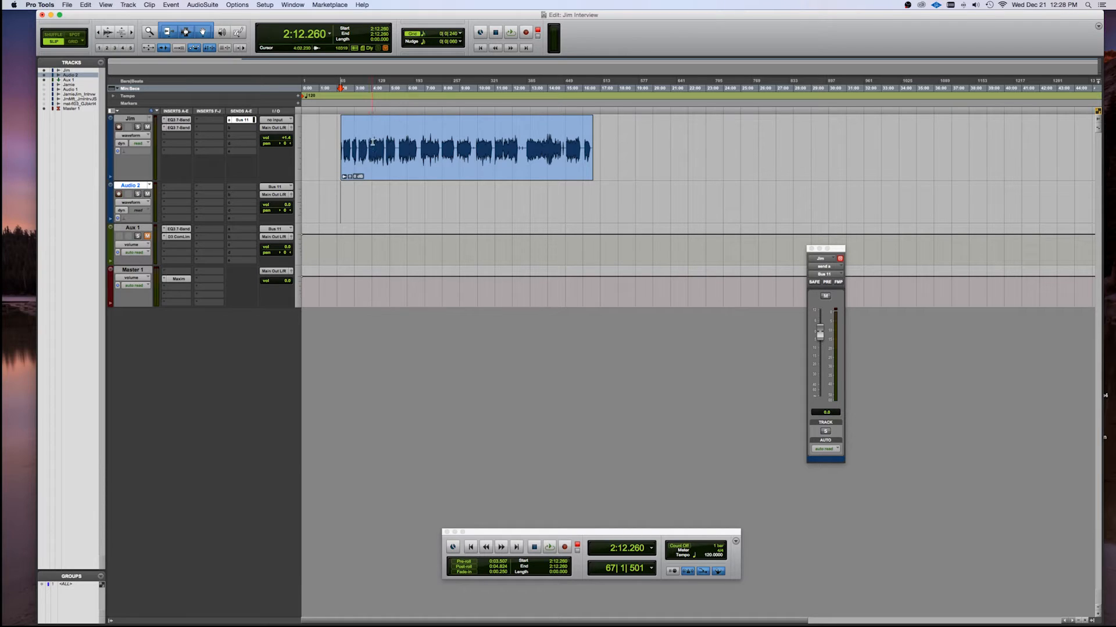
pyautogui.click(341, 189)
pyautogui.click(340, 187)
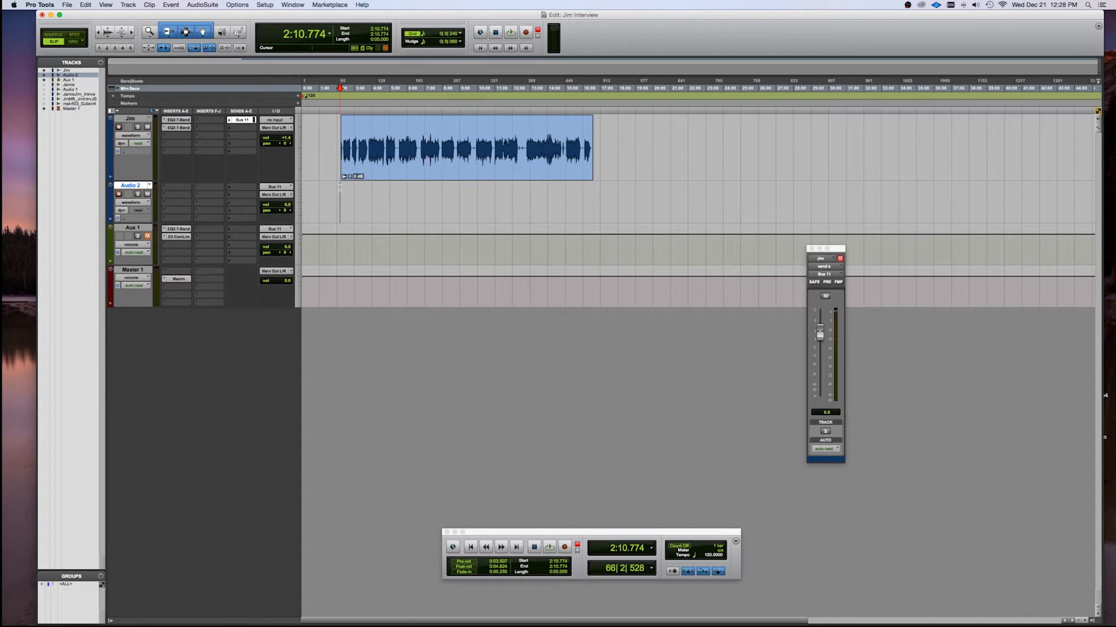
pyautogui.click(370, 187)
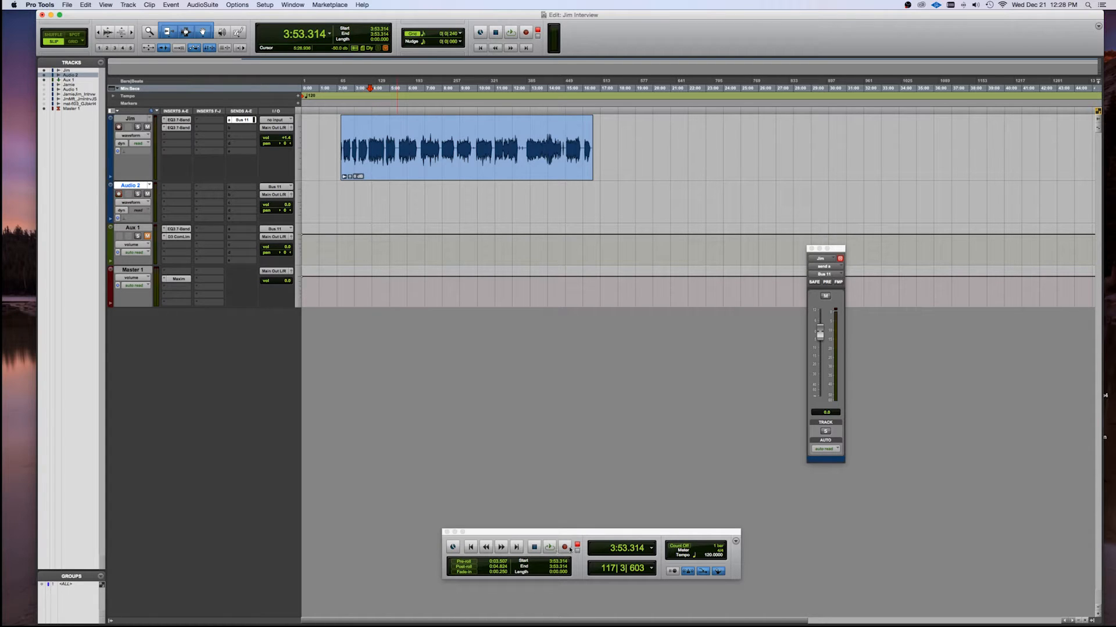
pyautogui.press('super+space')
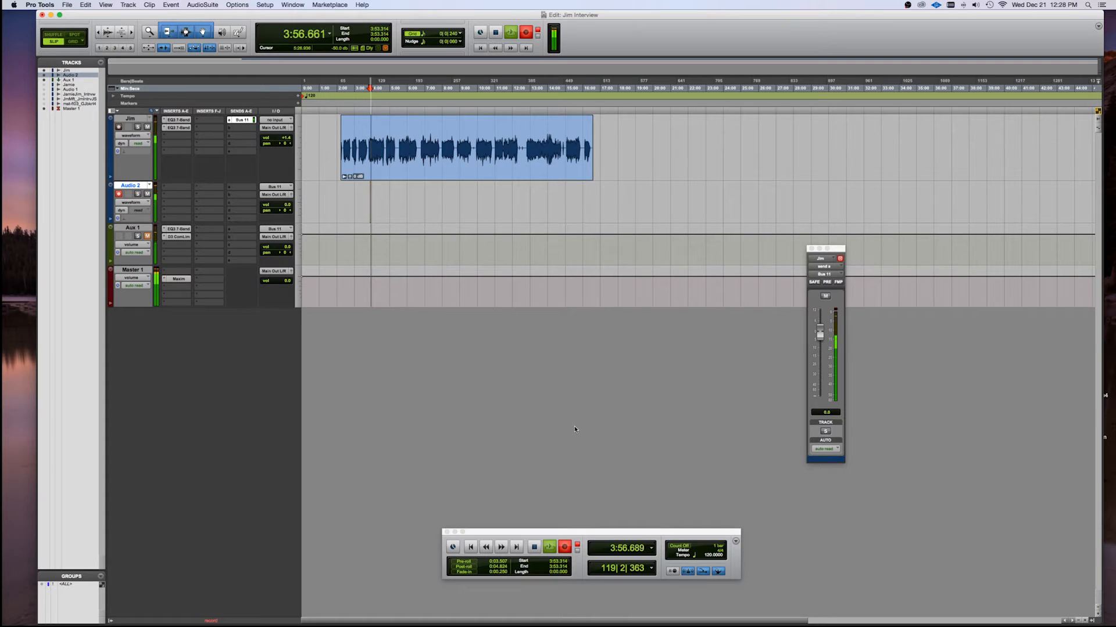
pyautogui.press('space')
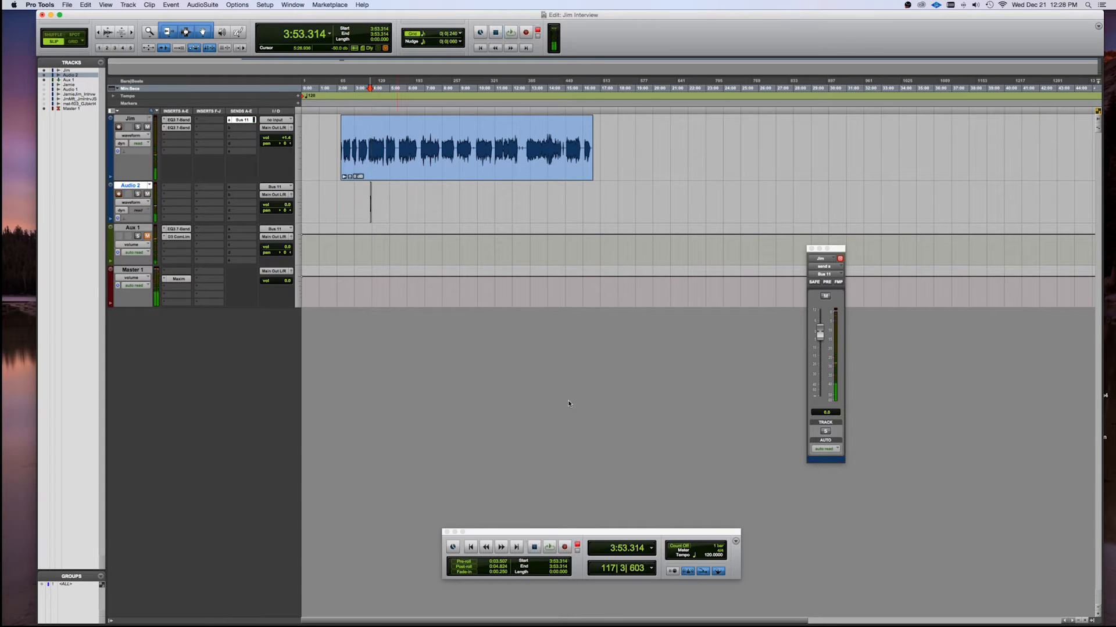
# - Solo Audio 2 and trim both ends of its recorded clip so it runs from about 3:53.9 to 3:57.1
pyautogui.press('t')
pyautogui.press('t')
pyautogui.press('t')
pyautogui.press('t')
pyautogui.press('t')
pyautogui.press('t')
pyautogui.hscroll(4, 616, 349)
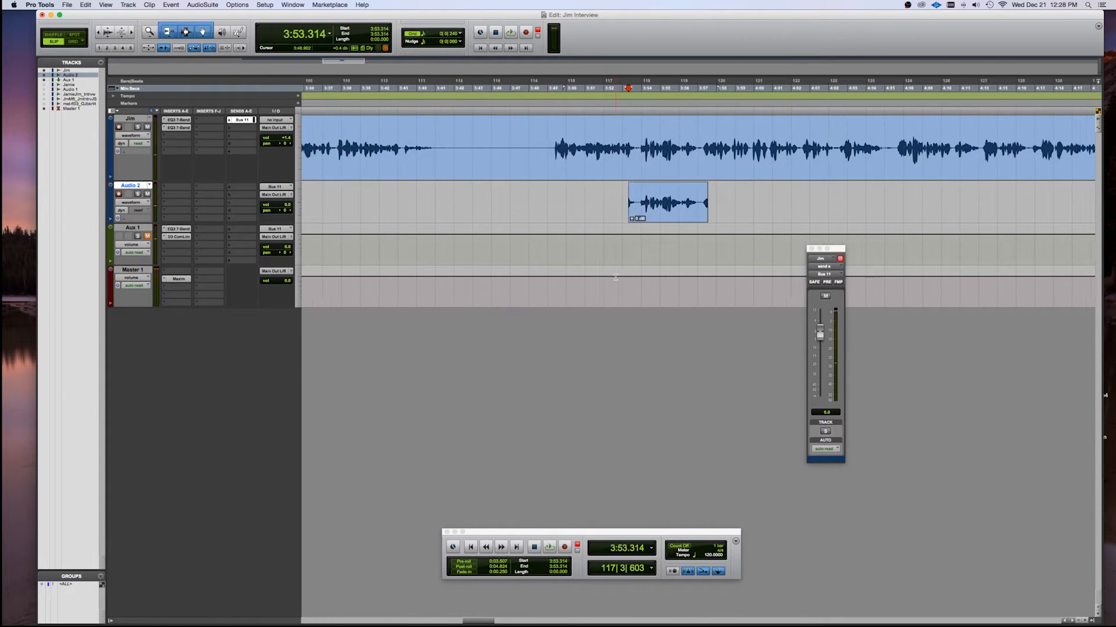
pyautogui.click(590, 194)
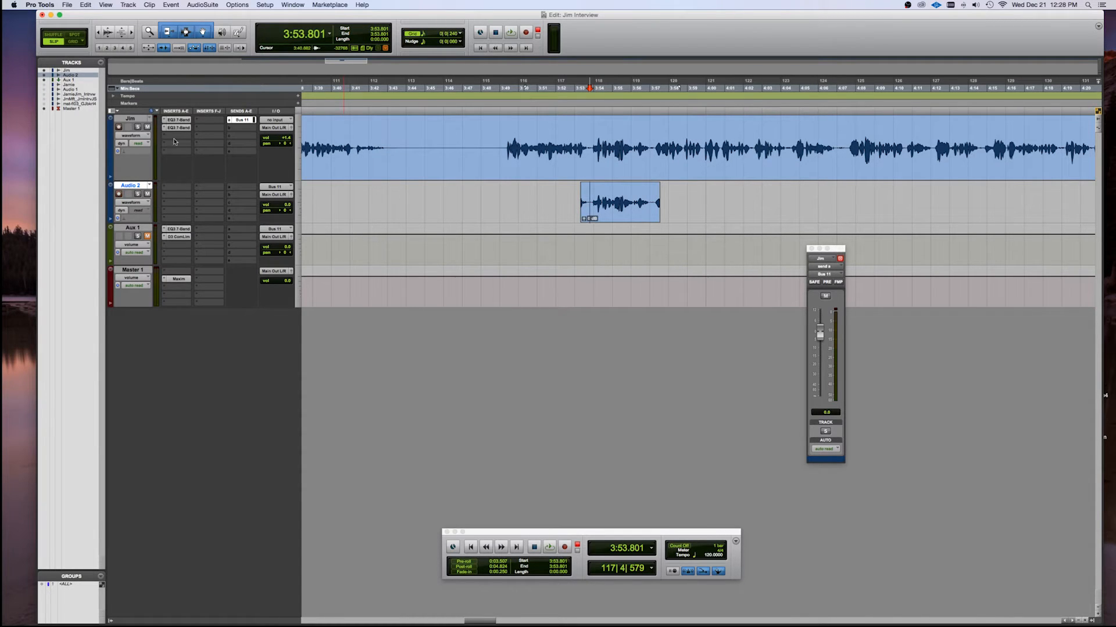
pyautogui.click(138, 193)
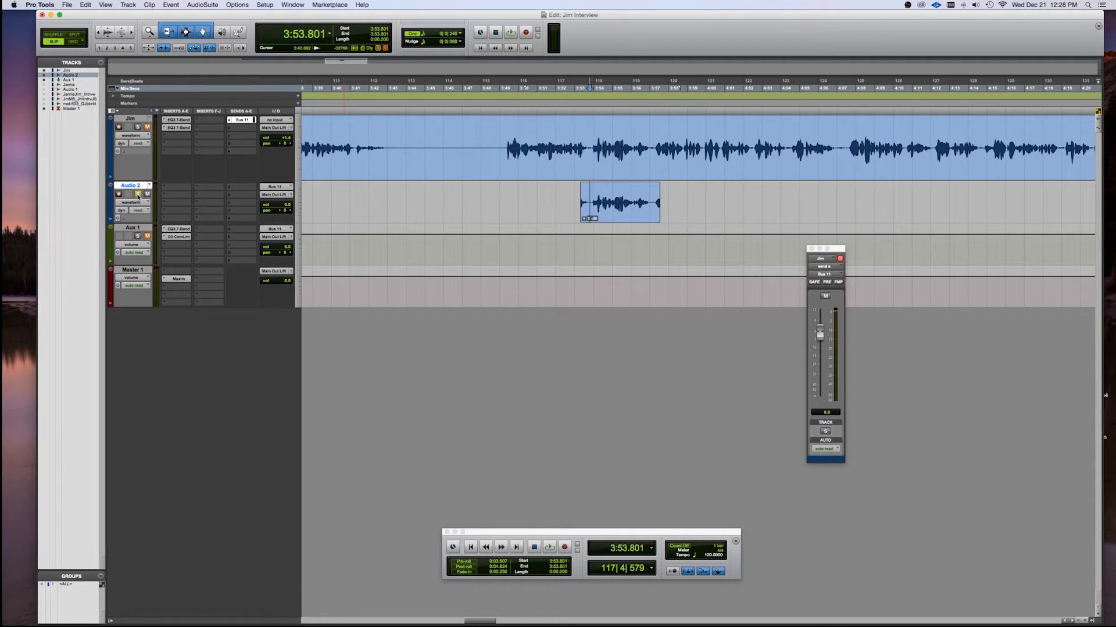
pyautogui.click(618, 217)
pyautogui.moveTo(583, 193); pyautogui.dragTo(648, 185)
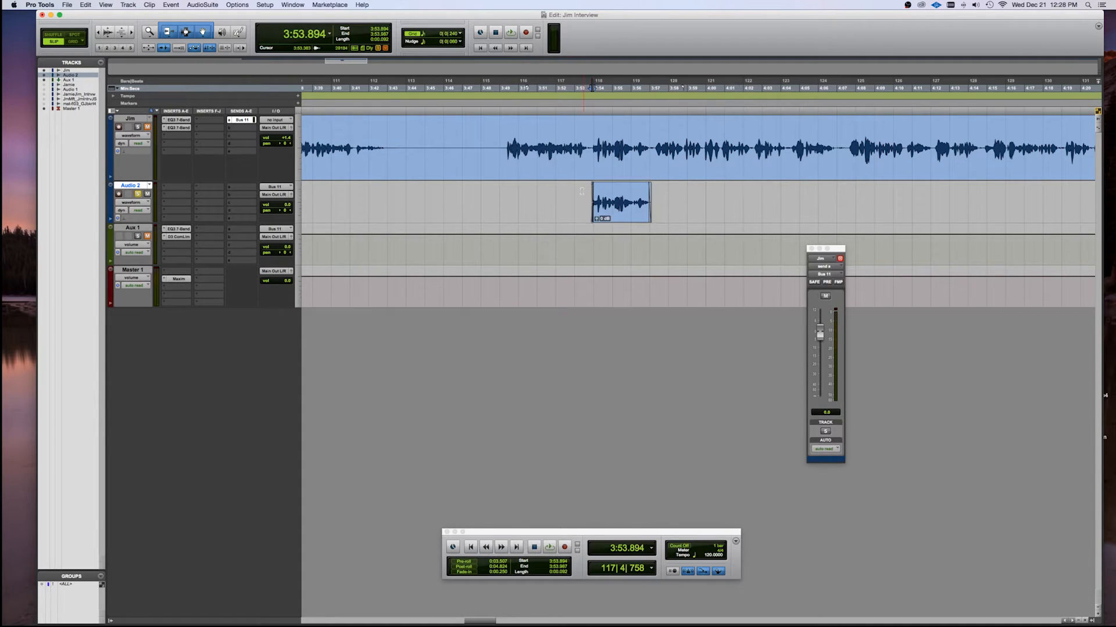
# - Show the session's clips list and select the trimmed clip on Audio 2 for export
pyautogui.click(624, 216)
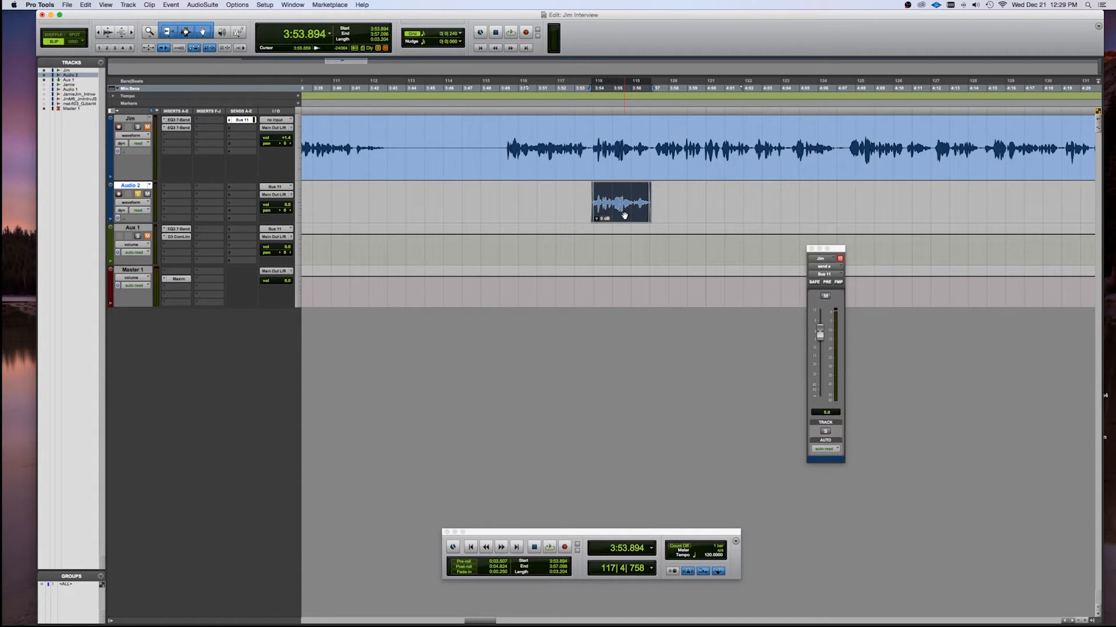
pyautogui.click(1092, 621)
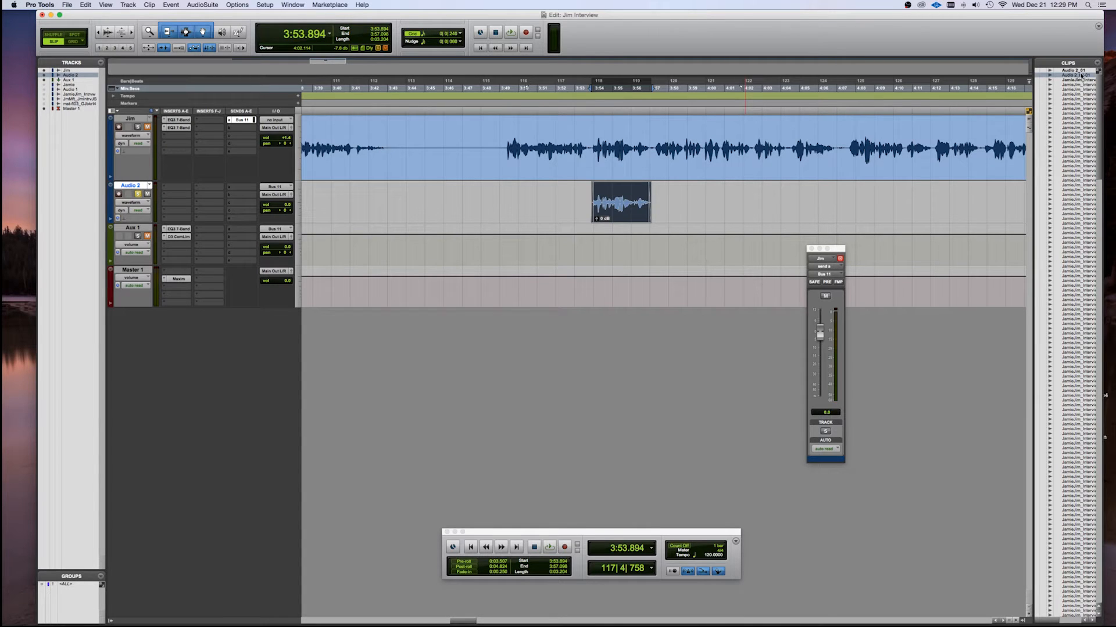
pyautogui.click(771, 162)
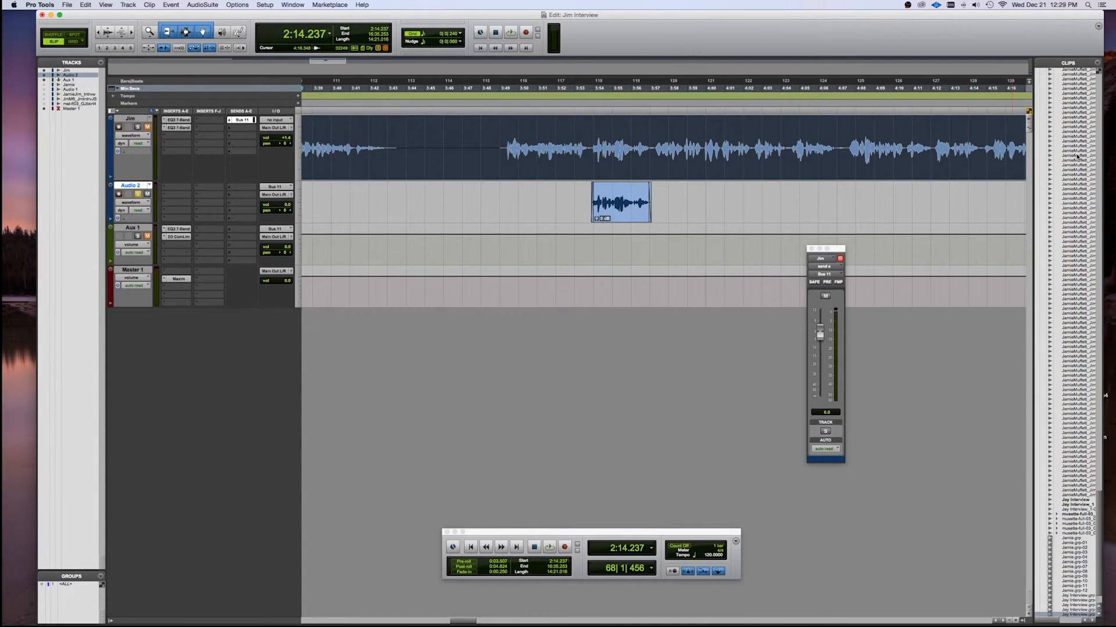
pyautogui.scroll(20, 1076, 156)
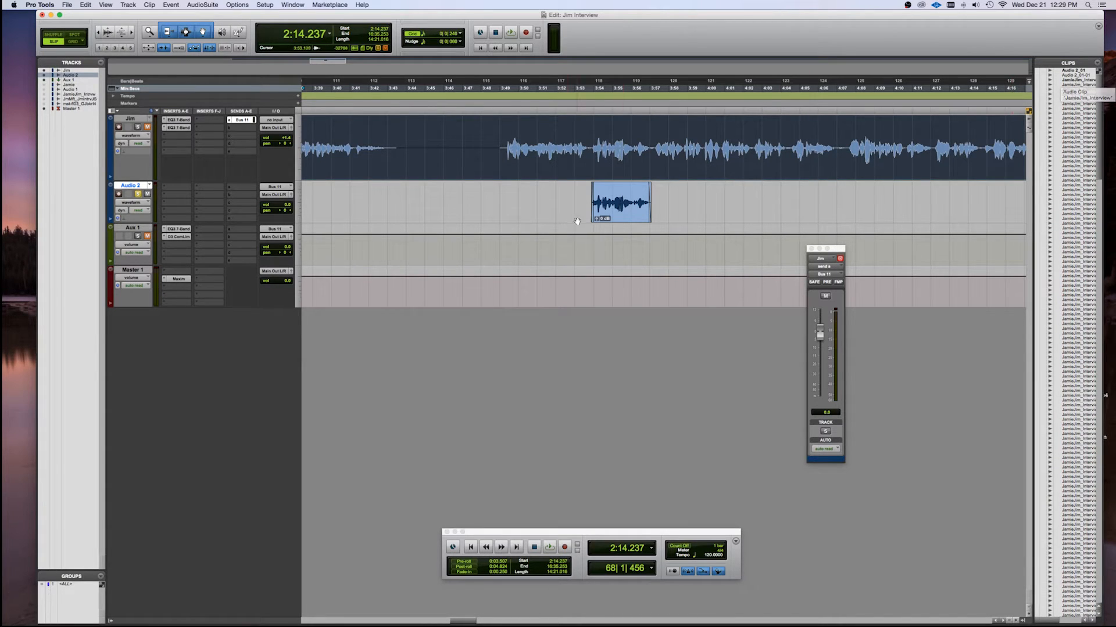
pyautogui.click(628, 199)
pyautogui.click(625, 212)
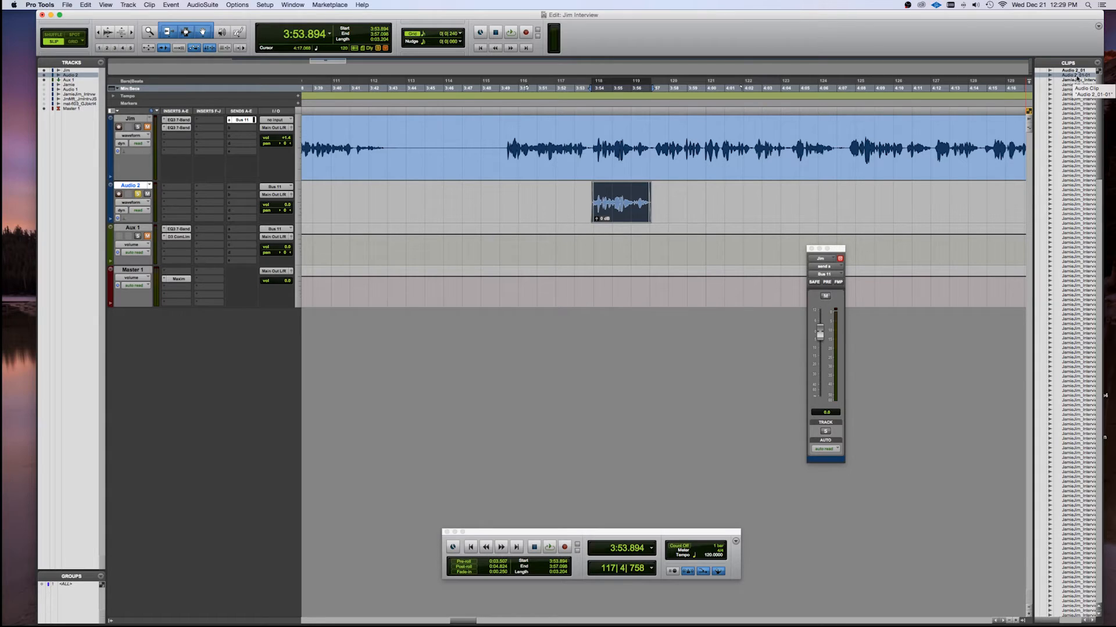
# - Review the Export Clips as Files options for the selected Audio 2 clip without exporting it
pyautogui.click(1098, 63)
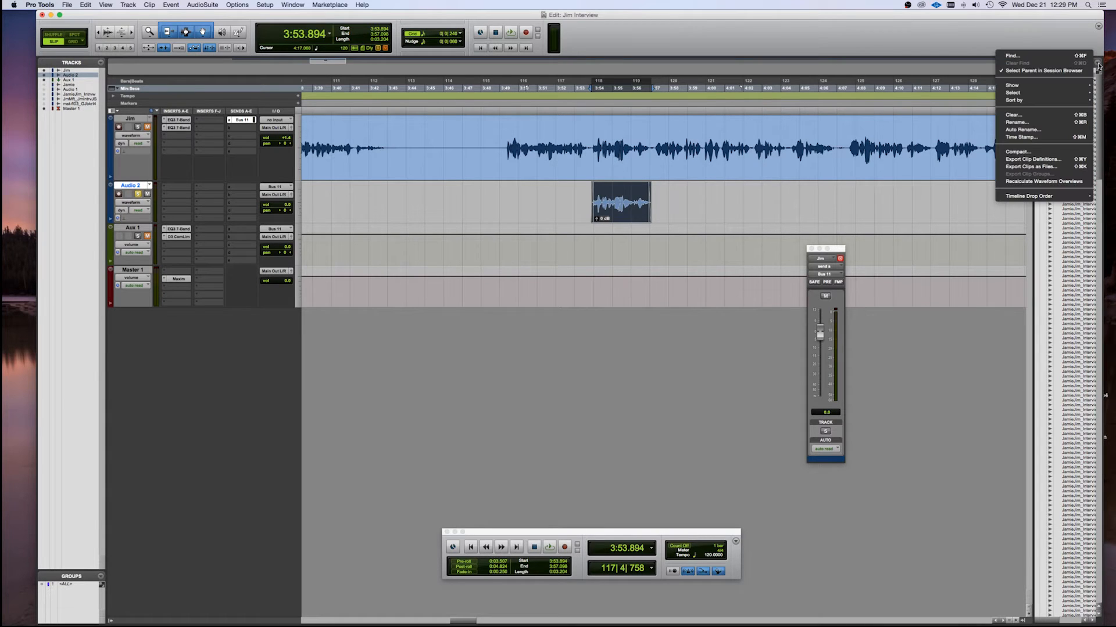
pyautogui.click(1031, 166)
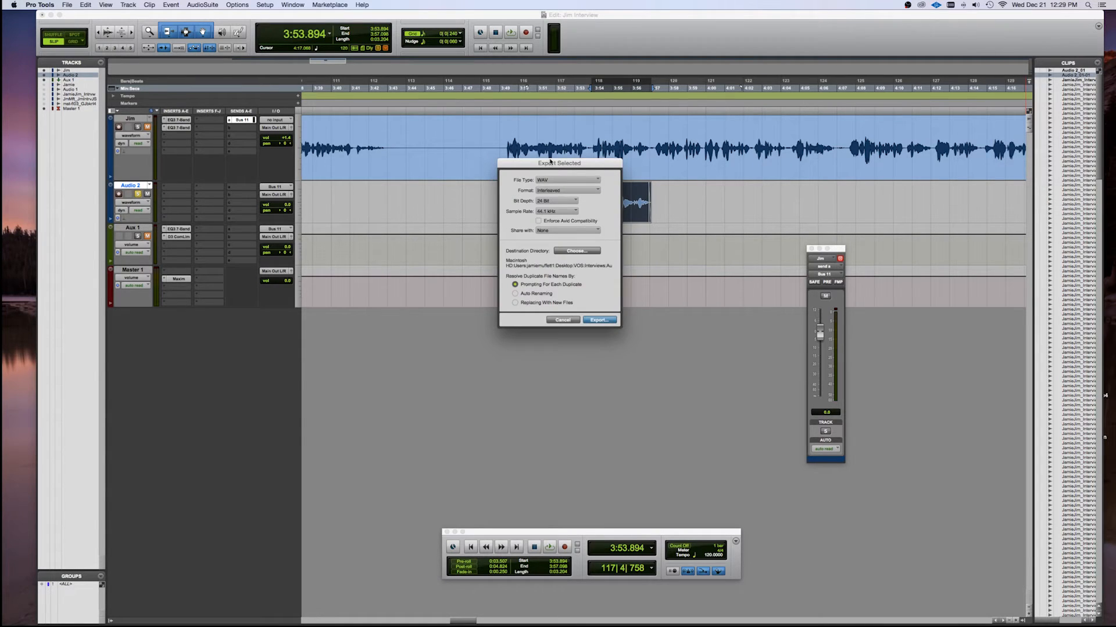
pyautogui.moveTo(552, 167); pyautogui.dragTo(406, 152)
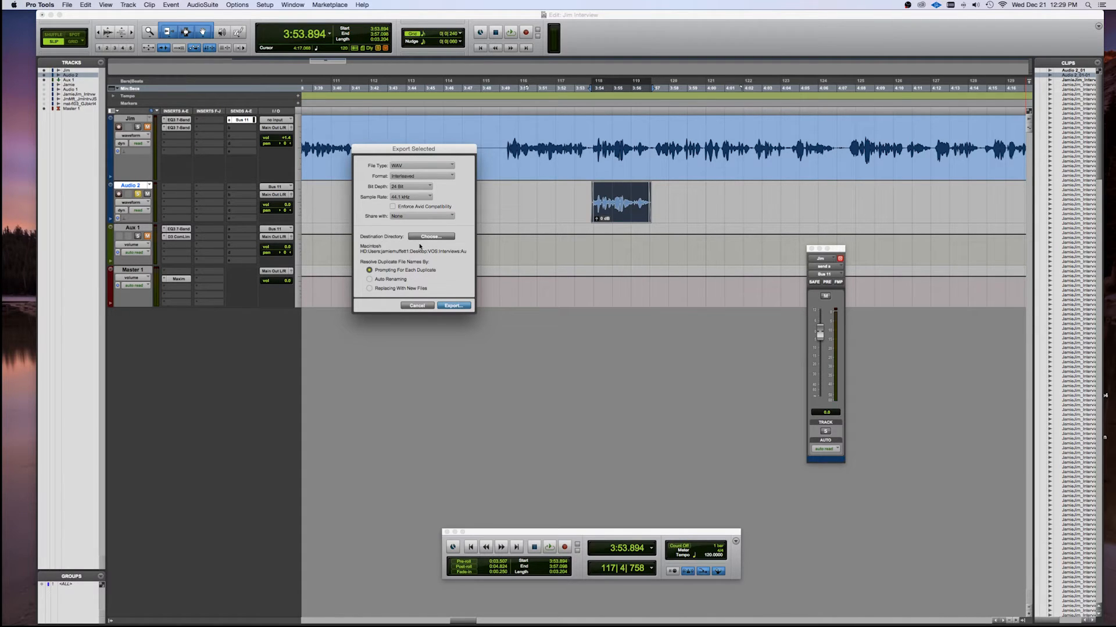
pyautogui.click(413, 306)
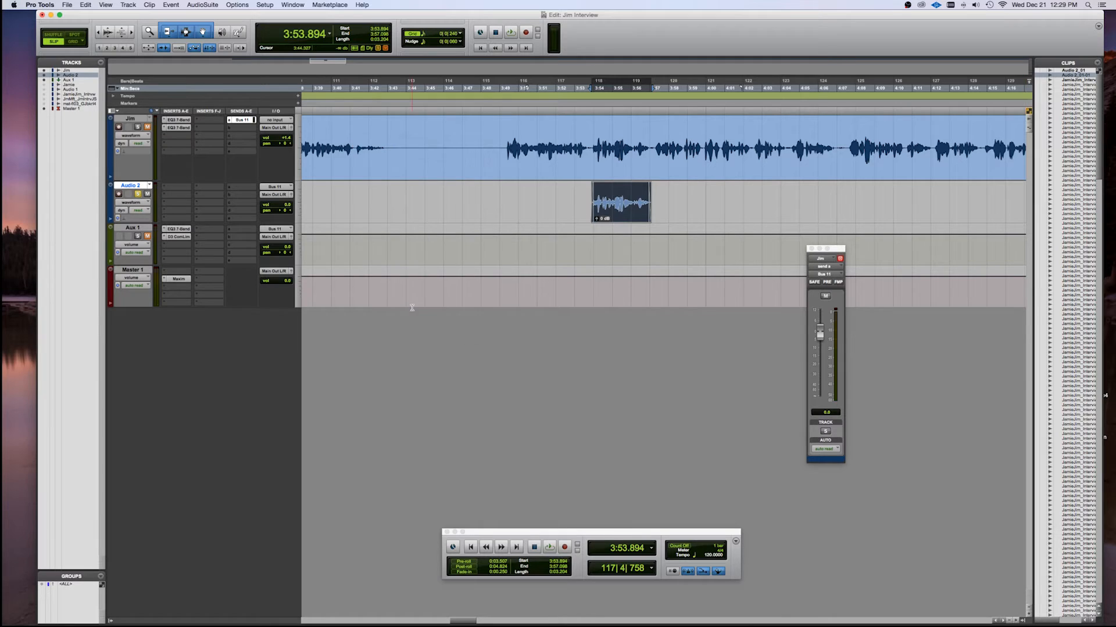
pyautogui.click(628, 193)
pyautogui.click(623, 210)
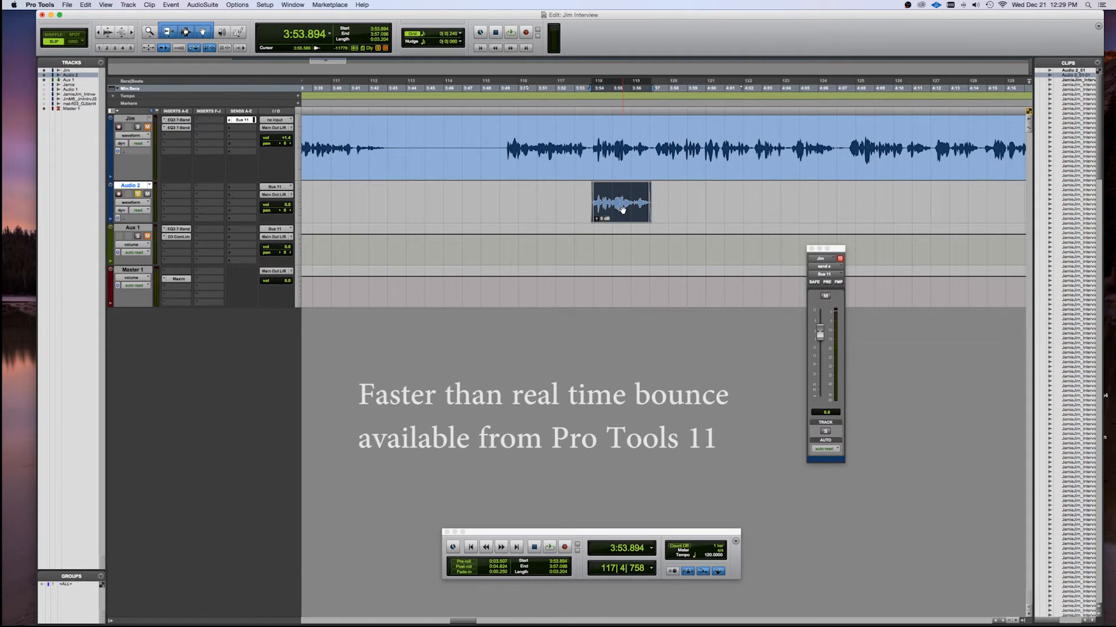
pyautogui.click(621, 190)
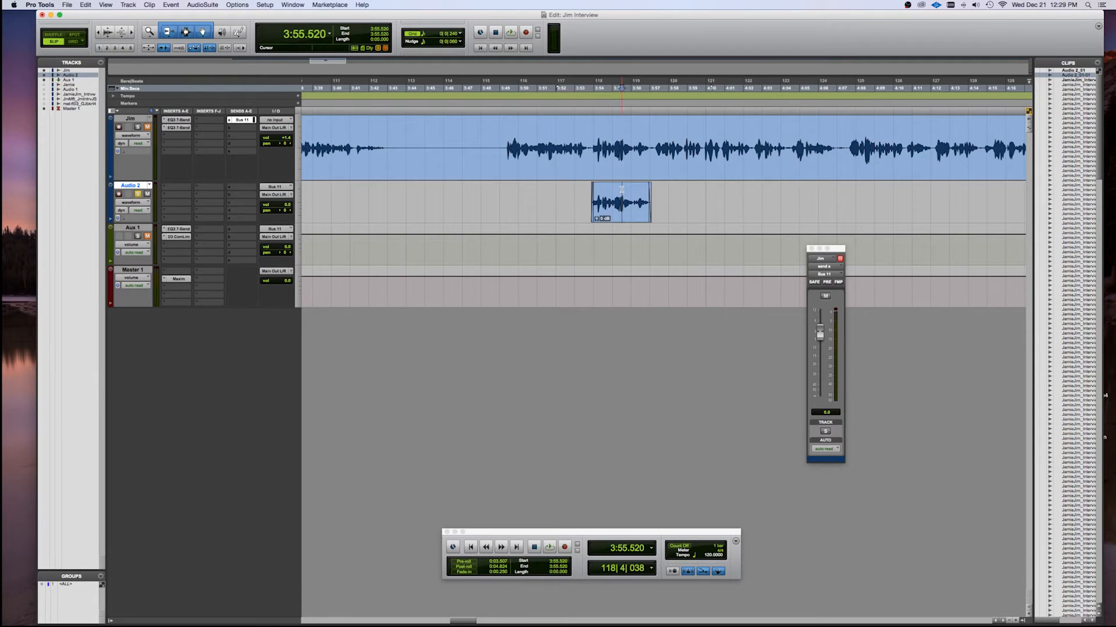
pyautogui.click(613, 189)
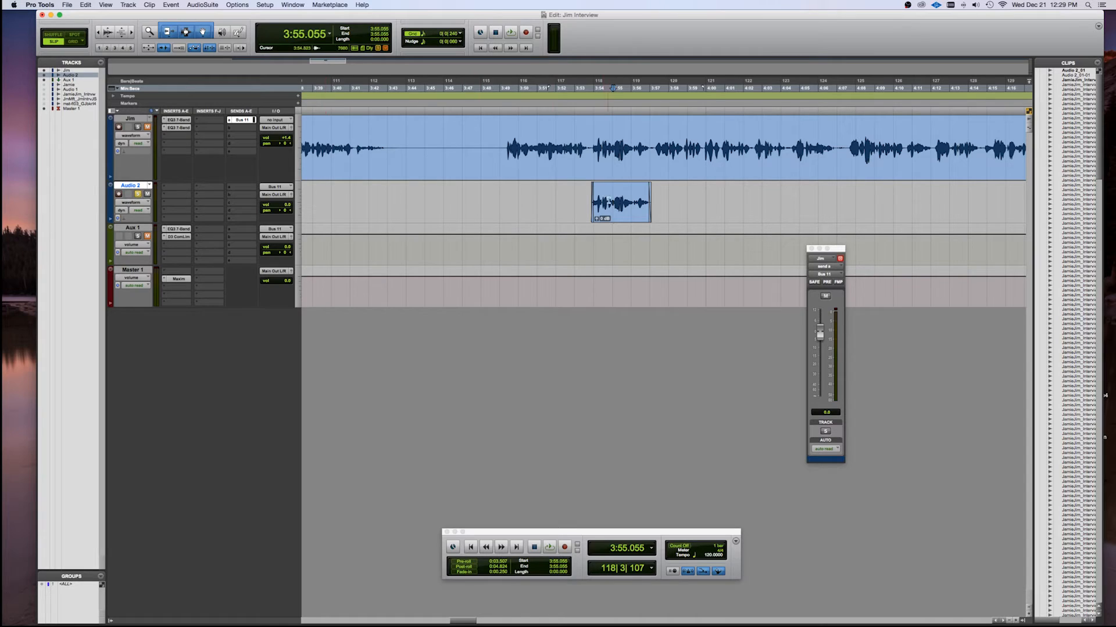
pyautogui.click(619, 211)
pyautogui.click(618, 191)
pyautogui.click(581, 200)
# - Delete the trimmed clip from Audio 2 and place the edit cursor at about 3:48 on that track
pyautogui.click(640, 216)
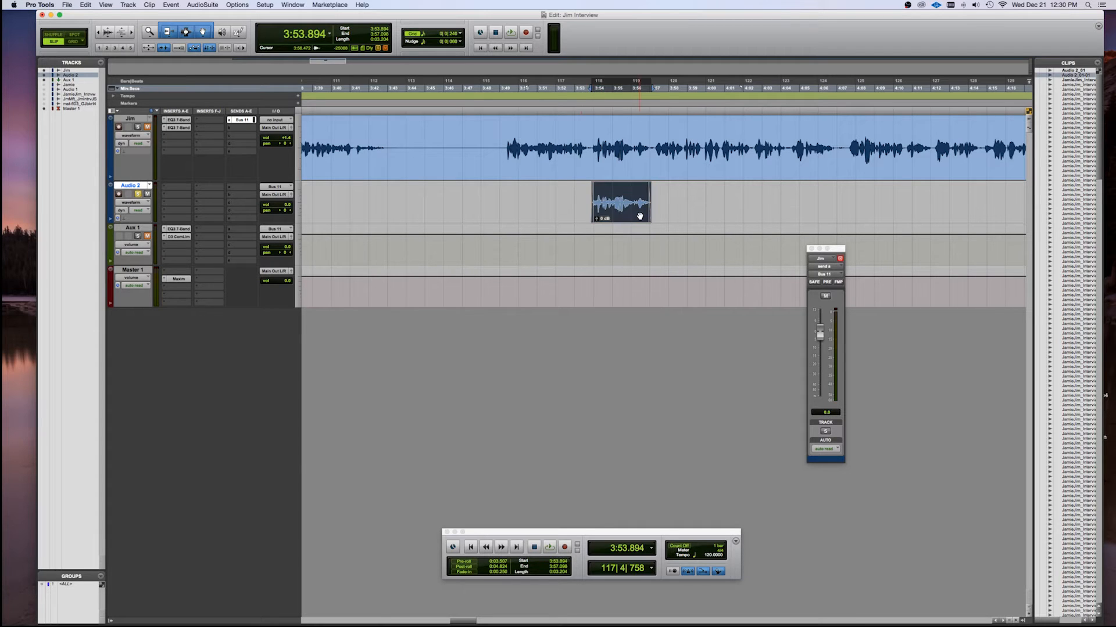
pyautogui.press('Delete')
pyautogui.click(482, 195)
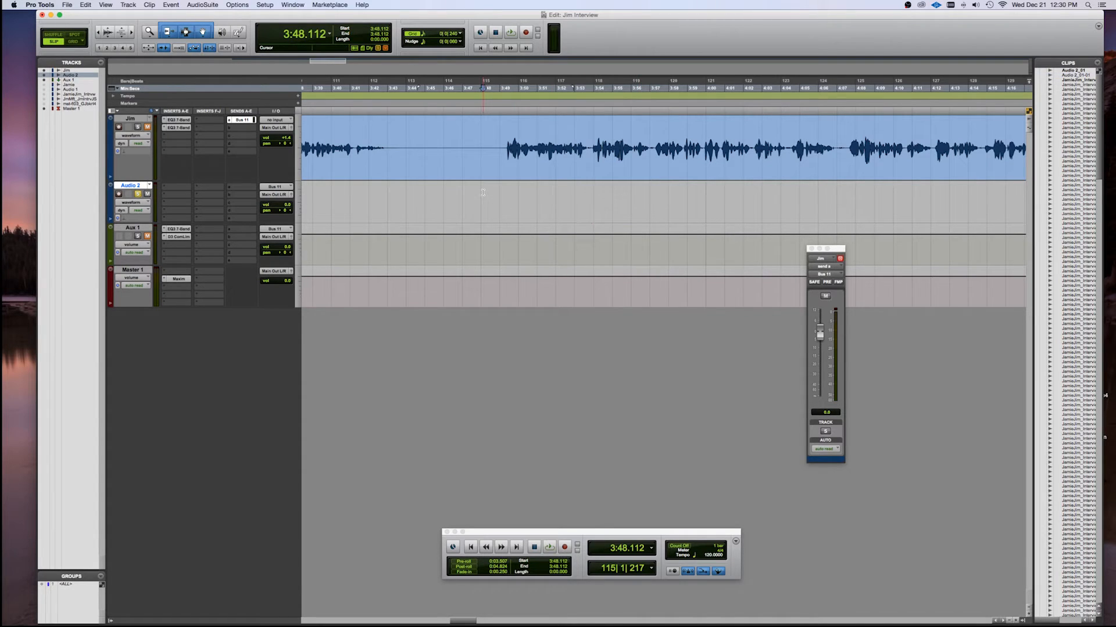
pyautogui.press('r')
pyautogui.press('r')
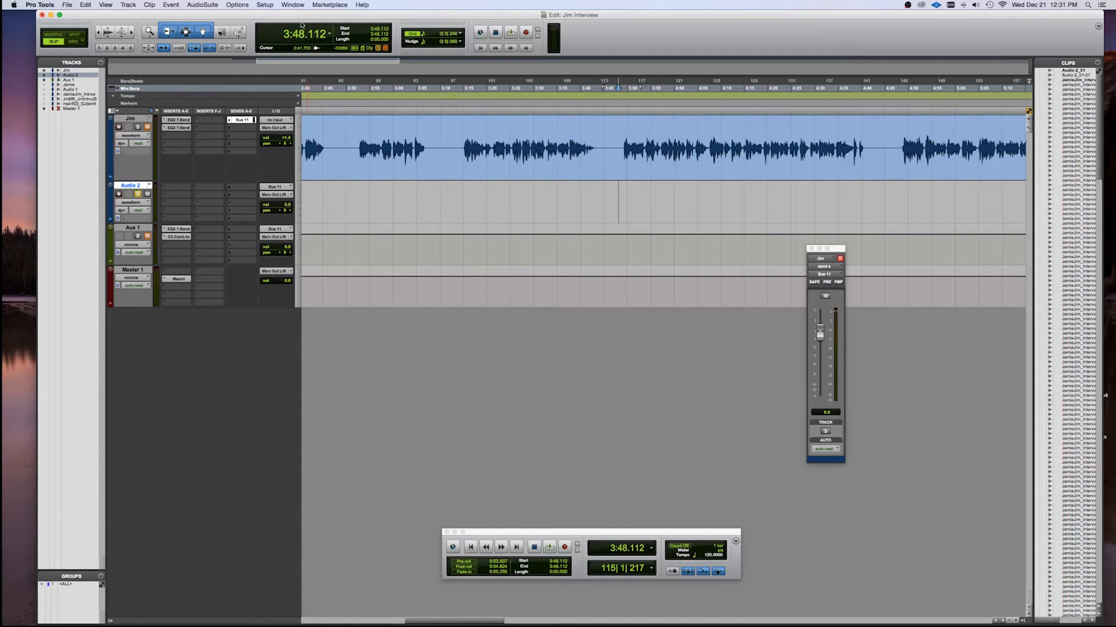
# - Review the devices available in the Playback Engine settings, keeping Multi-Output Device as the engine
pyautogui.click(269, 7)
pyautogui.click(276, 25)
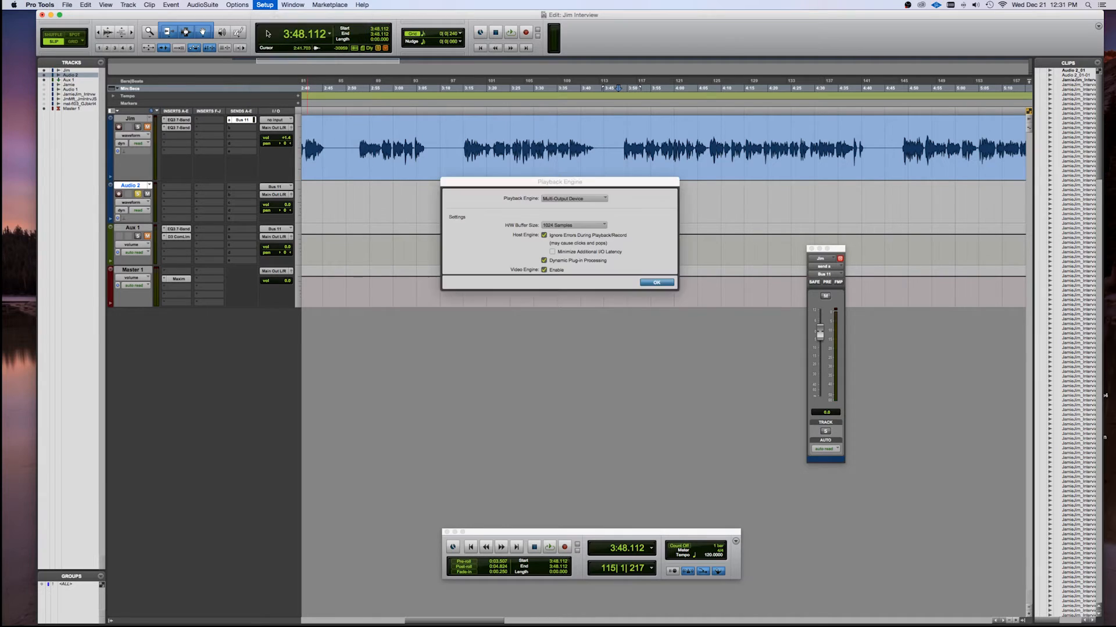
pyautogui.click(595, 199)
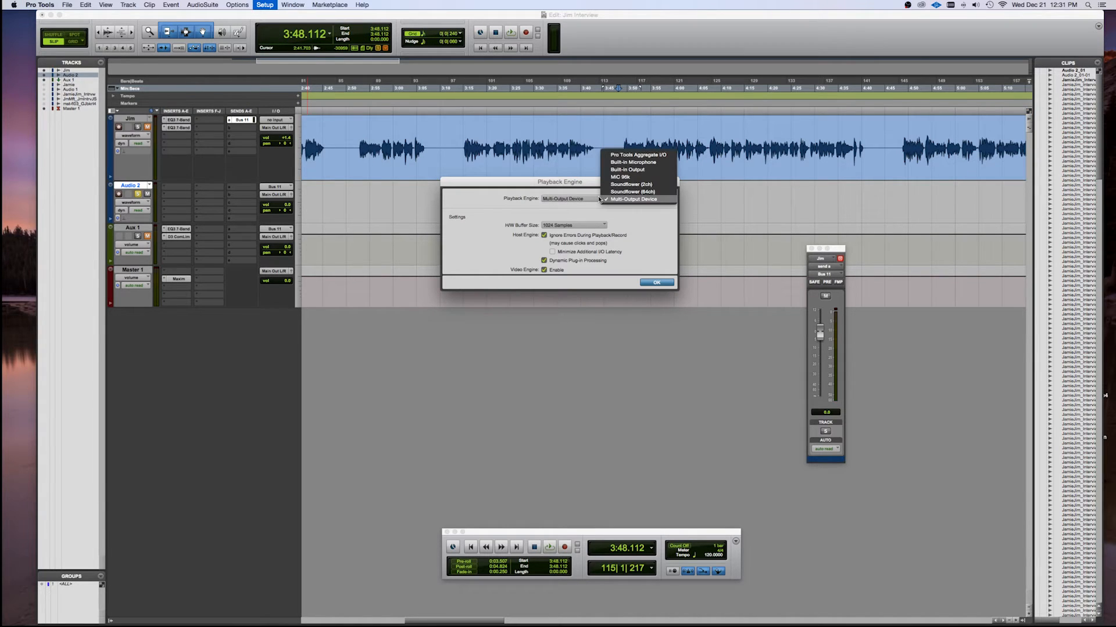
pyautogui.click(639, 223)
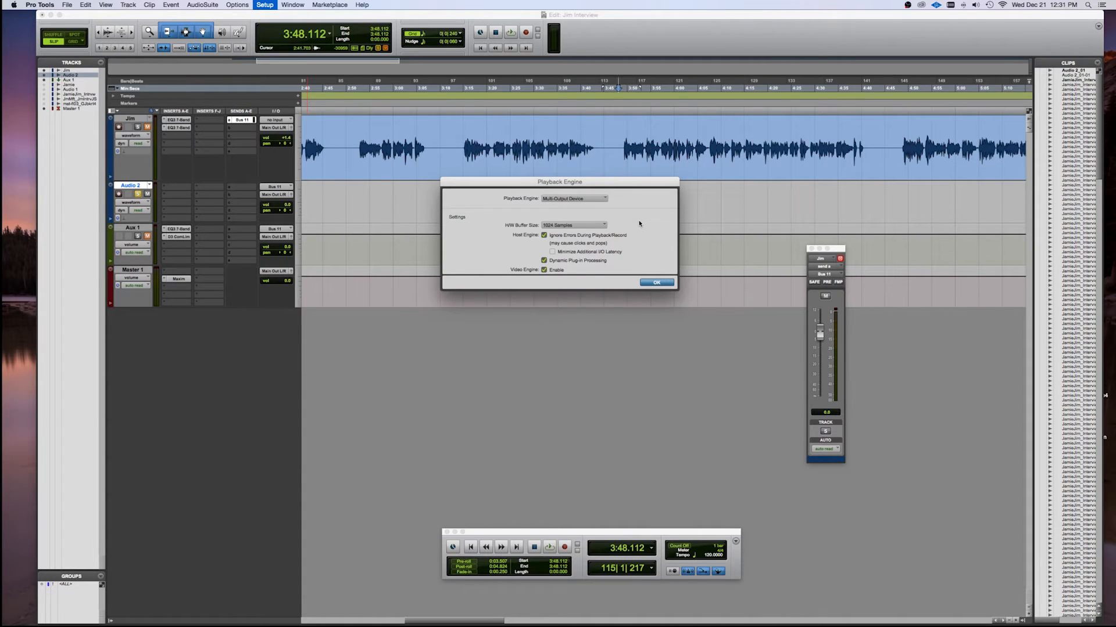
pyautogui.click(656, 282)
# - Review the input, output, bus, insert, mic preamp and hardware insert delay pages of the I/O Setup without changing them
pyautogui.click(263, 5)
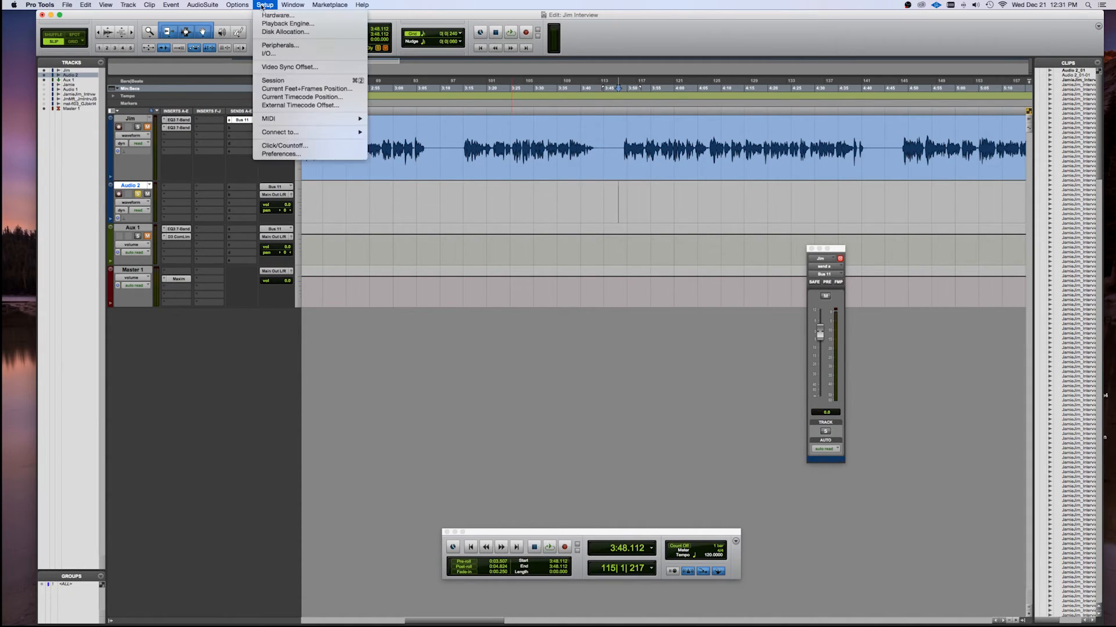
pyautogui.click(268, 53)
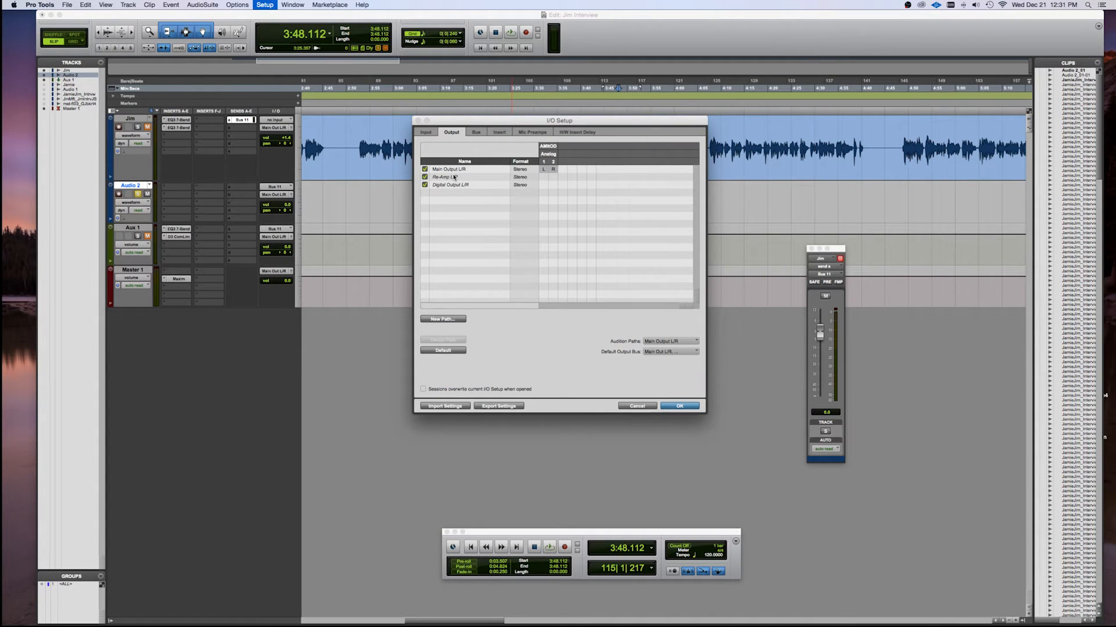
pyautogui.click(437, 133)
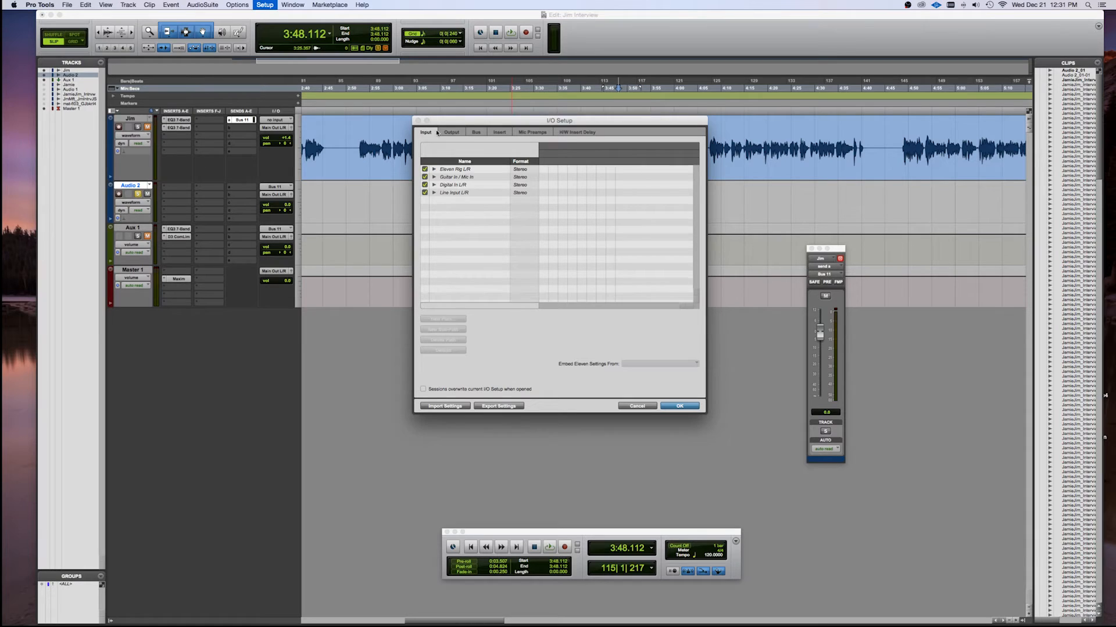
pyautogui.click(452, 132)
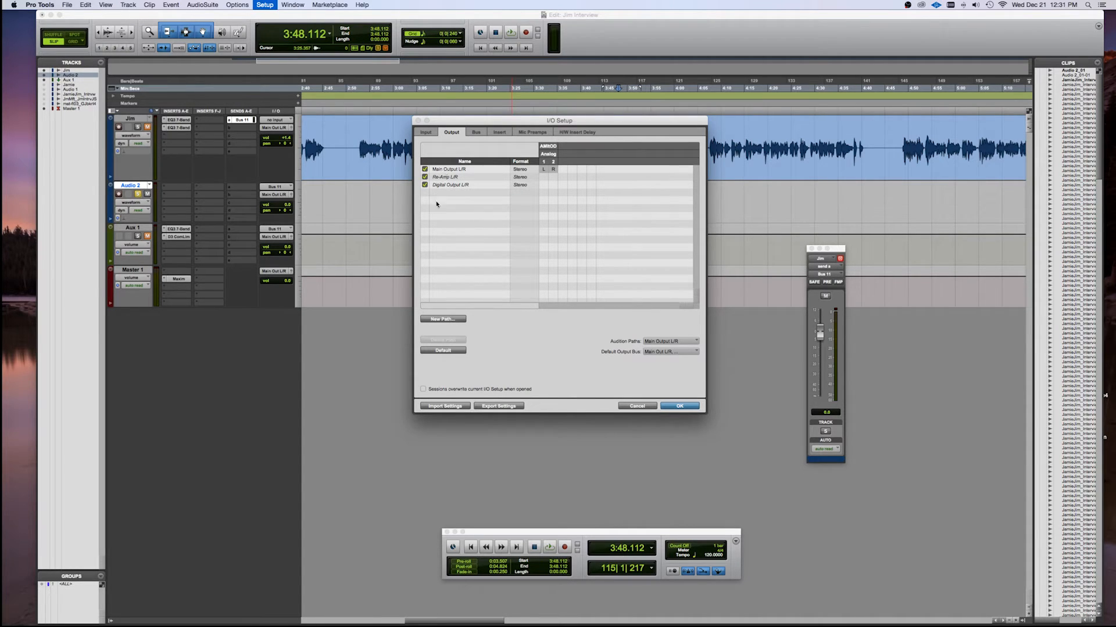
pyautogui.click(477, 133)
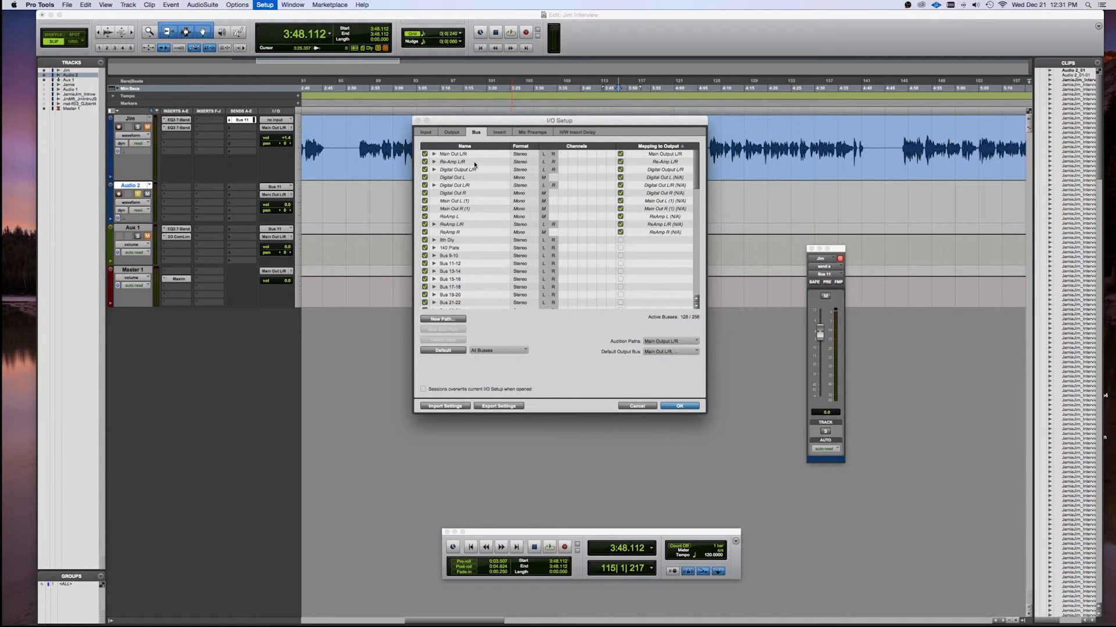
pyautogui.click(499, 133)
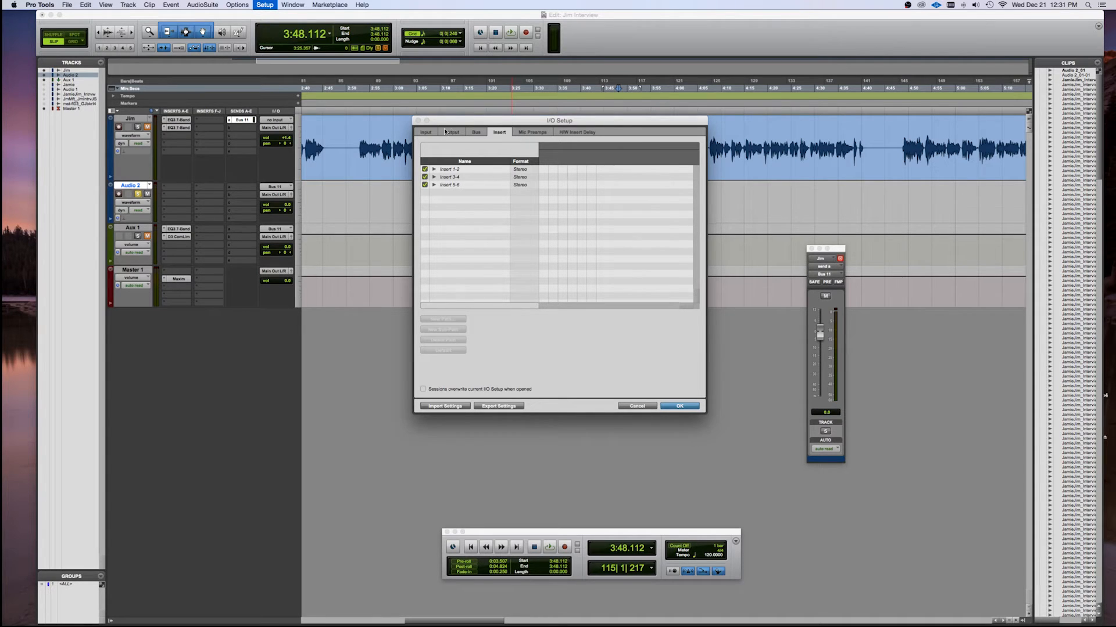
pyautogui.click(427, 133)
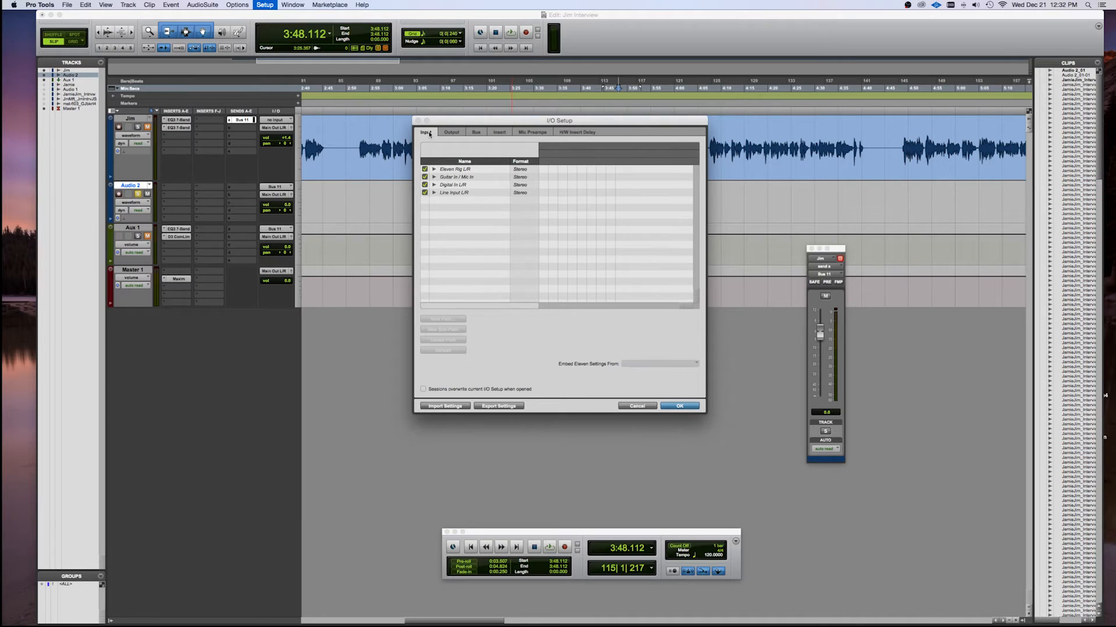
pyautogui.click(540, 134)
pyautogui.click(577, 132)
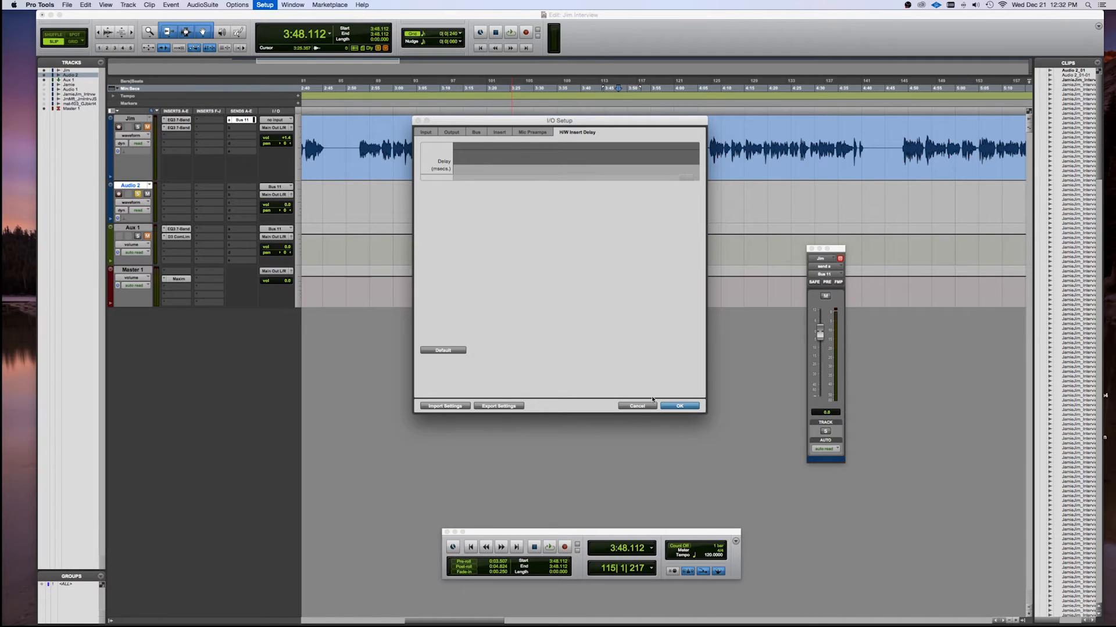
pyautogui.click(638, 406)
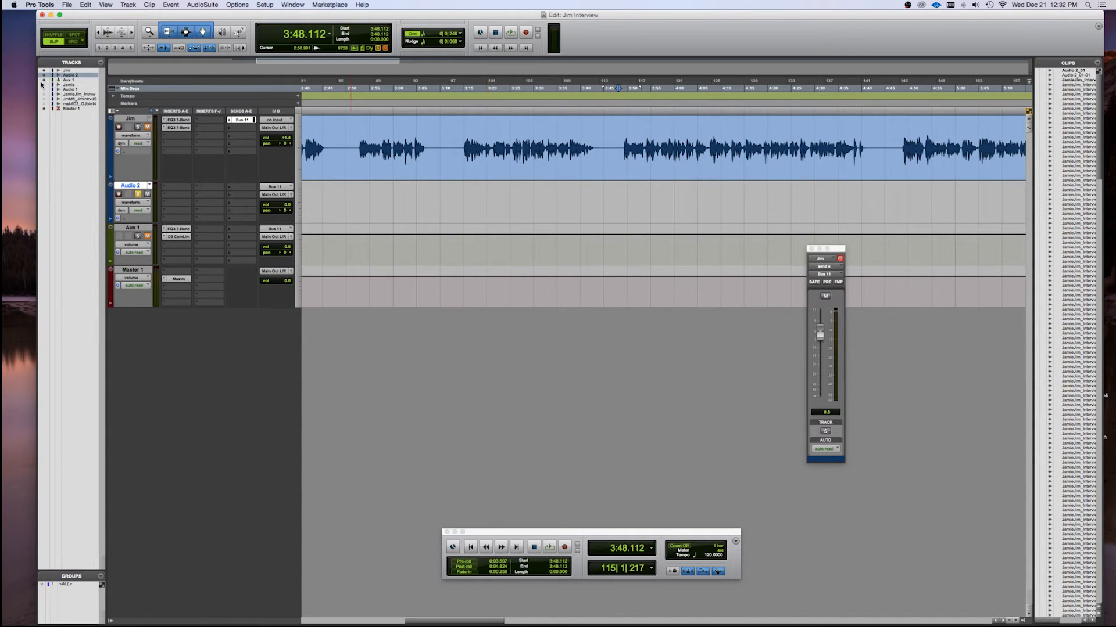
# - Show all the hidden tracks in the session and bring up the Mix window
pyautogui.moveTo(45, 85); pyautogui.dragTo(45, 104)
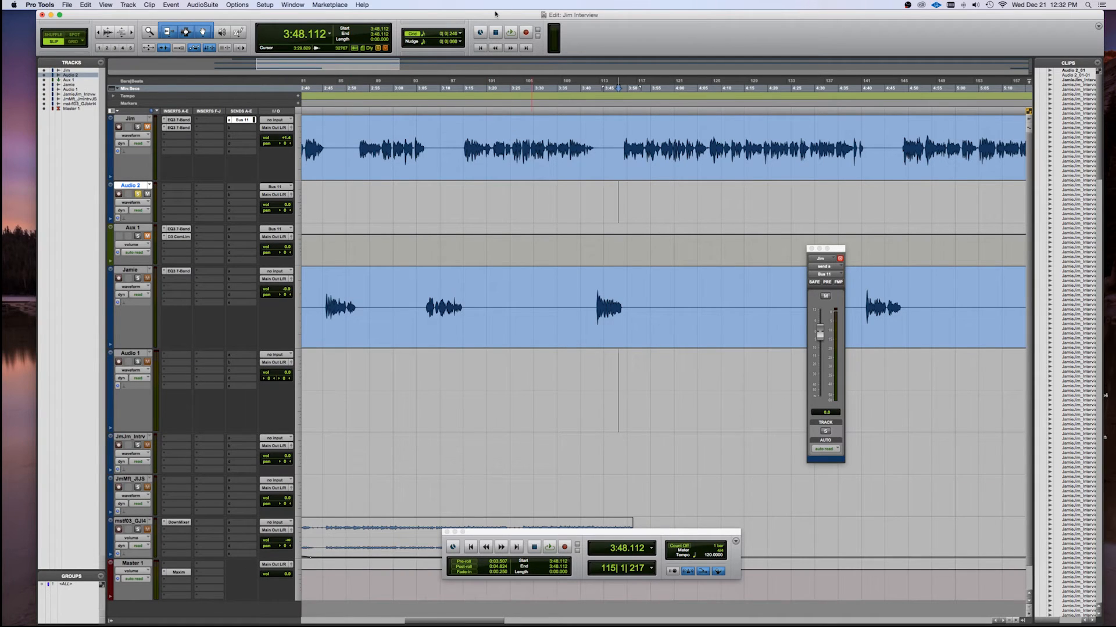
pyautogui.press('super+equal')
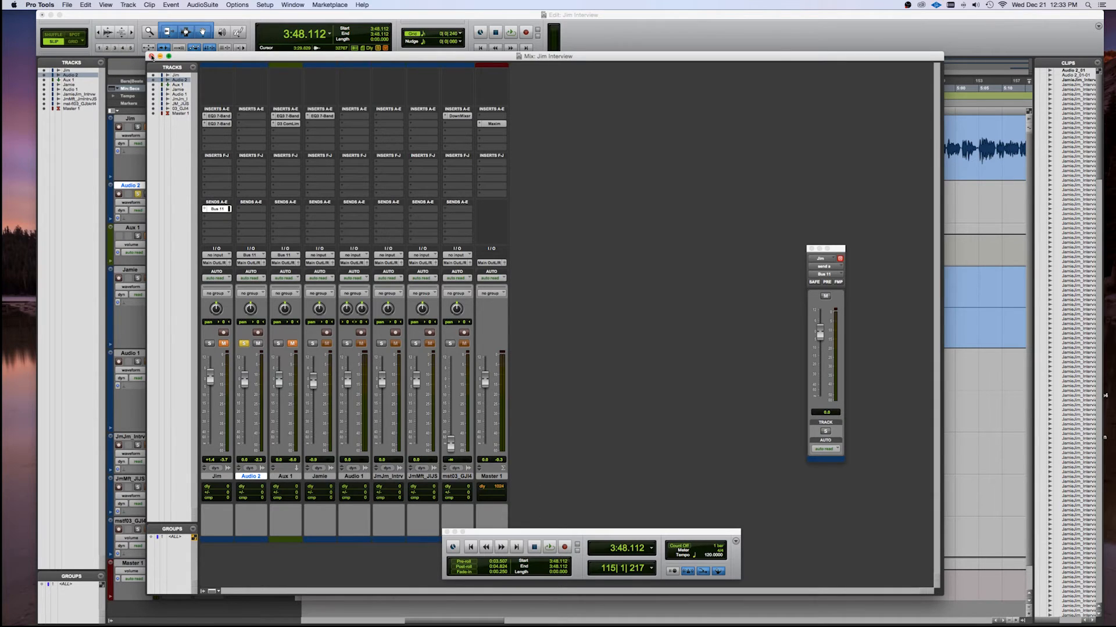
pyautogui.click(151, 56)
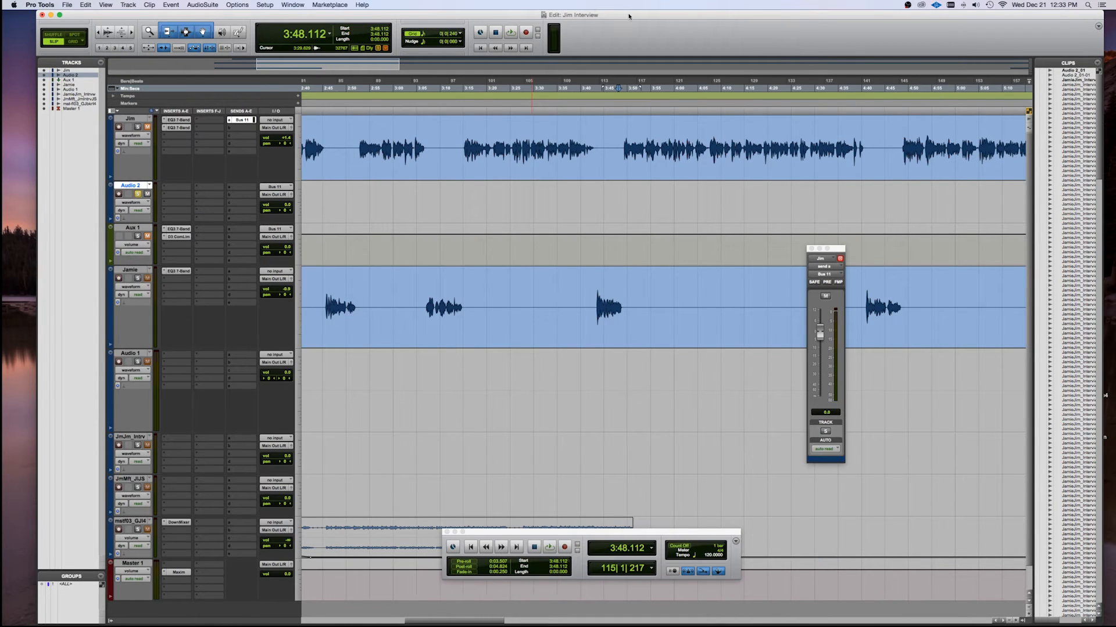
pyautogui.press('super+equal')
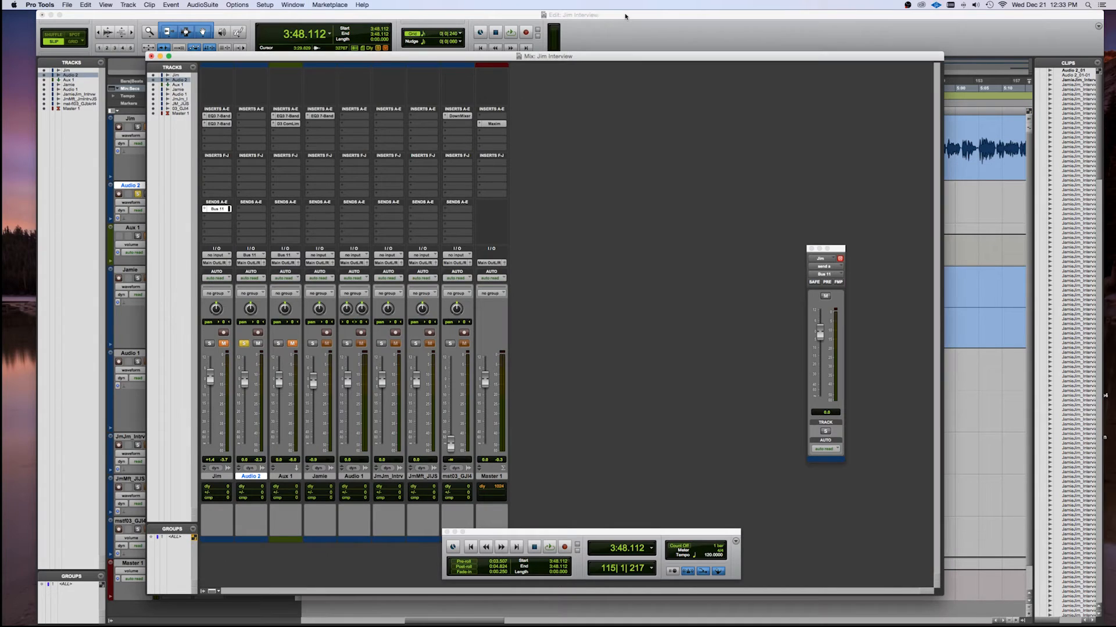
# - Add a multichannel EQ3 7-Band plug-in to Audio 1's first insert slot and close its plug-in window
pyautogui.click(359, 117)
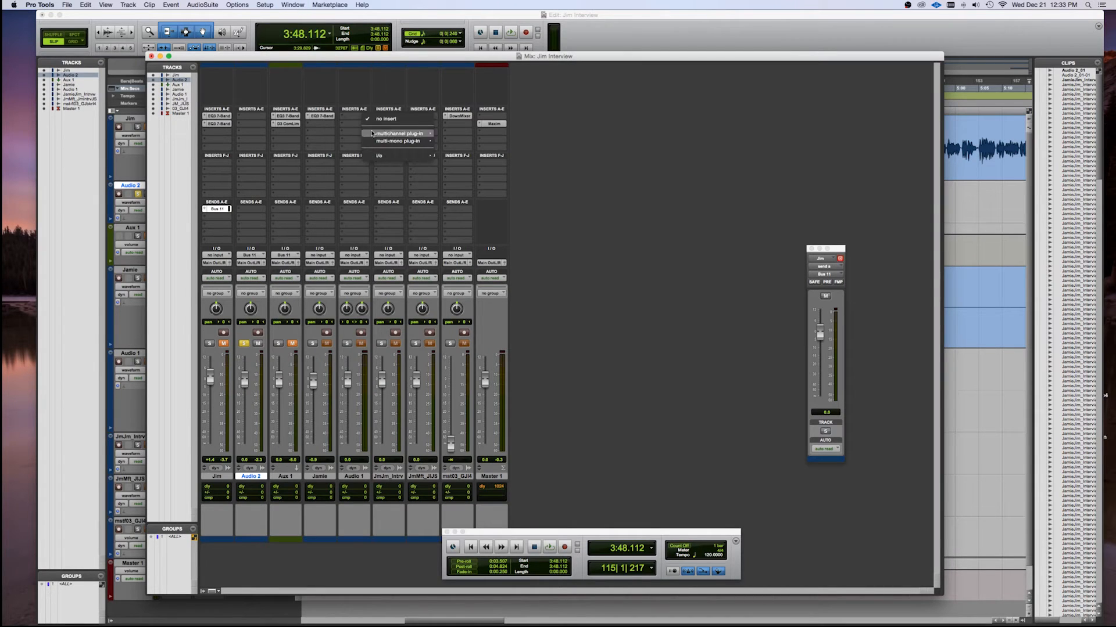
pyautogui.moveTo(407, 134)
pyautogui.moveTo(465, 138)
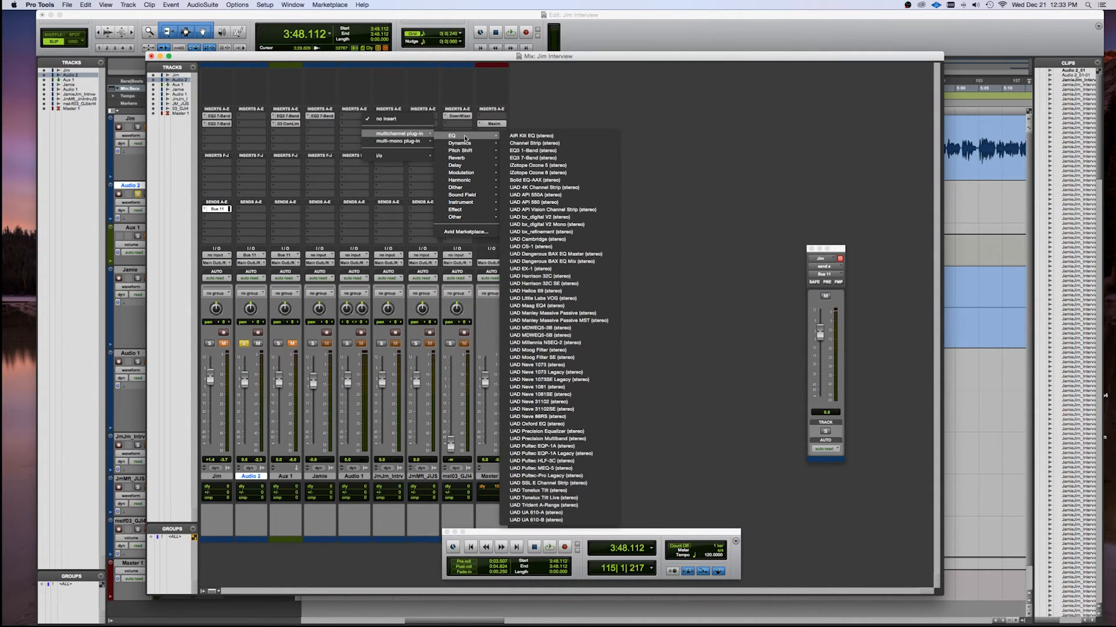
pyautogui.click(533, 158)
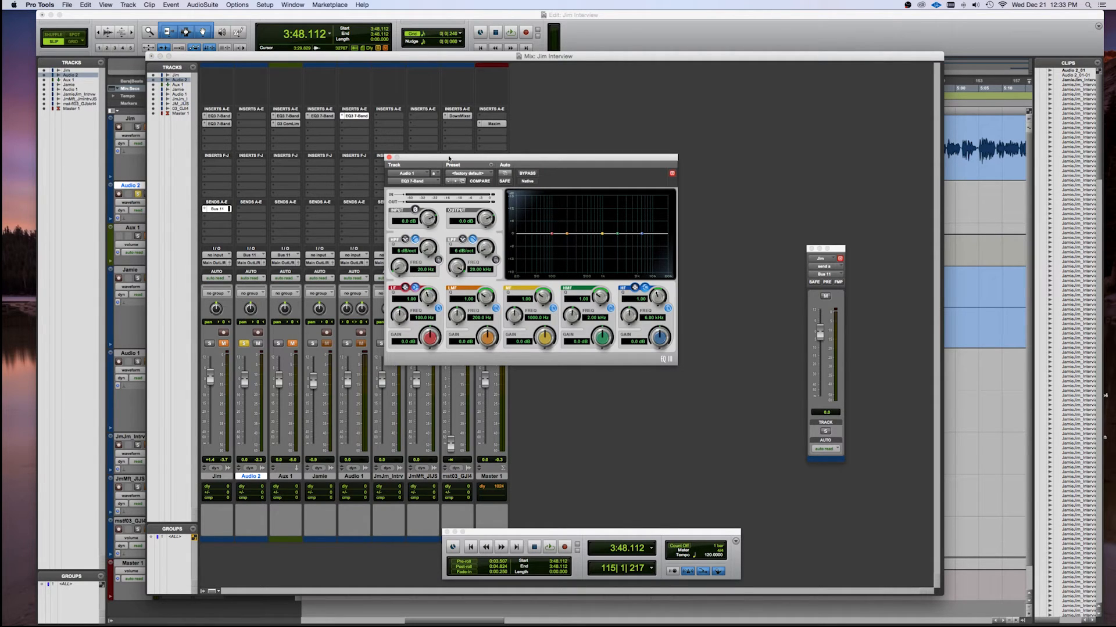
pyautogui.click(389, 157)
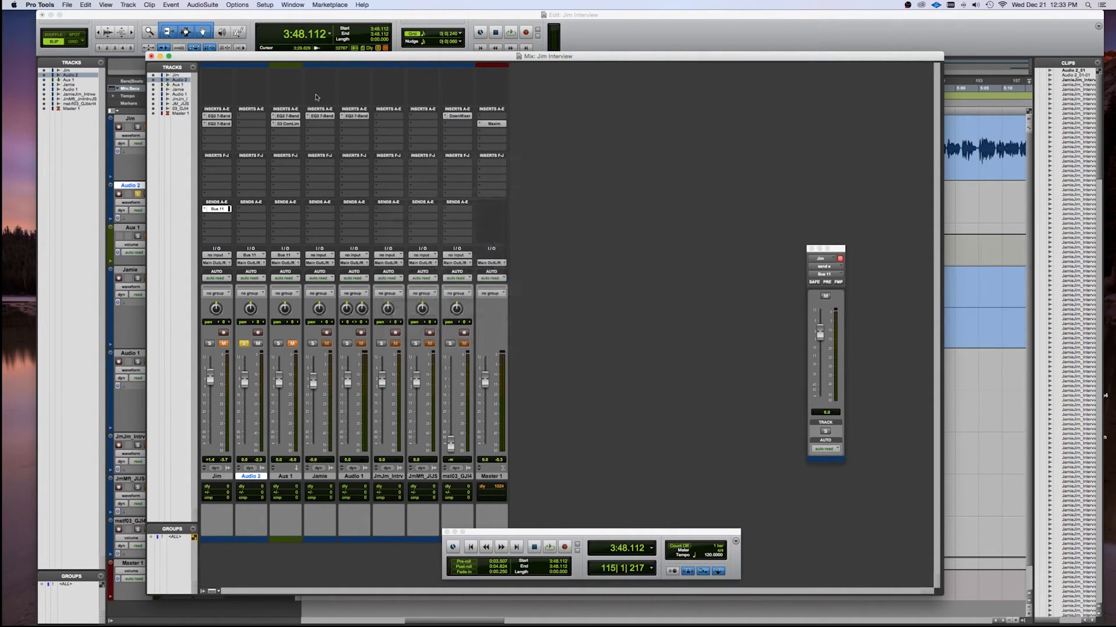
# - Remove the EQ3 7-Band insert from Audio 1 and return to the Edit window
pyautogui.click(341, 116)
pyautogui.click(349, 106)
pyautogui.click(150, 56)
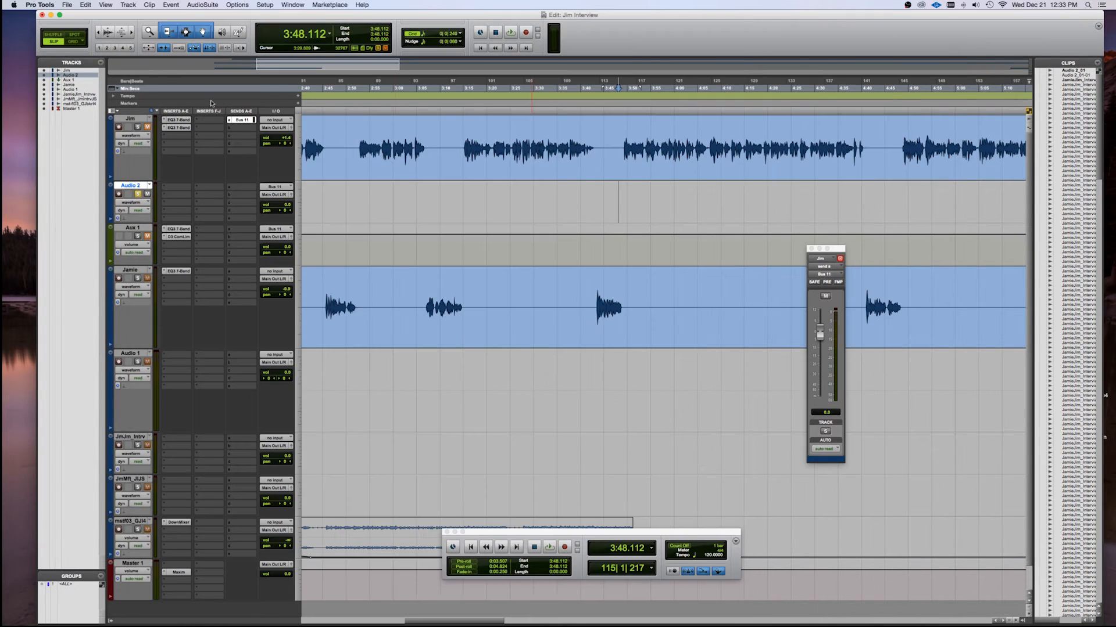
# - Place the edit cursor at about 2:52.8 on the first voice track and hide the clips list
pyautogui.click(464, 171)
pyautogui.moveTo(462, 146)
pyautogui.mouseDown()
pyautogui.moveTo(432, 139)
pyautogui.moveTo(472, 138)
pyautogui.mouseUp()
pyautogui.click(496, 138)
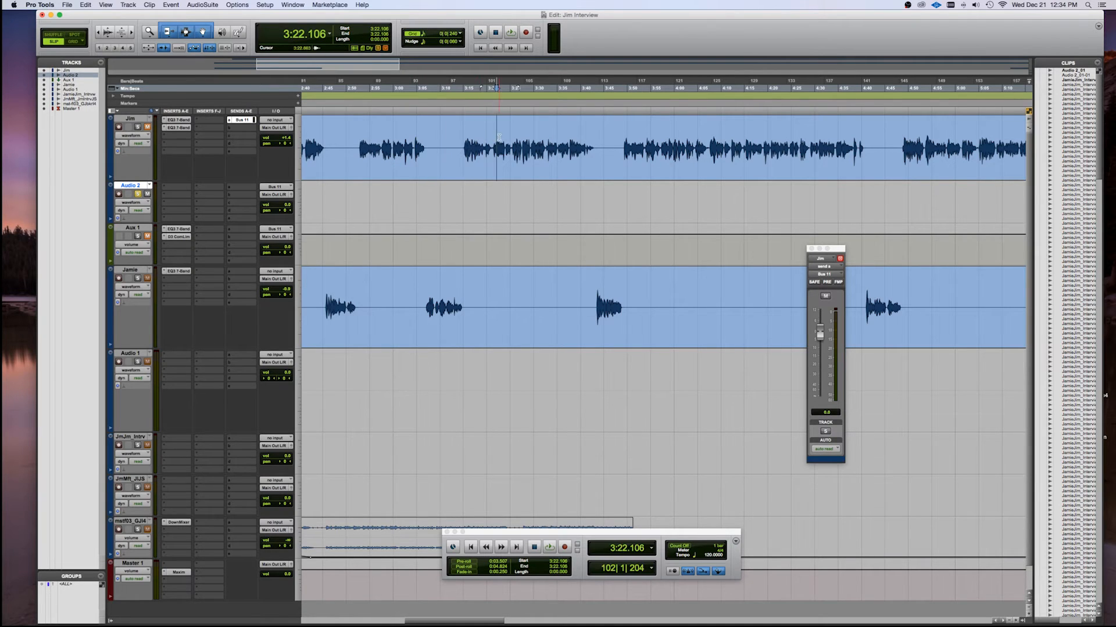
pyautogui.click(462, 137)
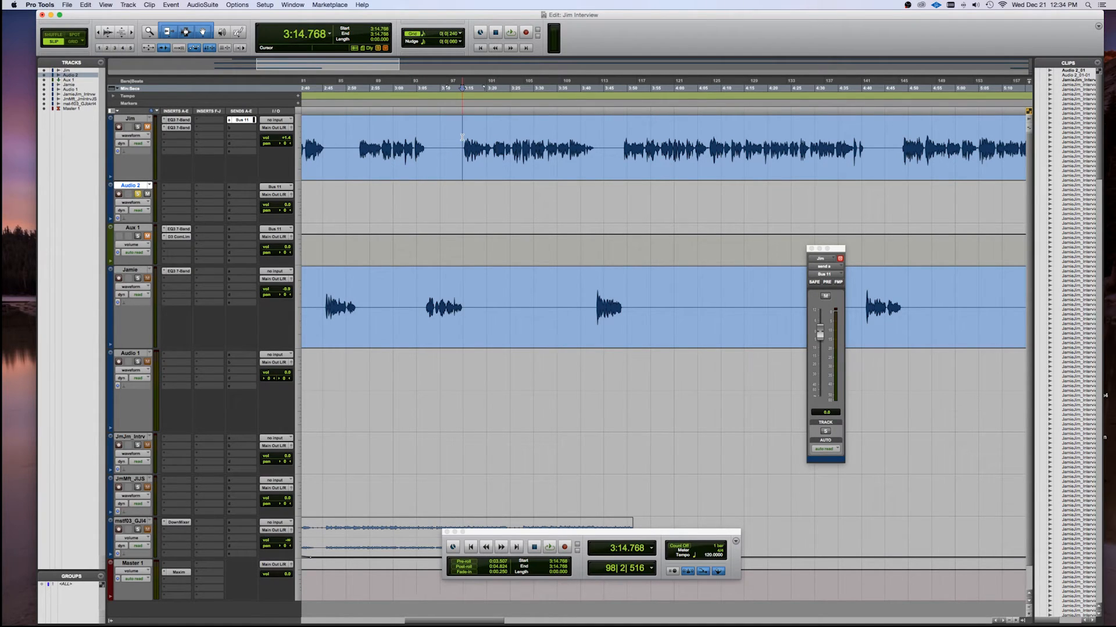
pyautogui.scroll(5, 462, 138)
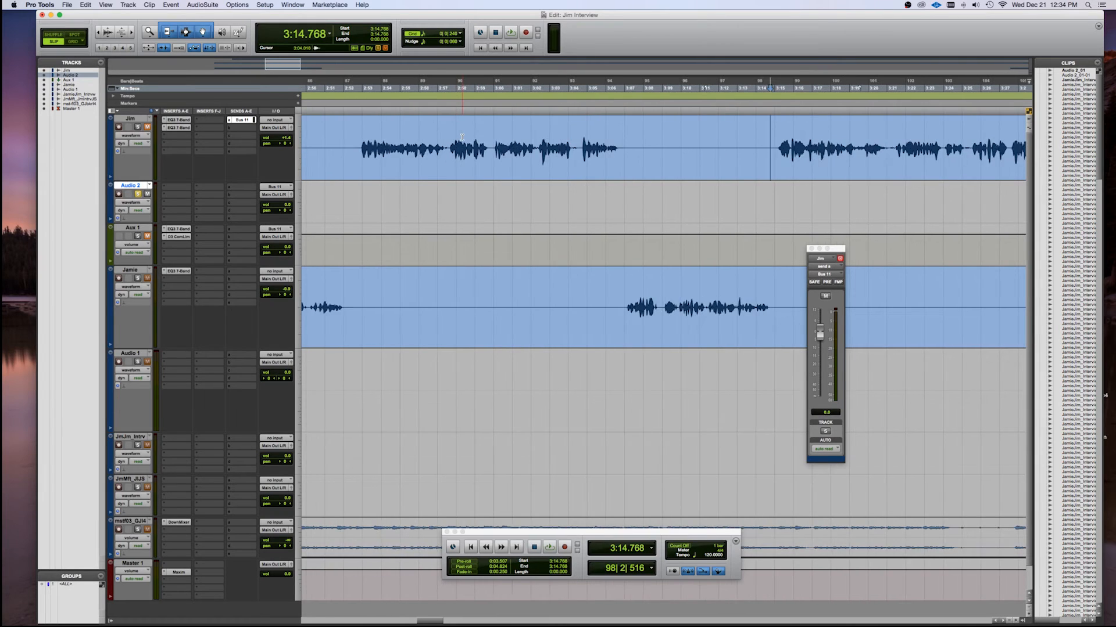
pyautogui.hscroll(-3, 462, 137)
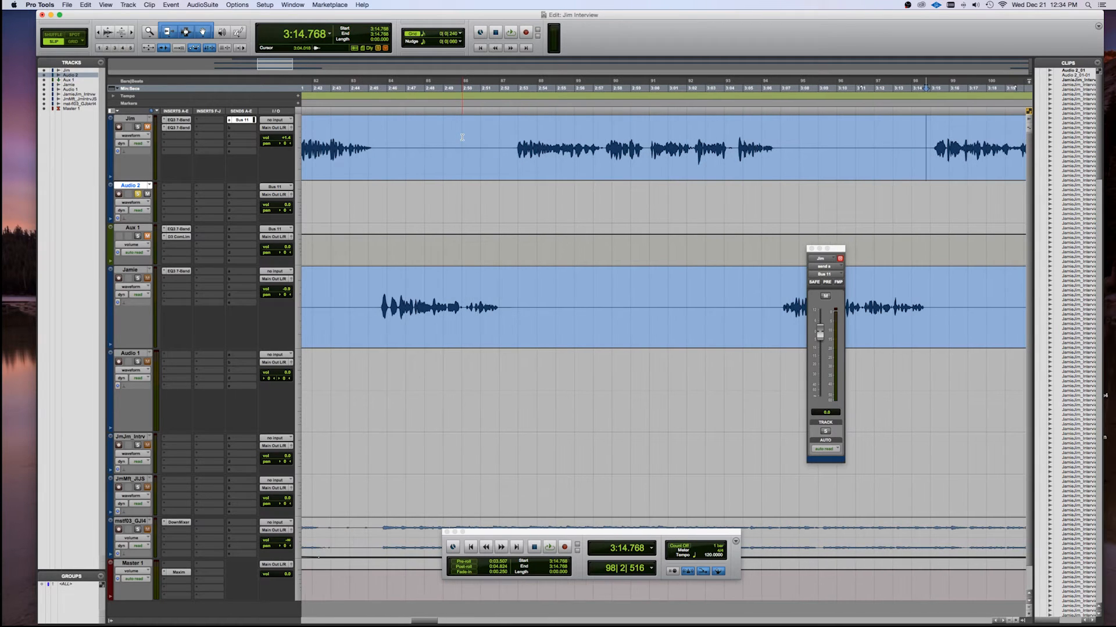
pyautogui.click(513, 138)
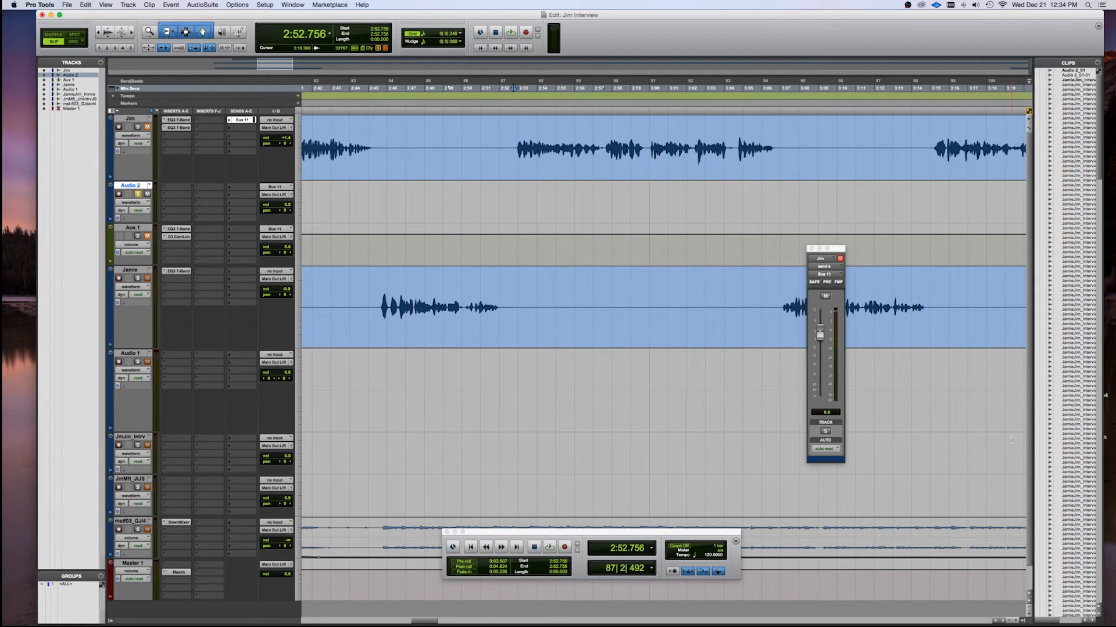
pyautogui.click(1022, 623)
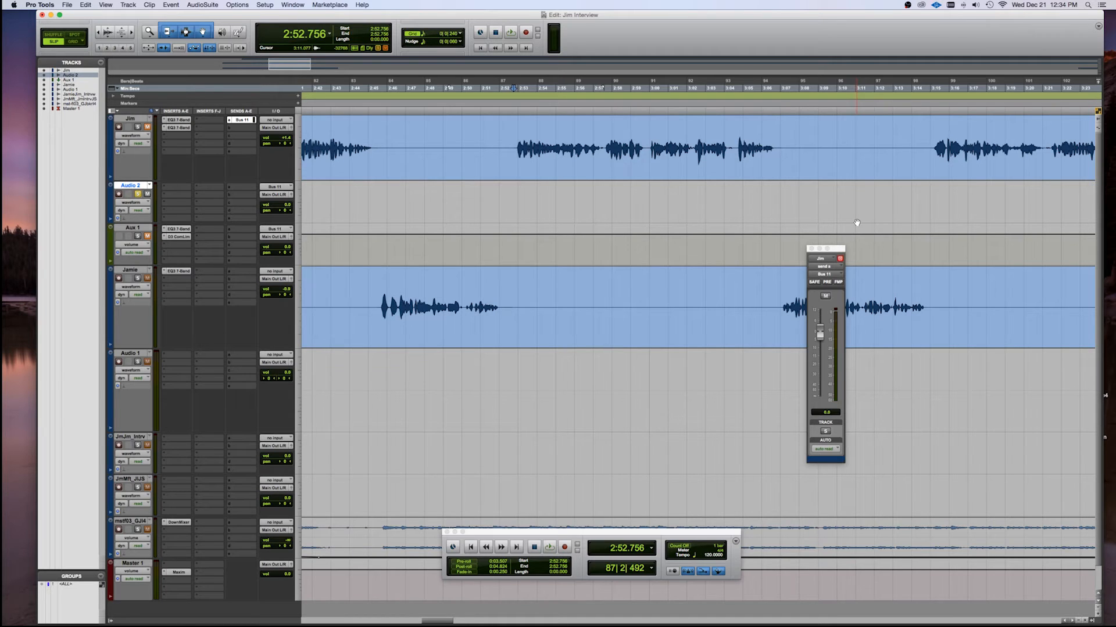
# - Select the phrase from about 2:52.9 to 2:57.4 on the first voice track
pyautogui.press('r')
pyautogui.press('r')
pyautogui.press('t')
pyautogui.press('t')
pyautogui.press('t')
pyautogui.press('r')
pyautogui.press('r')
pyautogui.press('r')
pyautogui.press('t')
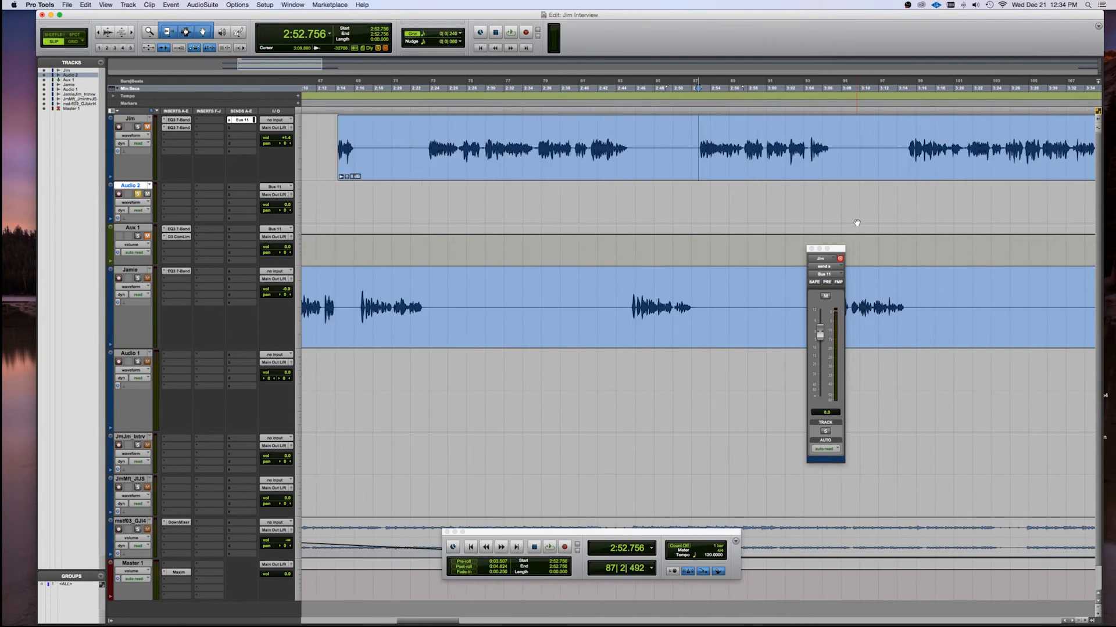
pyautogui.press('t')
pyautogui.press('t')
pyautogui.press('t')
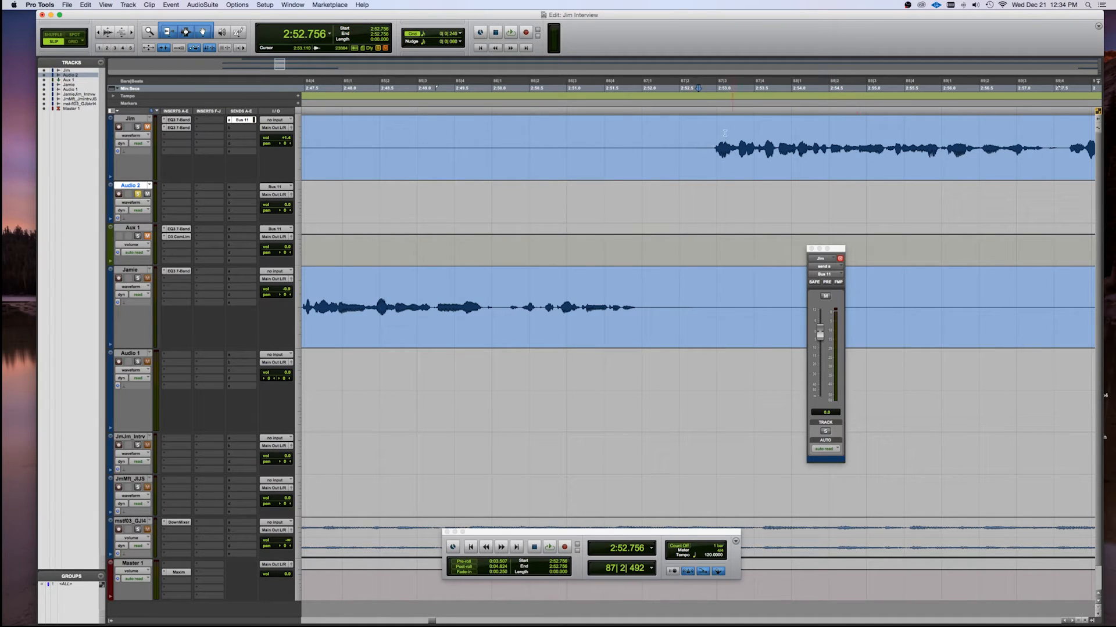
pyautogui.moveTo(708, 133); pyautogui.dragTo(1047, 132)
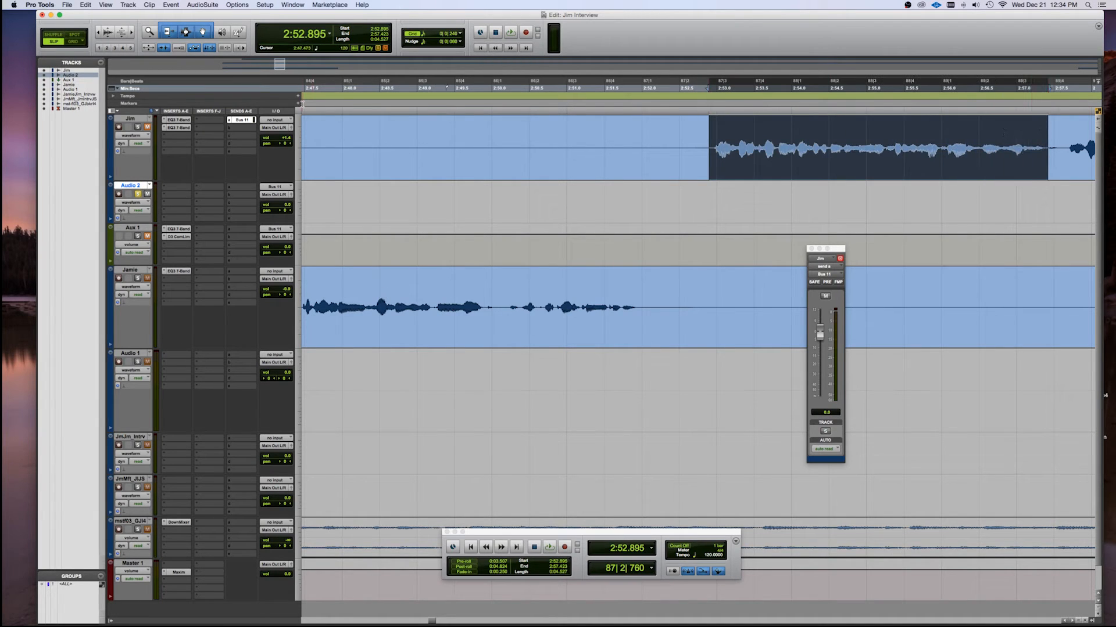
# - Place the edit cursor at about 2:41.3 on the first voice track and enlarge the audio waveforms vertically
pyautogui.hscroll(-10, 473, 191)
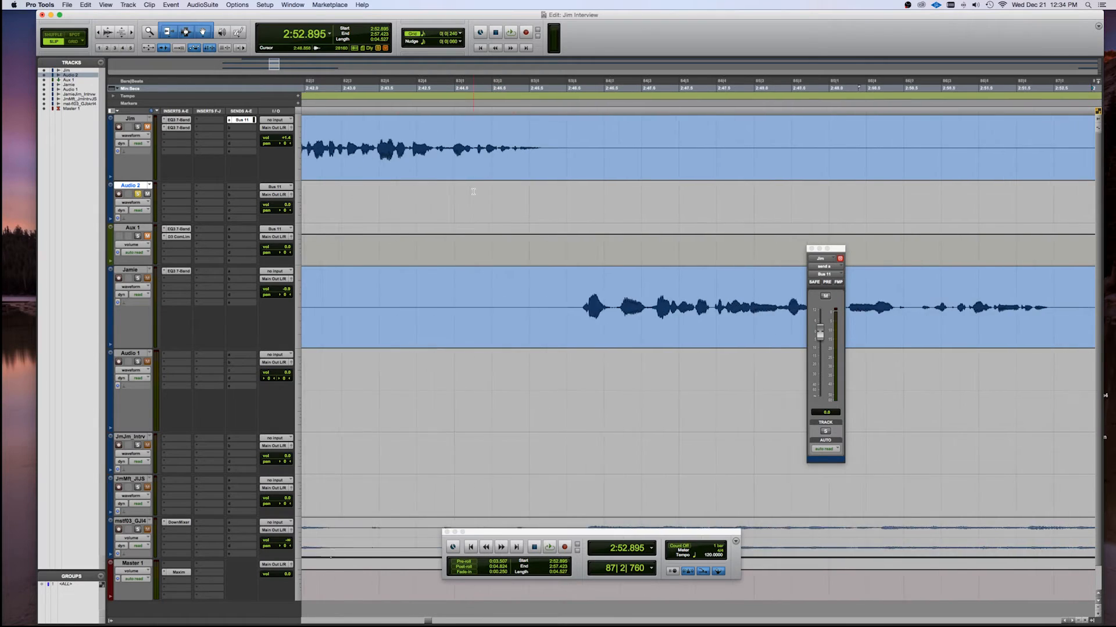
pyautogui.hscroll(-3, 473, 191)
pyautogui.click(444, 133)
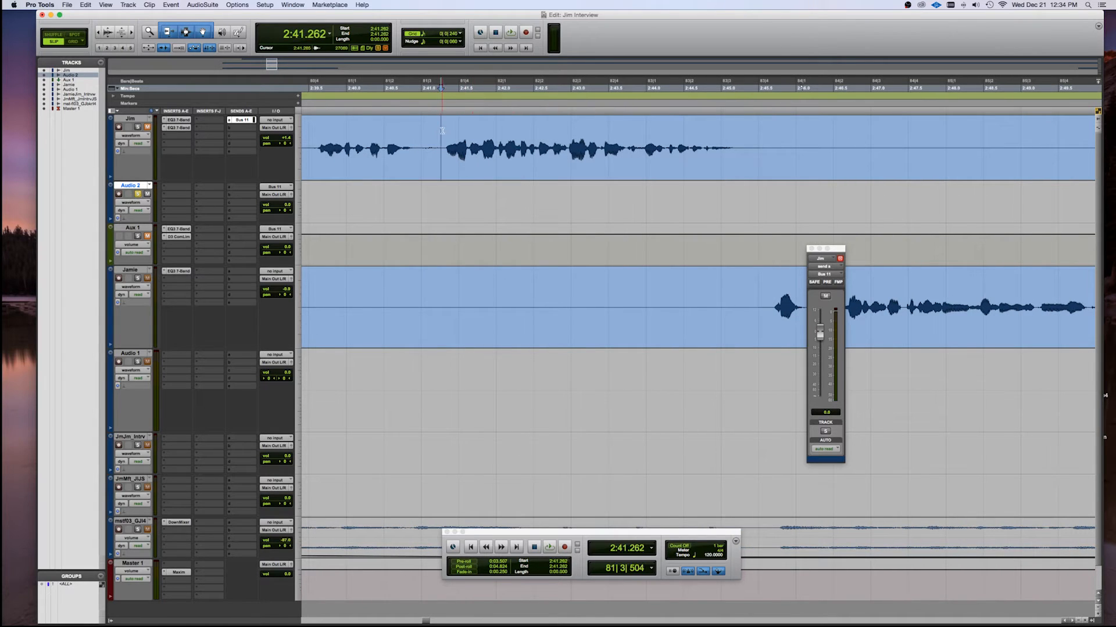
pyautogui.click(444, 134)
pyautogui.press('super+alt+bracketright')
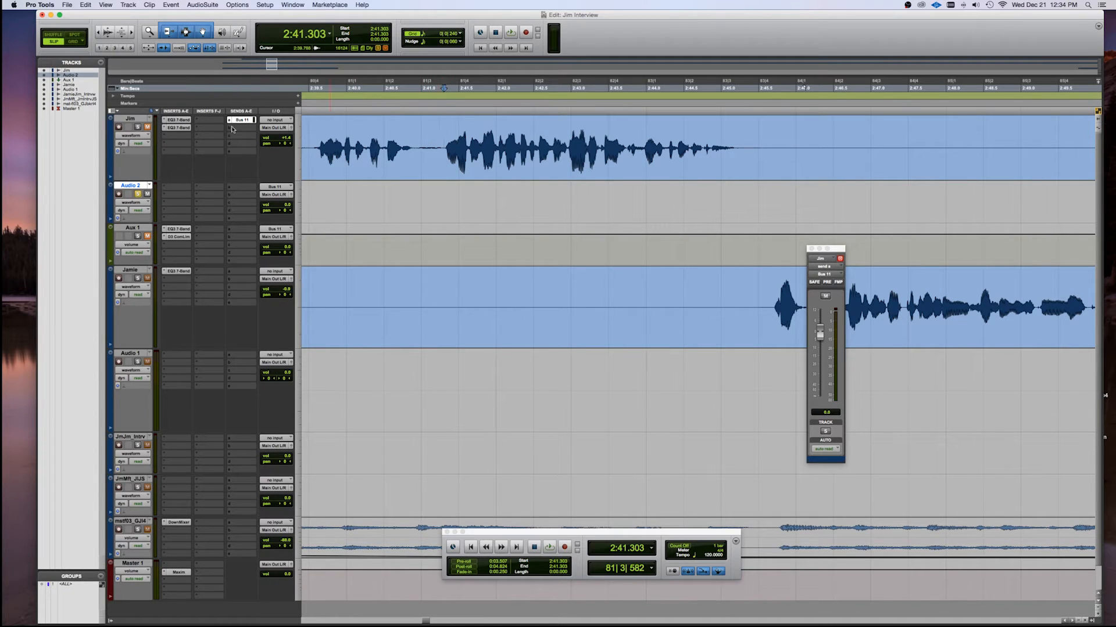
# - Unsolo Audio 2, then delete the Audio 2 and Aux 1 tracks together
pyautogui.click(136, 193)
pyautogui.rightClick(134, 229)
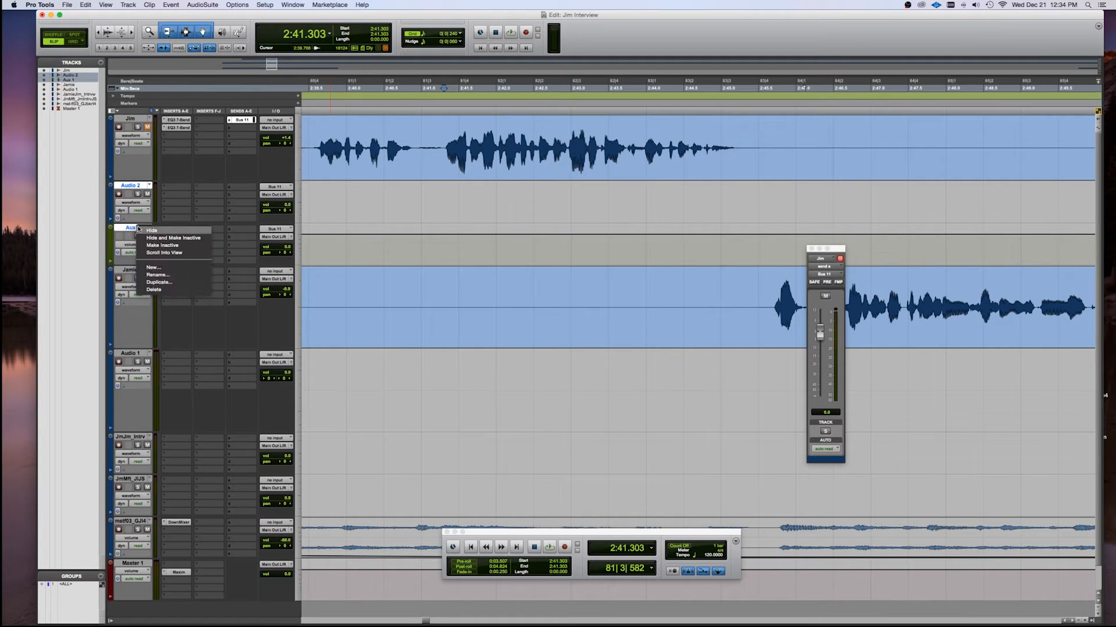
pyautogui.click(157, 289)
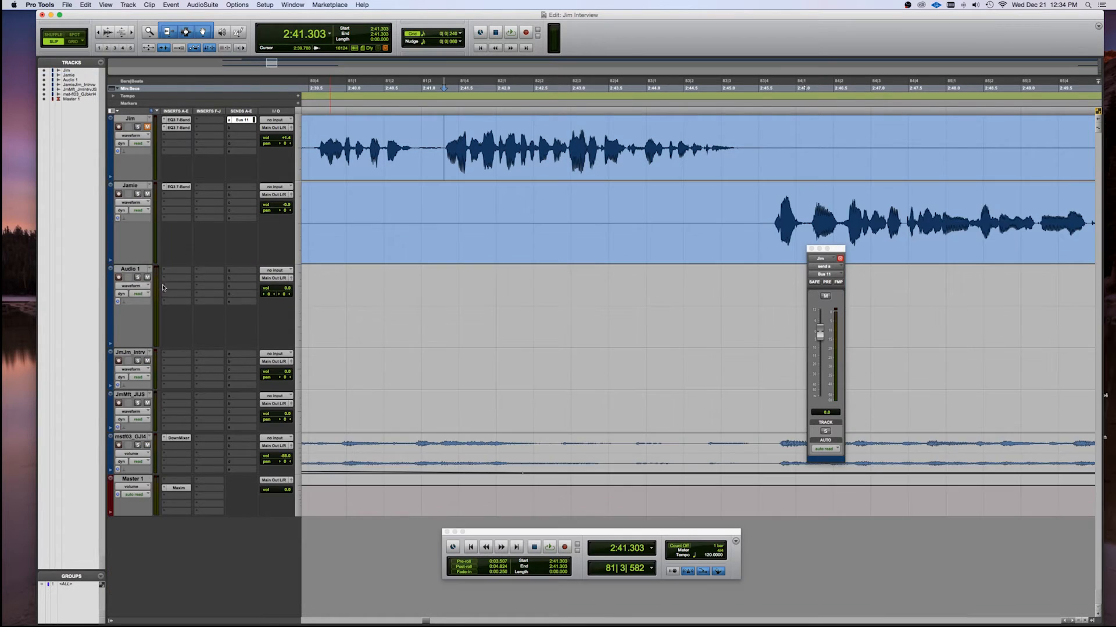
# - Solo the first voice track and play it from about 2:41.3, then stop playback
pyautogui.click(137, 128)
pyautogui.press('space')
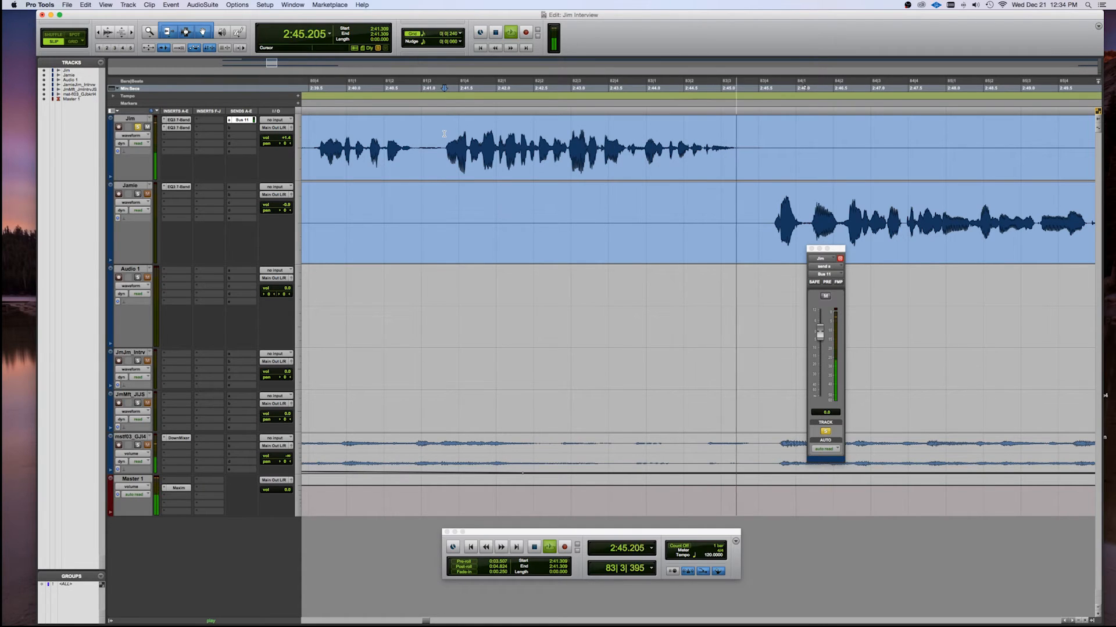
pyautogui.press('space')
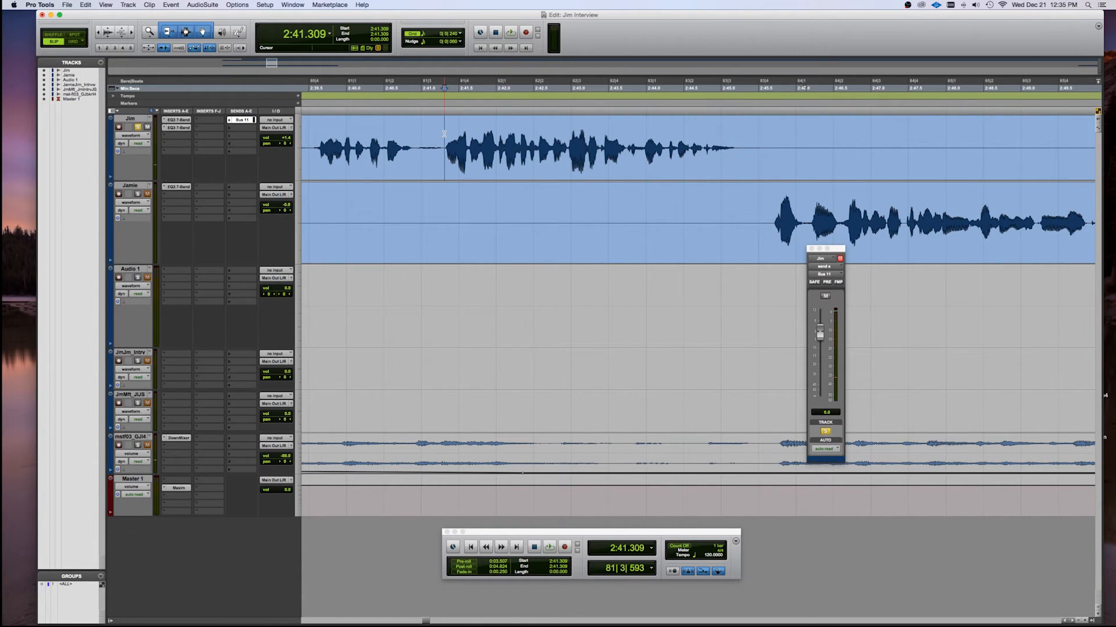
# - Remove the Bus 11 send from the first voice track and close the floating send window
pyautogui.click(240, 121)
pyautogui.click(244, 105)
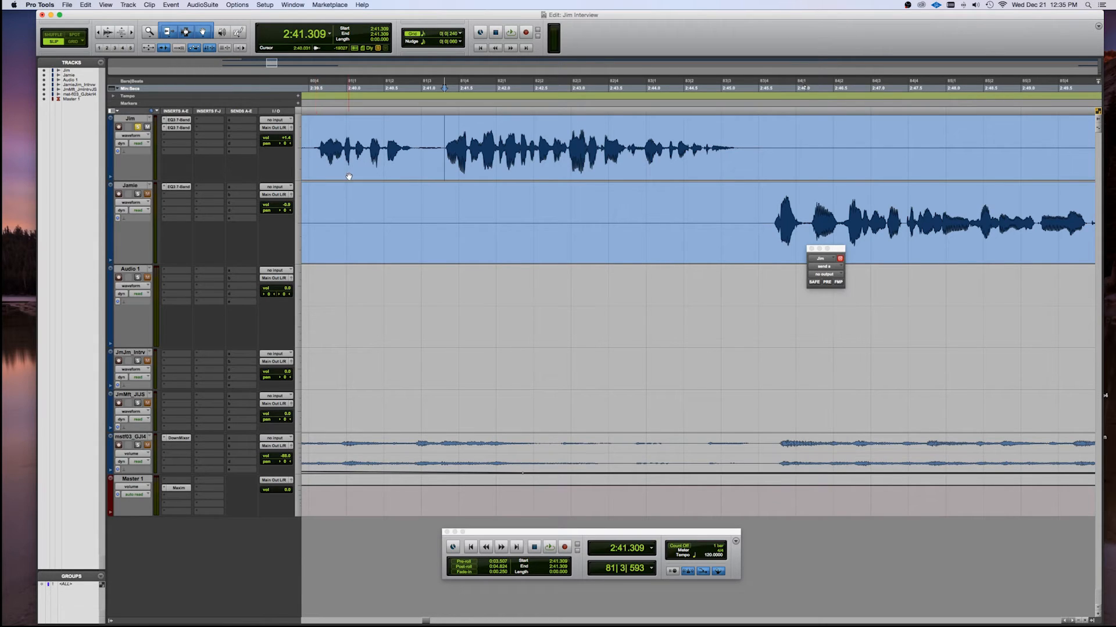
pyautogui.click(811, 249)
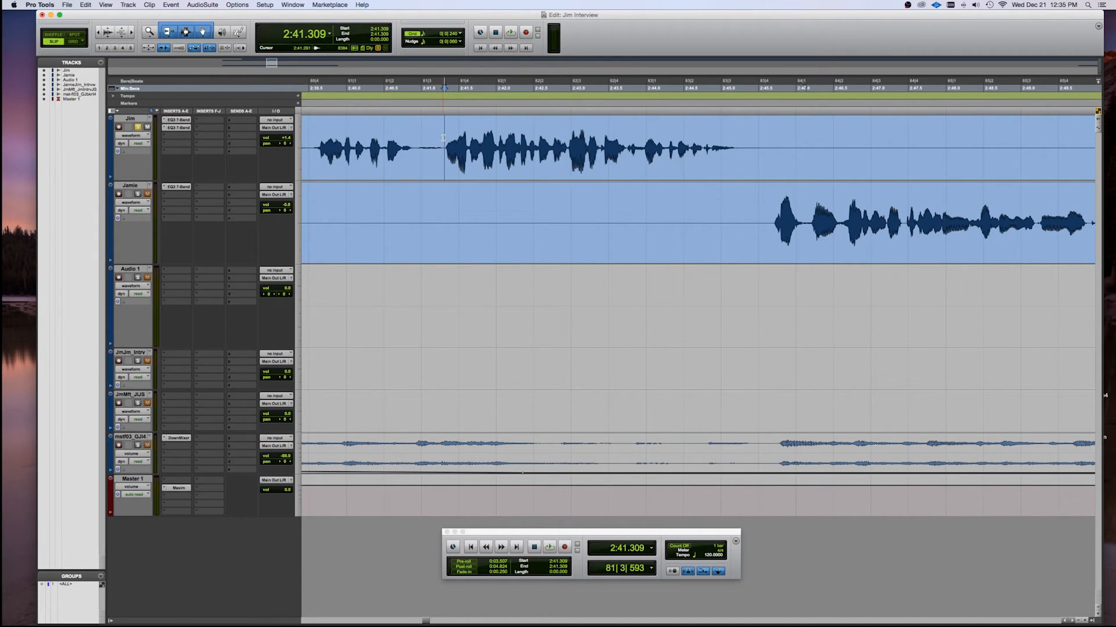
# - Try deleting the pause from about 2:40.96 to 2:41.29 on the first voice track in Slip mode, and undo it
pyautogui.moveTo(442, 137); pyautogui.dragTo(418, 137)
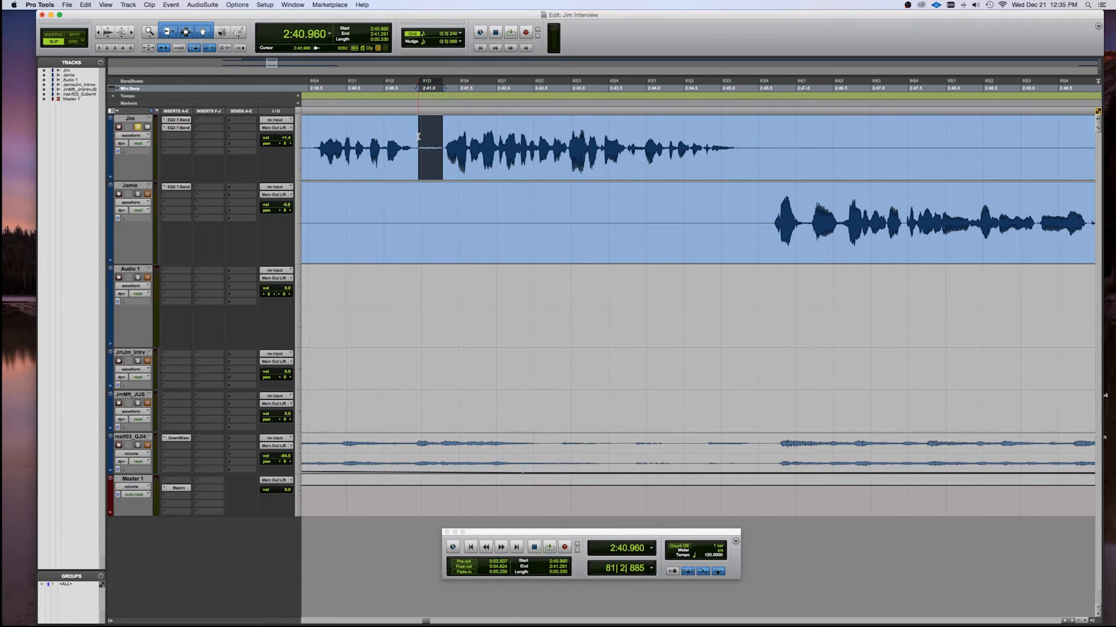
pyautogui.press('Delete')
pyautogui.click(480, 164)
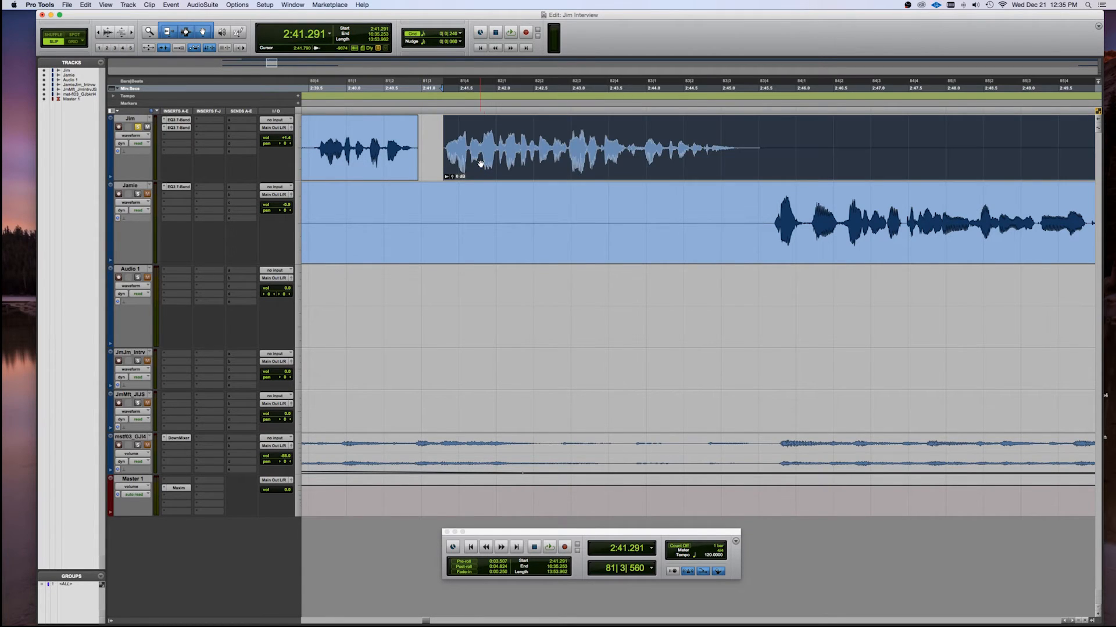
pyautogui.press('super+z')
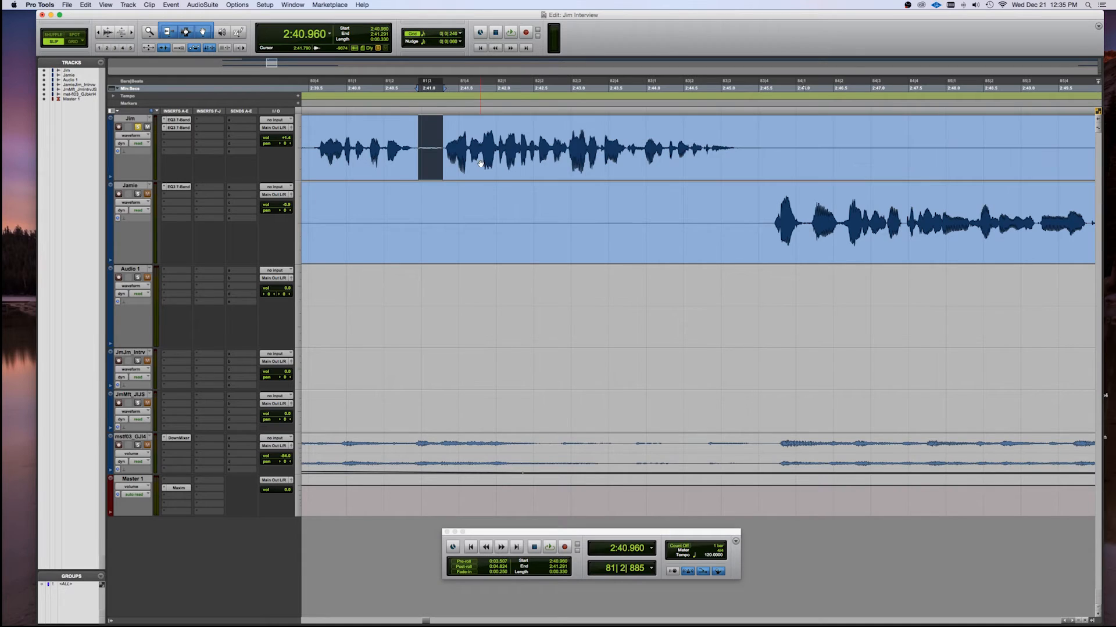
# - Try deleting the pause from about 2:40.95 to 2:41.29 on the first voice track in Shuffle mode, and undo the deletion
pyautogui.click(446, 132)
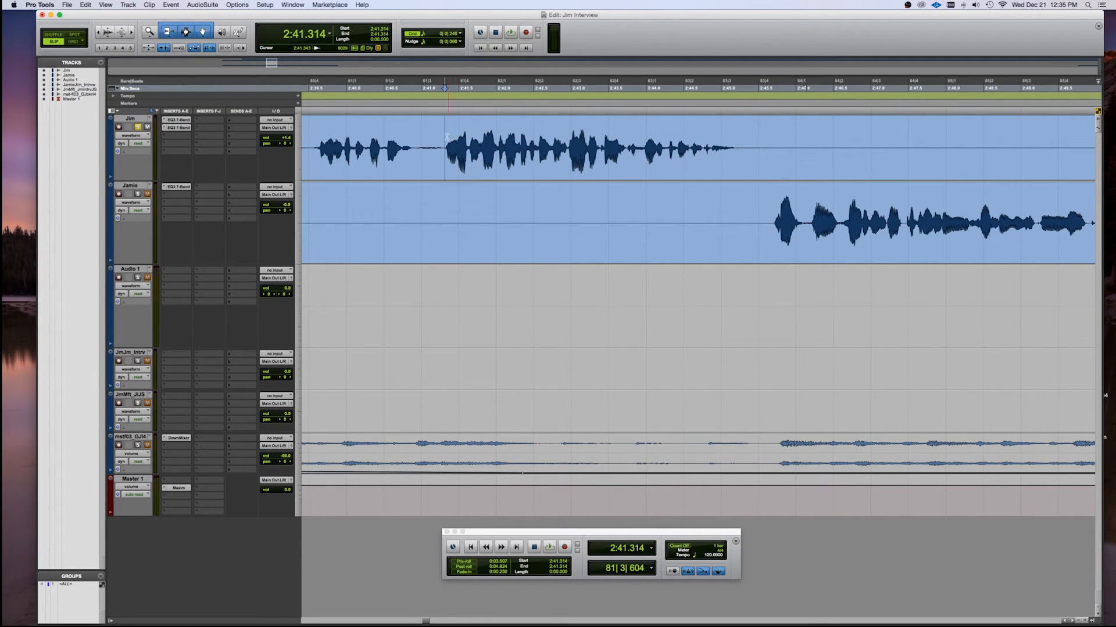
pyautogui.moveTo(443, 136); pyautogui.dragTo(417, 136)
pyautogui.click(47, 35)
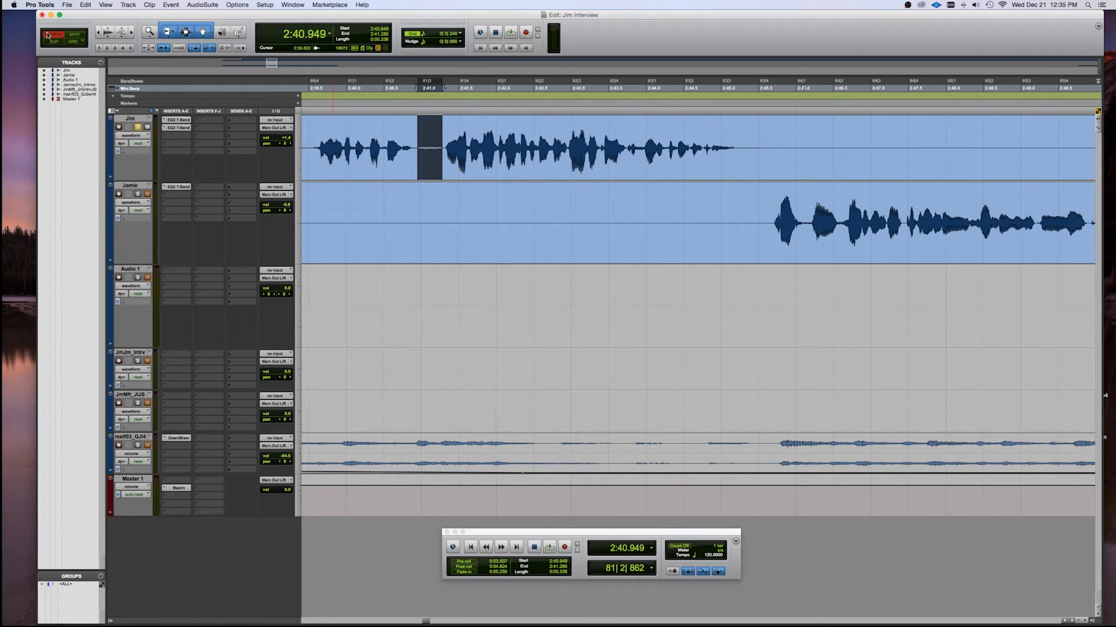
pyautogui.press('Delete')
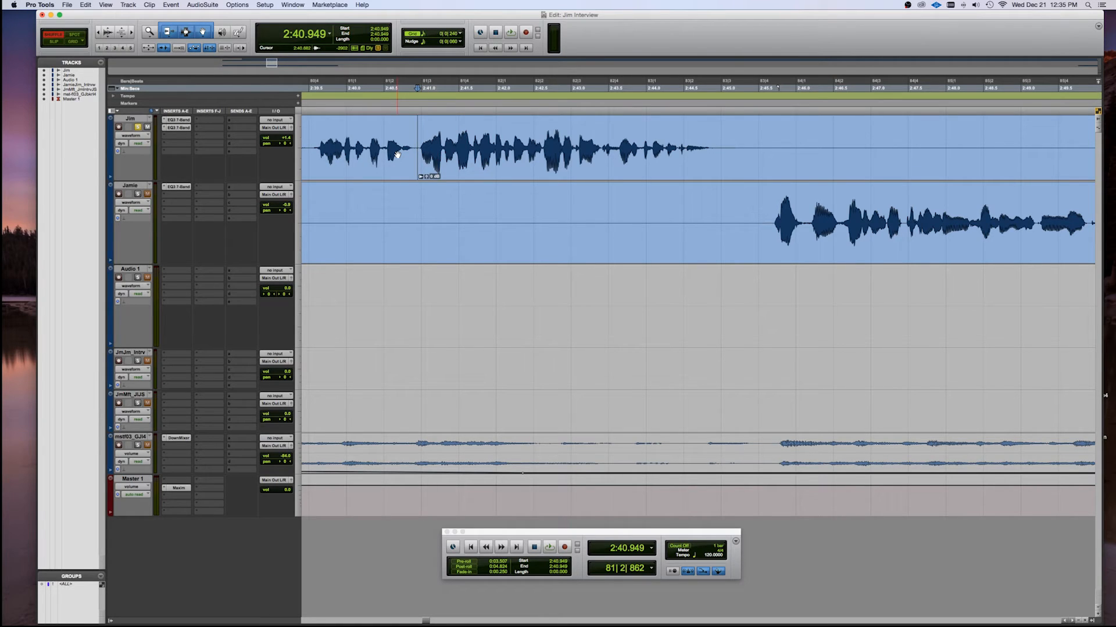
pyautogui.press('super+v')
pyautogui.click(465, 136)
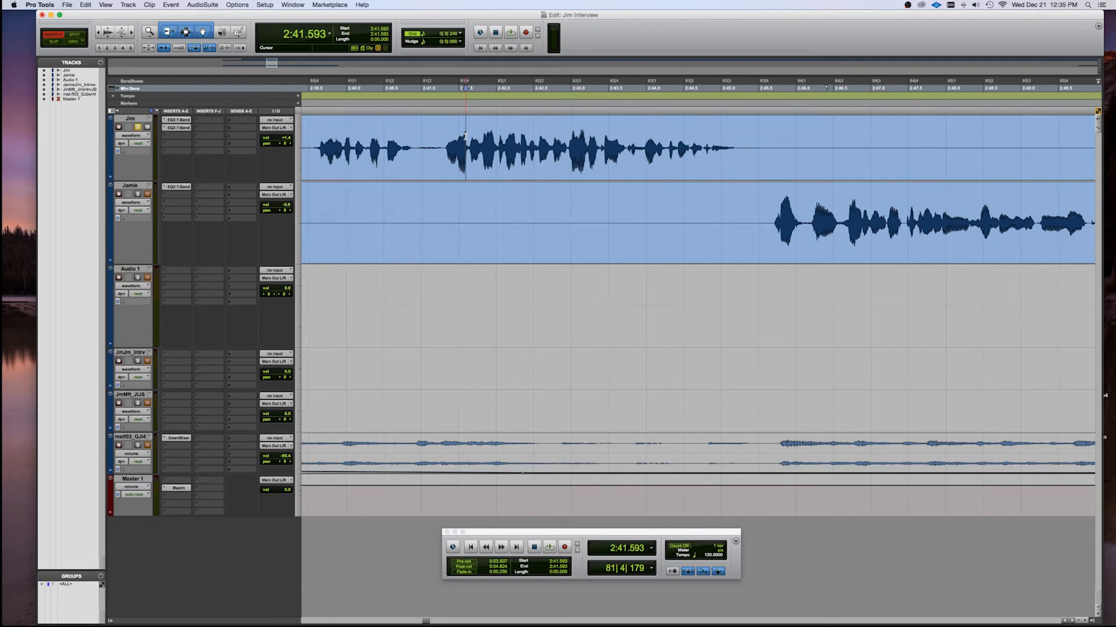
# - Switch to Grid mode and snap the edit cursor to grid positions between 2:40.875 and 2:41.250 on the first voice track
pyautogui.click(442, 138)
pyautogui.click(73, 42)
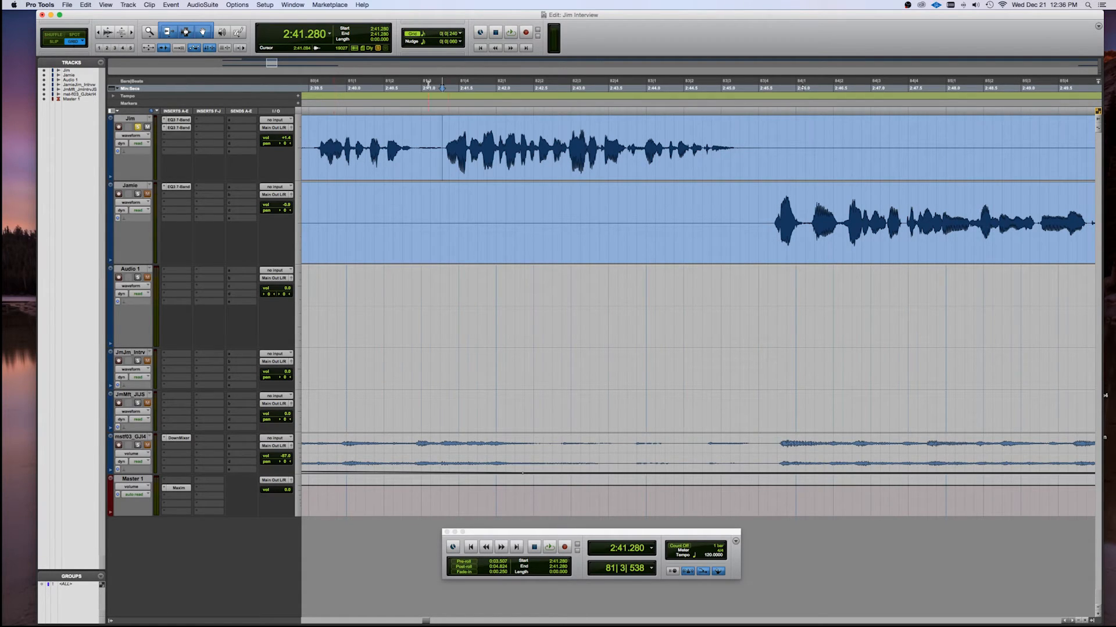
pyautogui.click(440, 125)
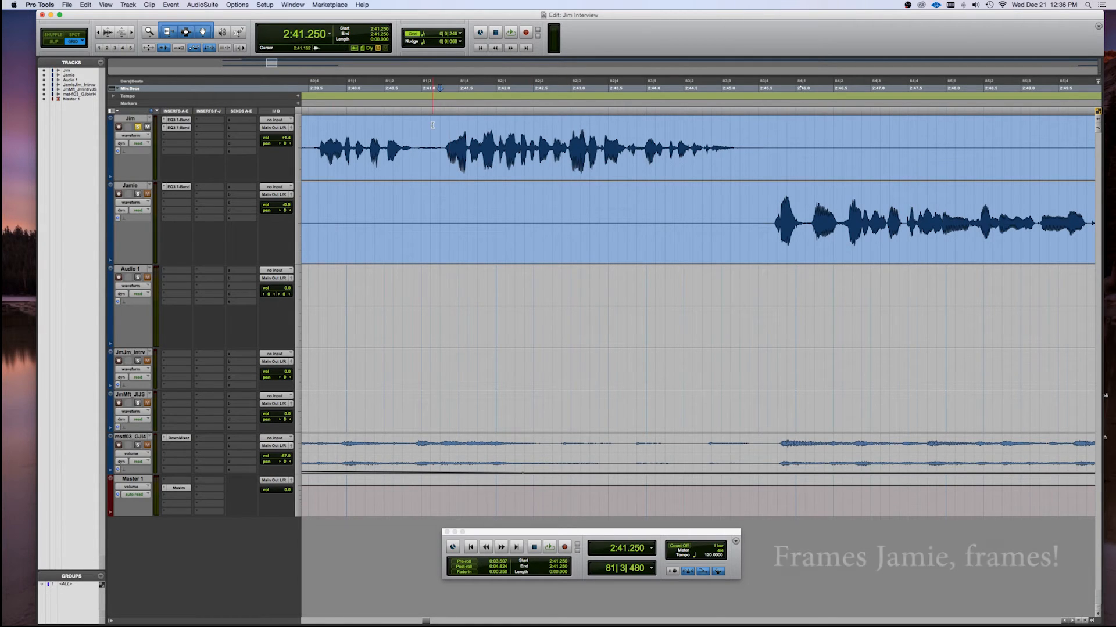
pyautogui.click(420, 125)
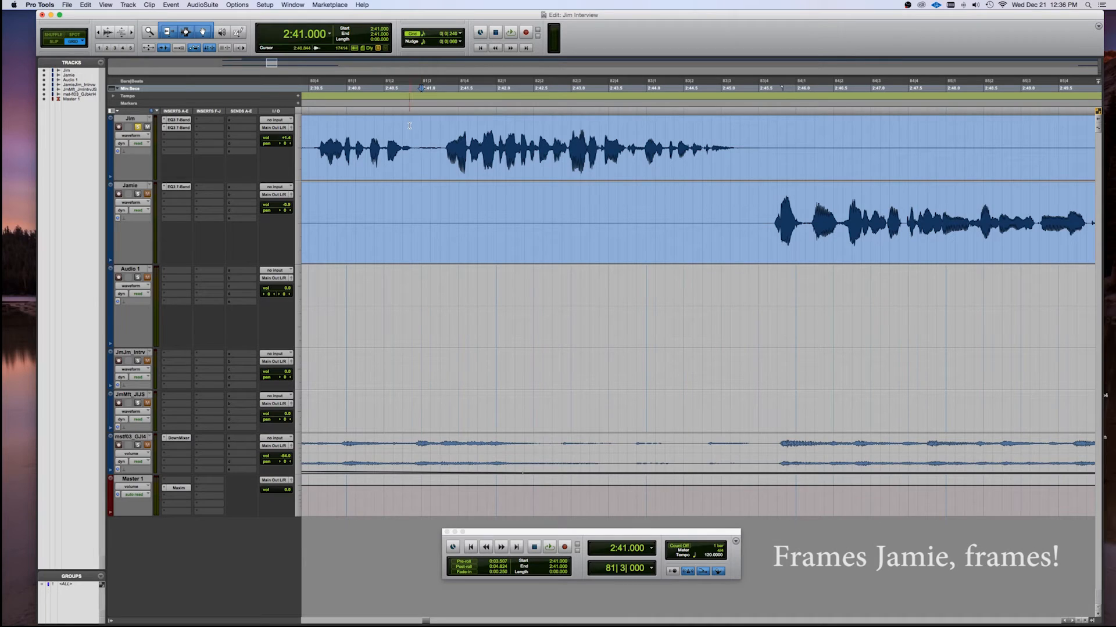
pyautogui.click(412, 125)
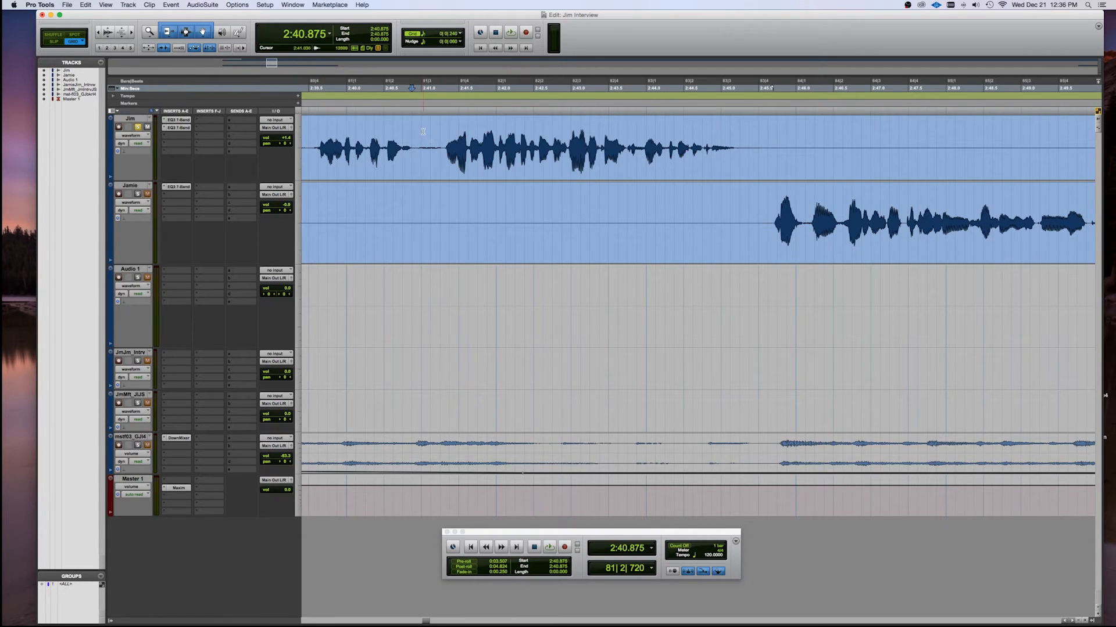
pyautogui.click(423, 131)
pyautogui.click(430, 130)
pyautogui.click(439, 128)
pyautogui.click(430, 128)
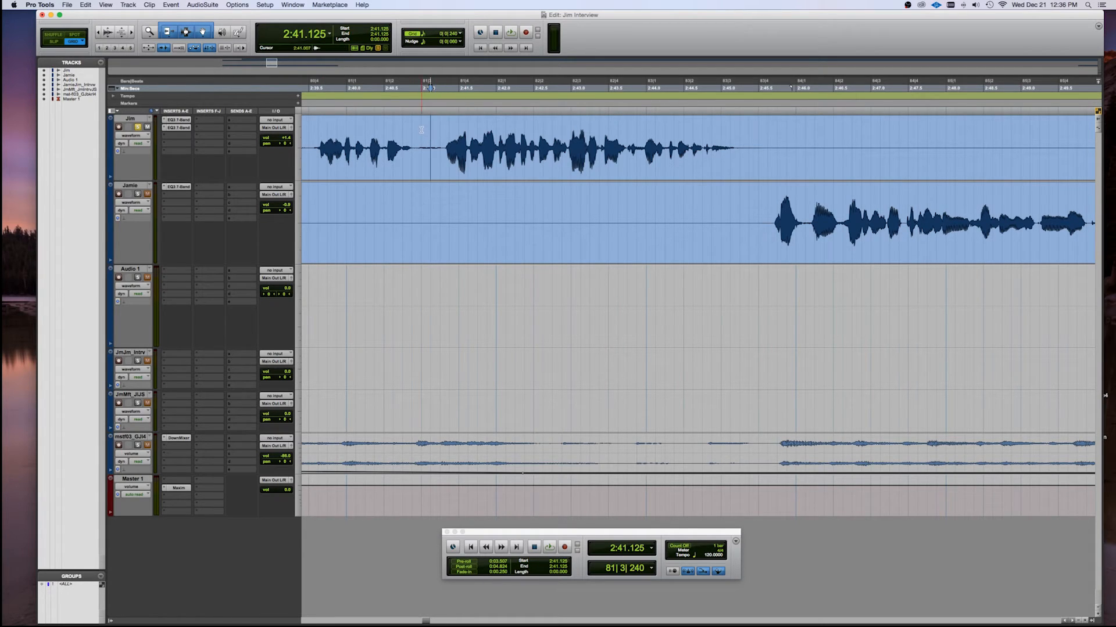
pyautogui.click(421, 129)
pyautogui.click(412, 129)
pyautogui.click(423, 130)
pyautogui.click(430, 130)
# - Try Spot mode with the edit cursor at about 2:45.6 on the first voice track, and return to Slip mode
pyautogui.click(75, 35)
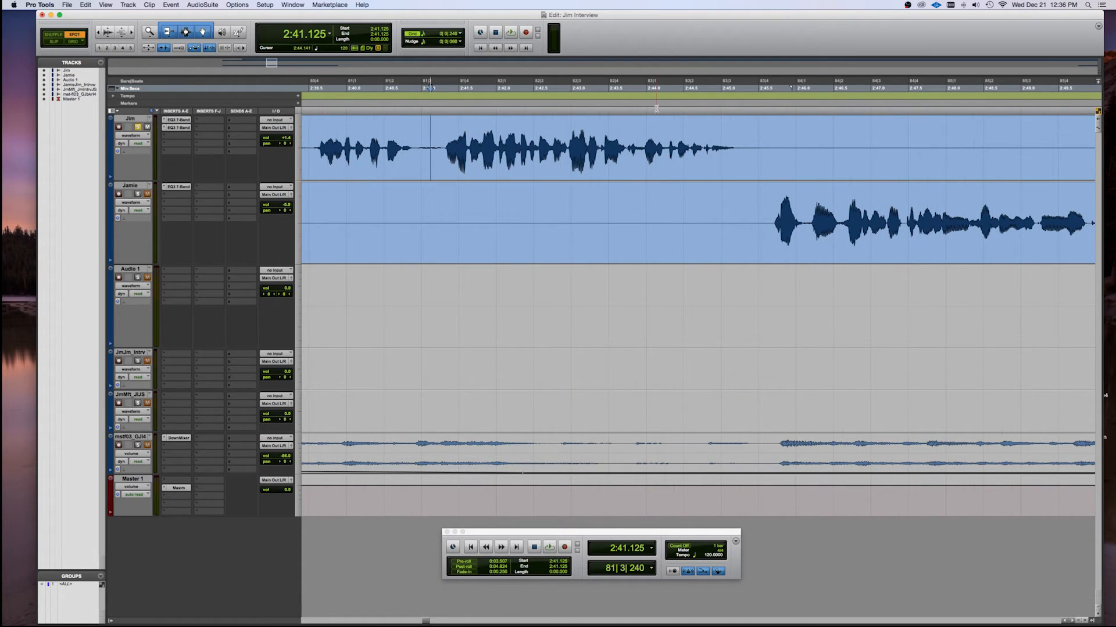
pyautogui.click(767, 135)
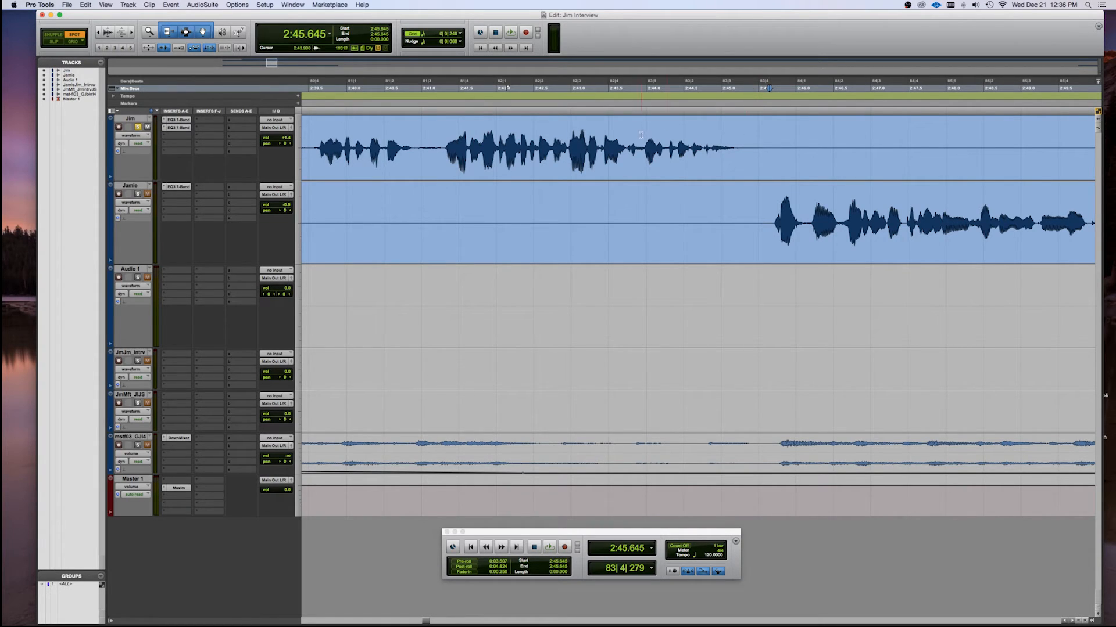
pyautogui.click(72, 41)
pyautogui.click(51, 37)
pyautogui.click(52, 42)
# - Delete the pause from about 2:40.98 to 2:41.30 on the first voice track and place the edit cursor in the gap
pyautogui.moveTo(444, 136); pyautogui.dragTo(420, 136)
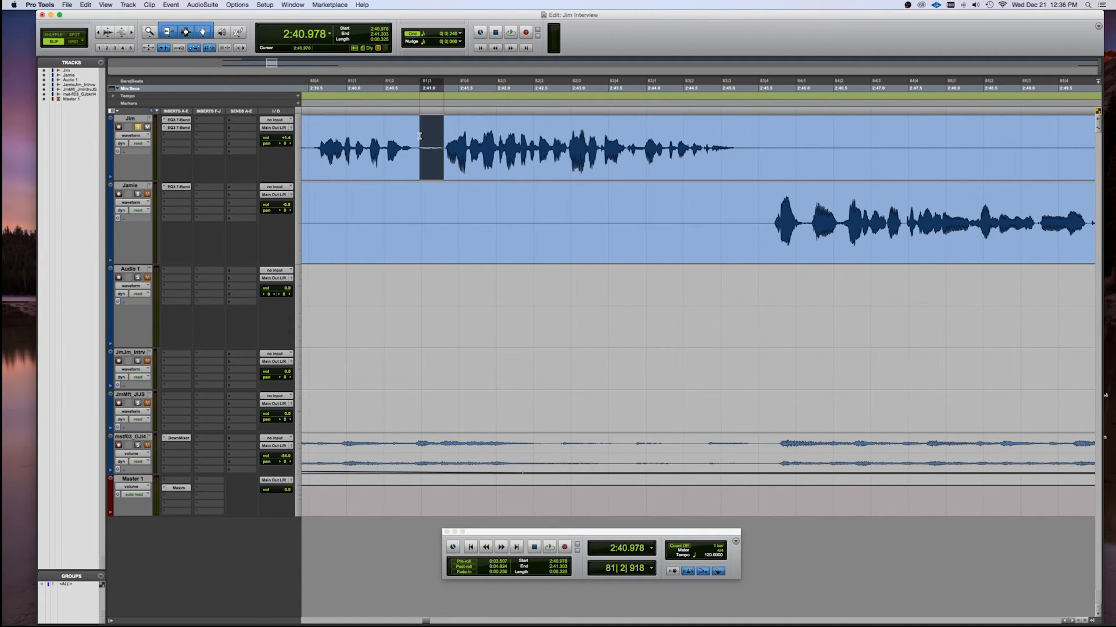
pyautogui.press('Delete')
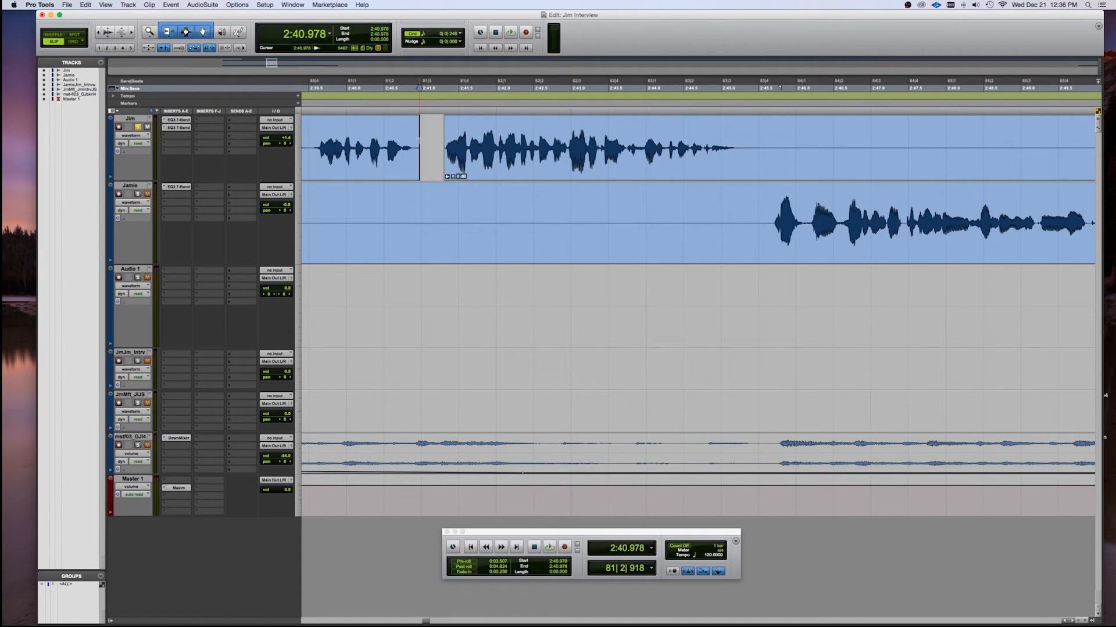
pyautogui.click(472, 167)
pyautogui.click(434, 128)
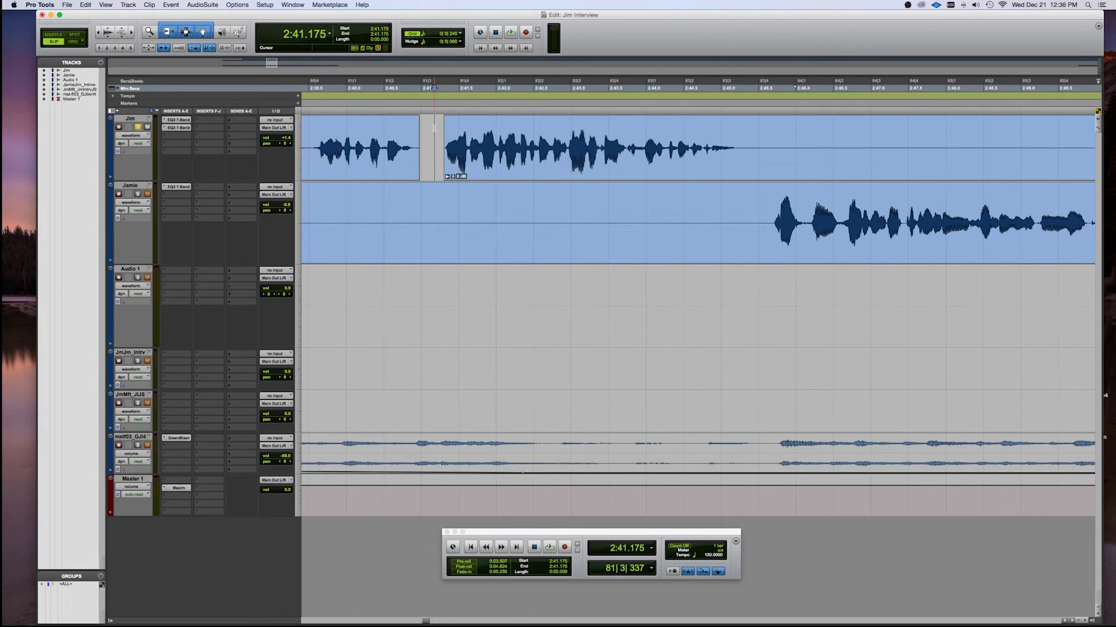
pyautogui.press('space')
# - Add a fade-in of about 0.04 seconds to the clip starting at about 2:41.3 on the first voice track
pyautogui.press('super+bracketright')
pyautogui.press('super+bracketright')
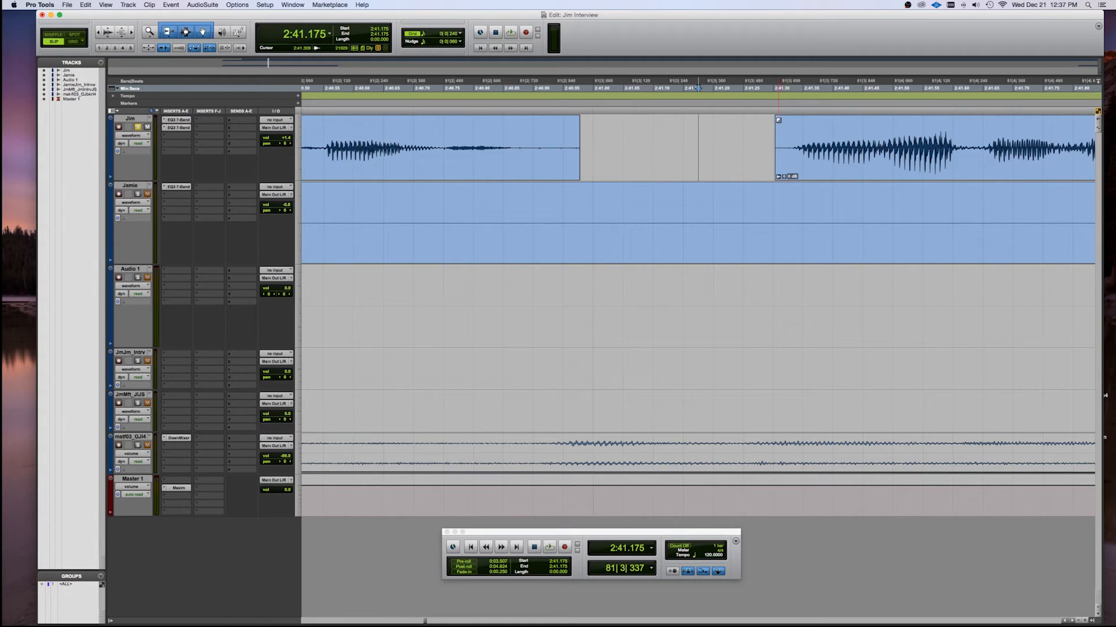
pyautogui.moveTo(778, 120); pyautogui.dragTo(799, 120)
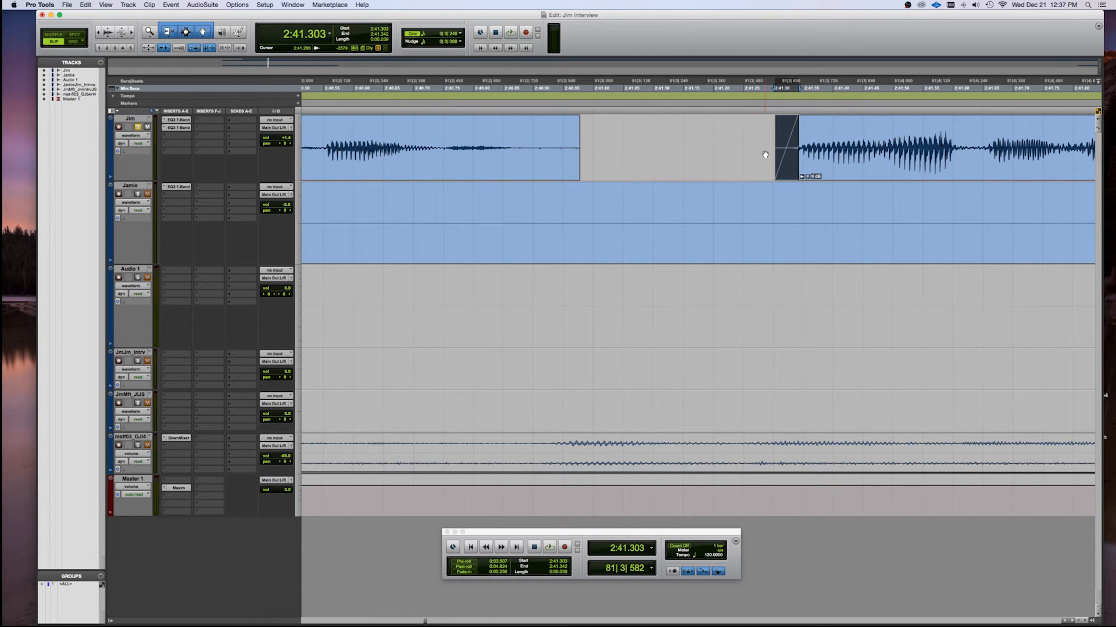
# - Reshape the fade-in at about 2:41.3 into a slower-starting concave curve and play it from about 2:41.28
pyautogui.doubleClick(787, 163)
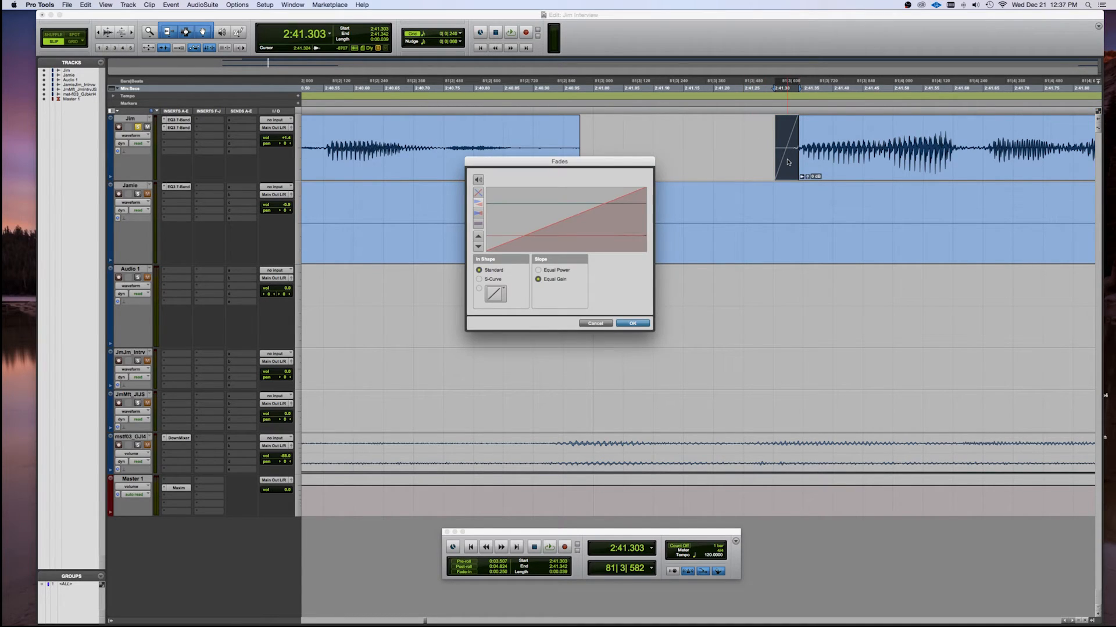
pyautogui.moveTo(566, 222); pyautogui.dragTo(604, 224)
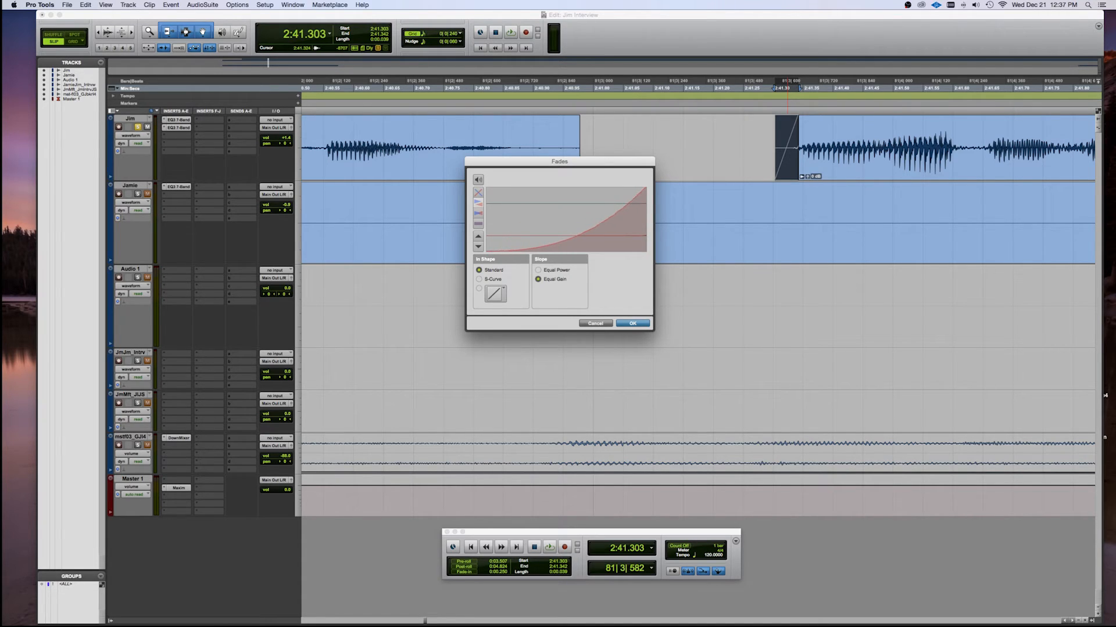
pyautogui.click(645, 325)
pyautogui.click(762, 140)
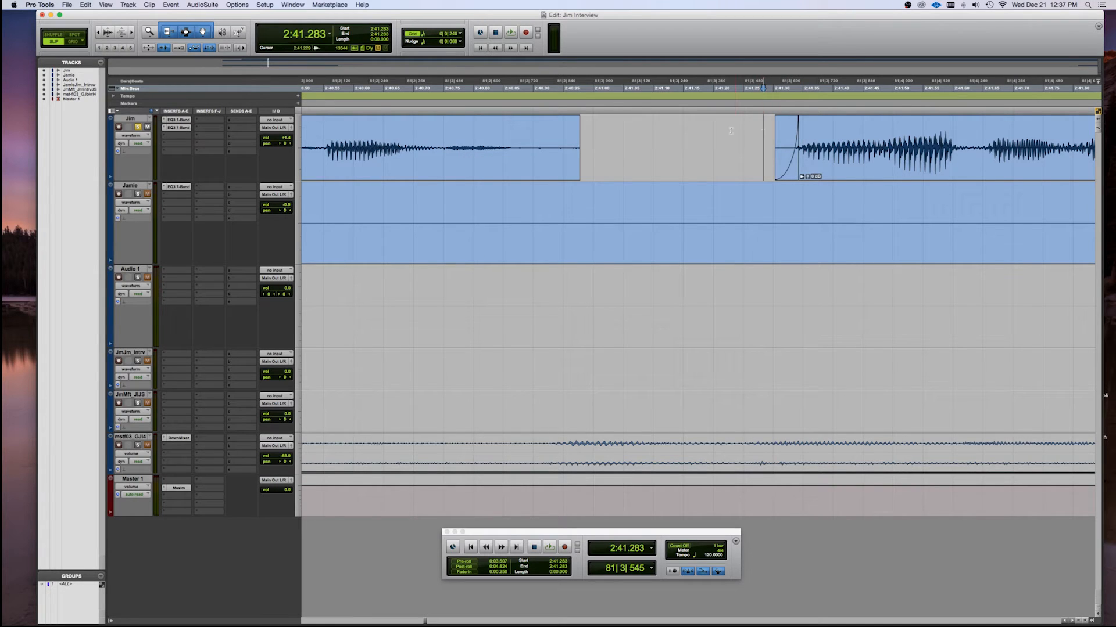
pyautogui.press('space')
pyautogui.press('space')
# - Try a fade-out from about 2:40.88 to 2:40.98 before the gap, and undo it together with the fade-in curve change
pyautogui.moveTo(577, 117); pyautogui.dragTo(523, 119)
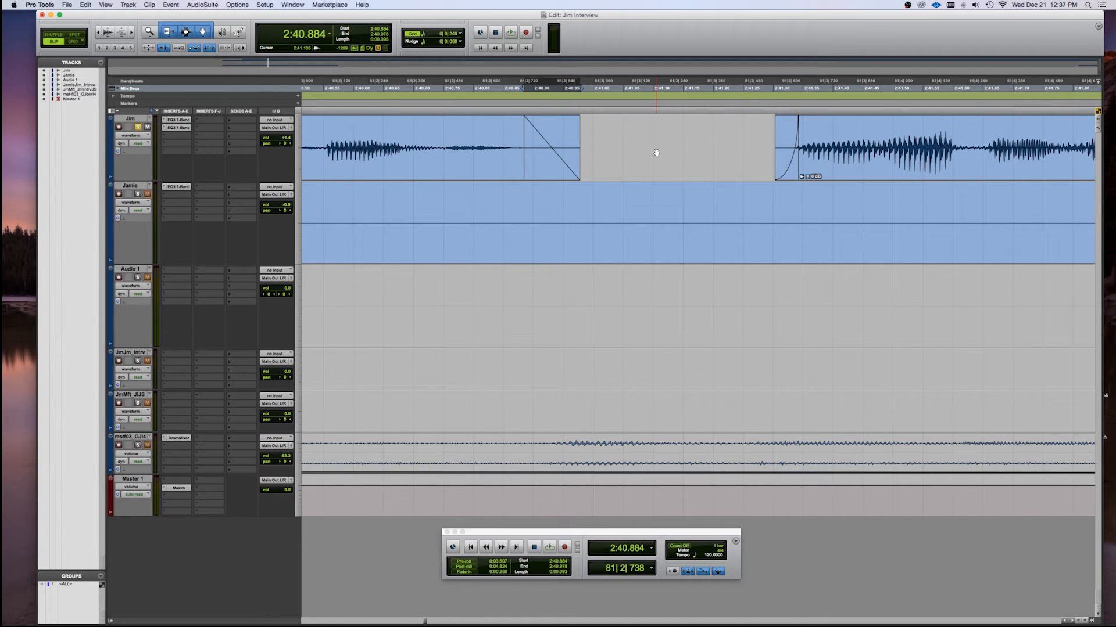
pyautogui.press('super+z')
pyautogui.press('super+z')
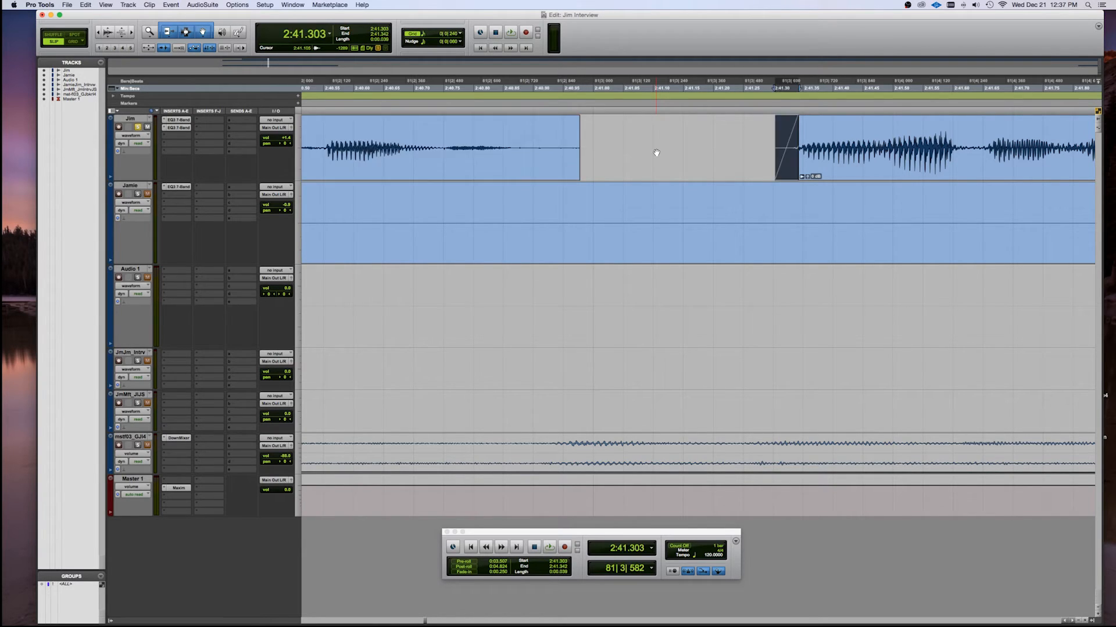
# - Delete the pauses starting at about 2:39.3, 2:35.2 and 2:45.4 between the phrases on the first voice track
pyautogui.press('super+bracketleft')
pyautogui.press('super+bracketleft')
pyautogui.press('super+bracketleft')
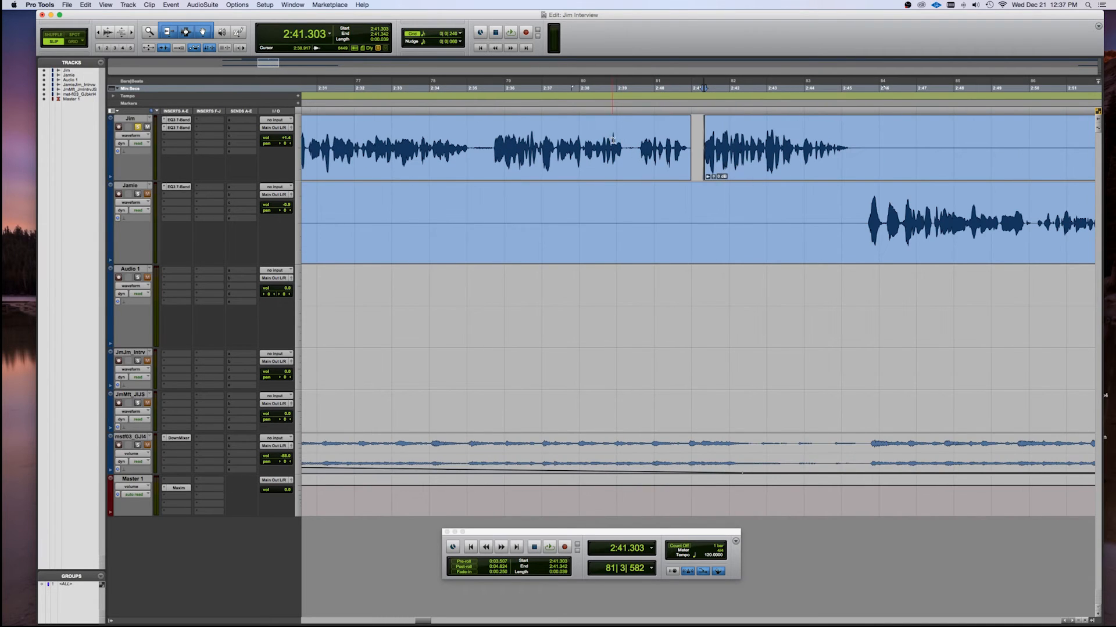
pyautogui.moveTo(627, 138); pyautogui.dragTo(636, 137)
pyautogui.press('Delete')
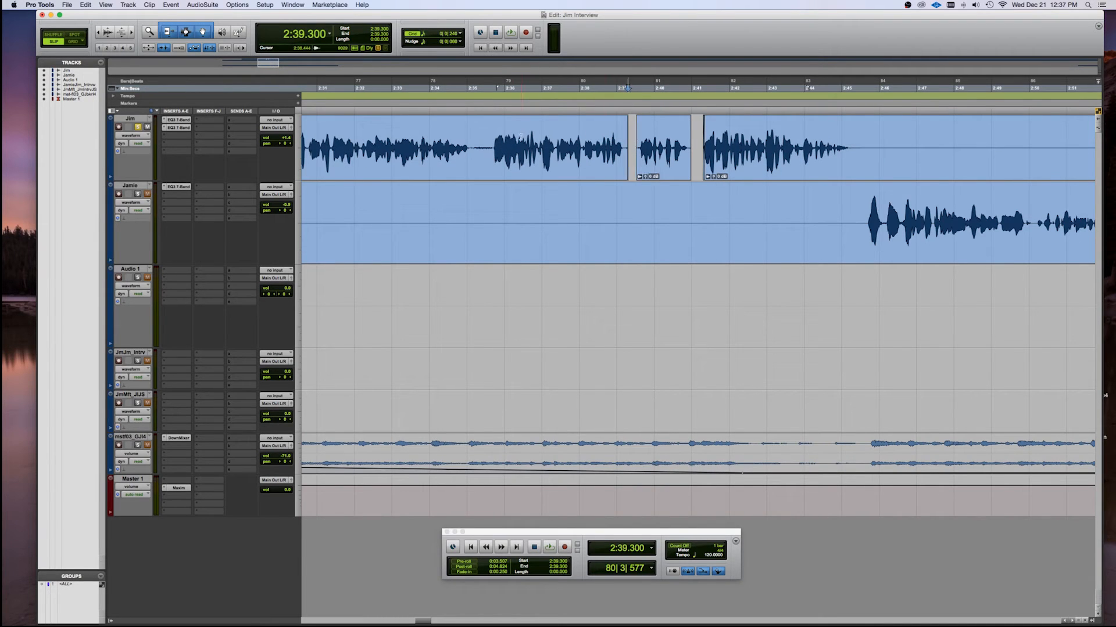
pyautogui.moveTo(473, 138); pyautogui.dragTo(489, 138)
pyautogui.press('Delete')
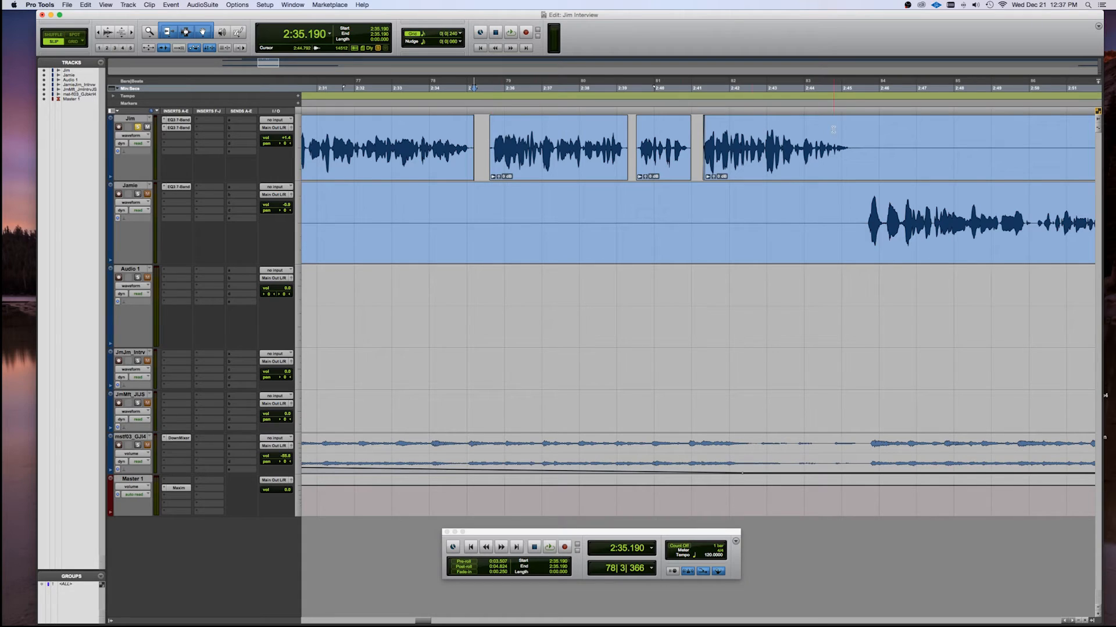
pyautogui.moveTo(856, 134); pyautogui.dragTo(948, 134)
pyautogui.press('Delete')
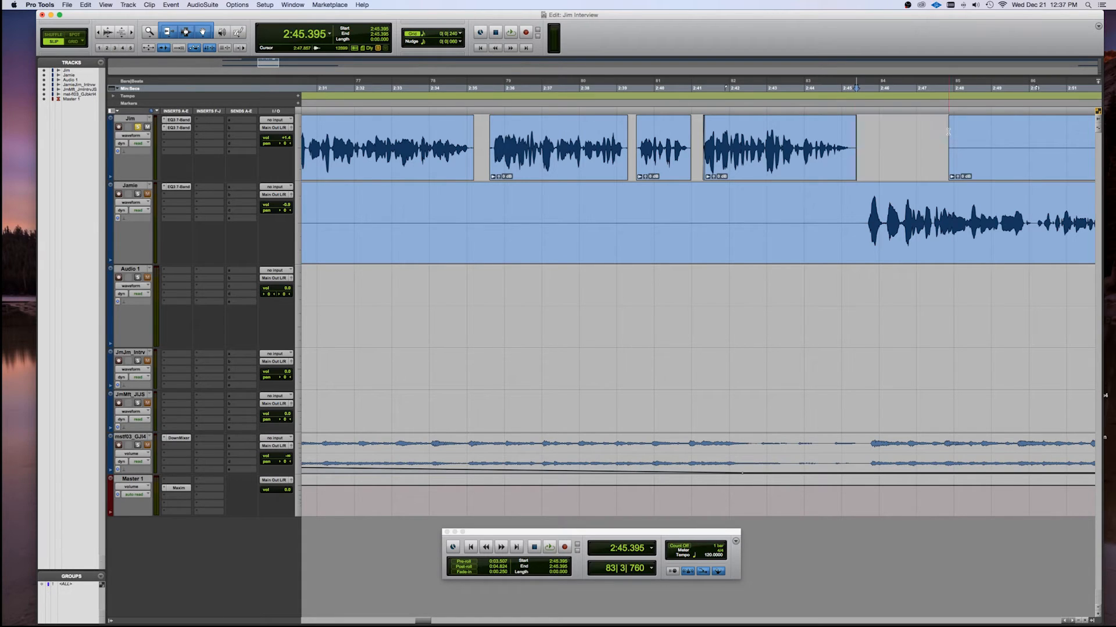
# - Apply 10 ms batch fades with equal power to the three clips from 2:35.608 to 2:45.395 on the first voice track
pyautogui.click(553, 171)
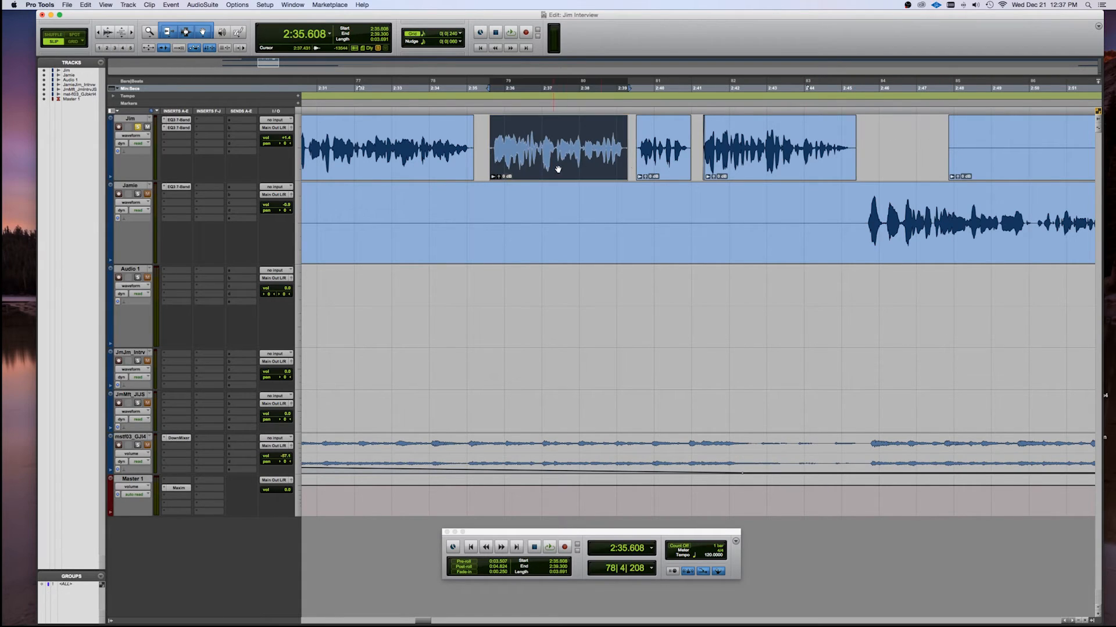
pyautogui.keyDown('shift'); pyautogui.click(778, 163); pyautogui.keyUp('shift')
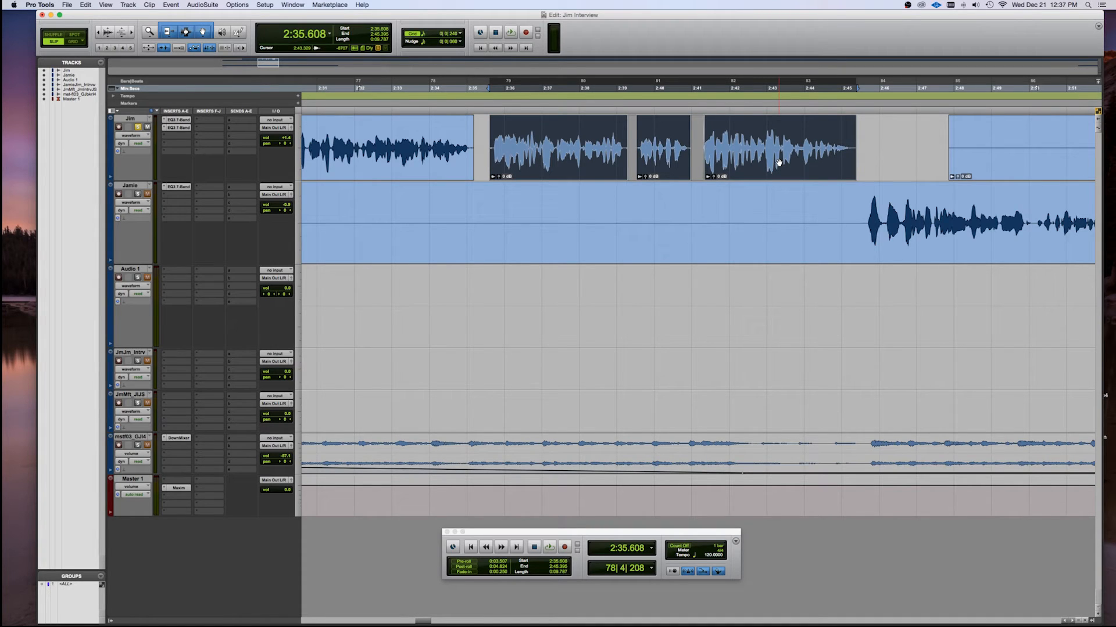
pyautogui.press('super+f')
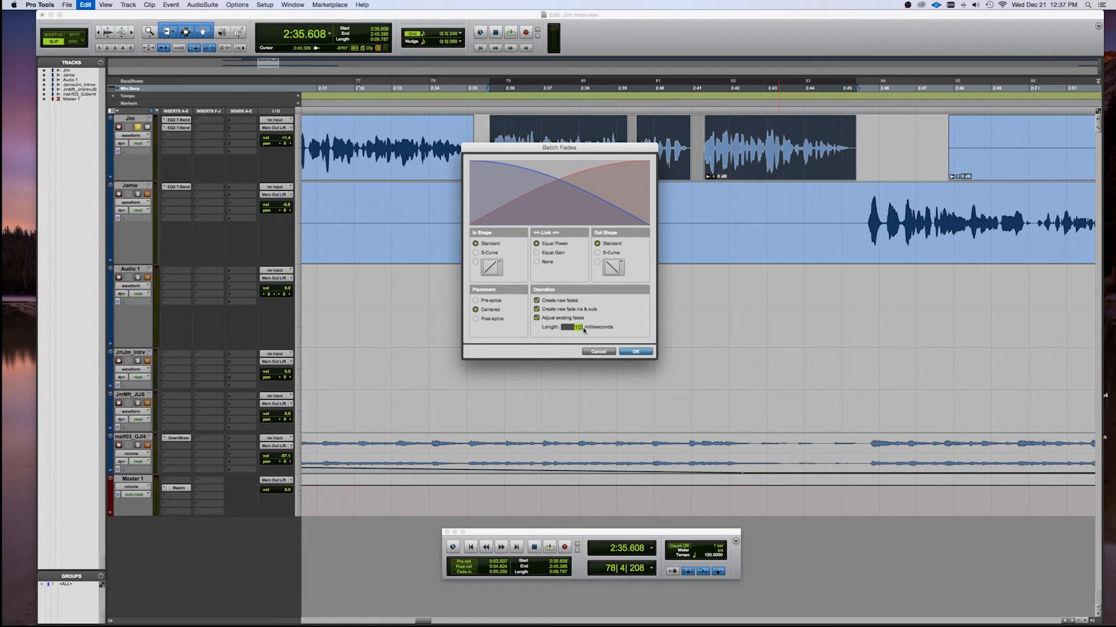
pyautogui.click(636, 352)
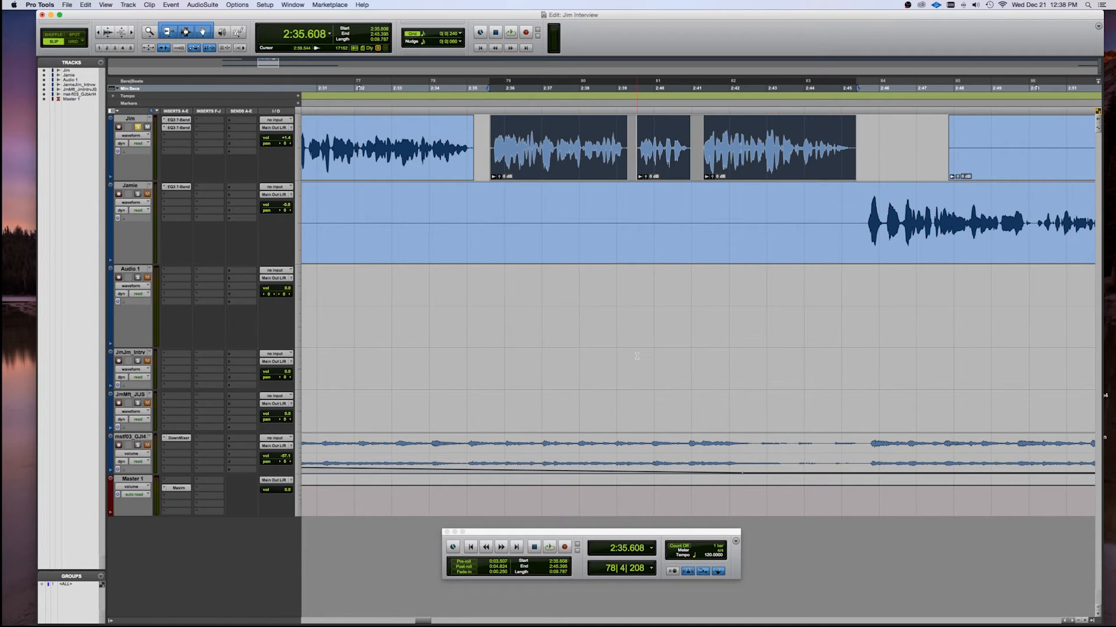
# - Examine the new fade-in at about 2:35.6 and fade-out at about 2:39.3 up close on the first voice track
pyautogui.click(473, 135)
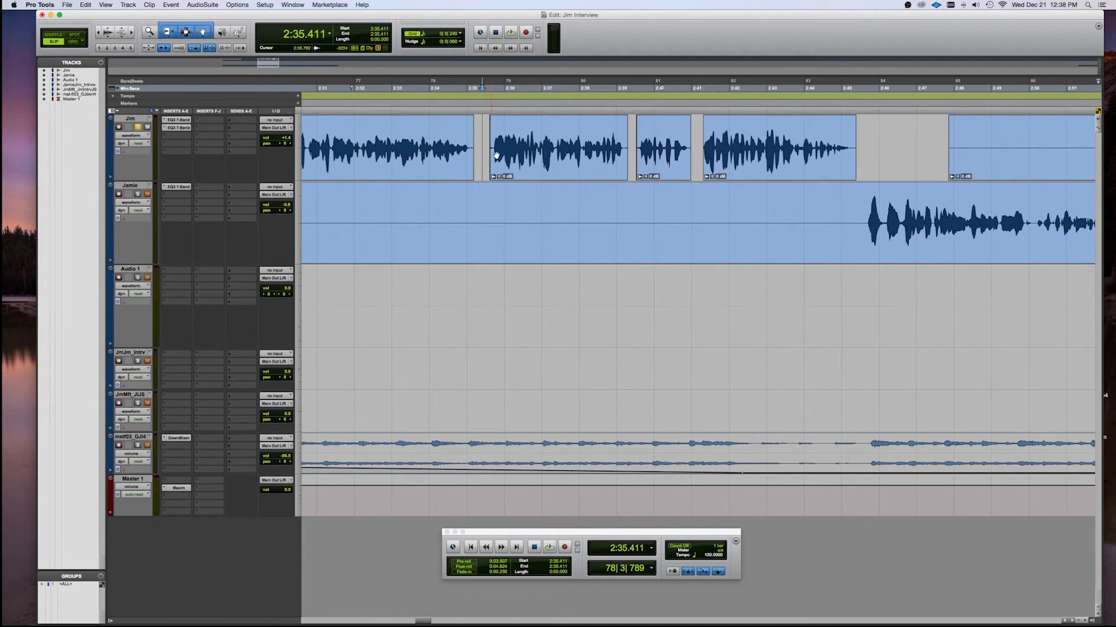
pyautogui.click(523, 163)
pyautogui.press('t')
pyautogui.press('t')
pyautogui.press('t')
pyautogui.press('t')
pyautogui.press('t')
pyautogui.press('t')
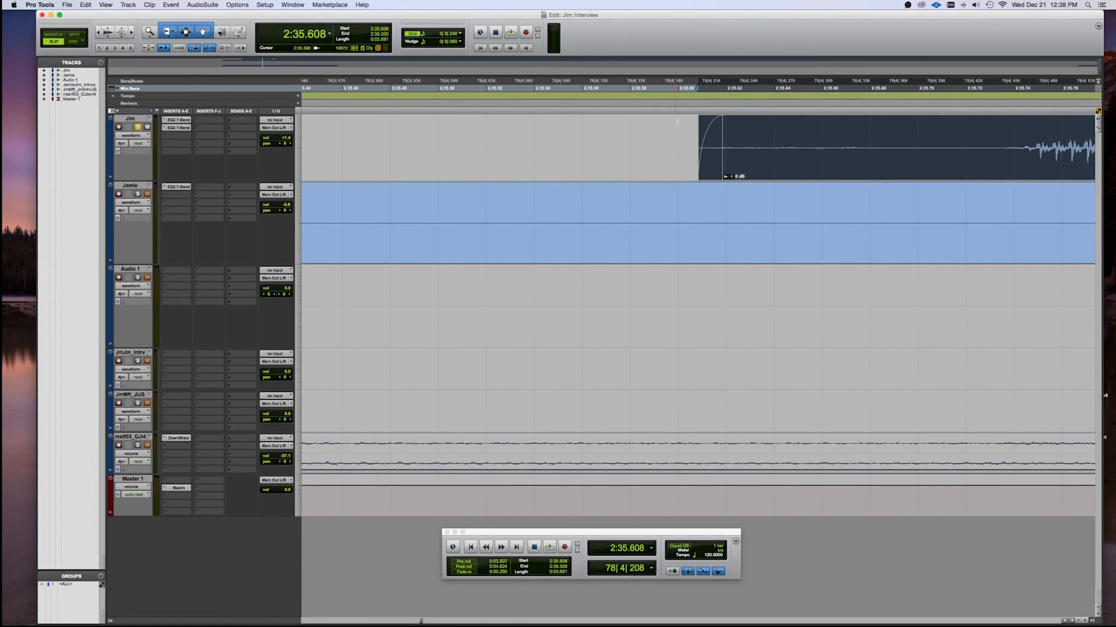
pyautogui.press('r')
pyautogui.press('r')
pyautogui.press('r')
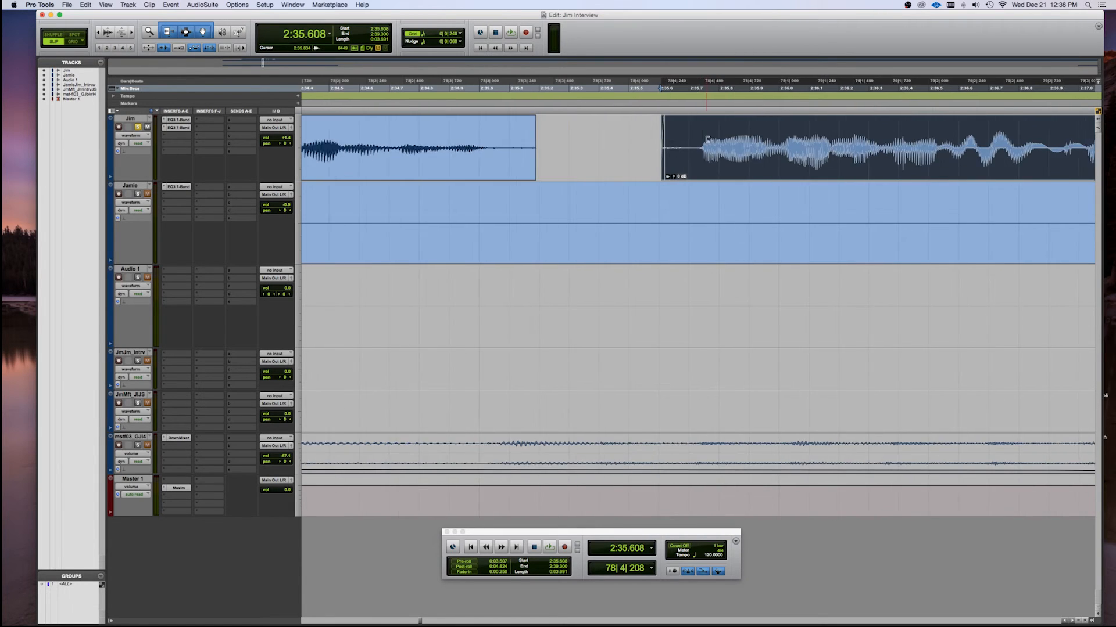
pyautogui.press('t')
pyautogui.press('t')
pyautogui.press('t')
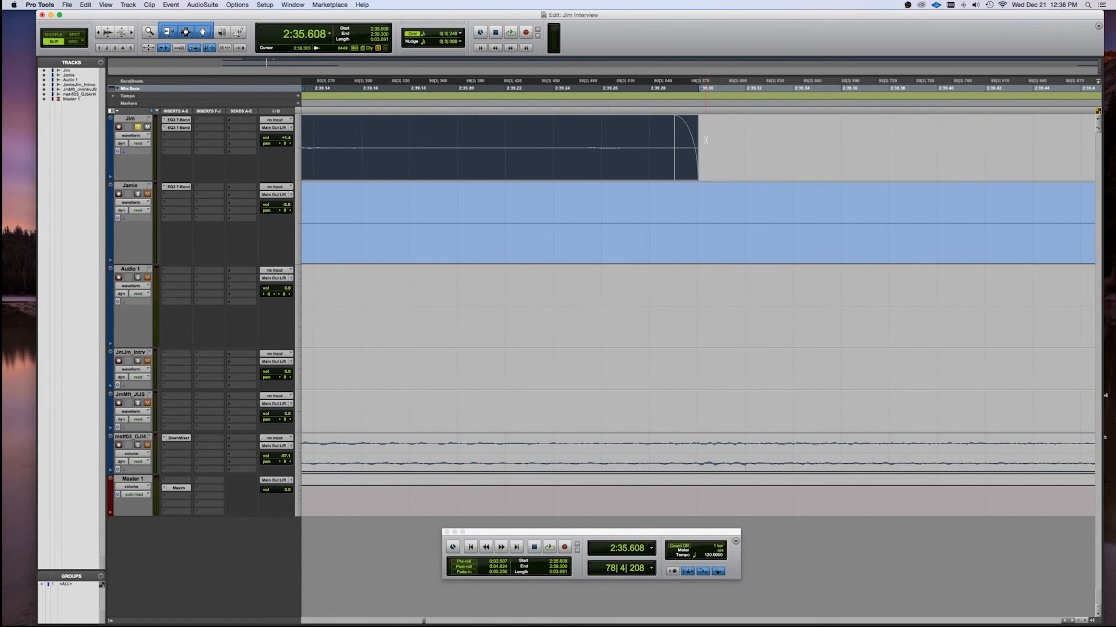
pyautogui.press('r')
pyautogui.press('r')
pyautogui.press('r')
pyautogui.press('r')
pyautogui.press('r')
pyautogui.press('r')
pyautogui.click(557, 127)
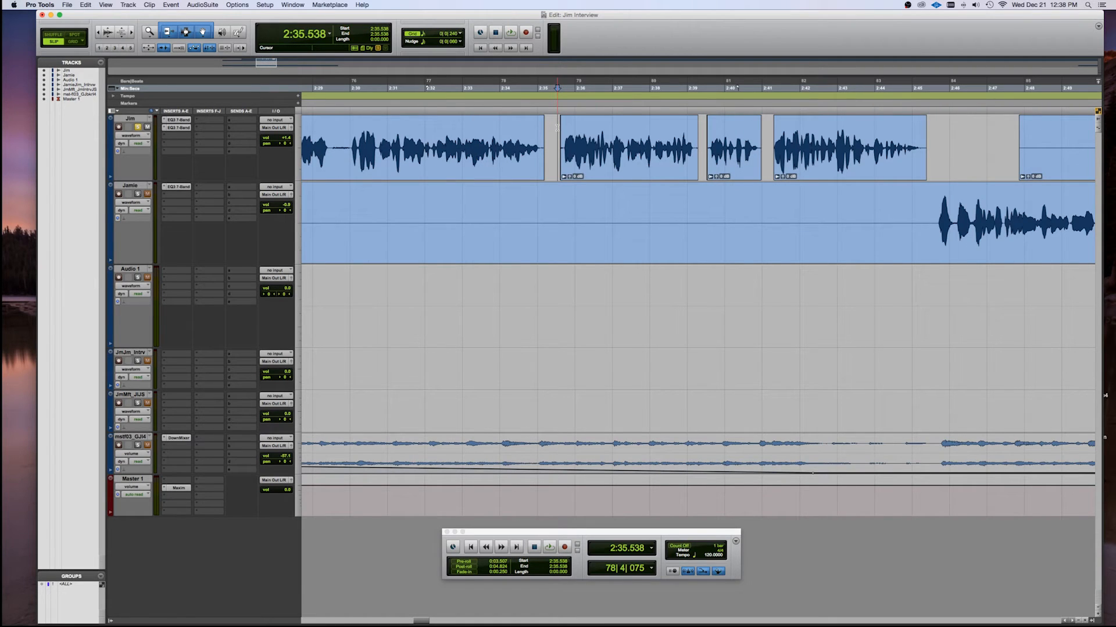
# - Merge the three clips from 2:35.608 to 2:45.395 on the first voice track into a single clip
pyautogui.click(590, 163)
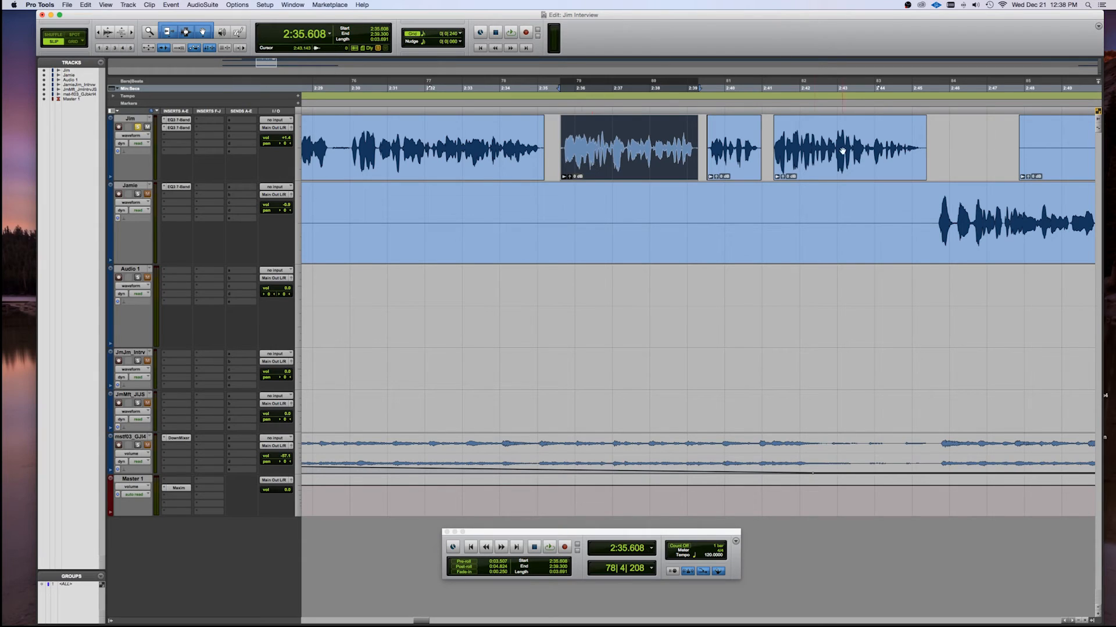
pyautogui.keyDown('shift'); pyautogui.click(853, 166); pyautogui.keyUp('shift')
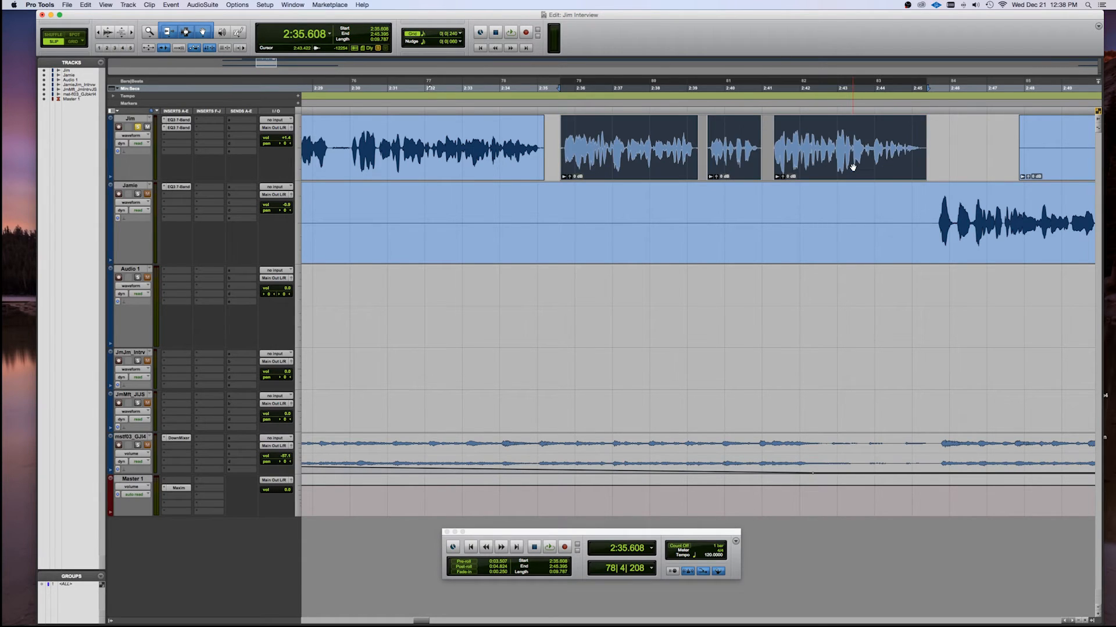
pyautogui.press('super+g')
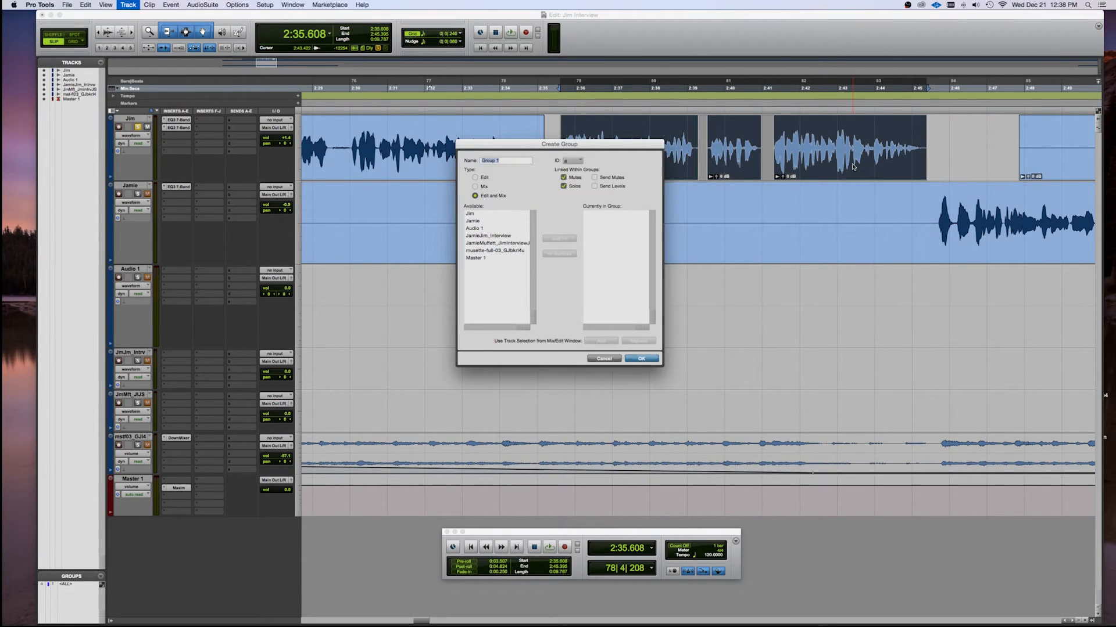
pyautogui.click(618, 360)
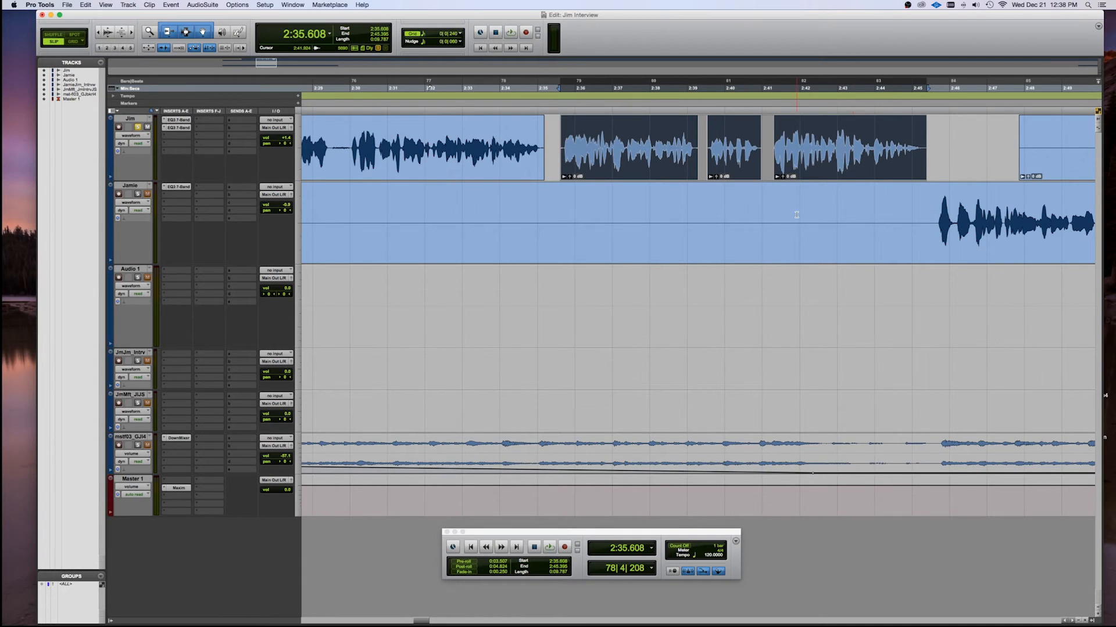
pyautogui.press('alt+super+g')
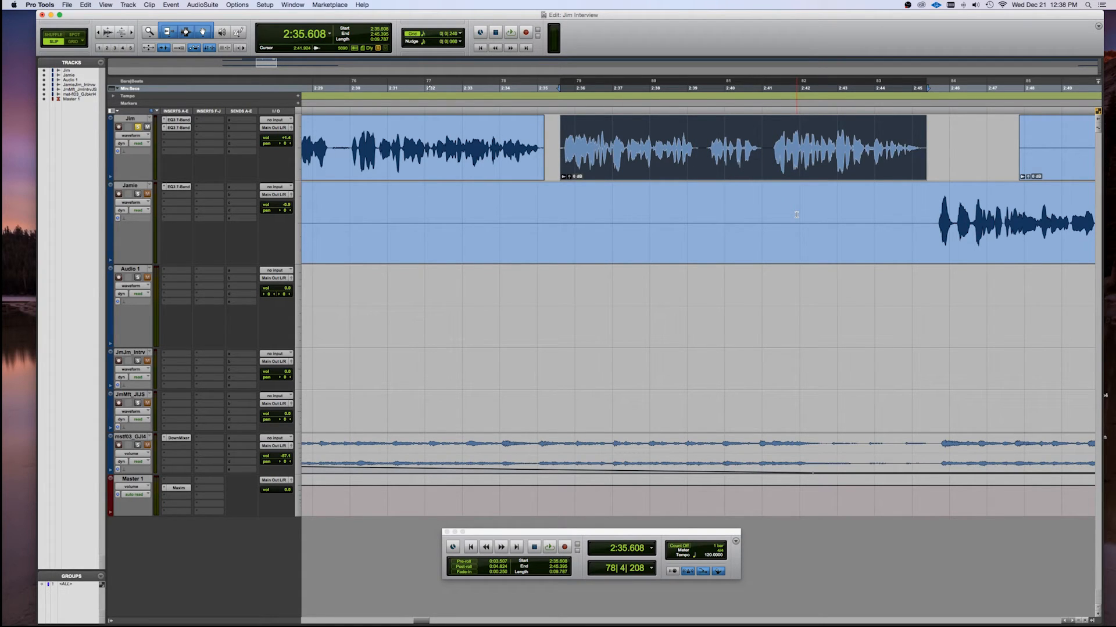
# - Close the gap before the merged clip by extending the preceding clip's end to about 2:35.636
pyautogui.click(555, 125)
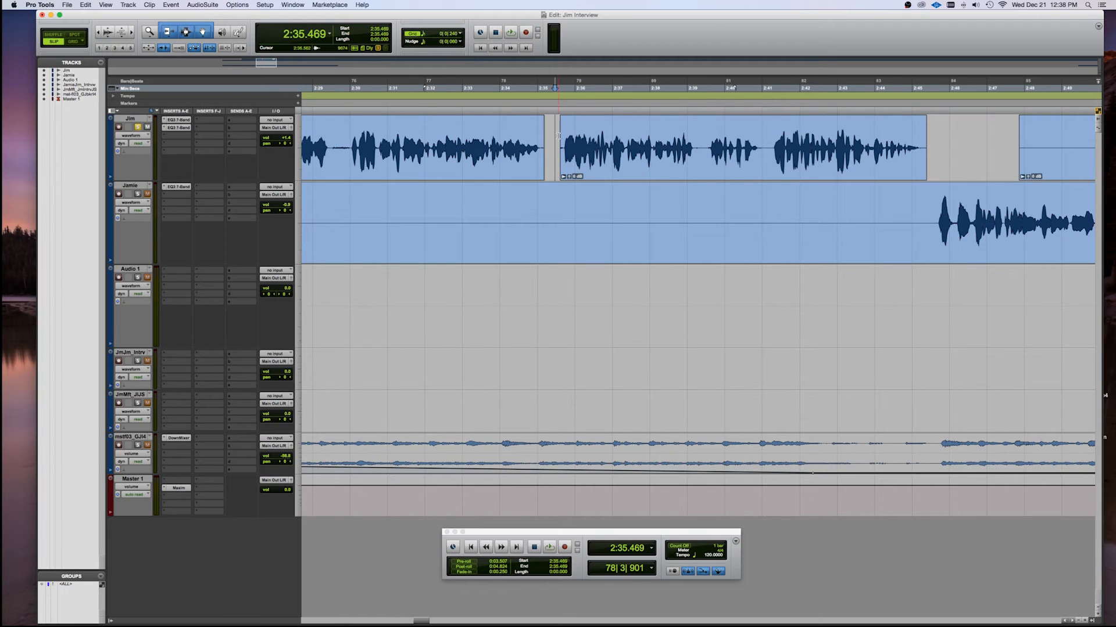
pyautogui.click(602, 165)
pyautogui.press('super+bracketright')
pyautogui.press('super+bracketright')
pyautogui.press('super+bracketright')
pyautogui.press('super+bracketright')
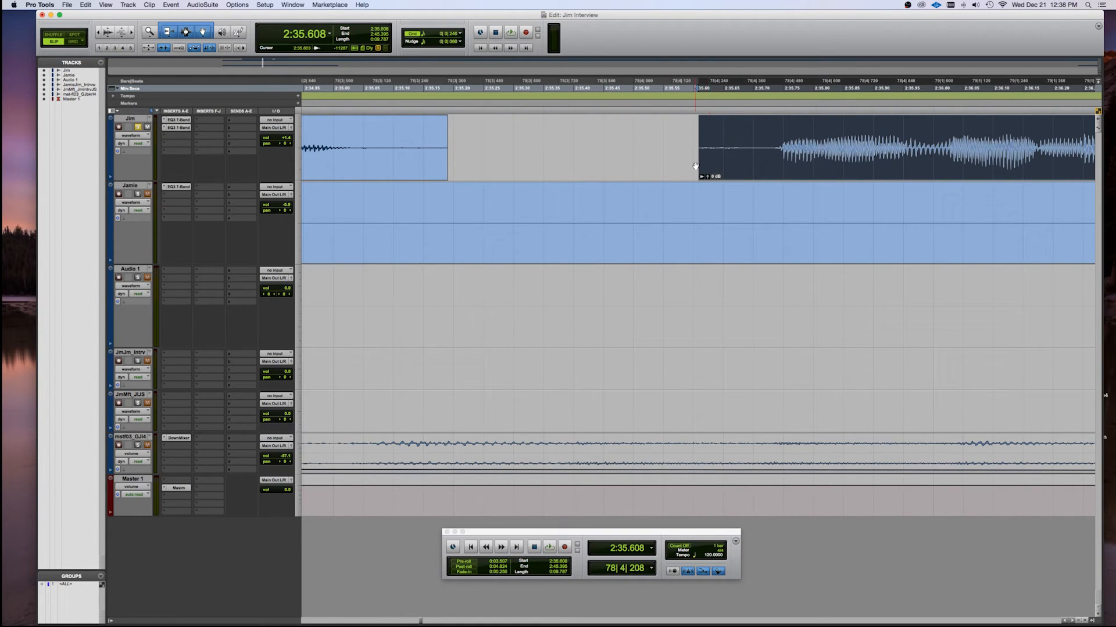
pyautogui.moveTo(439, 143); pyautogui.dragTo(714, 132)
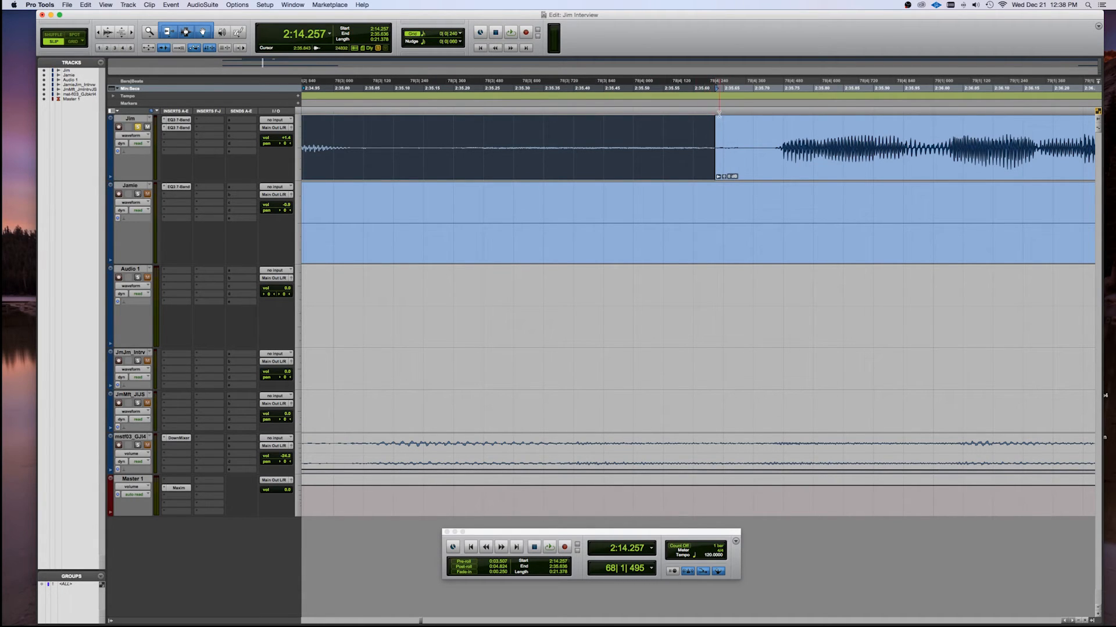
# - Try a fade-out of about 0.02 seconds before the join at about 2:35.636, and undo the fades at the join
pyautogui.moveTo(719, 121); pyautogui.dragTo(701, 123)
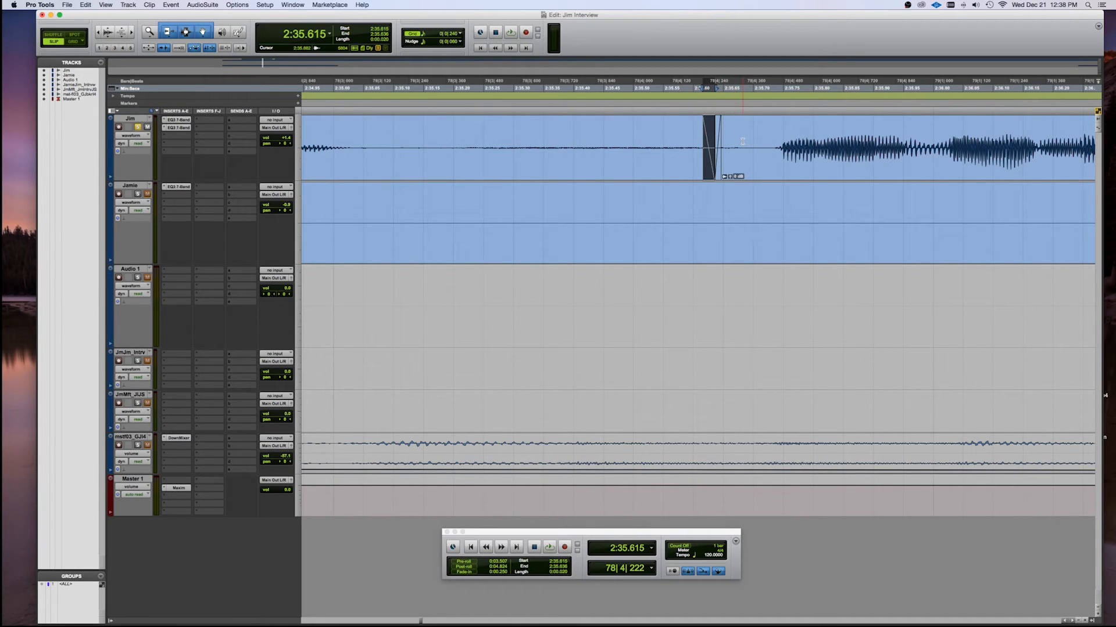
pyautogui.press('super+z')
pyautogui.press('super+z')
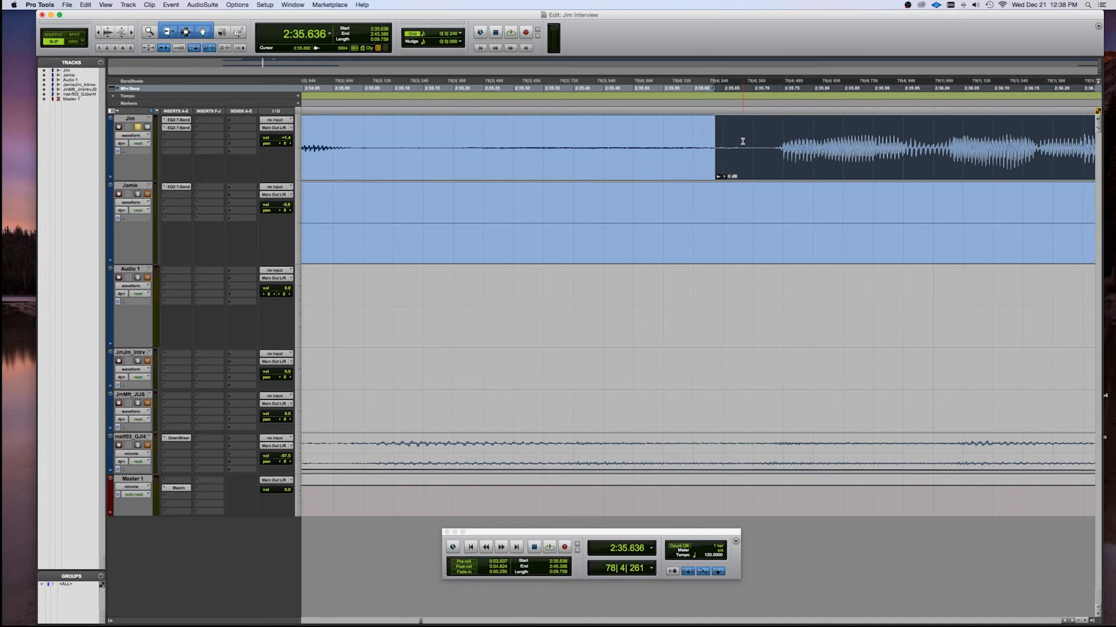
# - Add an equal-gain crossfade of about 0.095 seconds across the join at about 2:35.636, and reshape its curve to cross earlier
pyautogui.click(737, 132)
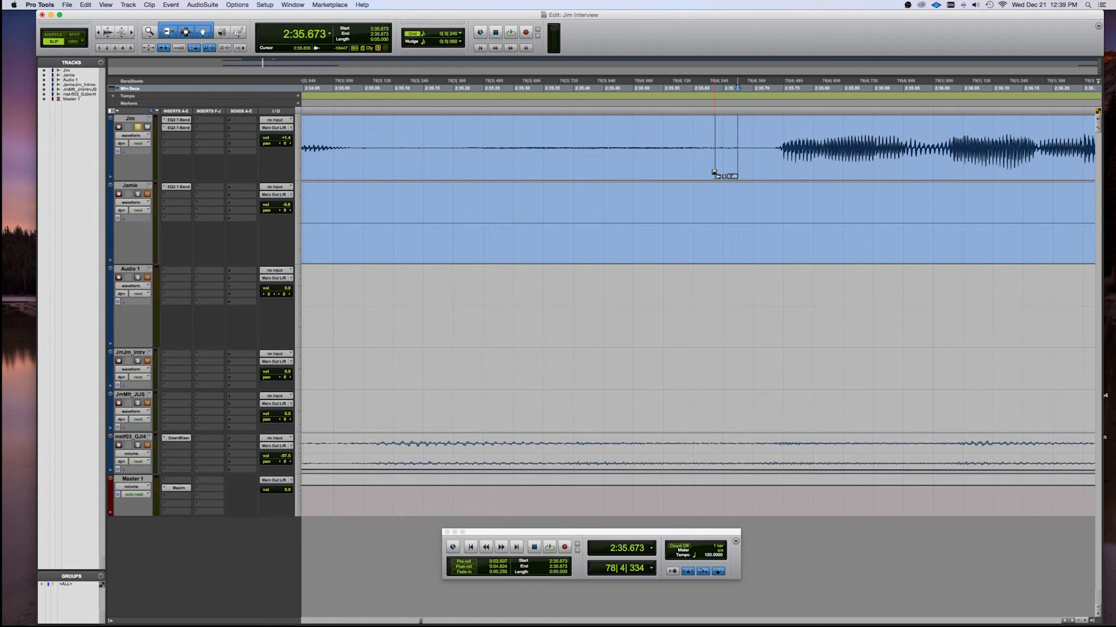
pyautogui.moveTo(714, 172); pyautogui.dragTo(688, 169)
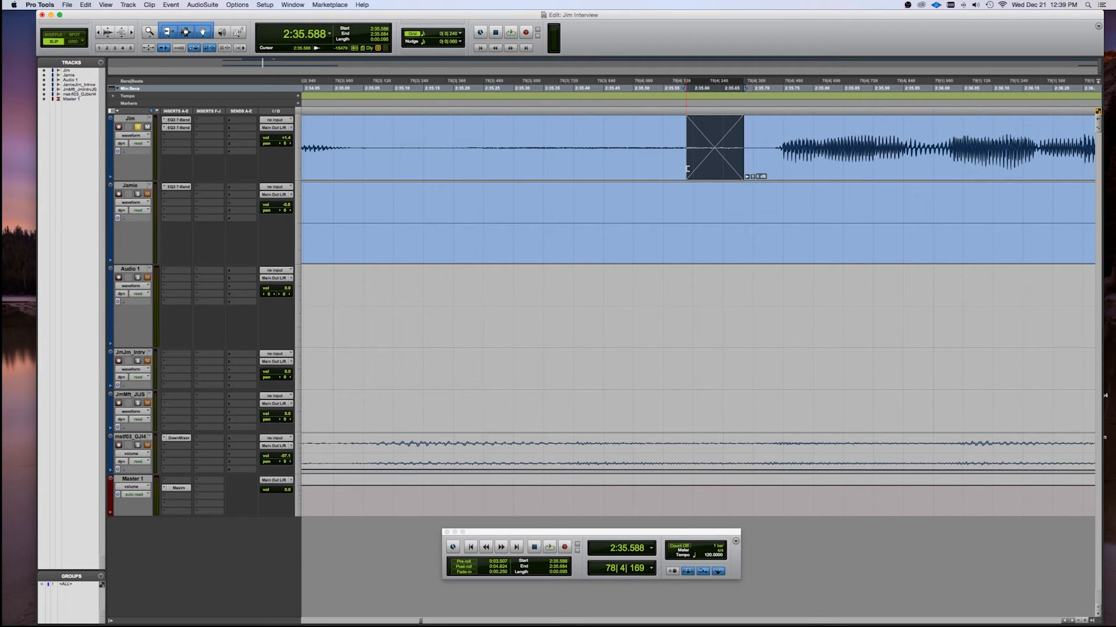
pyautogui.doubleClick(714, 166)
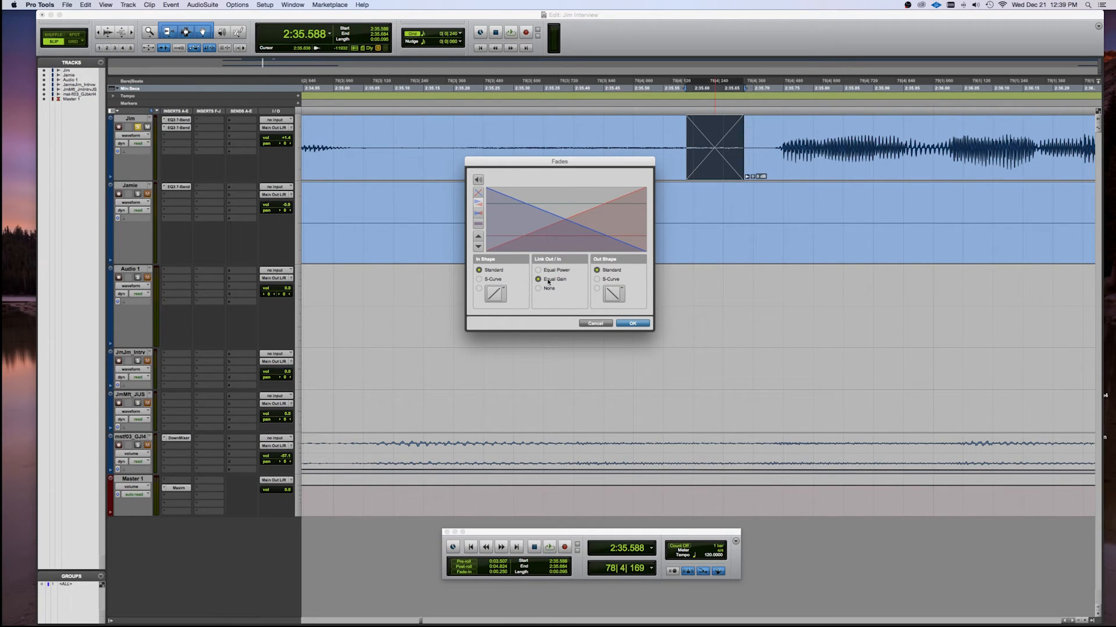
pyautogui.moveTo(567, 218); pyautogui.dragTo(522, 219)
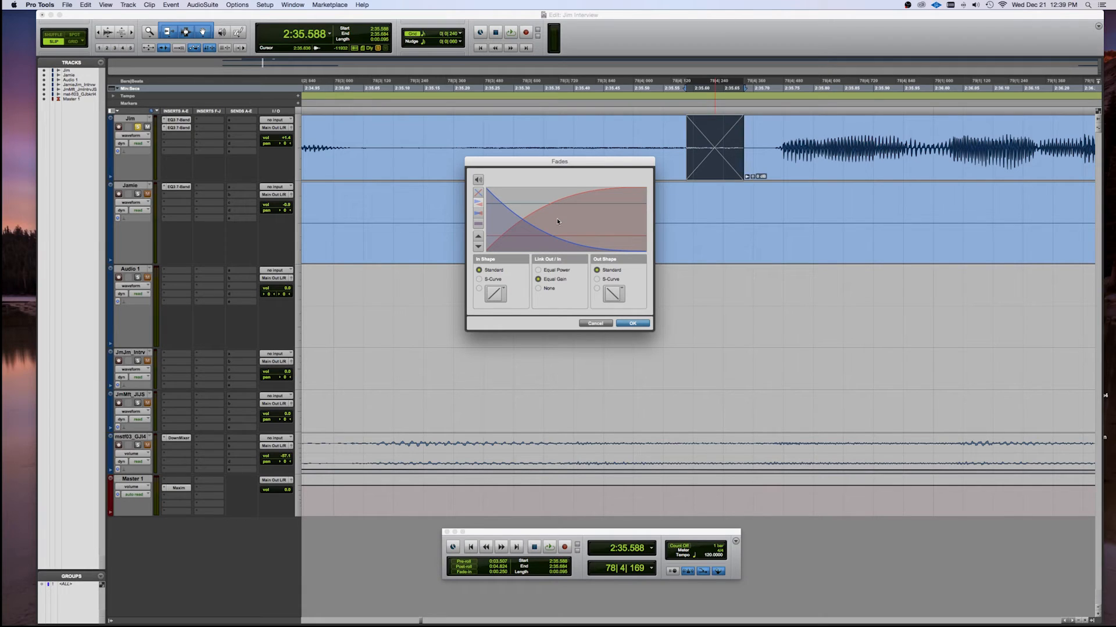
pyautogui.click(624, 326)
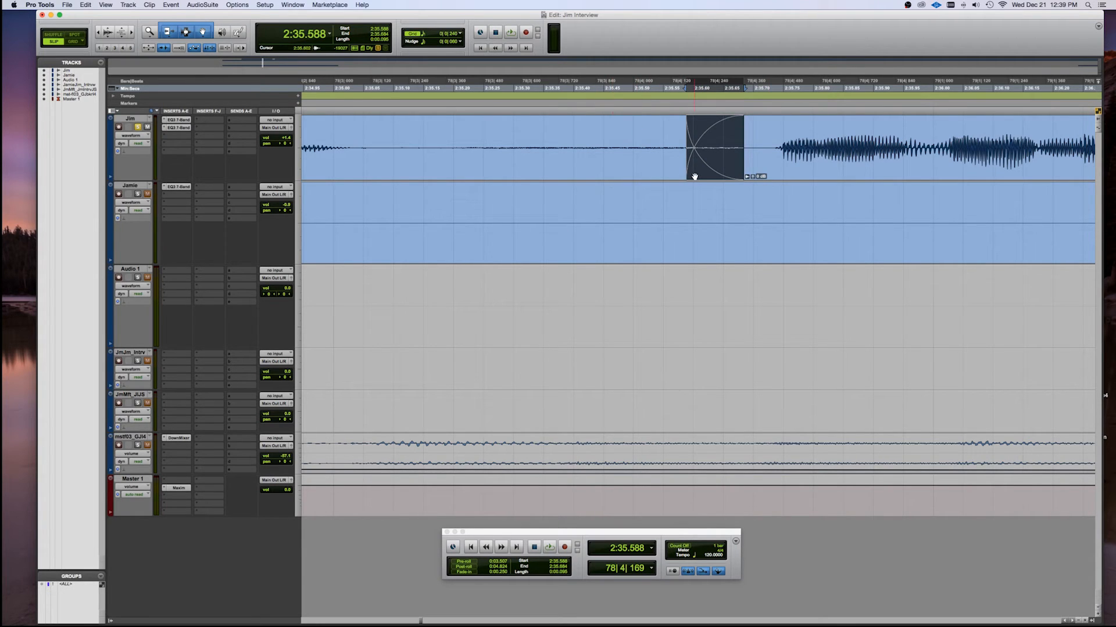
# - Delete the crossfade at about 2:35.6 and the pause from about 2:39.24 to 2:39.53 on the first voice track
pyautogui.press('Delete')
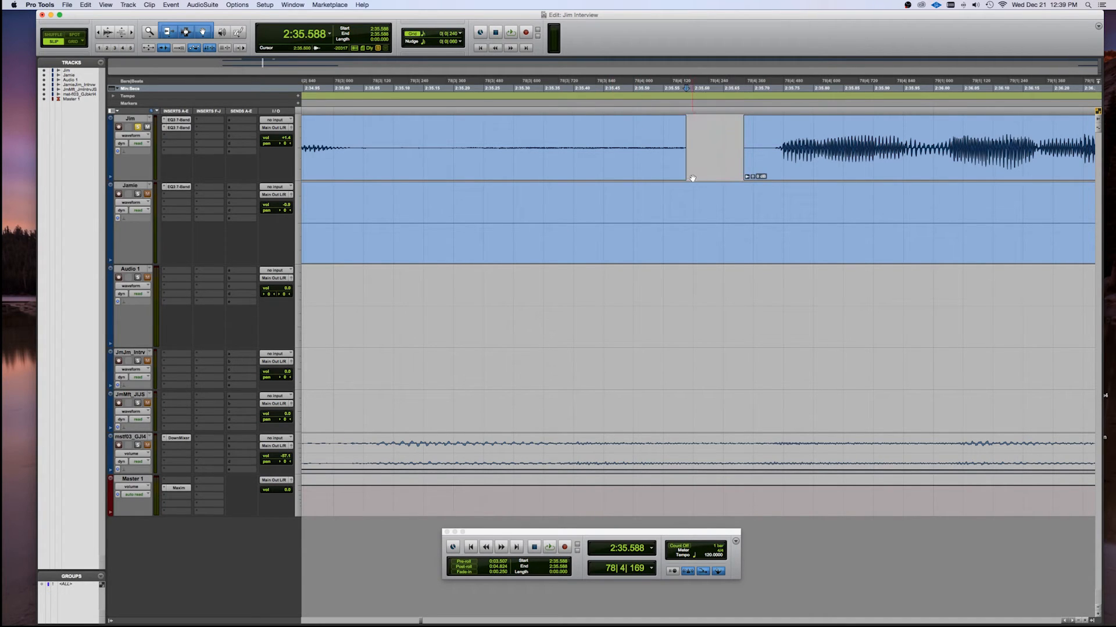
pyautogui.hscroll(5, 720, 160)
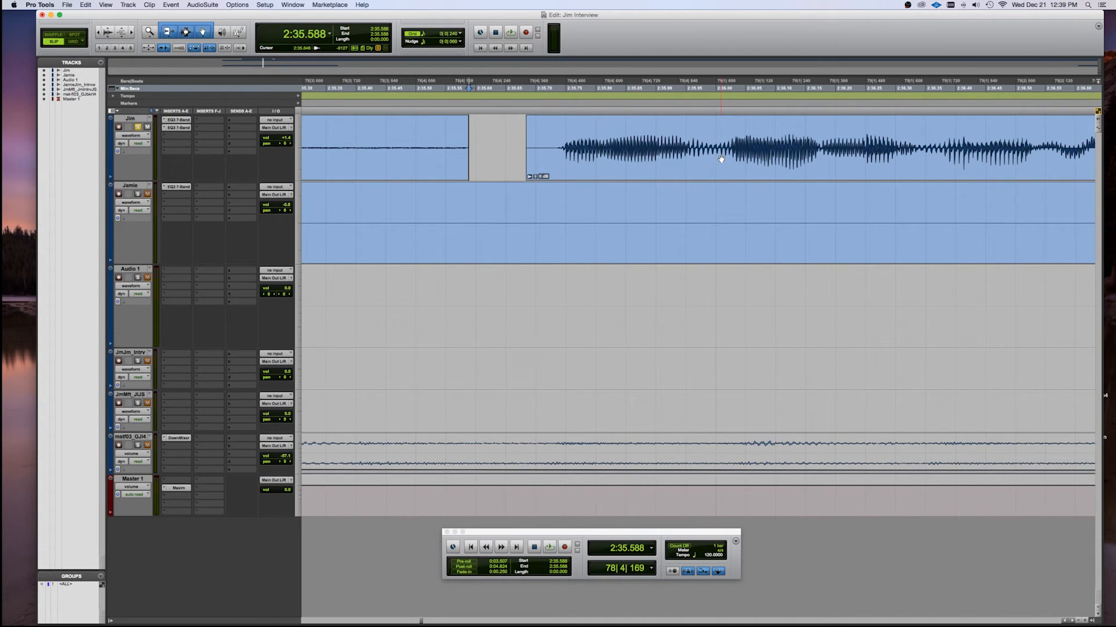
pyautogui.press('r')
pyautogui.press('r')
pyautogui.press('r')
pyautogui.hscroll(3, 721, 159)
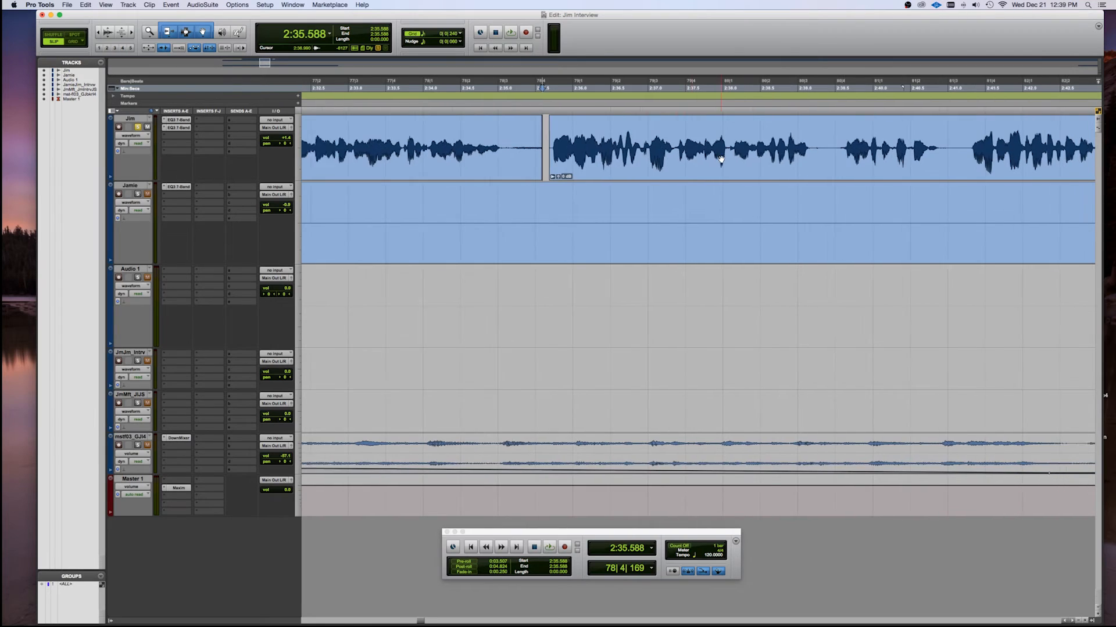
pyautogui.hscroll(1, 720, 160)
pyautogui.moveTo(789, 130); pyautogui.dragTo(811, 130)
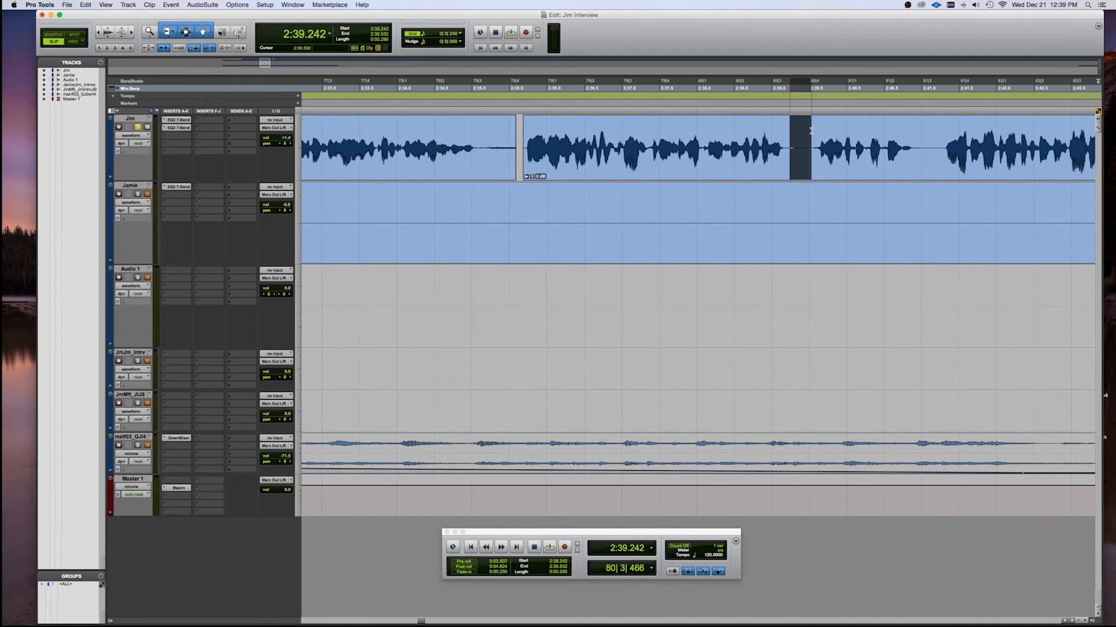
pyautogui.press('Delete')
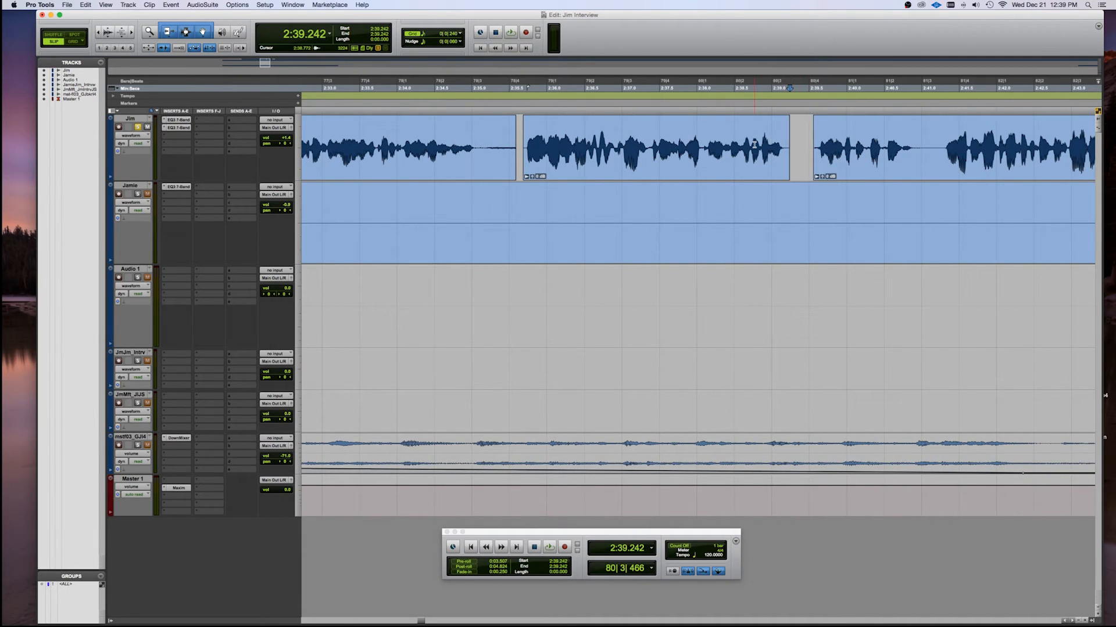
# - Move and trim the clip between the two gaps so it runs from about 2:35.70 to 2:39.25, using the Smart Tool
pyautogui.moveTo(672, 164)
pyautogui.mouseDown()
pyautogui.moveTo(677, 156)
pyautogui.moveTo(650, 163)
pyautogui.moveTo(673, 164)
pyautogui.mouseUp()
pyautogui.click(666, 130)
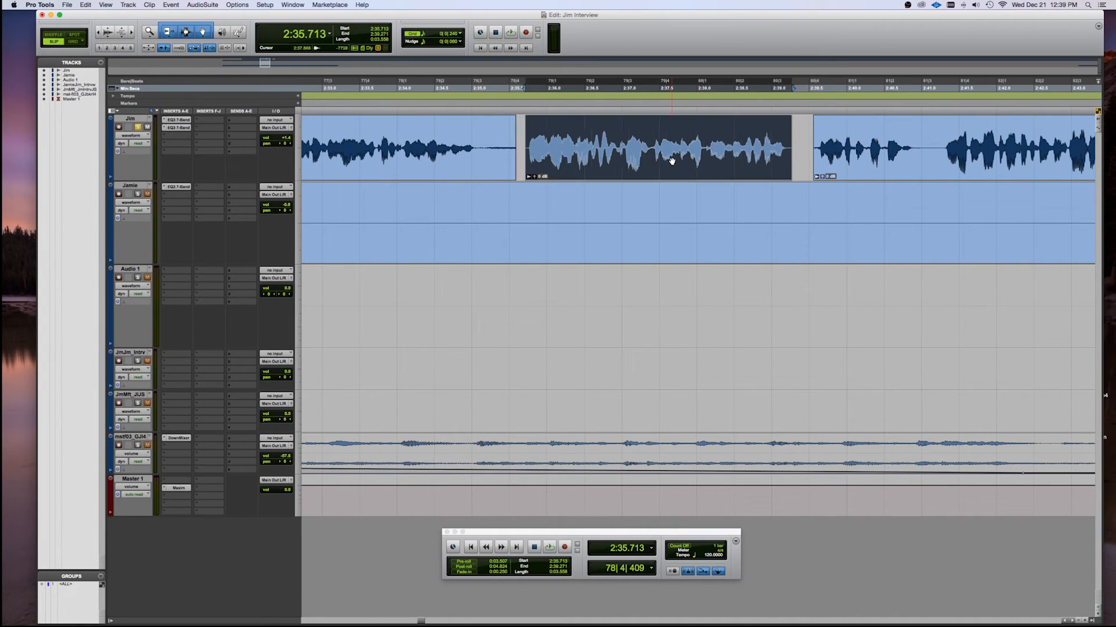
pyautogui.moveTo(667, 125)
pyautogui.mouseDown()
pyautogui.moveTo(732, 126)
pyautogui.moveTo(645, 127)
pyautogui.moveTo(680, 126)
pyautogui.mouseUp()
pyautogui.click(681, 167)
pyautogui.moveTo(789, 144)
pyautogui.mouseDown()
pyautogui.moveTo(809, 144)
pyautogui.moveTo(790, 145)
pyautogui.mouseUp()
pyautogui.moveTo(527, 142)
pyautogui.mouseDown()
pyautogui.moveTo(494, 142)
pyautogui.moveTo(526, 142)
pyautogui.mouseUp()
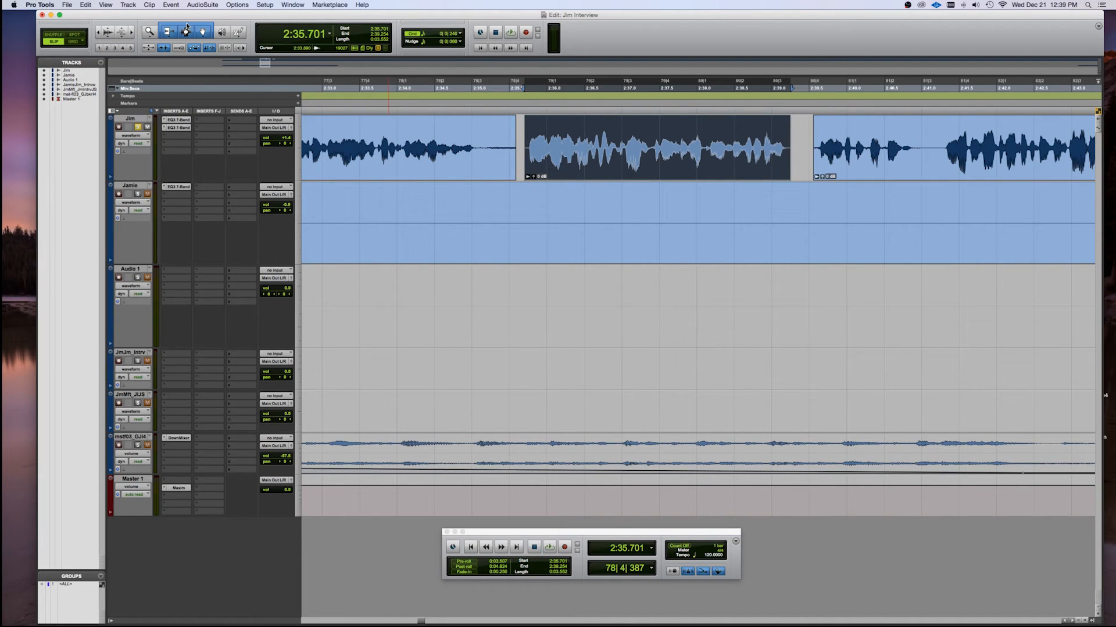
# - Move the clip between the two gaps to start at about 2:35.79, using only the Grabber tool
pyautogui.click(202, 32)
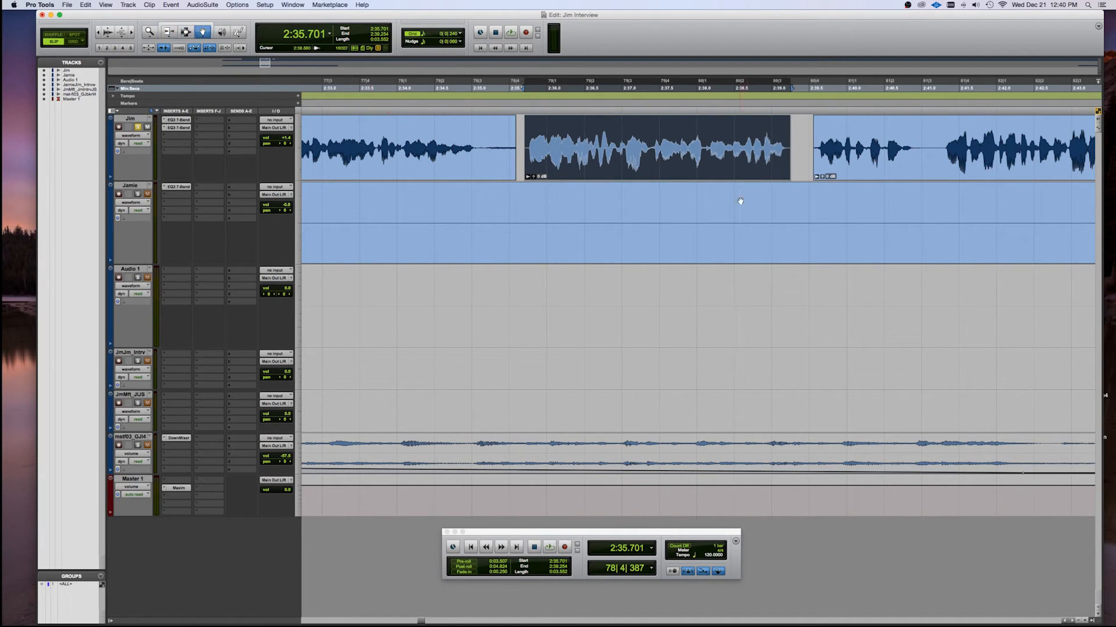
pyautogui.moveTo(661, 136); pyautogui.dragTo(652, 158)
pyautogui.moveTo(701, 127); pyautogui.dragTo(716, 129)
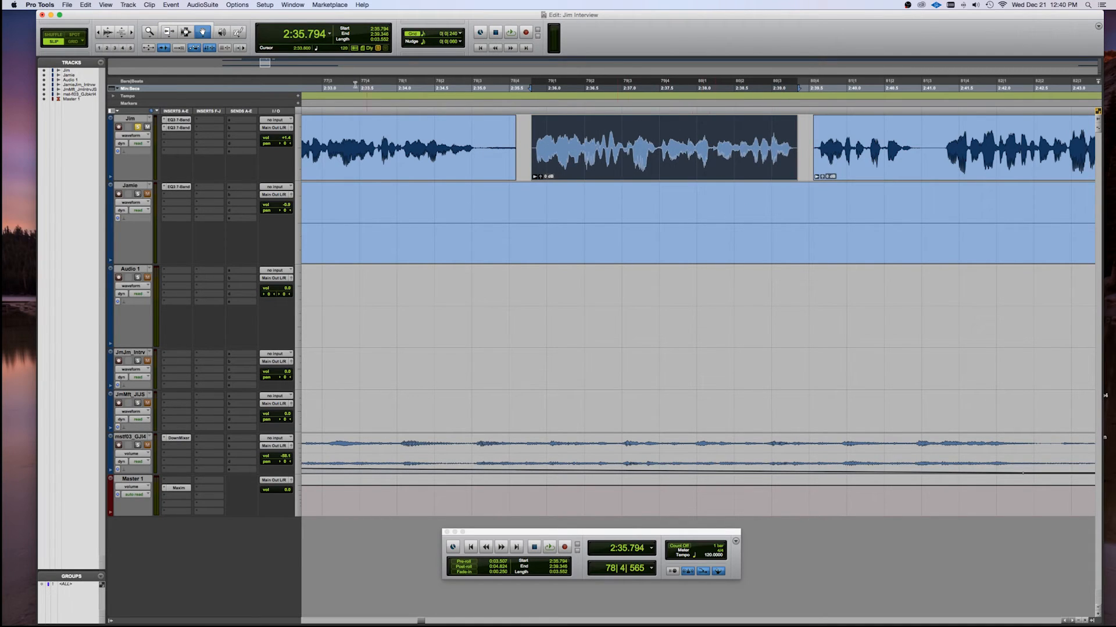
# - Select the range from about 2:39.10 to 2:39.94 with the Selector tool, and place the edit cursor at about 2:37.91
pyautogui.click(186, 32)
pyautogui.moveTo(623, 134); pyautogui.dragTo(842, 126)
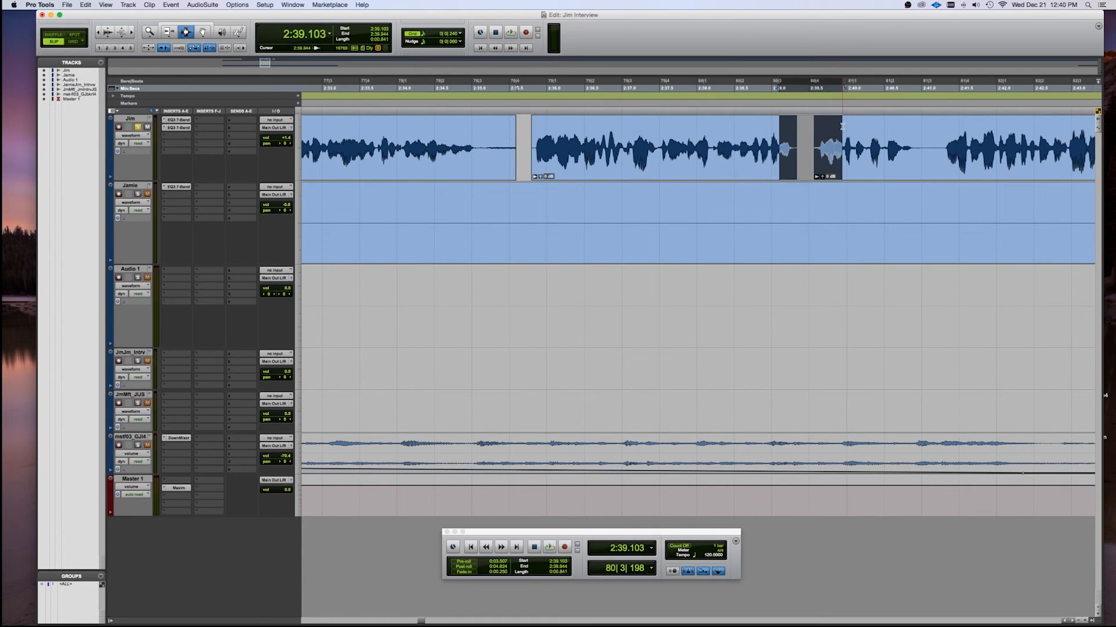
pyautogui.click(691, 129)
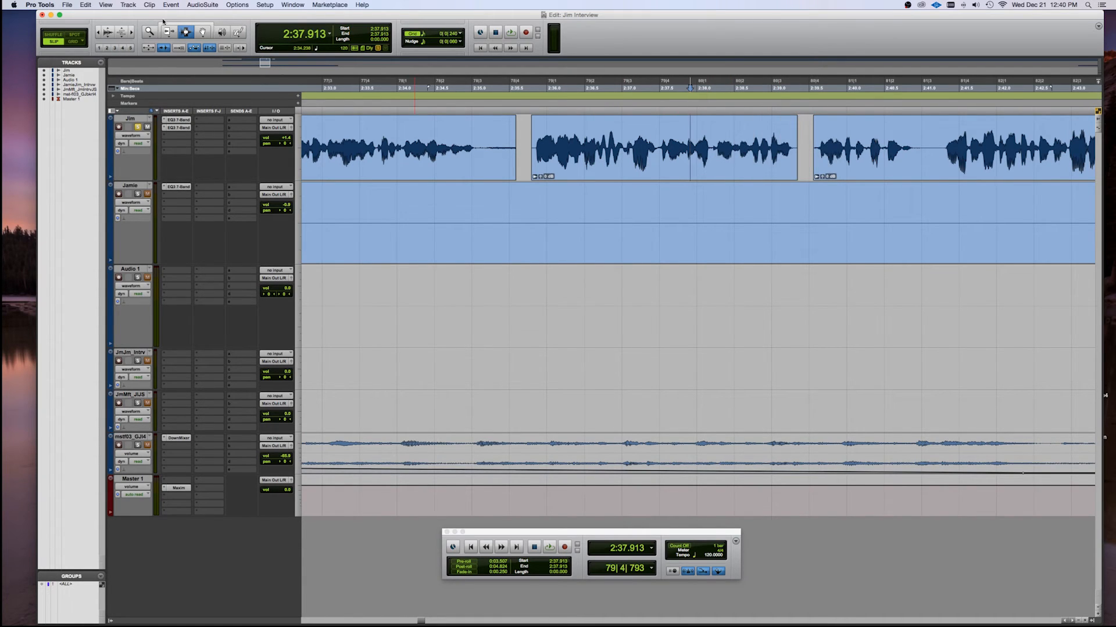
# - Enable the Smart Tool and move the clip between the two gaps to start at about 2:35.77
pyautogui.click(185, 24)
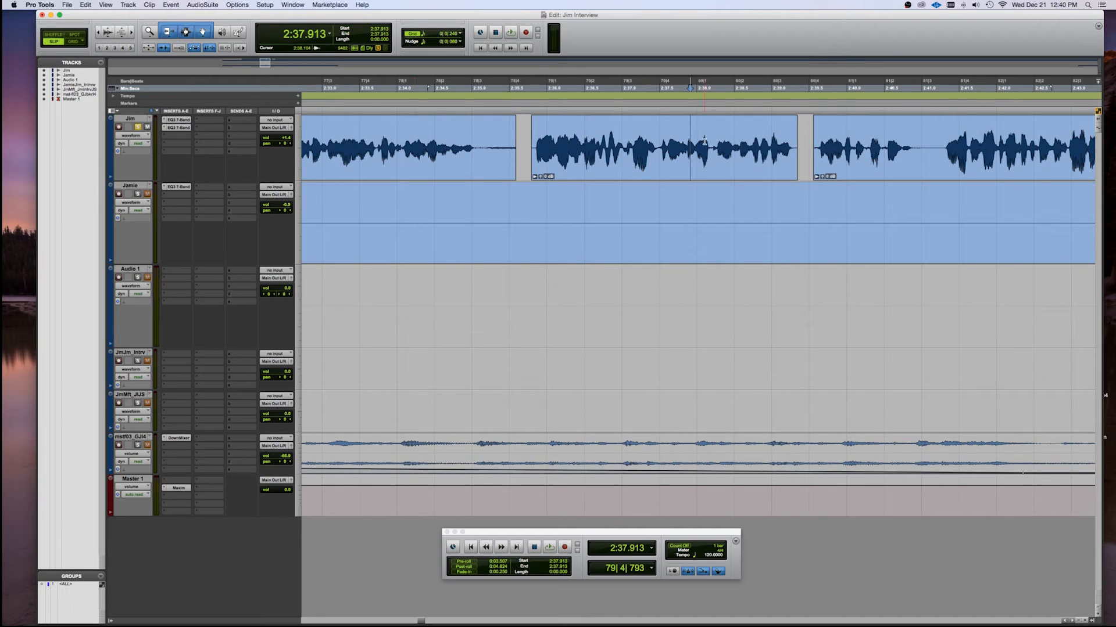
pyautogui.click(688, 155)
pyautogui.moveTo(691, 155); pyautogui.dragTo(689, 154)
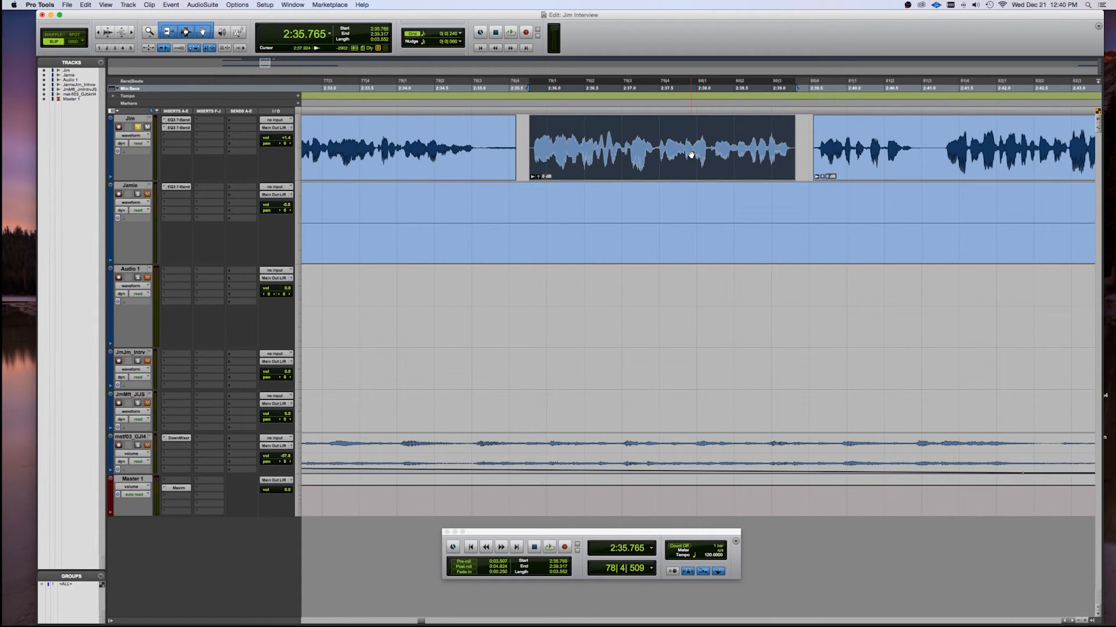
# - Undo the recent edits on the first voice track, back to before its pauses were deleted
pyautogui.press('super+z')
pyautogui.press('super+z')
pyautogui.press('super+z')
pyautogui.press('super+z')
pyautogui.press('super+z')
pyautogui.press('super+z')
pyautogui.press('super+z')
pyautogui.press('super+z')
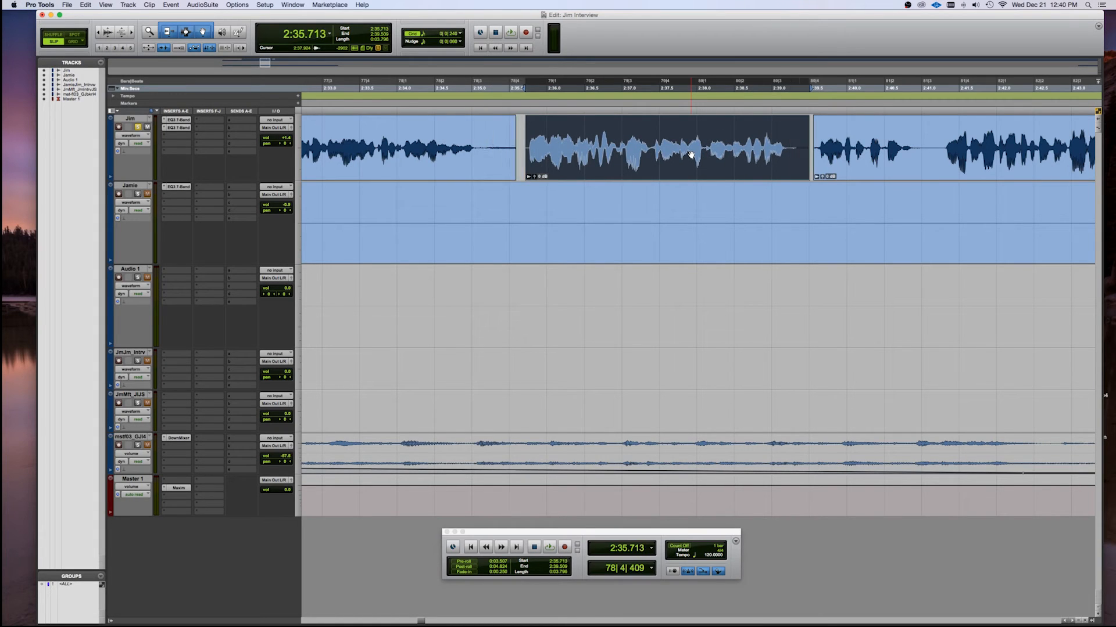
pyautogui.press('super+z')
pyautogui.press('super+z')
pyautogui.press('super+z')
pyautogui.press('super+z')
pyautogui.press('super+z')
pyautogui.press('super+z')
pyautogui.press('super+z')
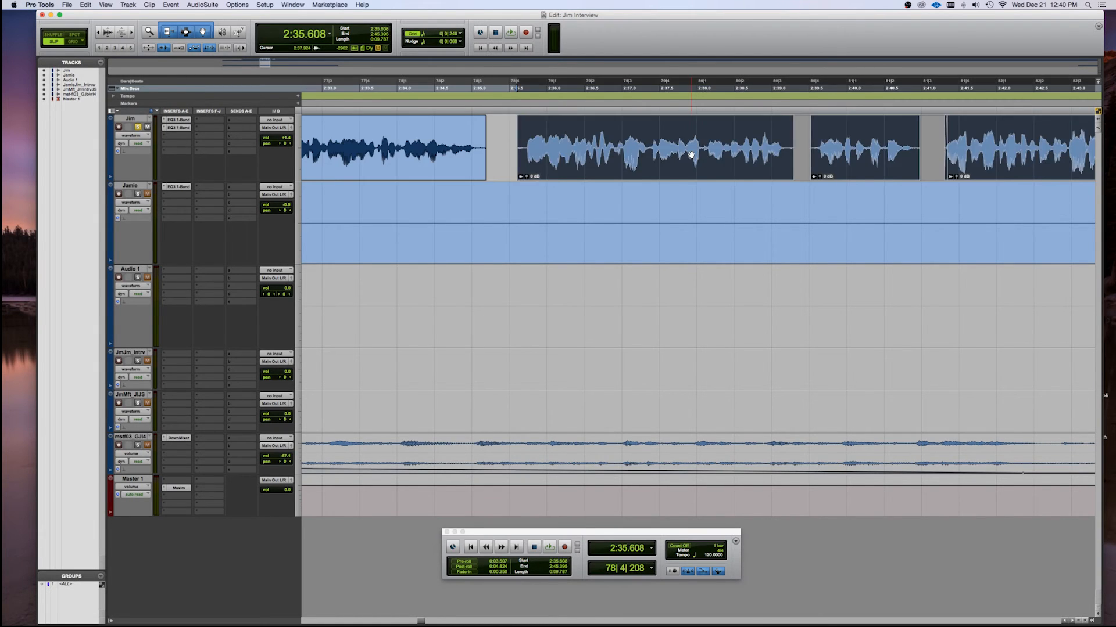
pyautogui.press('super+z')
pyautogui.press('super+z')
pyautogui.press('super+z')
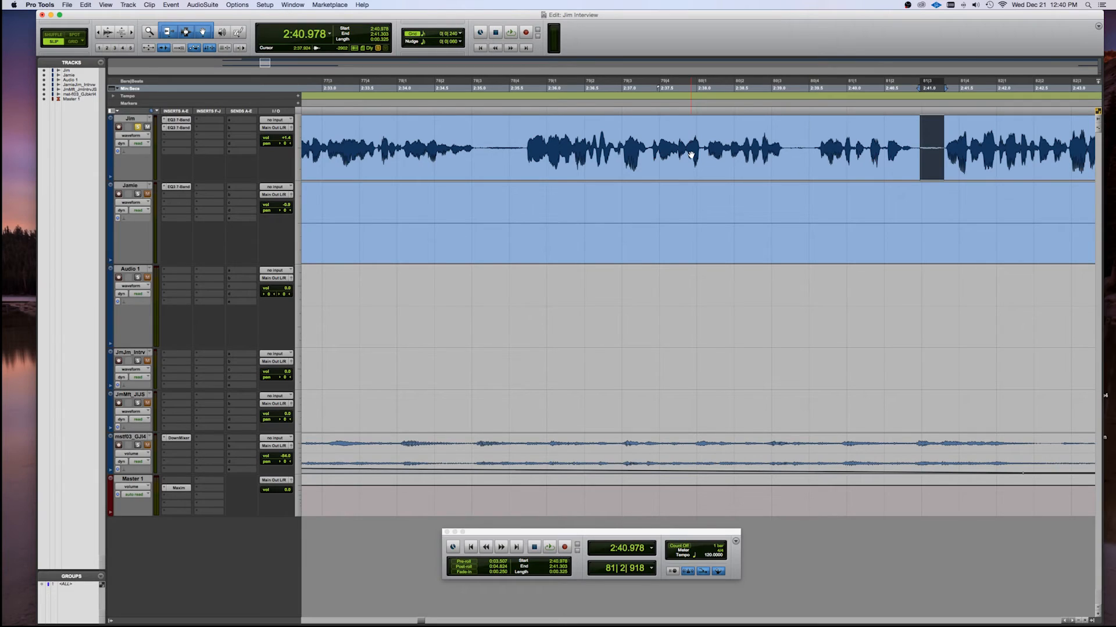
# - Split the first voice track's clip at about 2:35.56 and 2:41.25, and select the section between the splits
pyautogui.click(672, 142)
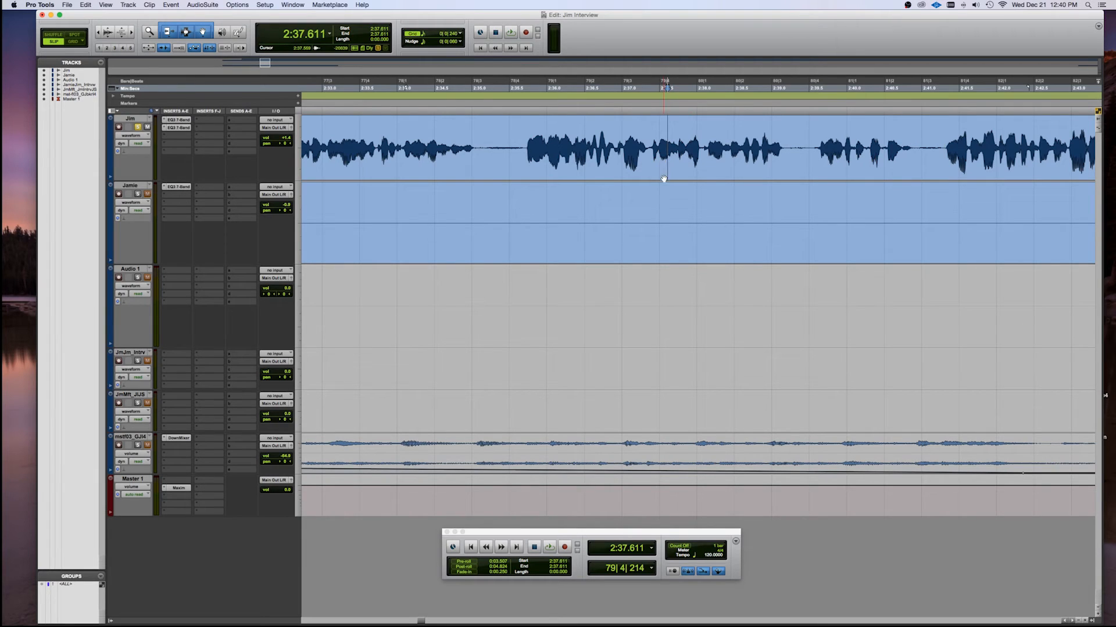
pyautogui.click(513, 134)
pyautogui.press('super+e')
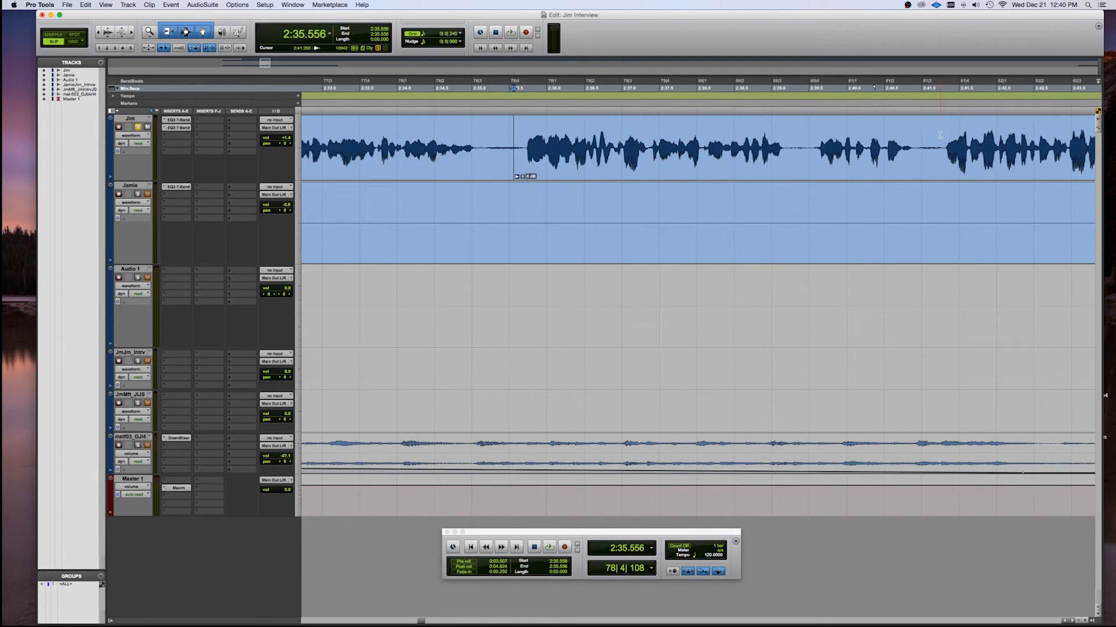
pyautogui.click(940, 134)
pyautogui.press('super+e')
pyautogui.click(553, 167)
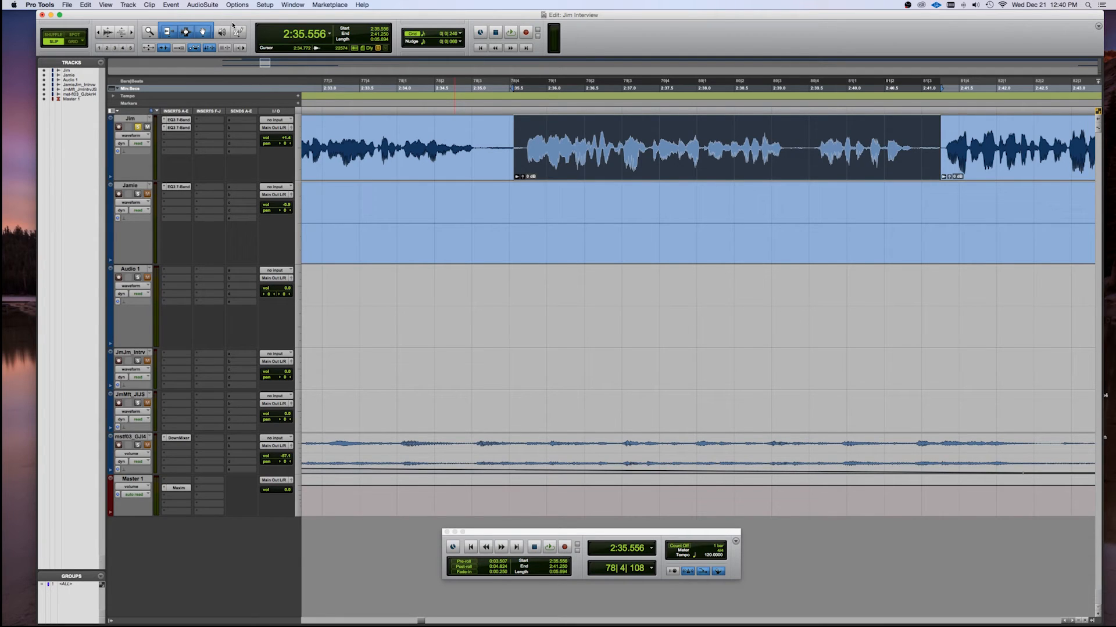
# - Time-compress the selected section with the TCE Trimmer so it starts at about 2:35.90, and play it back
pyautogui.click(168, 33)
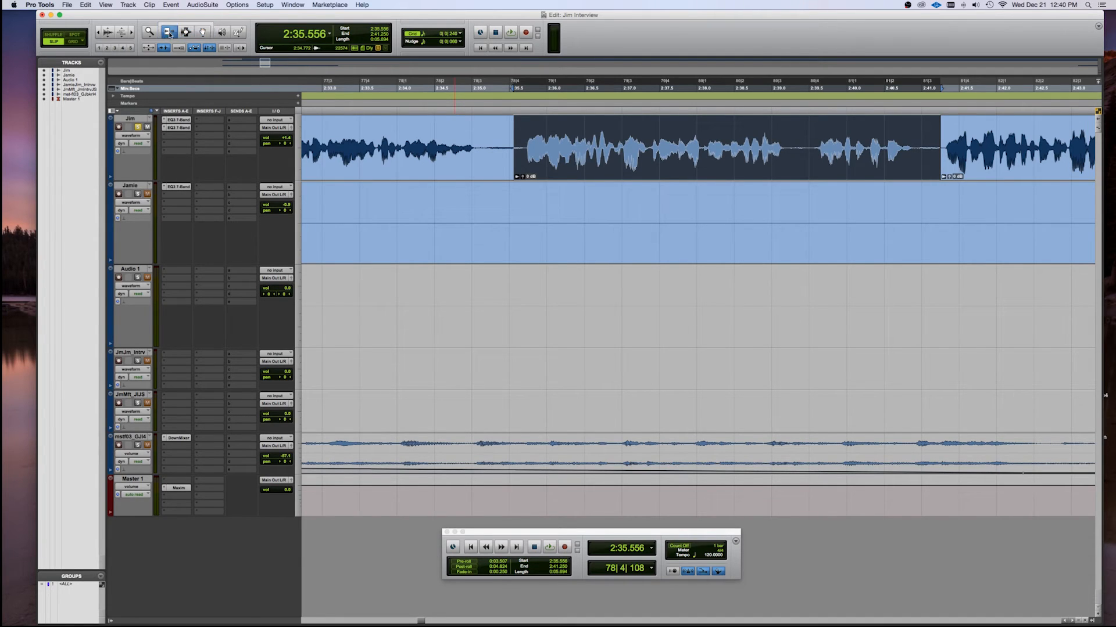
pyautogui.click(174, 35)
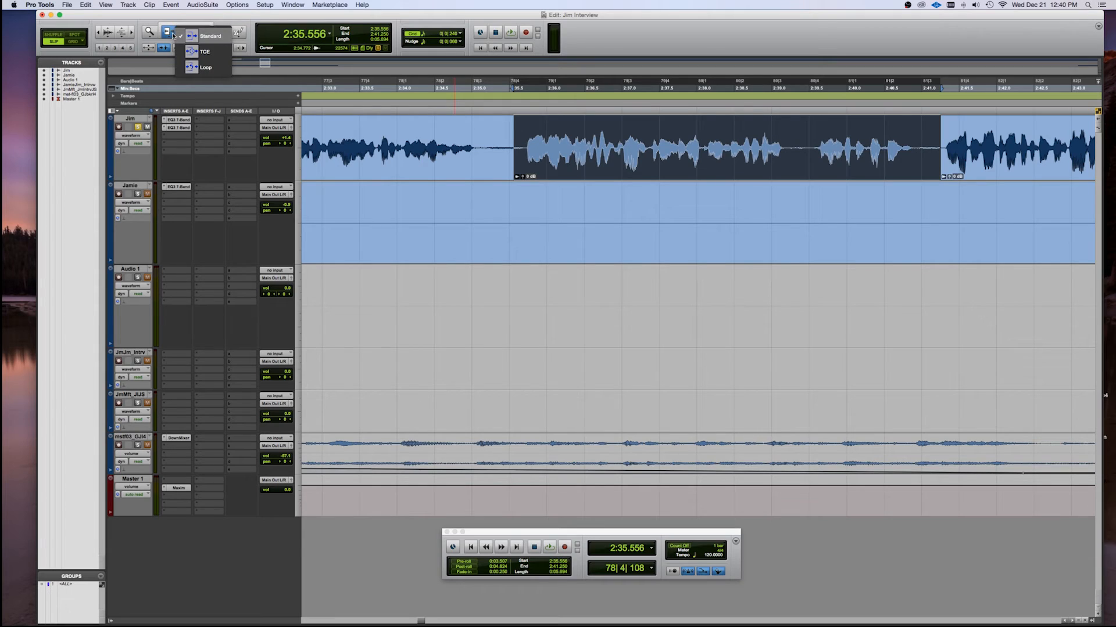
pyautogui.click(217, 57)
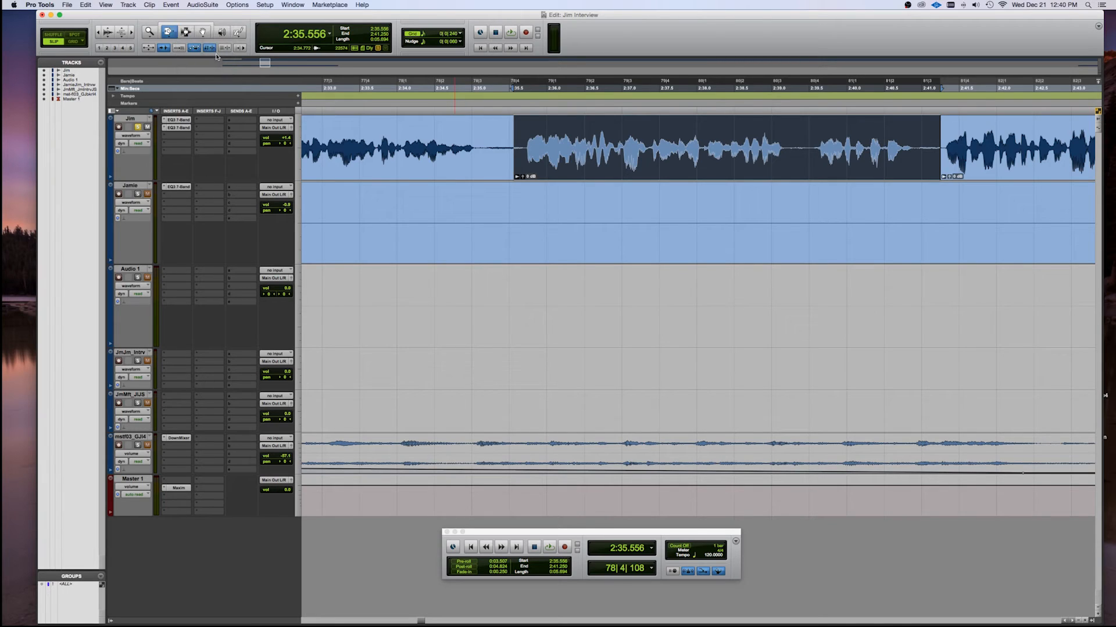
pyautogui.moveTo(516, 139); pyautogui.dragTo(540, 138)
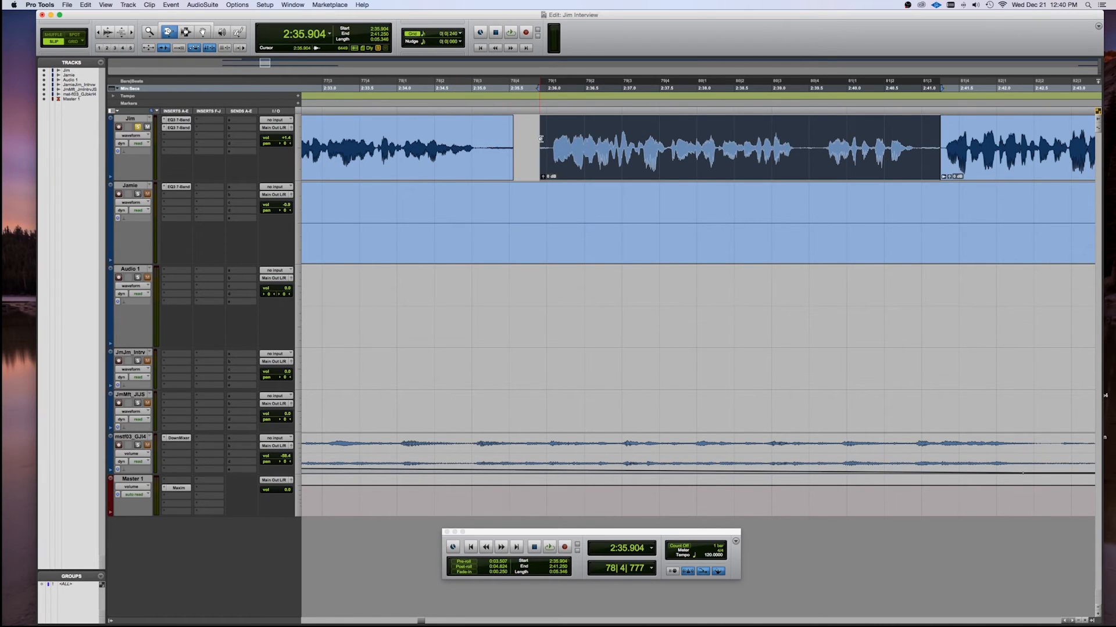
pyautogui.press('space')
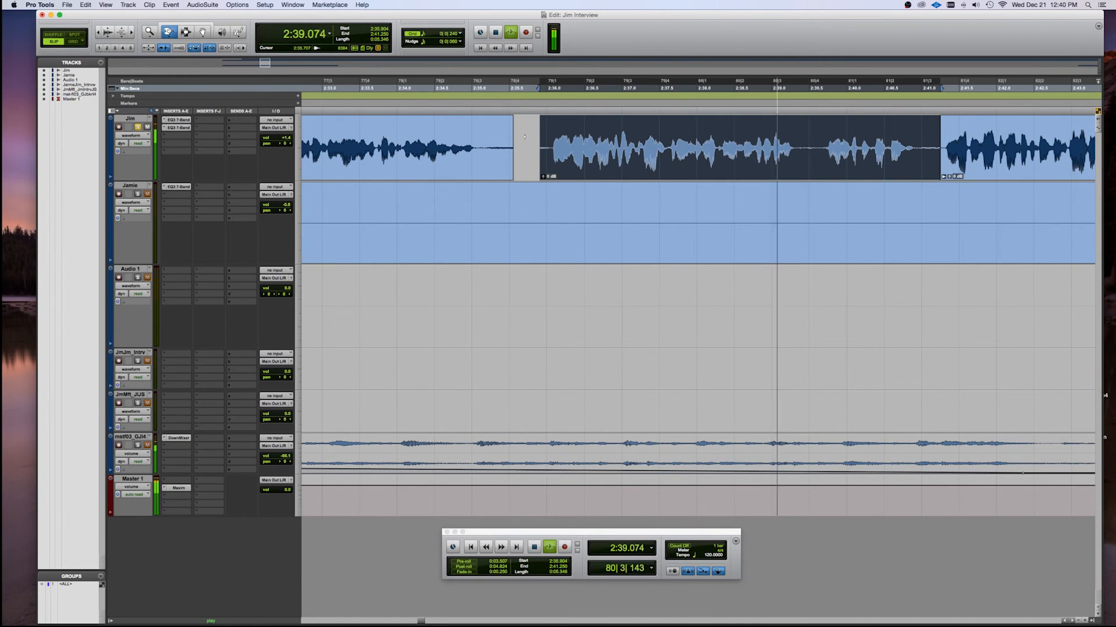
pyautogui.press('space')
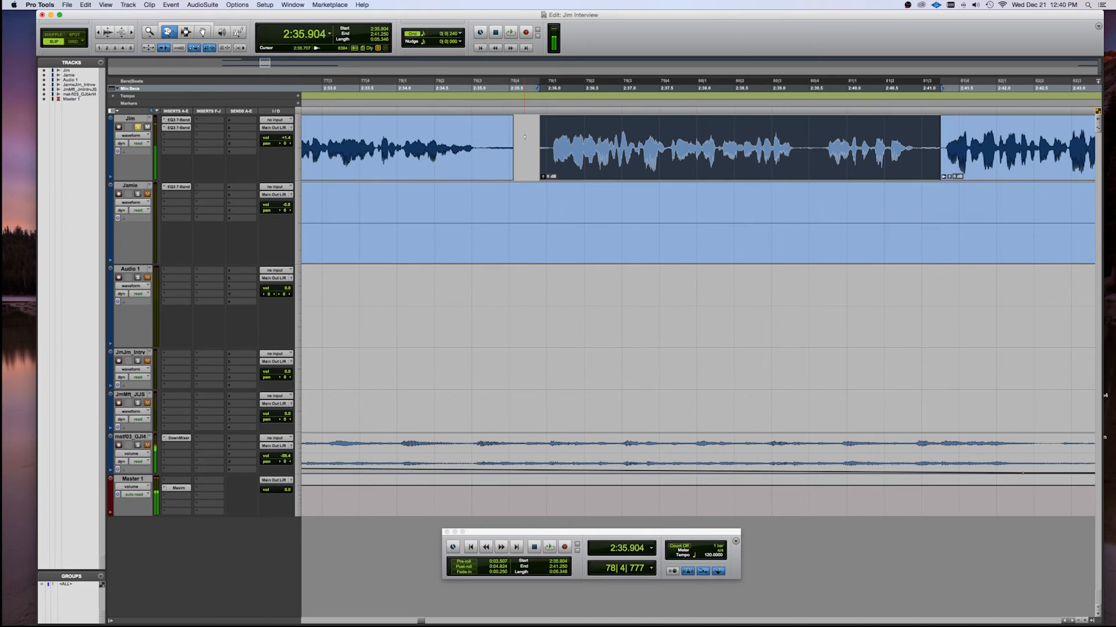
# - Undo the time compression and play the section at its original speed
pyautogui.press('super+z')
pyautogui.press('space')
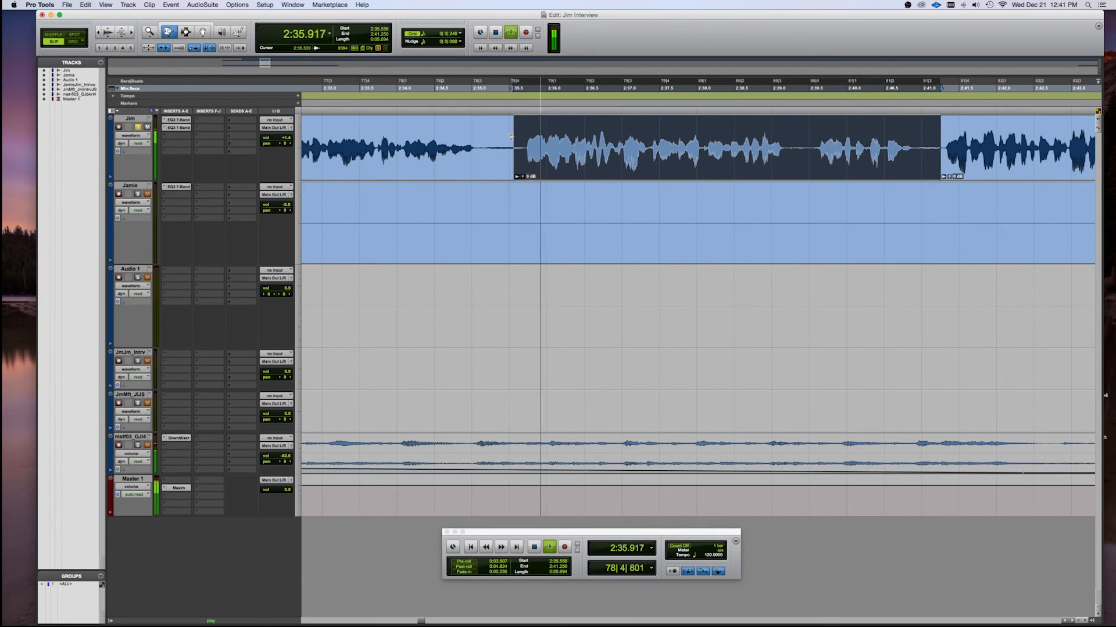
pyautogui.press('space')
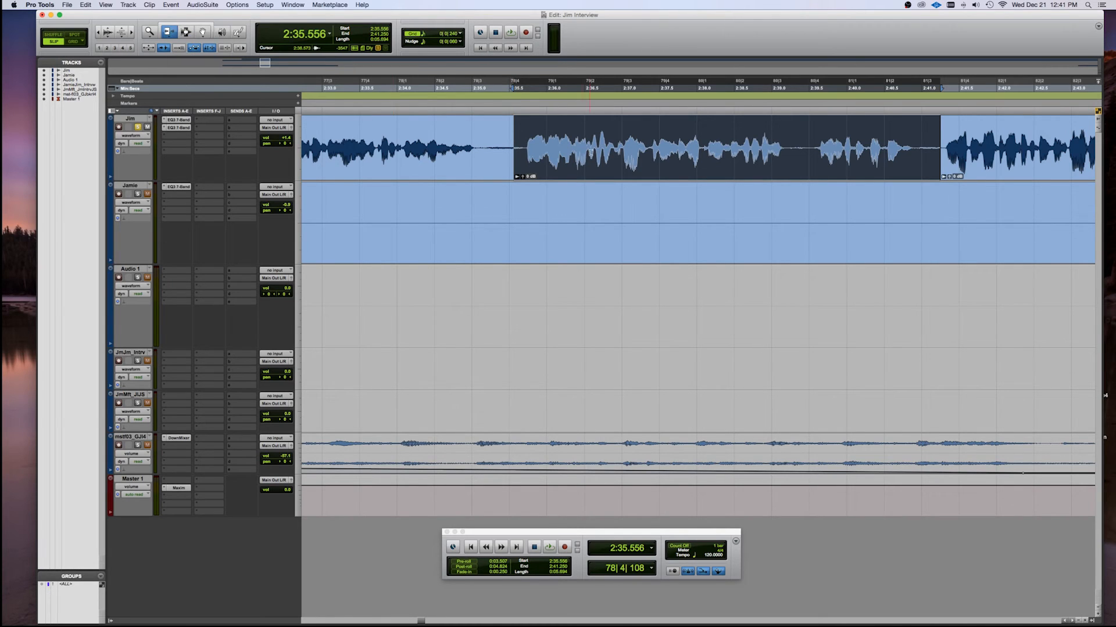
# - Trim the section's start to about 2:35.45 with the Standard Trimmer, re-enable the Smart Tool and place the edit cursor at about 2:36.19
pyautogui.moveTo(514, 131)
pyautogui.mouseDown()
pyautogui.moveTo(608, 130)
pyautogui.moveTo(507, 125)
pyautogui.mouseUp()
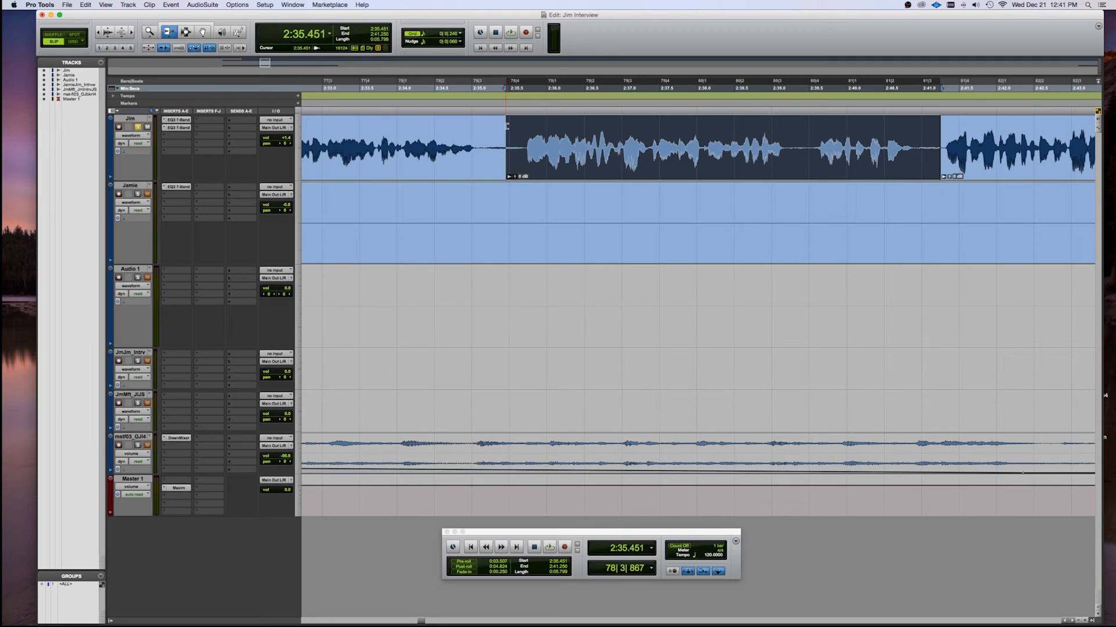
pyautogui.click(185, 27)
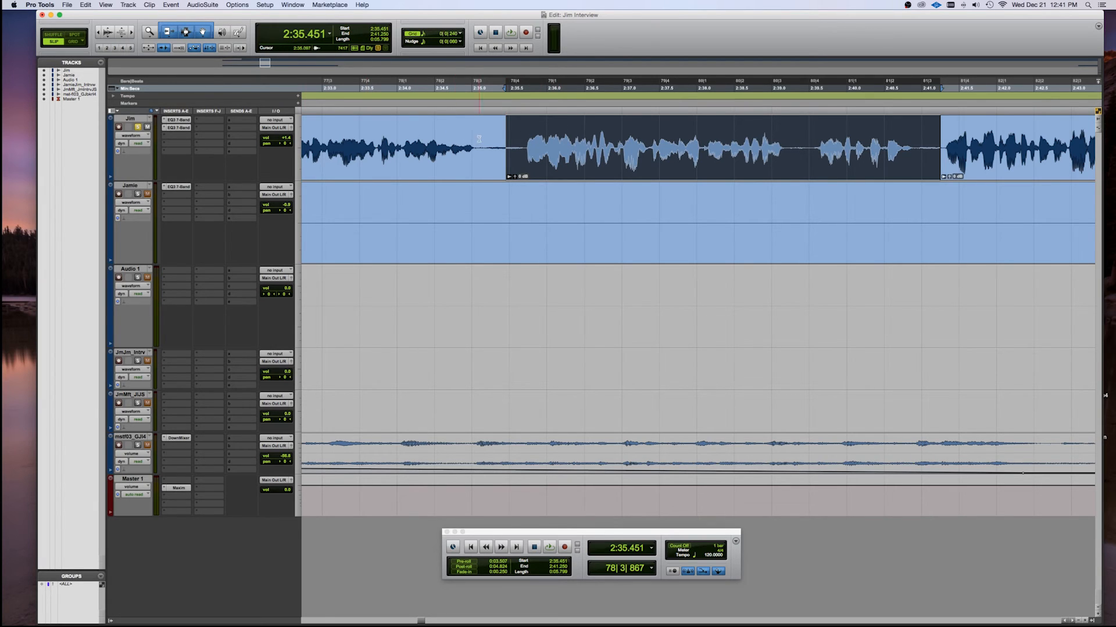
pyautogui.click(561, 122)
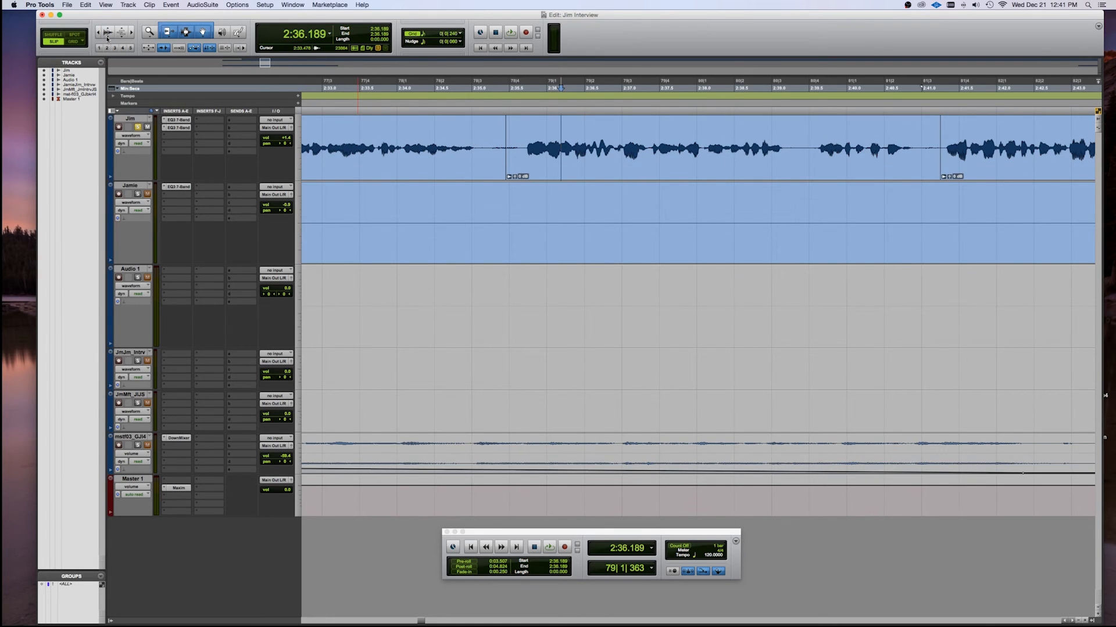
# - Find the phrase starting at about 2:30.02 on the first voice track and play it
pyautogui.click(630, 131)
pyautogui.click(602, 137)
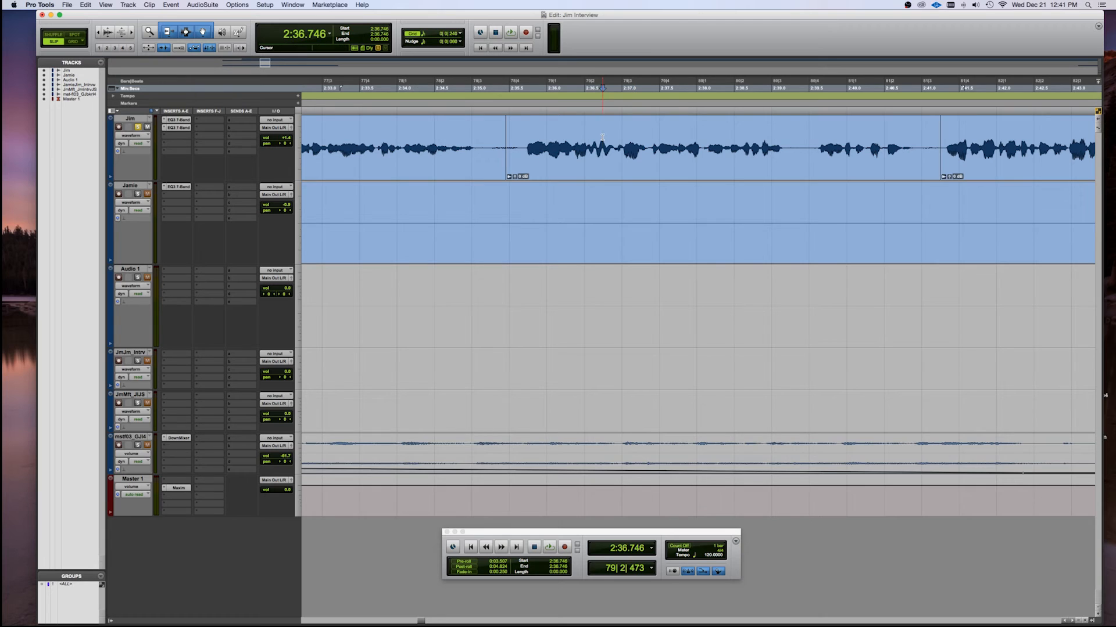
pyautogui.press('r')
pyautogui.press('r')
pyautogui.press('r')
pyautogui.press('r')
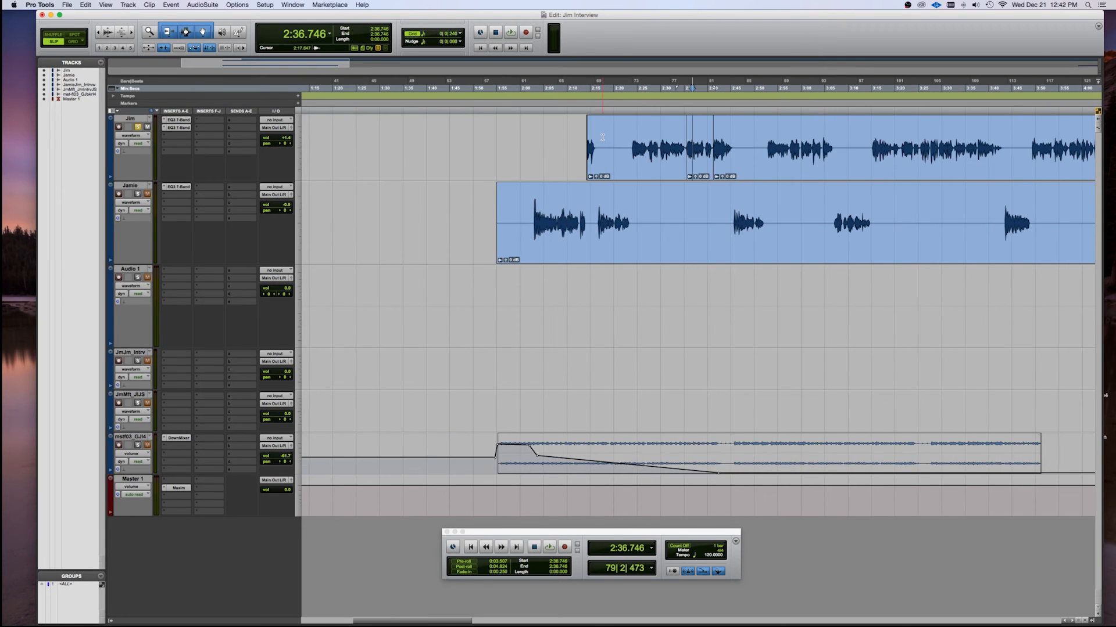
pyautogui.click(630, 128)
pyautogui.click(630, 128)
pyautogui.press('t')
pyautogui.press('t')
pyautogui.press('t')
pyautogui.press('t')
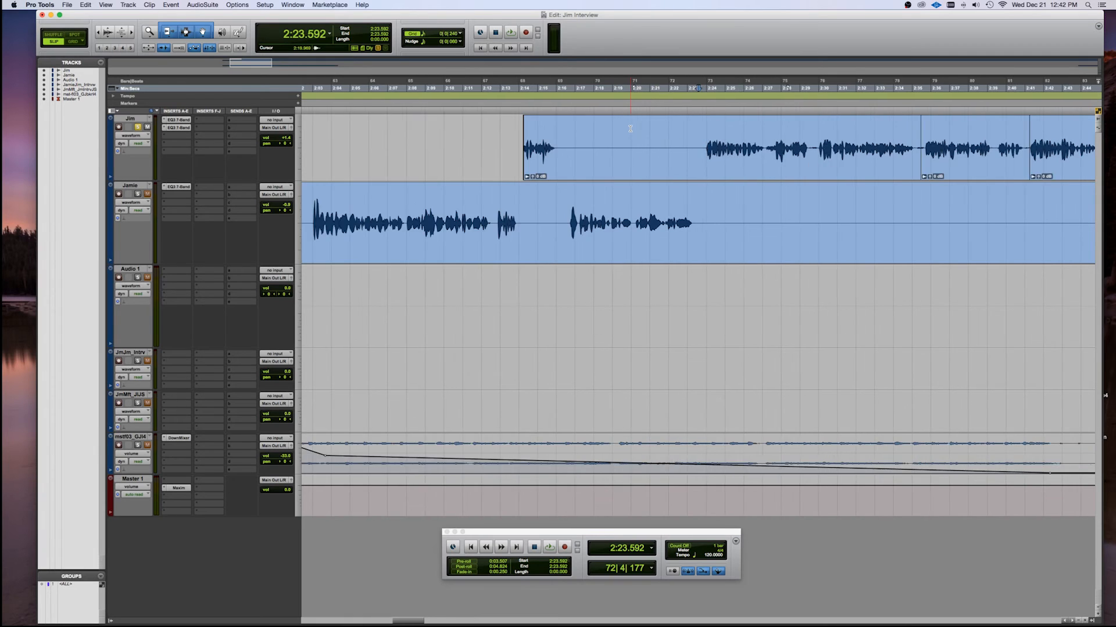
pyautogui.hscroll(5, 630, 129)
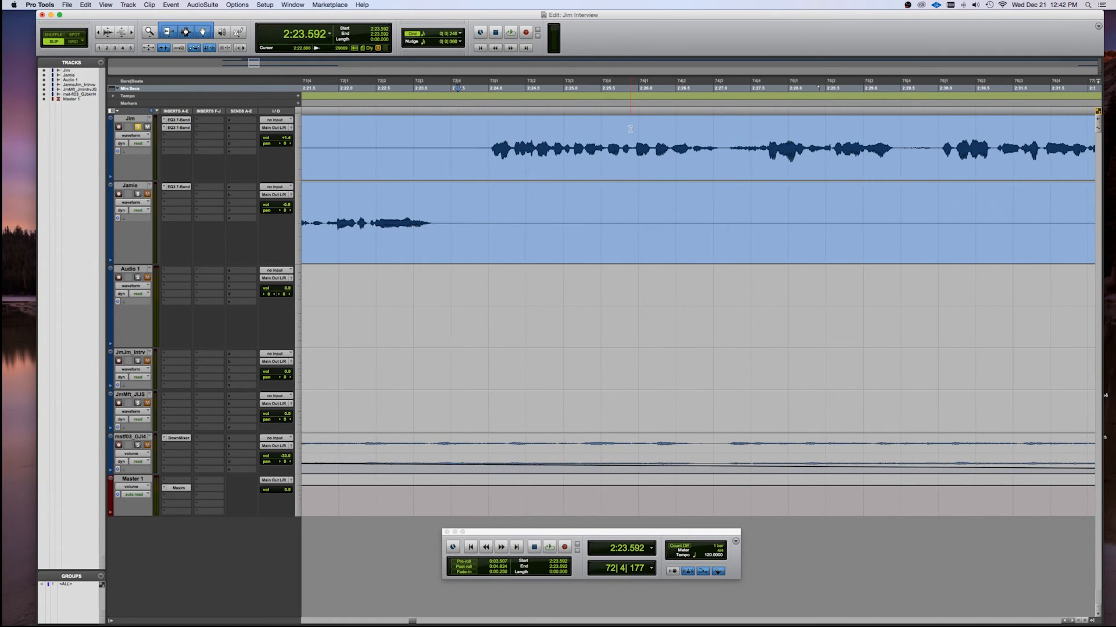
pyautogui.hscroll(2, 660, 118)
pyautogui.hscroll(6, 661, 118)
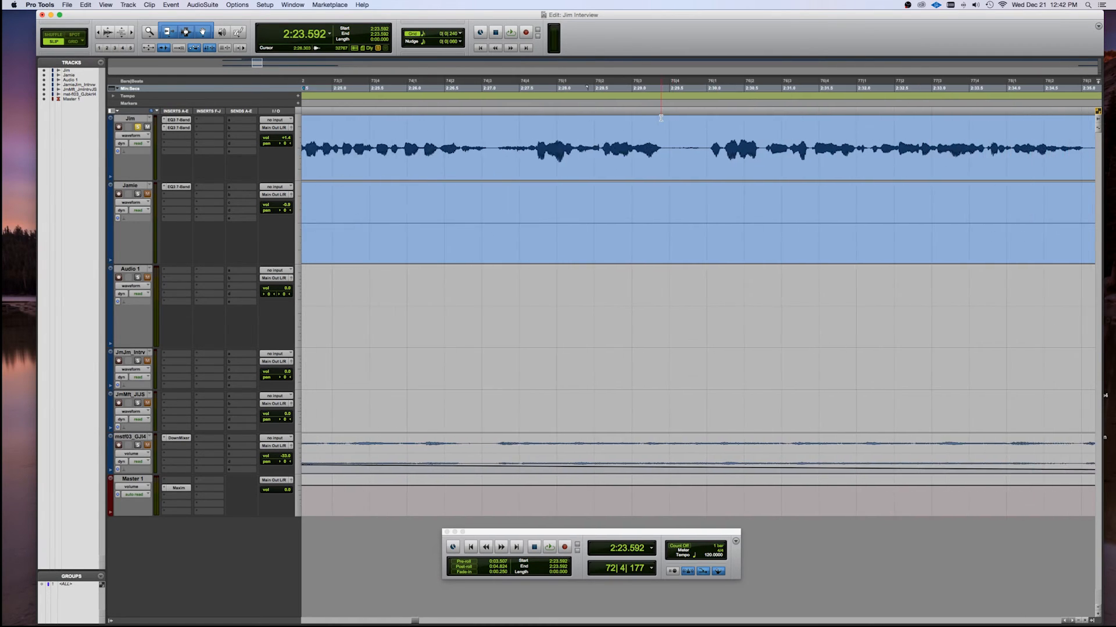
pyautogui.click(552, 135)
pyautogui.press('space')
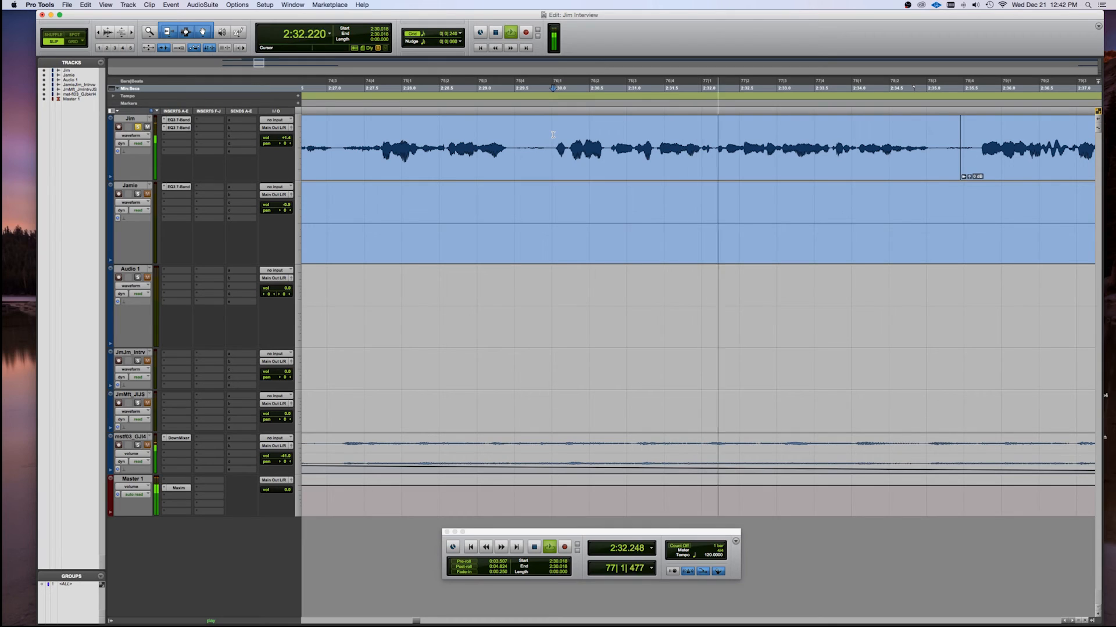
pyautogui.press('space')
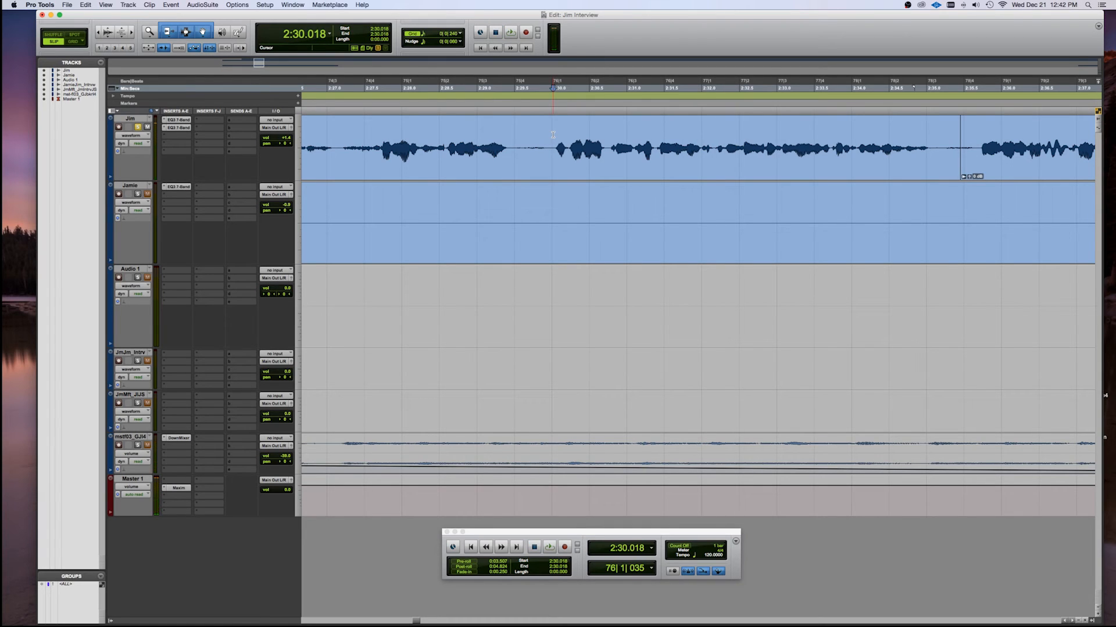
# - Separate the range from about 2:30.02 to 2:30.74 on the first voice track into its own clip
pyautogui.moveTo(552, 134); pyautogui.dragTo(606, 135)
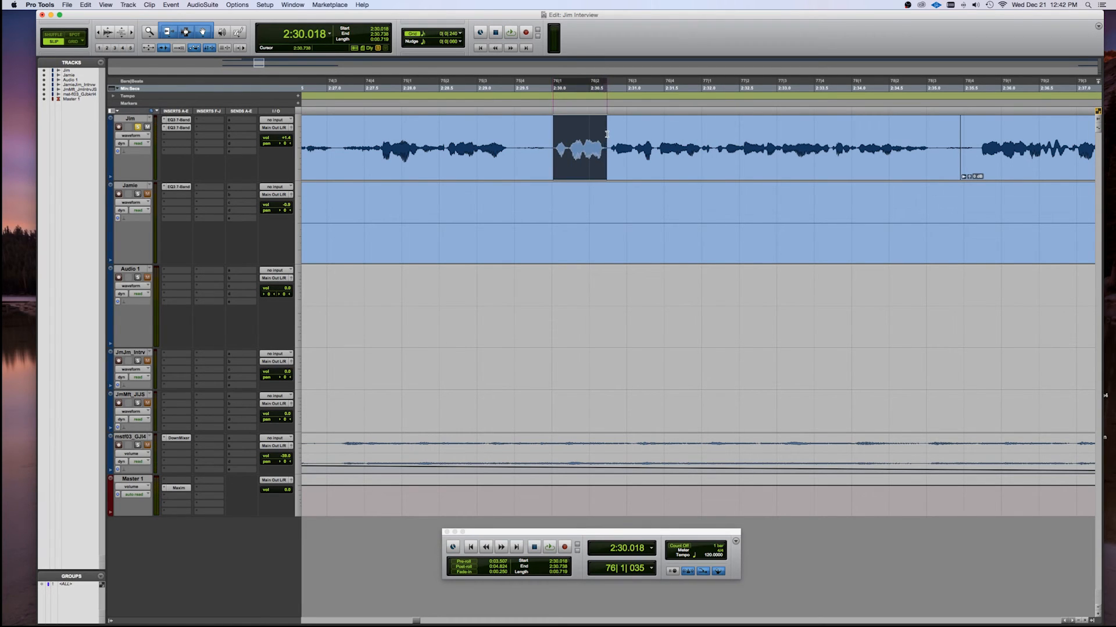
pyautogui.press('super+e')
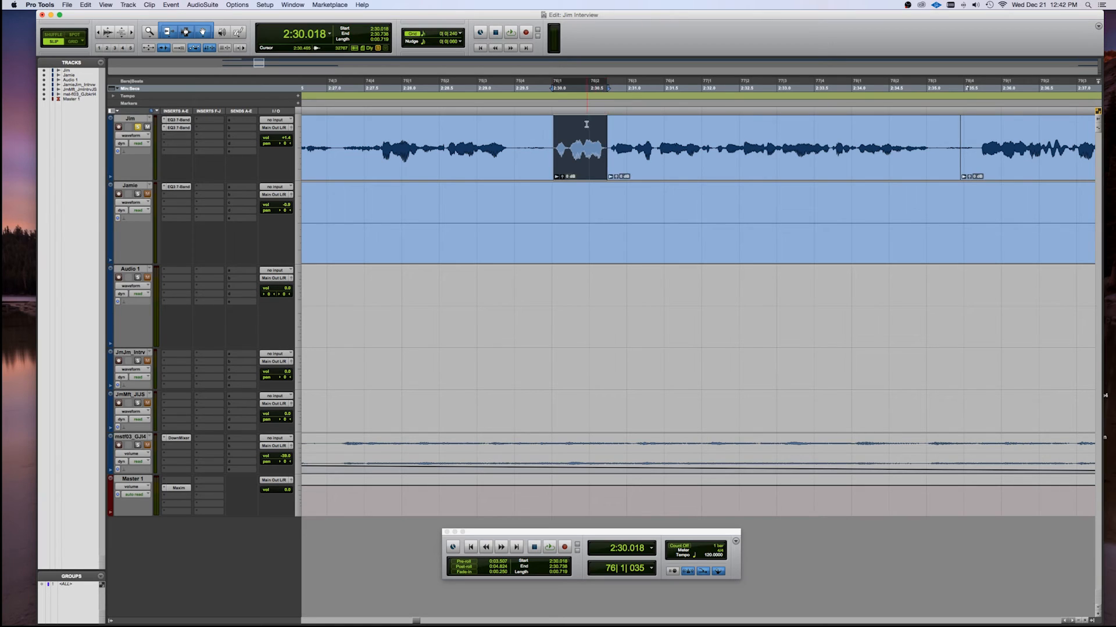
pyautogui.click(586, 124)
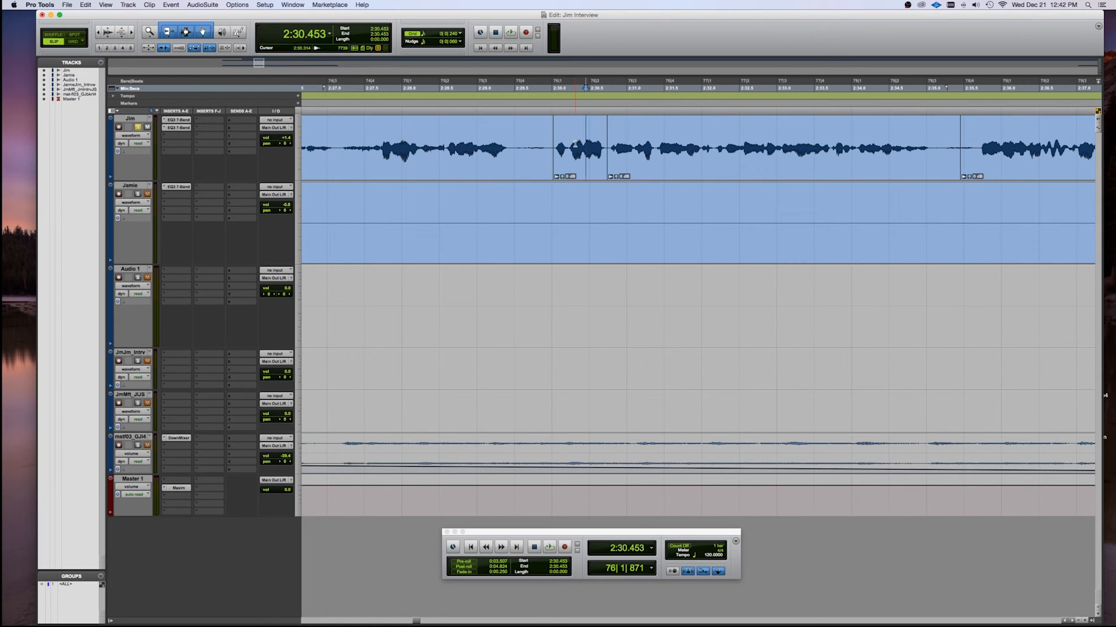
# - Lower the short separated clip's gain to about -2.8 dB and play the result from about 2:29.77
pyautogui.click(562, 177)
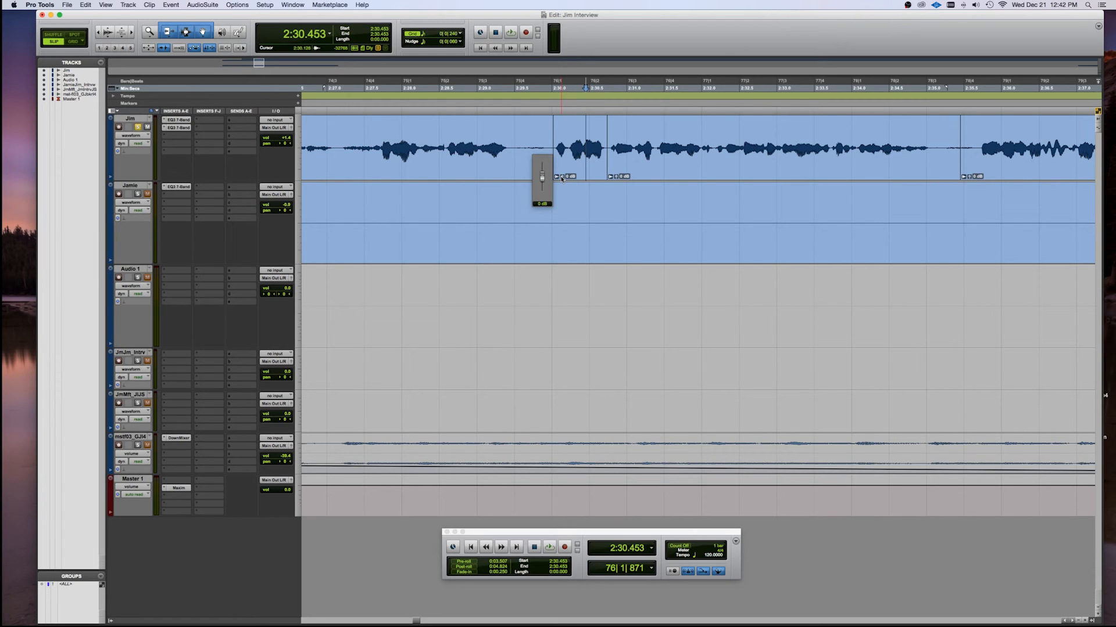
pyautogui.moveTo(562, 178); pyautogui.dragTo(562, 180)
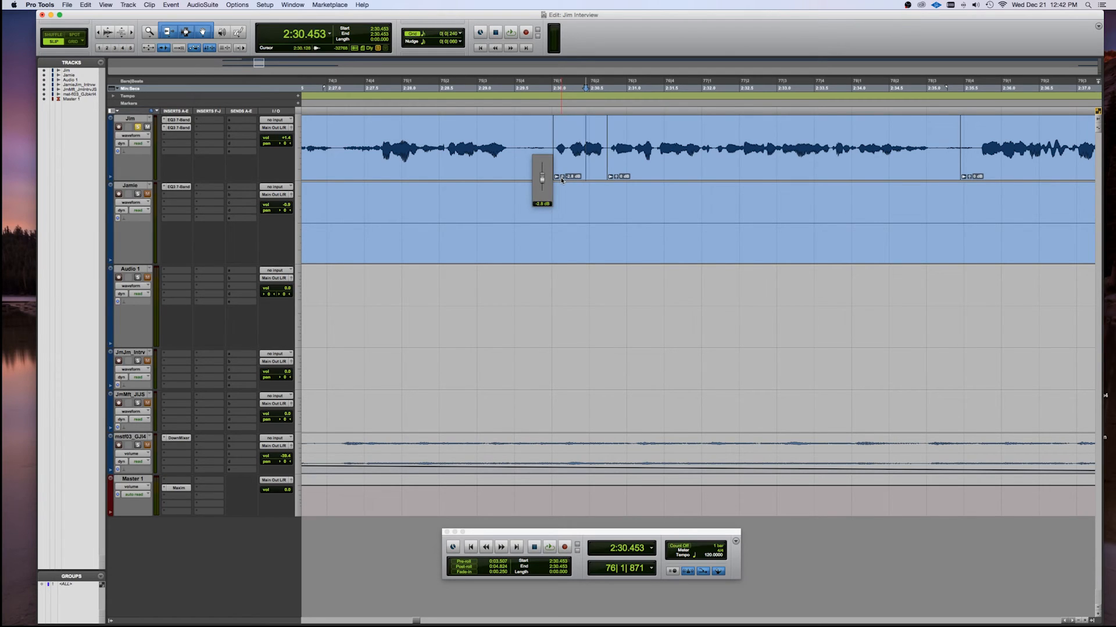
pyautogui.click(534, 131)
pyautogui.press('space')
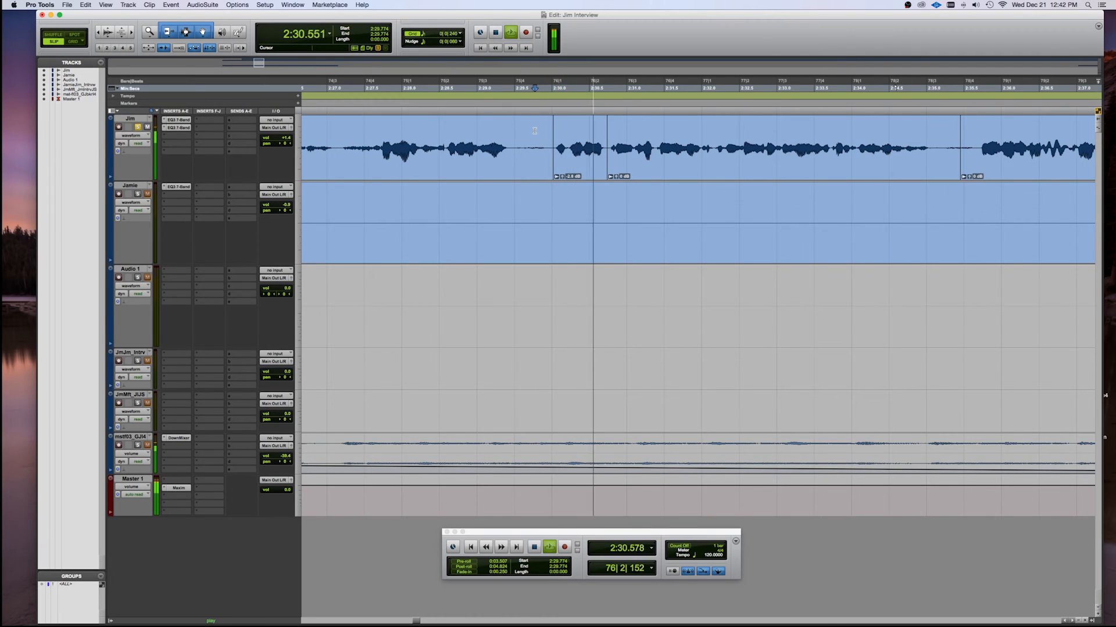
pyautogui.press('space')
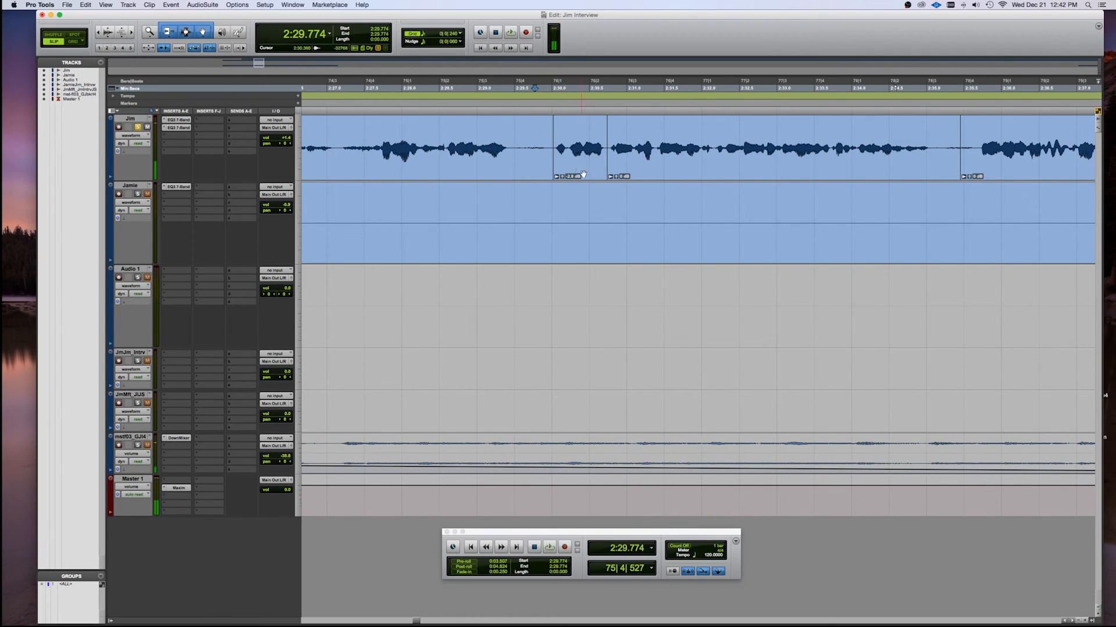
pyautogui.doubleClick(582, 144)
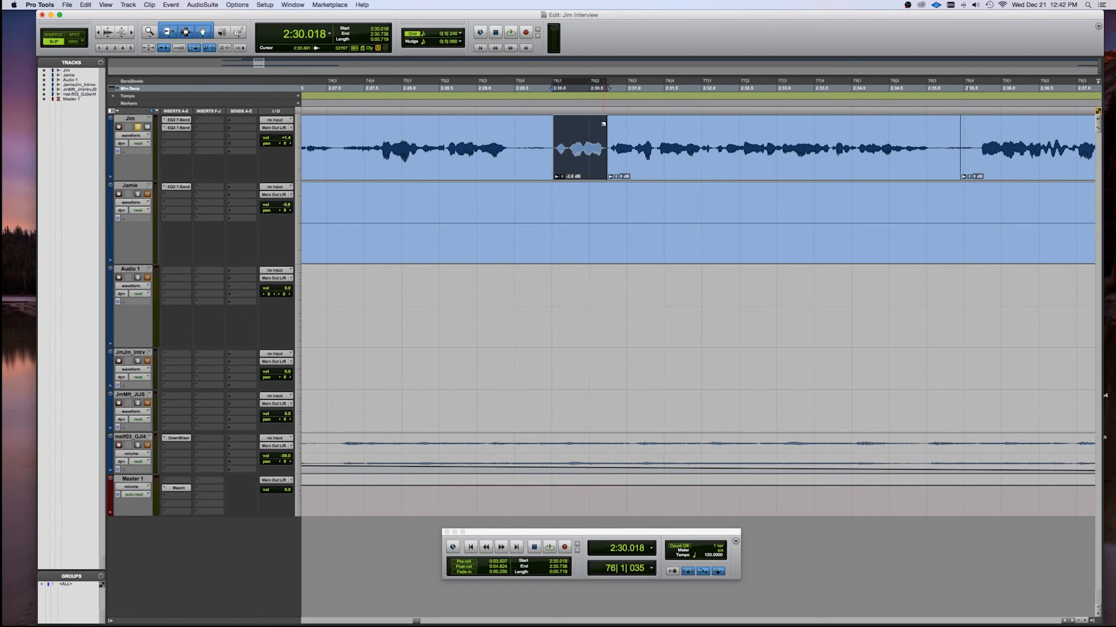
pyautogui.click(588, 128)
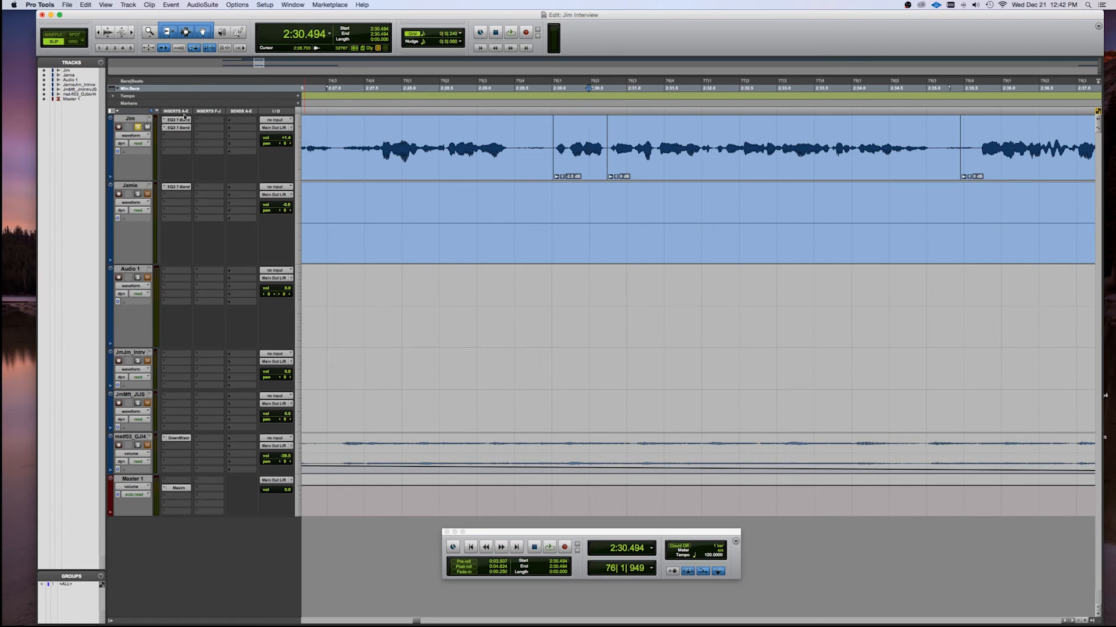
# - Undo the clip gain change and the clip separation, and place the edit cursor at about 2:30.62 on the first voice track
pyautogui.click(586, 137)
pyautogui.press('super+z')
pyautogui.press('super+z')
pyautogui.click(598, 132)
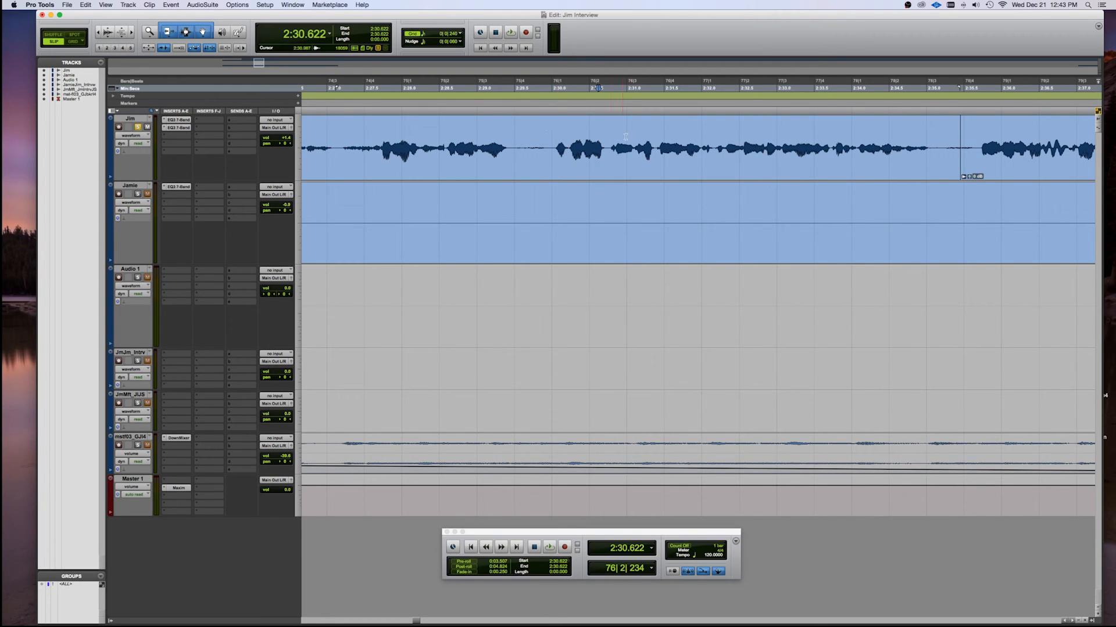
# - Show the first voice track's volume automation and lower it slightly between about 2:30.01 and 2:30.75
pyautogui.click(134, 137)
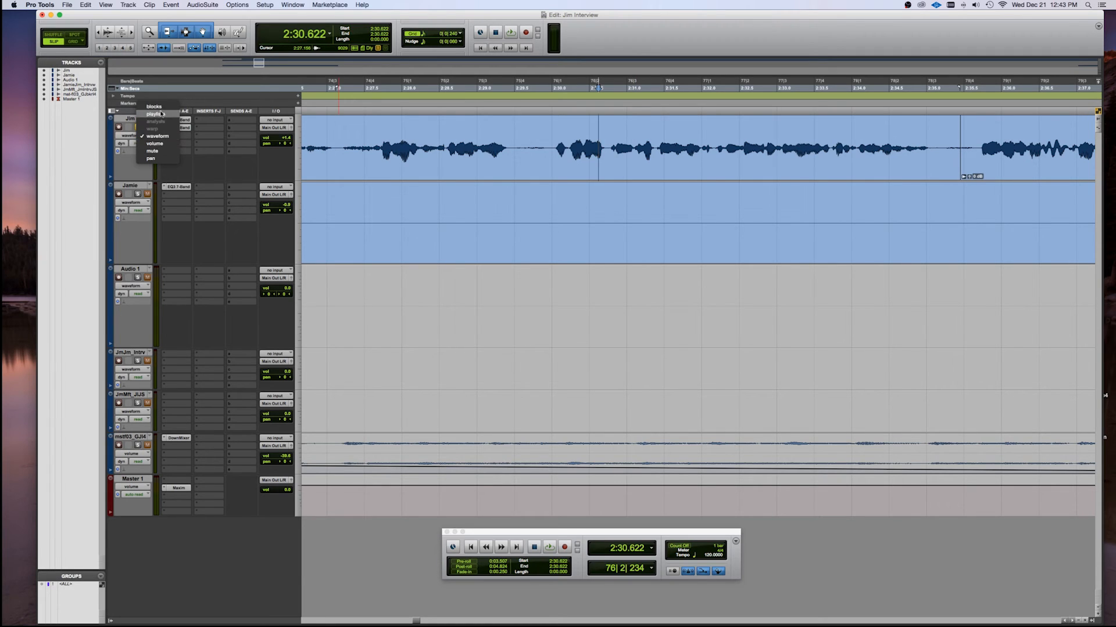
pyautogui.click(155, 143)
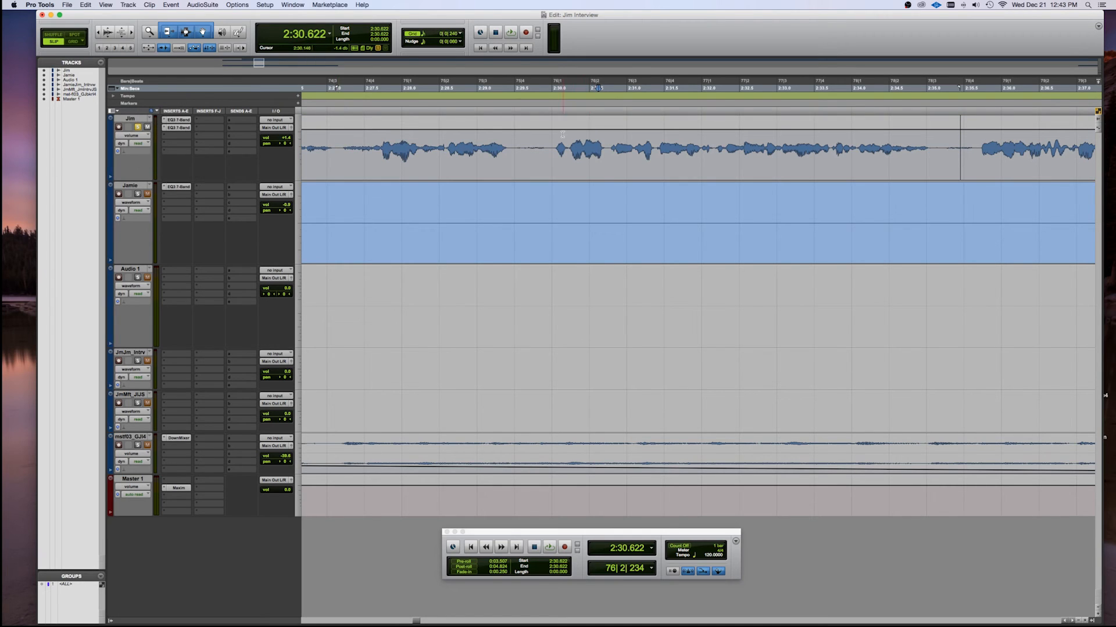
pyautogui.moveTo(552, 133); pyautogui.dragTo(588, 125)
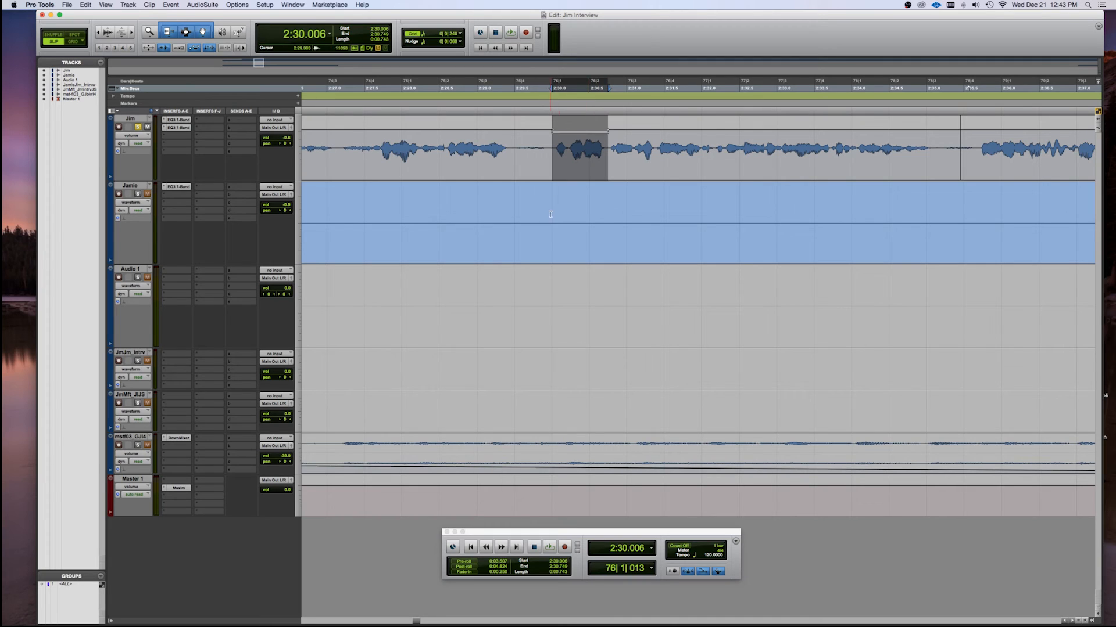
# - Slope the volume dip's edges by adjusting its start and end breakpoints, playing from about 2:29.62 before and after
pyautogui.click(523, 140)
pyautogui.press('space')
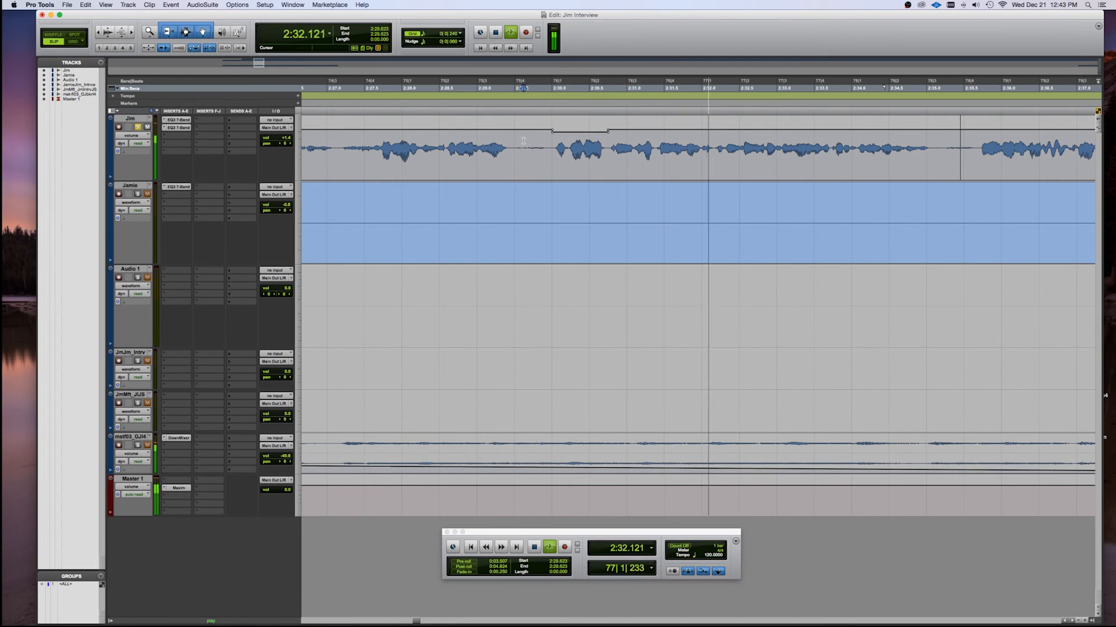
pyautogui.press('space')
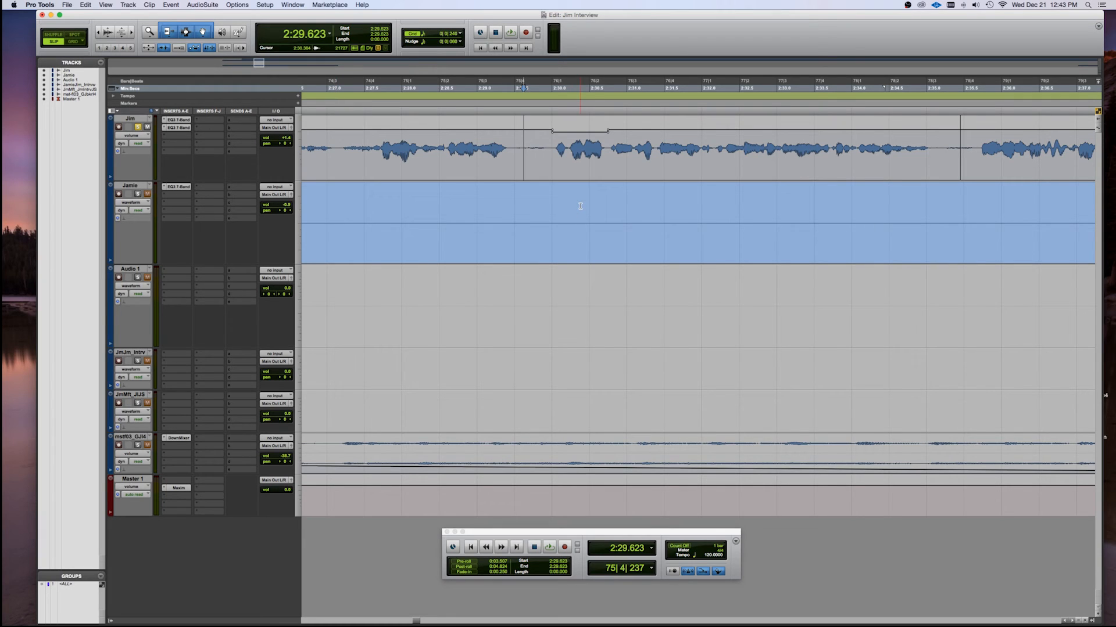
pyautogui.click(551, 131)
pyautogui.click(609, 131)
pyautogui.press('space')
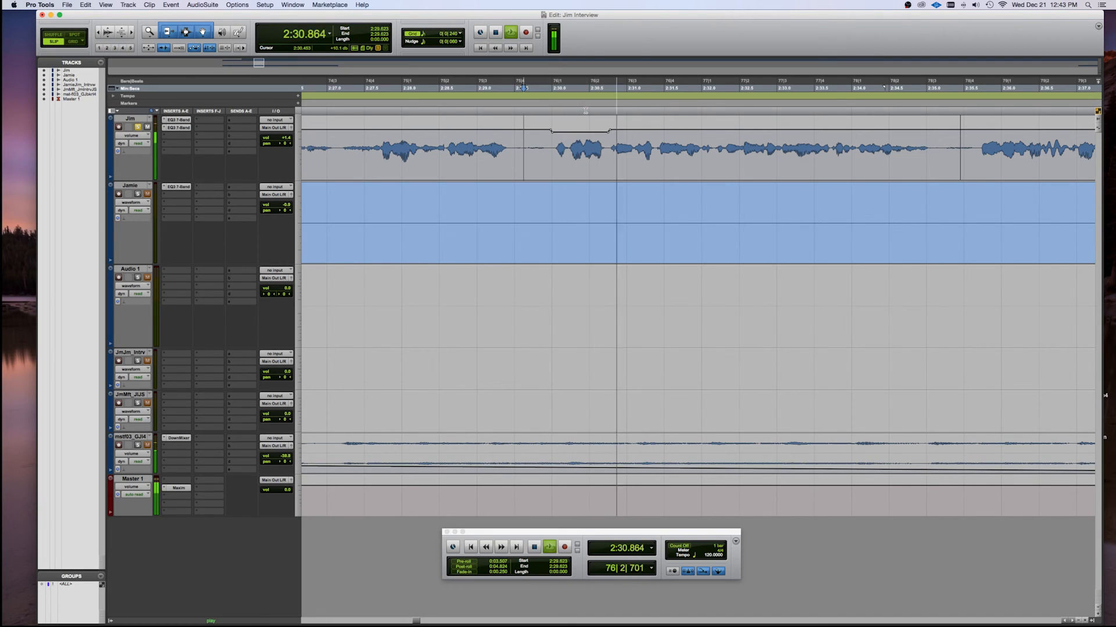
pyautogui.press('space')
# - Raise the bottom of the volume dip closer to the surrounding automation line and play the passage again
pyautogui.press('super+e')
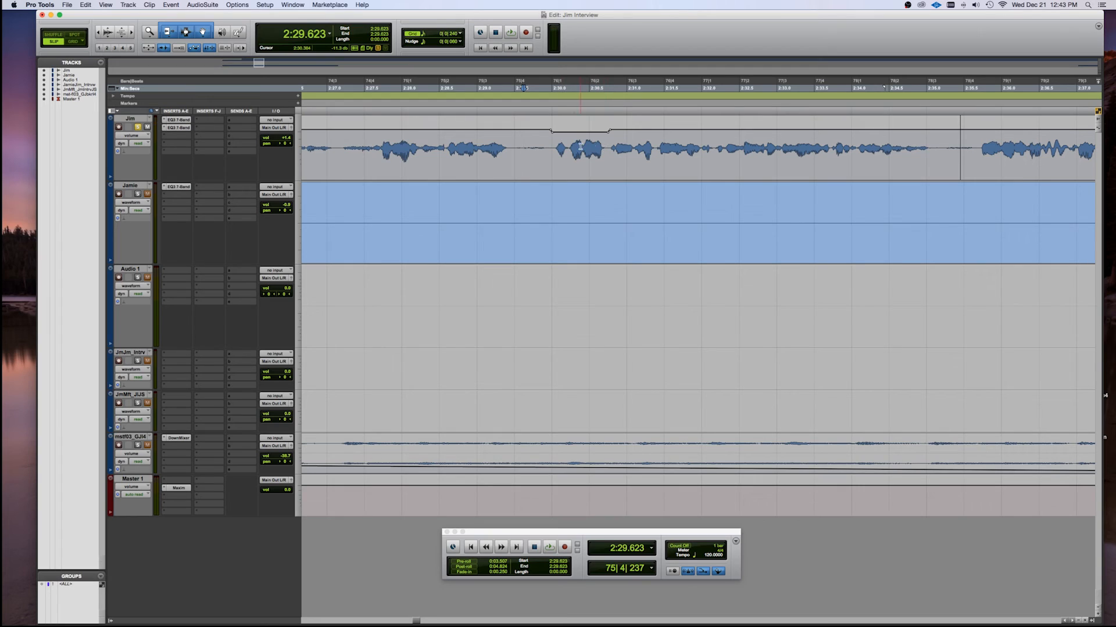
pyautogui.moveTo(581, 130); pyautogui.dragTo(580, 129)
pyautogui.press('space')
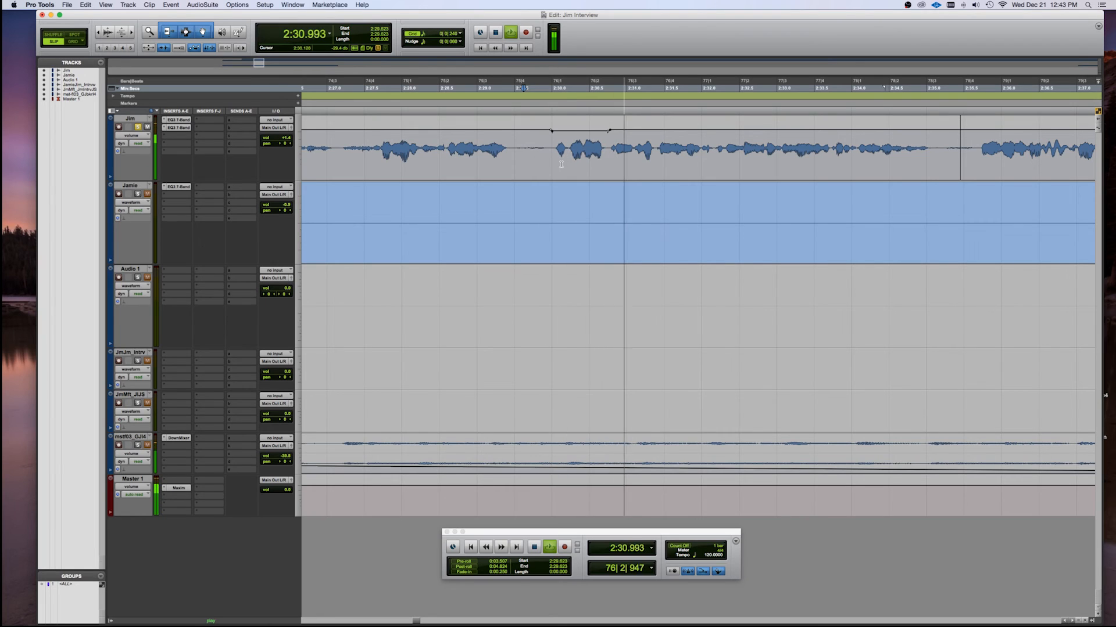
pyautogui.press('space')
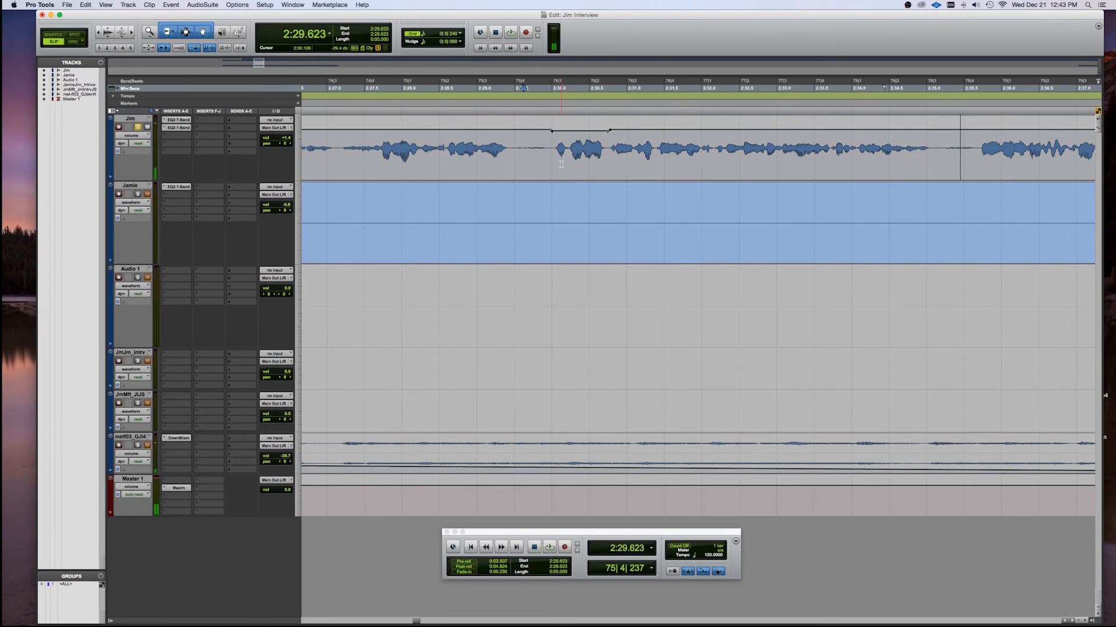
pyautogui.moveTo(575, 123); pyautogui.dragTo(575, 123)
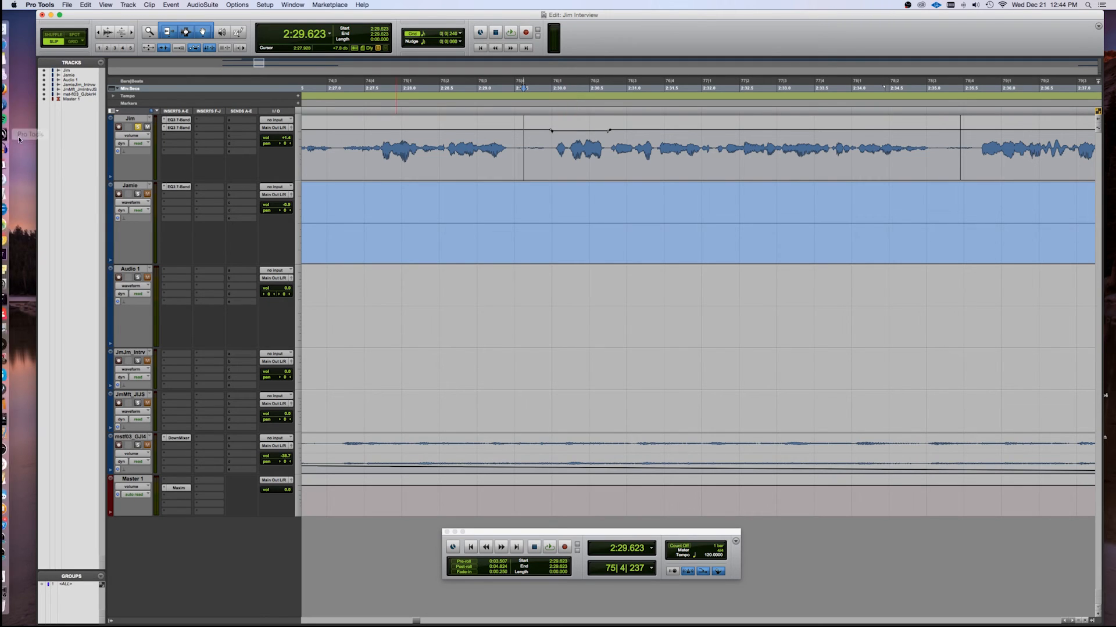
# - Return the first voice track to waveform view and place the edit cursor at about 2:29.58
pyautogui.click(146, 136)
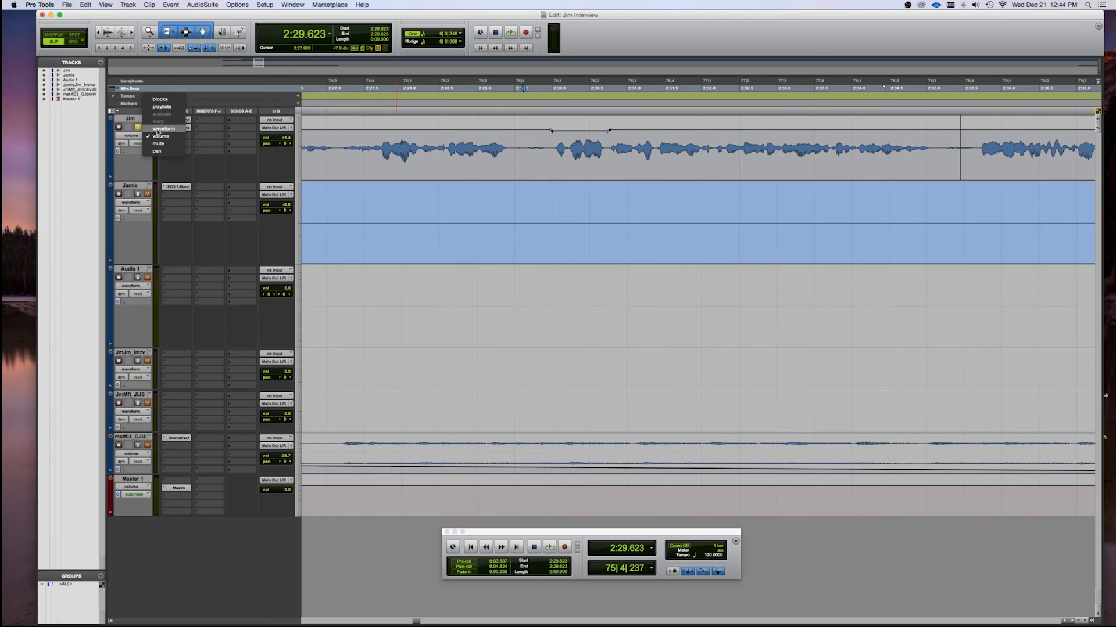
pyautogui.click(157, 128)
pyautogui.click(520, 126)
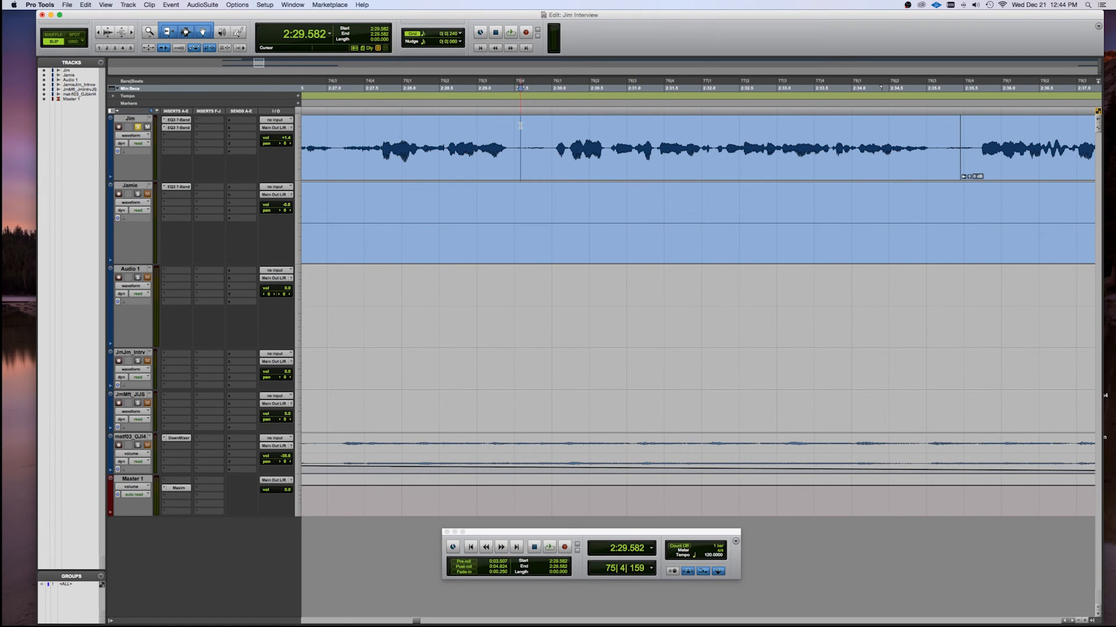
# - Play the passage in the Mix window to watch the first voice track's fader follow its automation, and return to the Edit window
pyautogui.press('super+equal')
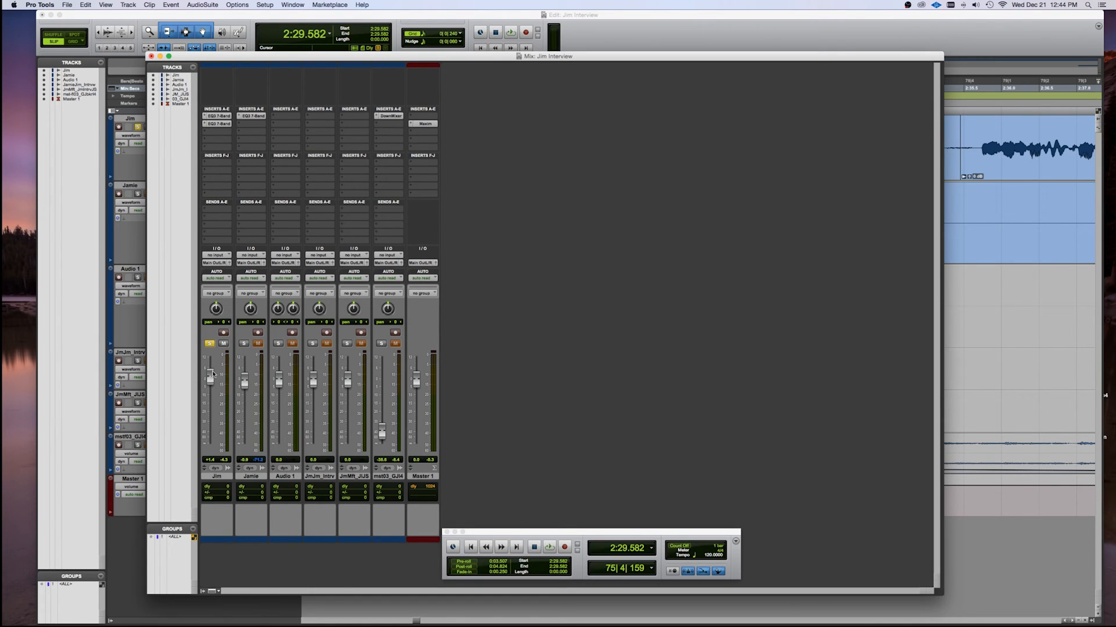
pyautogui.press('space')
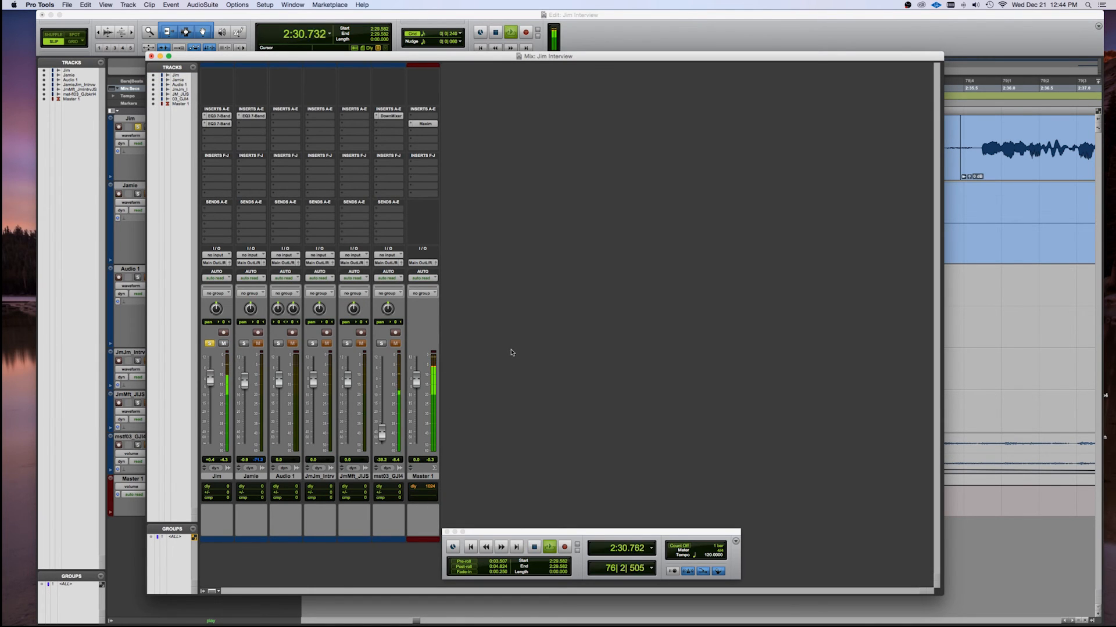
pyautogui.press('space')
pyautogui.press('space')
pyautogui.press('space')
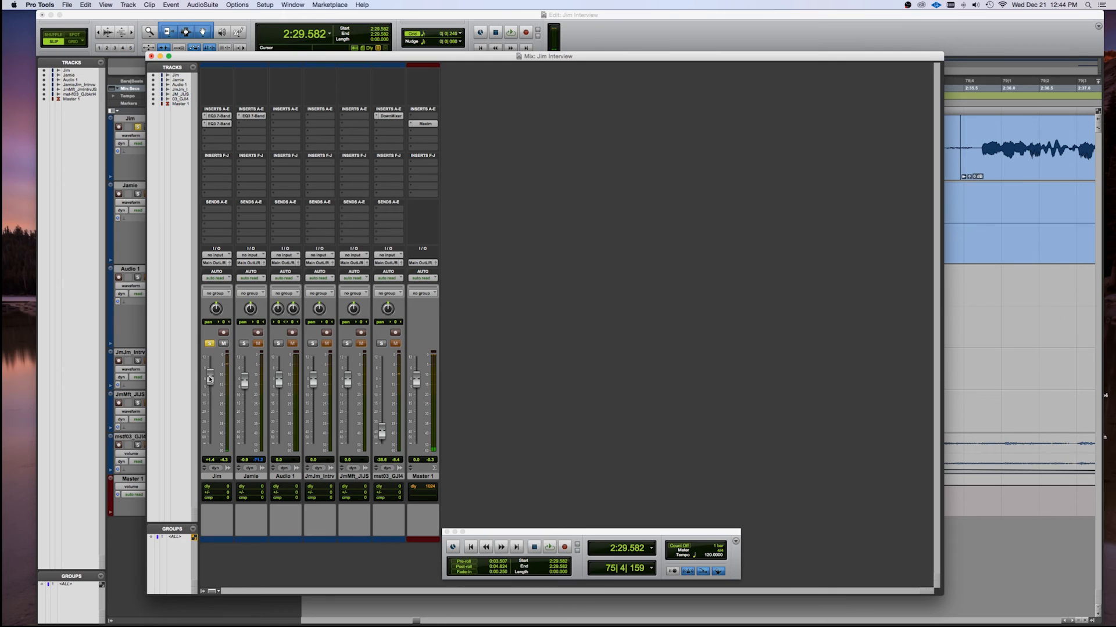
pyautogui.press('super+equal')
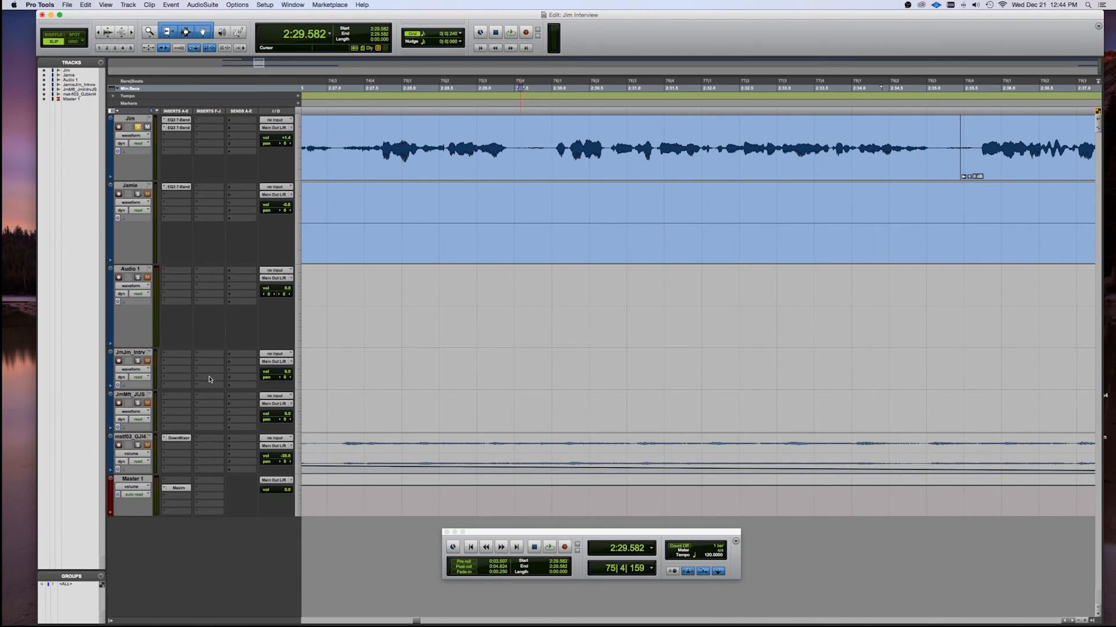
# - Create an Edit and Mix group named Group 1 containing the two voice tracks
pyautogui.click(131, 119)
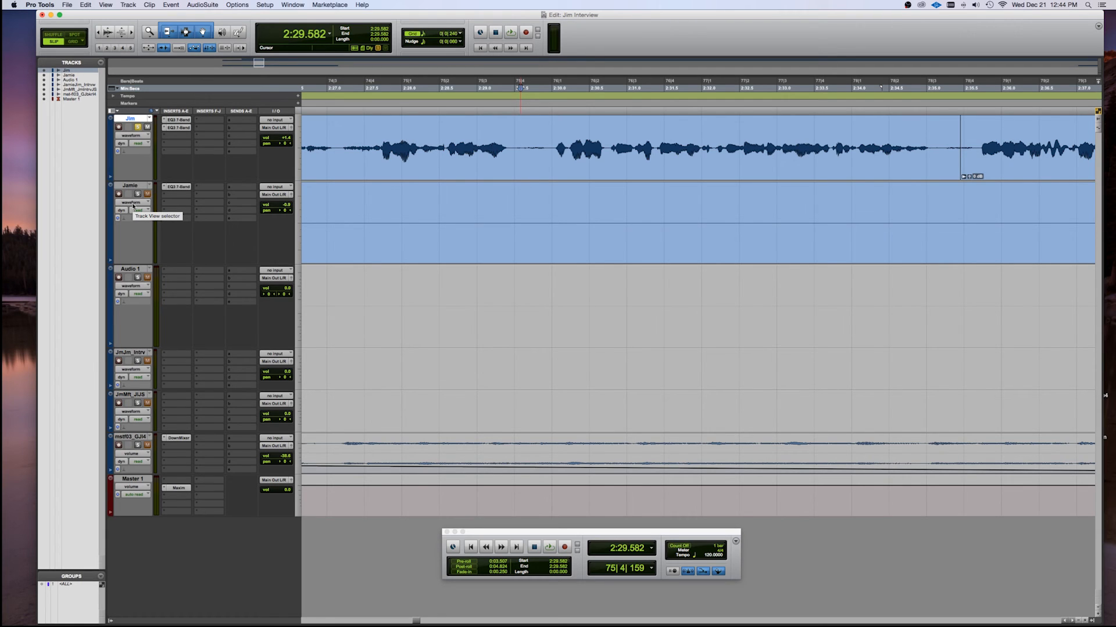
pyautogui.doubleClick(442, 221)
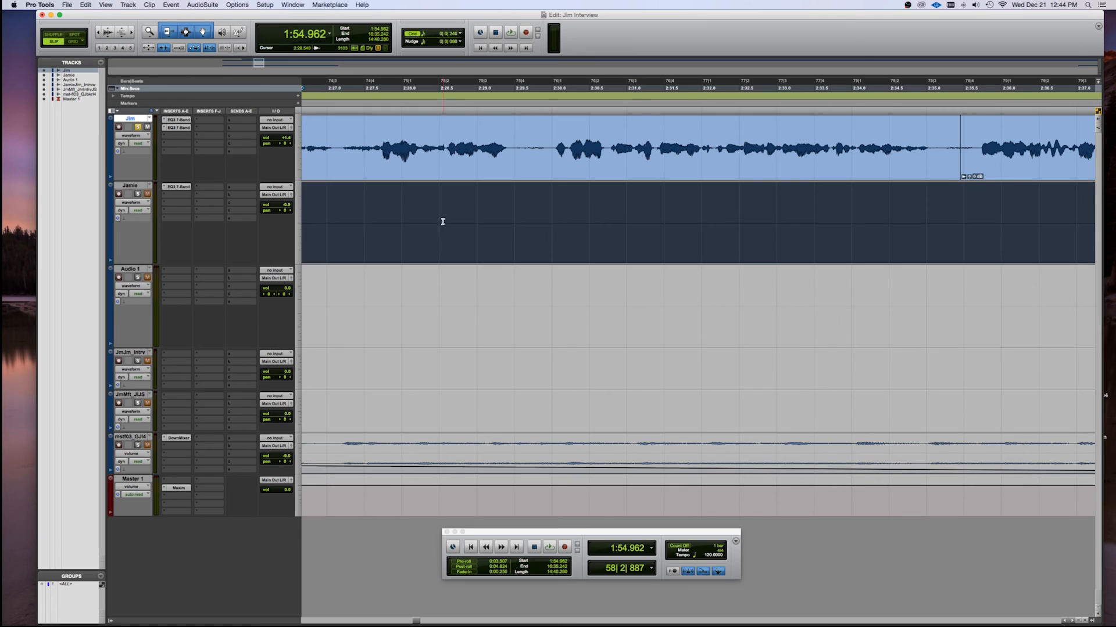
pyautogui.keyDown('shift'); pyautogui.click(451, 163); pyautogui.keyUp('shift')
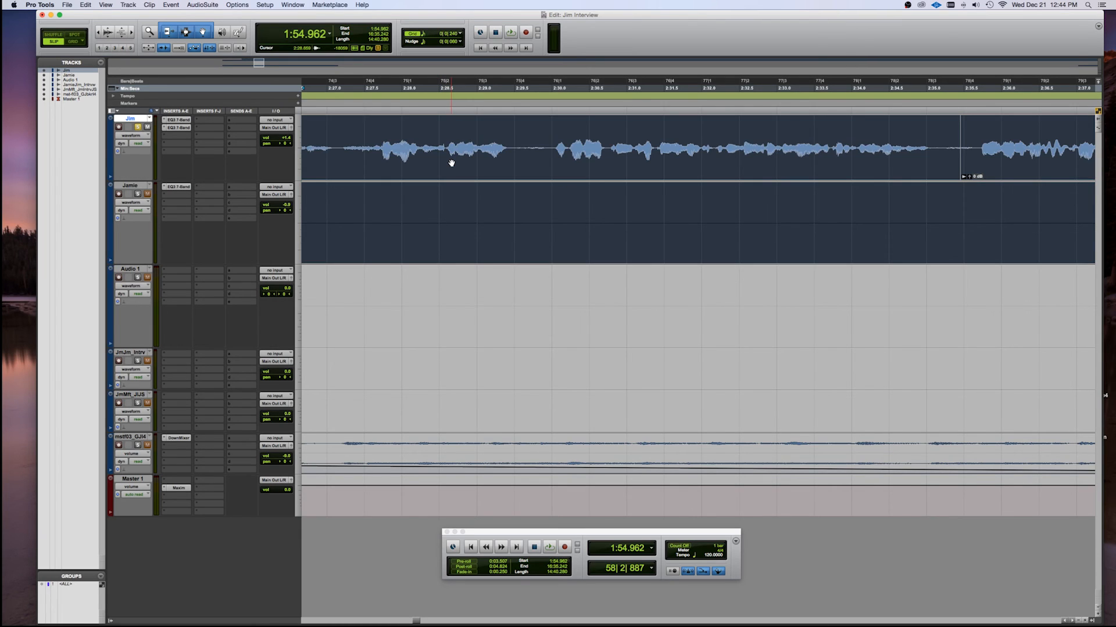
pyautogui.press('super+g')
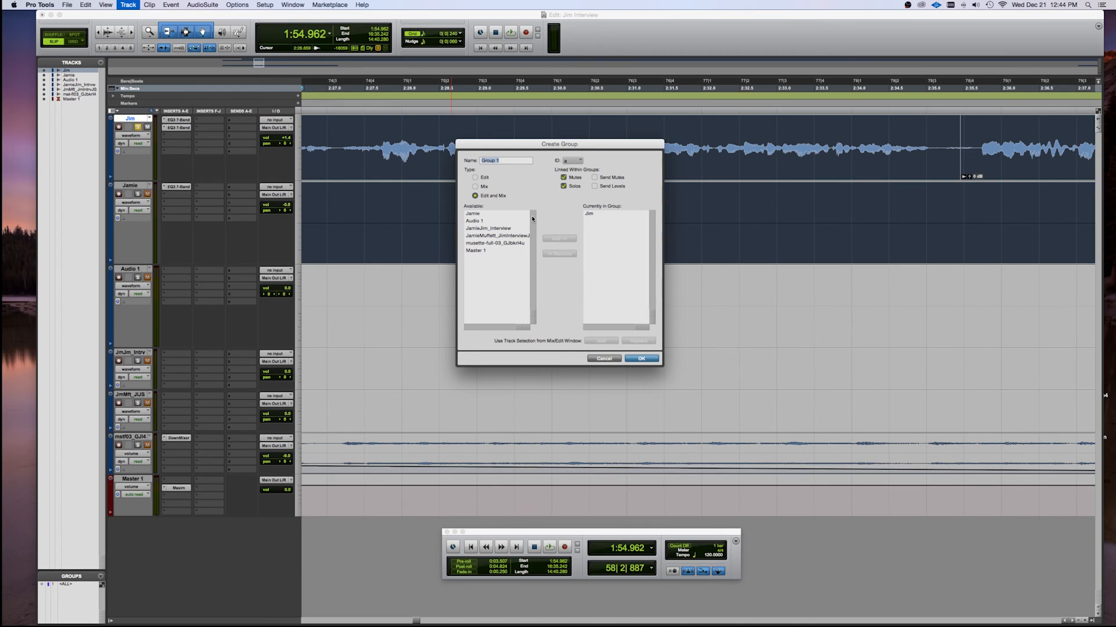
pyautogui.click(473, 213)
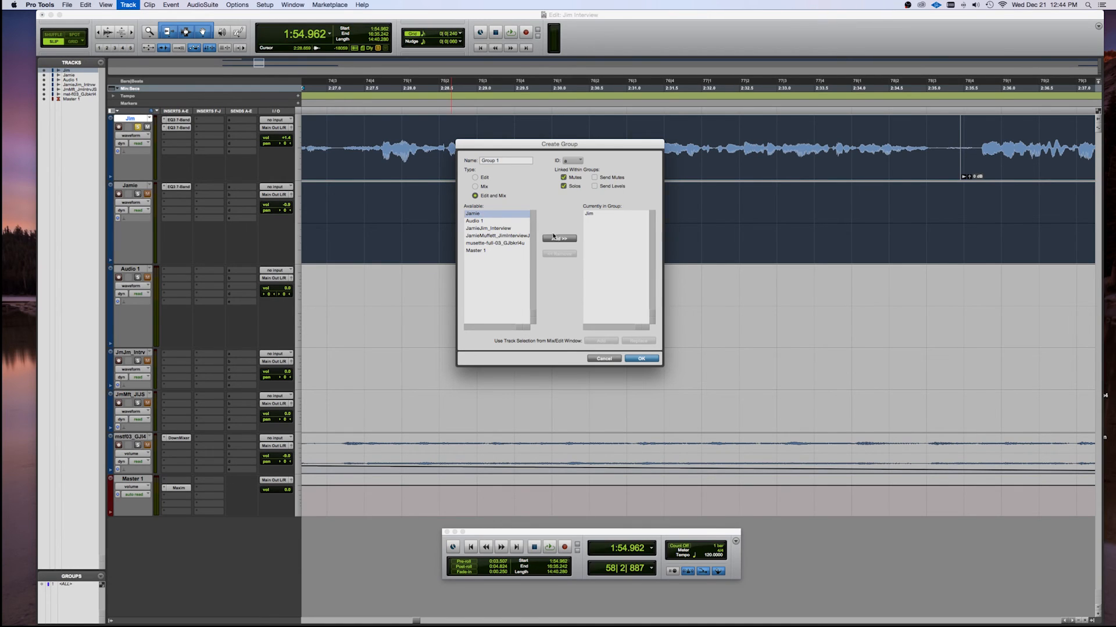
pyautogui.click(560, 239)
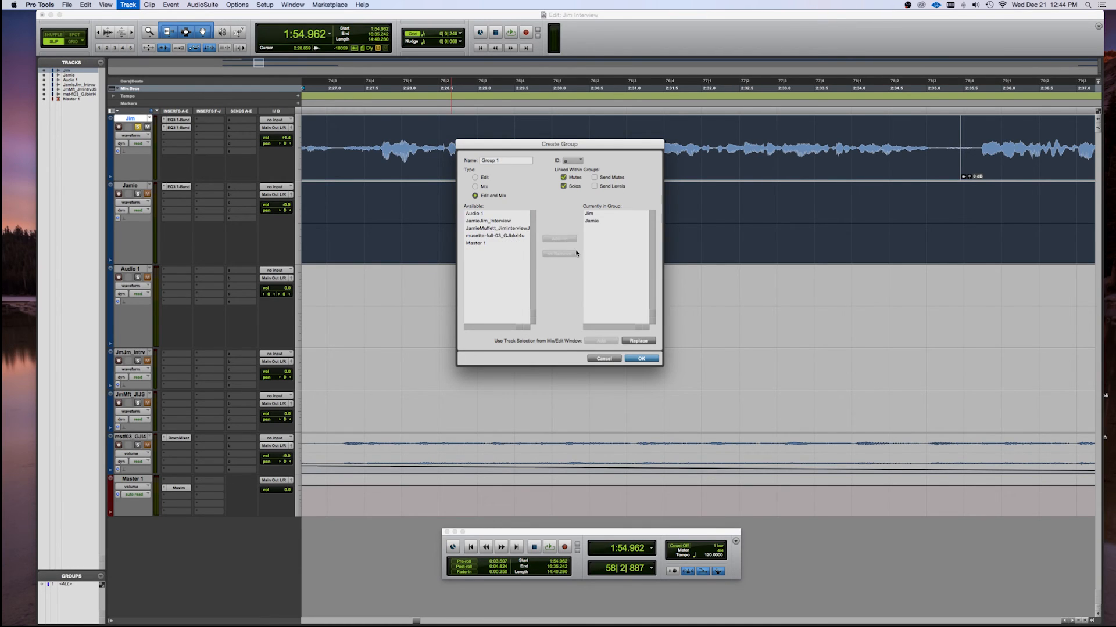
pyautogui.click(641, 358)
# - Try deleting ranges starting at about 2:31.00 and 2:33.39 across the grouped voice tracks, and undo both deletions
pyautogui.click(591, 145)
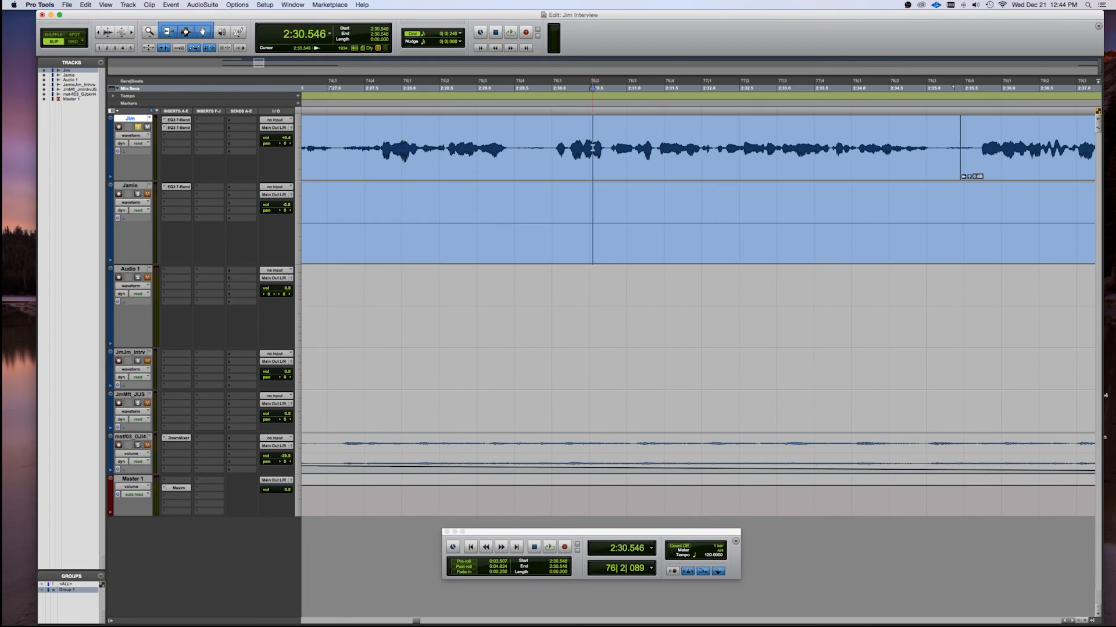
pyautogui.moveTo(626, 145); pyautogui.dragTo(739, 140)
pyautogui.press('Delete')
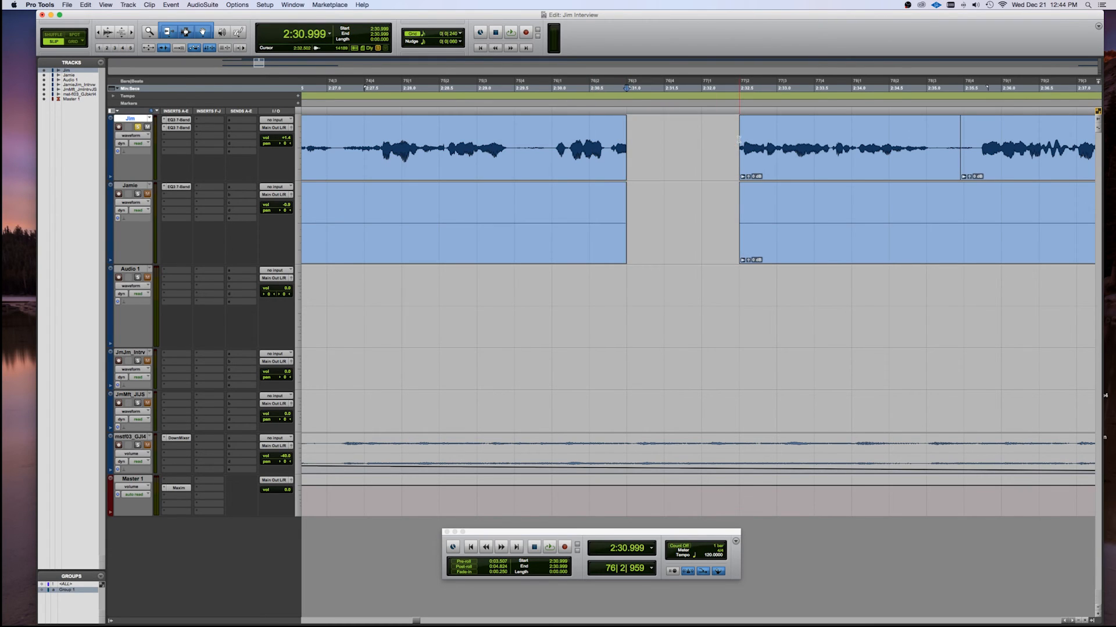
pyautogui.moveTo(805, 146); pyautogui.dragTo(877, 145)
pyautogui.press('Delete')
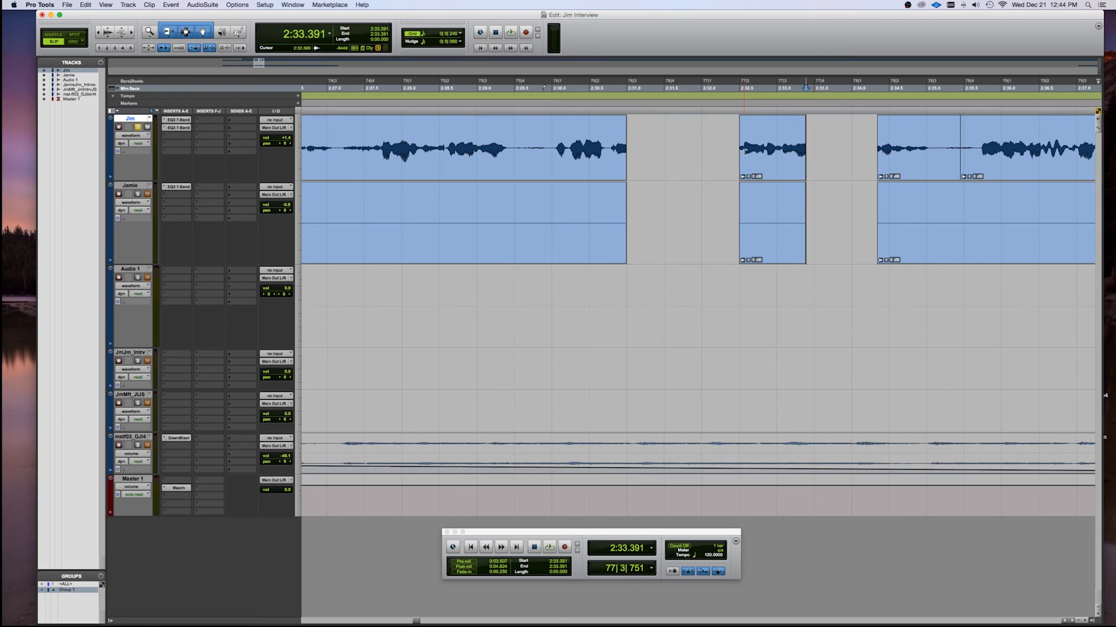
pyautogui.press('super+z')
pyautogui.press('super+z')
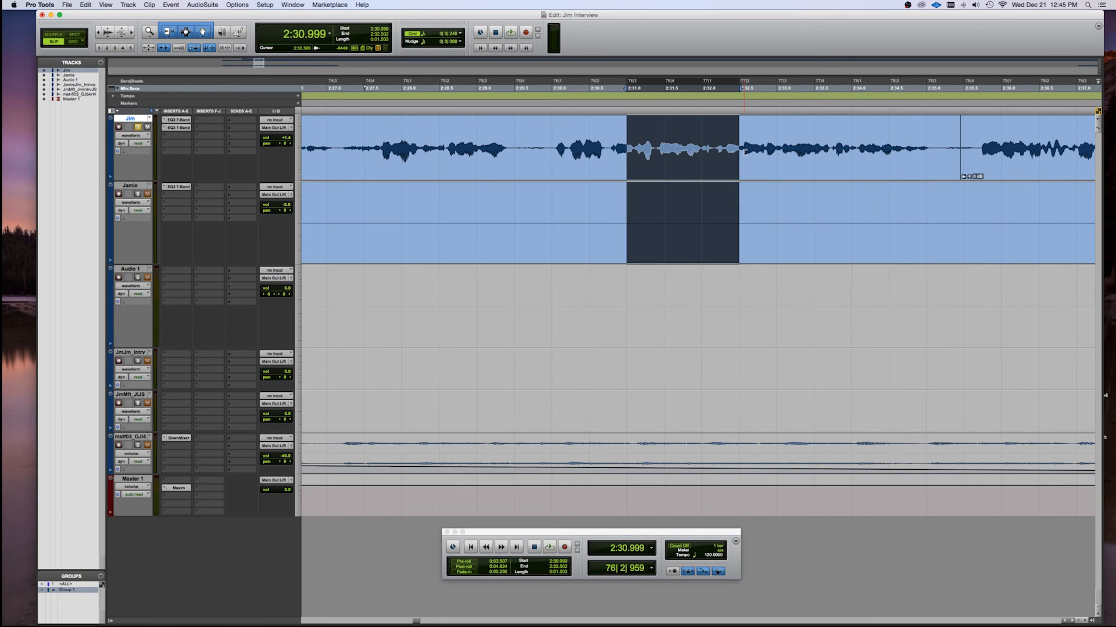
# - Deactivate Group 1 and place the edit cursor at 2:30.000 on the first voice track alone
pyautogui.click(654, 139)
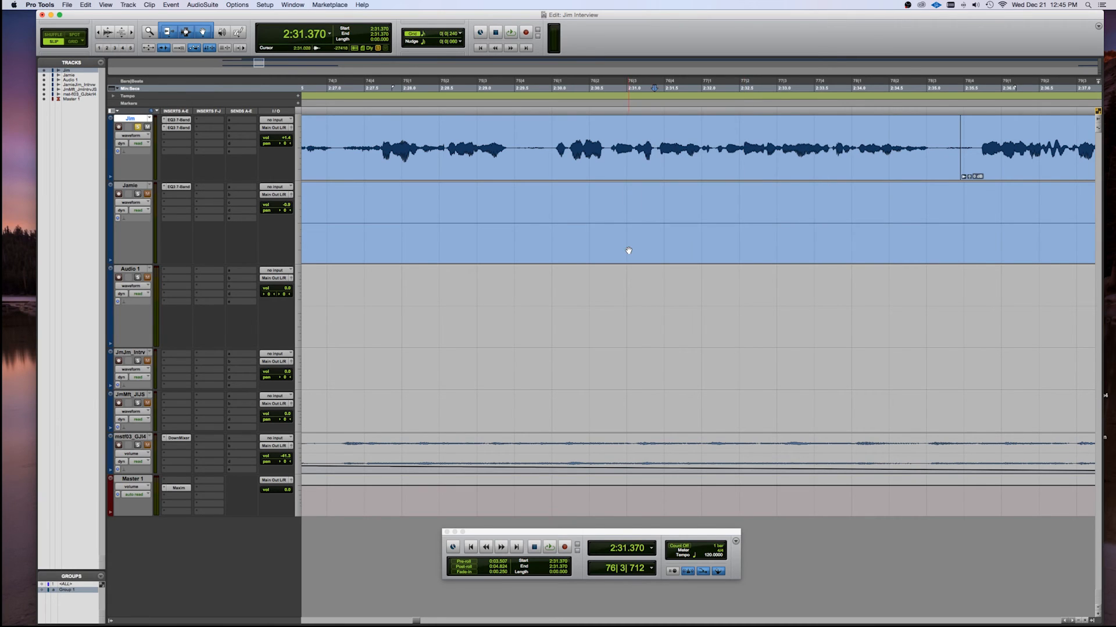
pyautogui.click(67, 591)
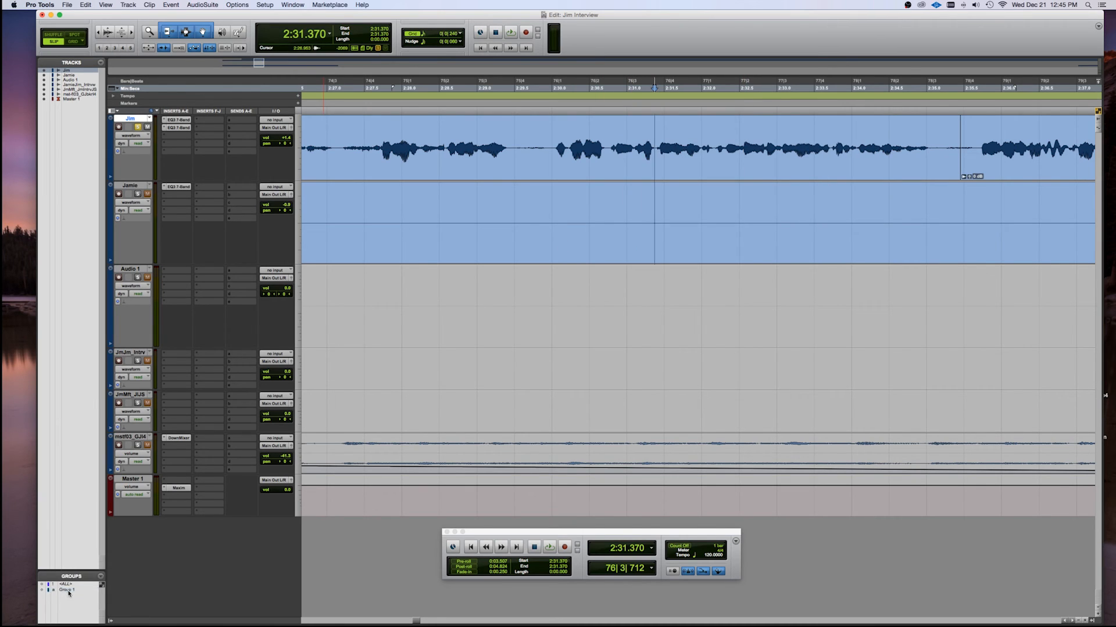
pyautogui.click(552, 138)
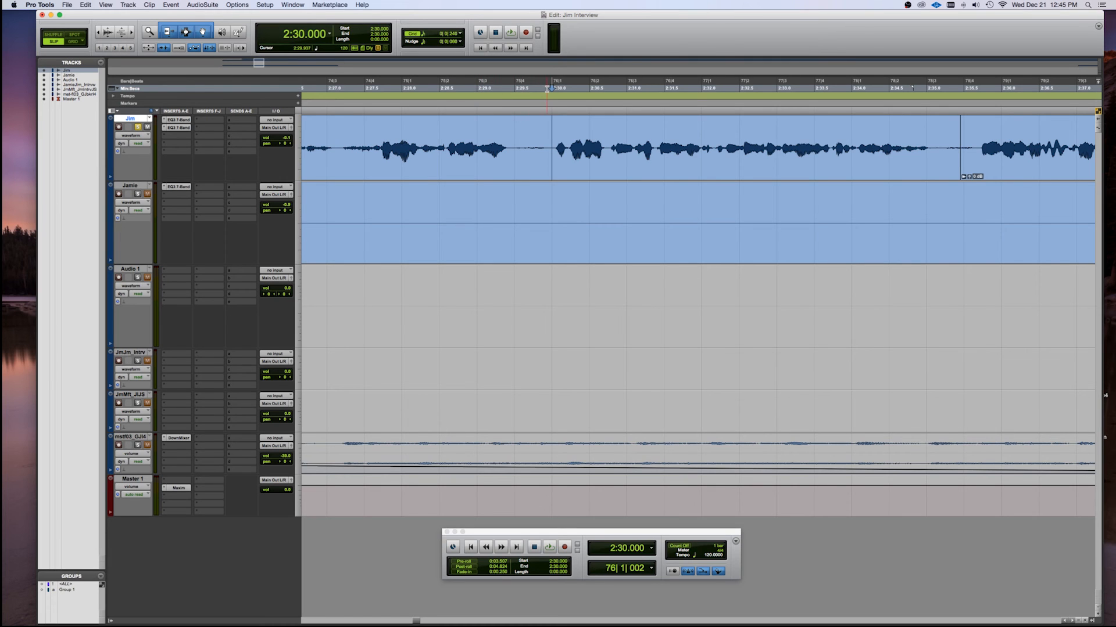
# - Hide the track and group lists and place the edit cursor at about 14:23.09 on the first voice track
pyautogui.moveTo(272, 63); pyautogui.dragTo(969, 62)
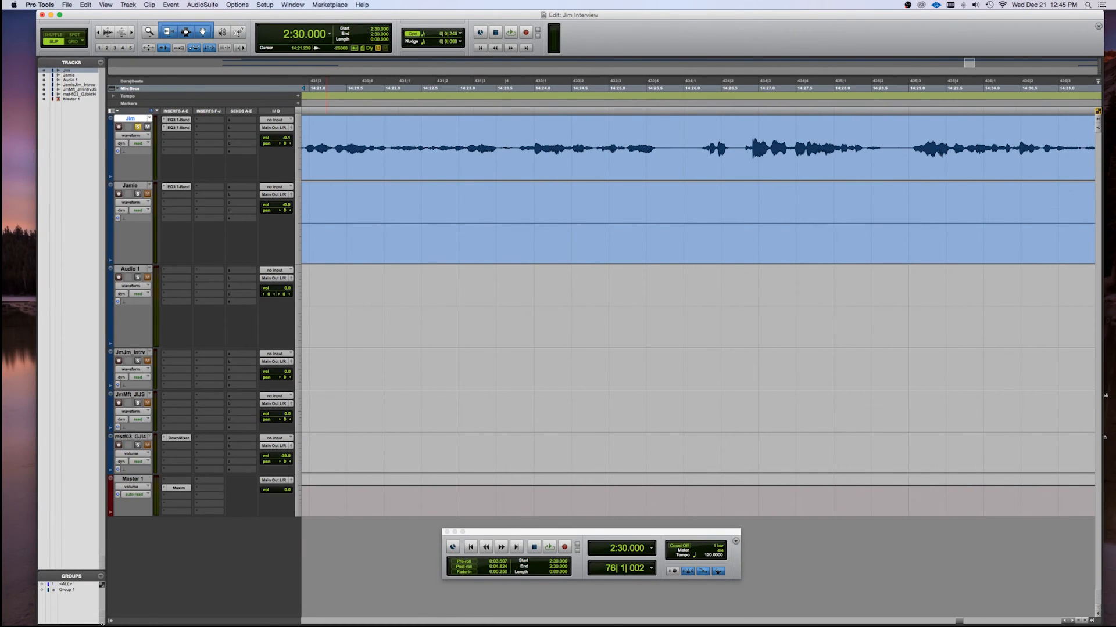
pyautogui.click(110, 622)
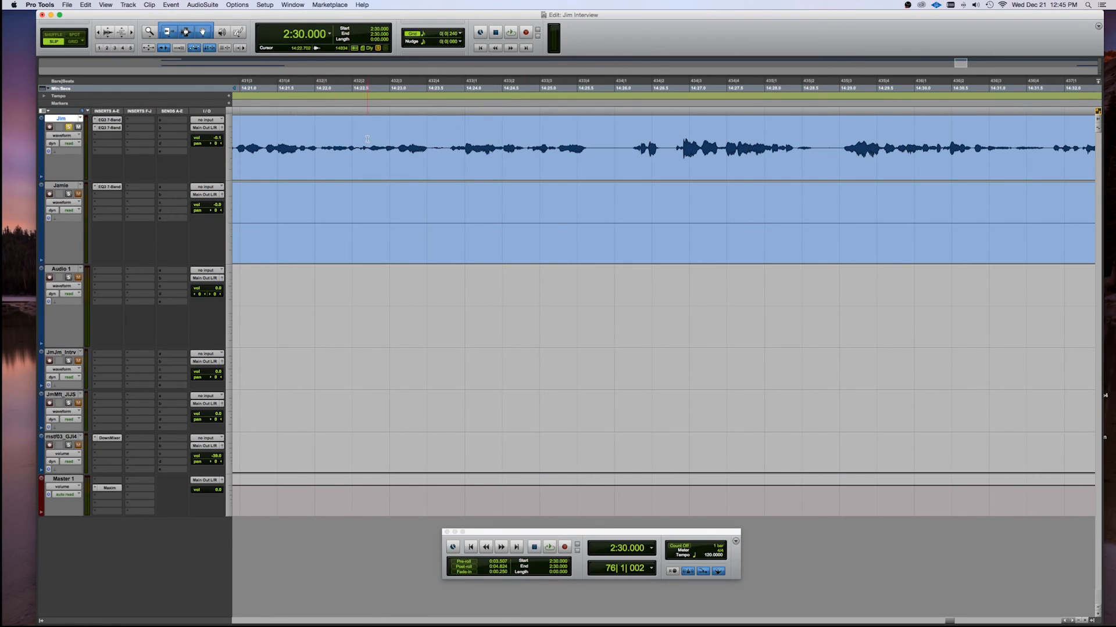
pyautogui.click(397, 140)
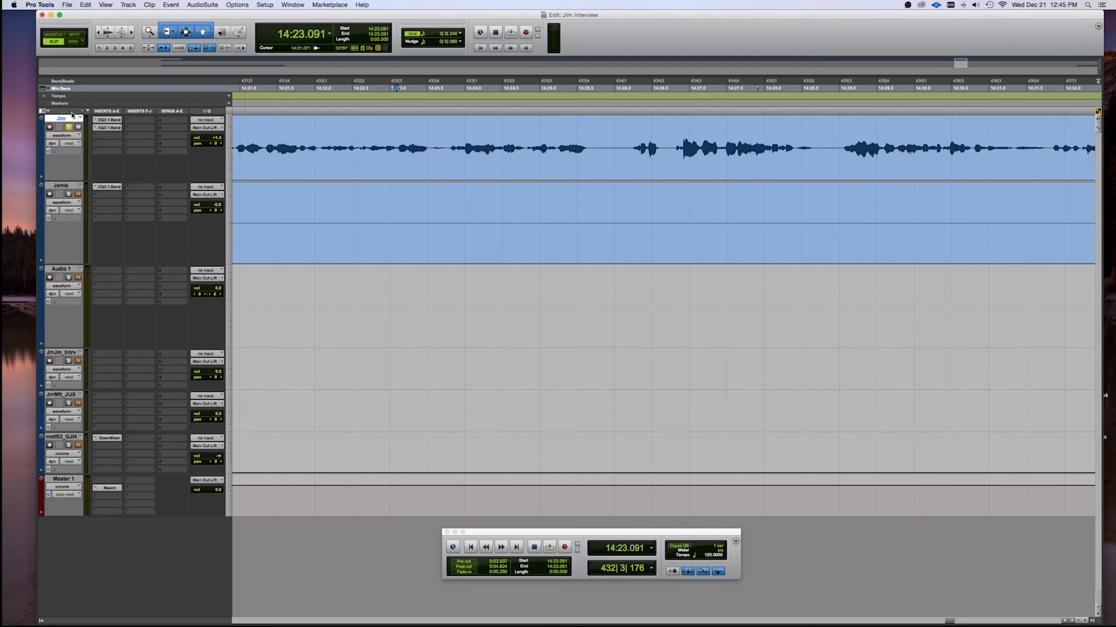
# - Hide the Inserts F-J column in the Edit window
pyautogui.click(105, 5)
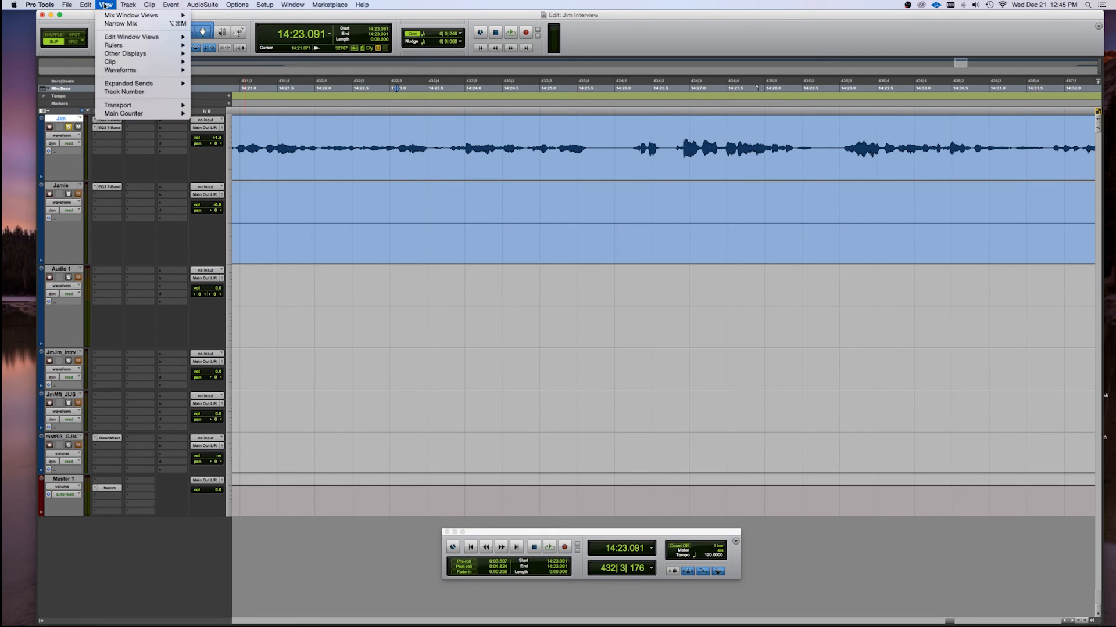
pyautogui.moveTo(132, 16)
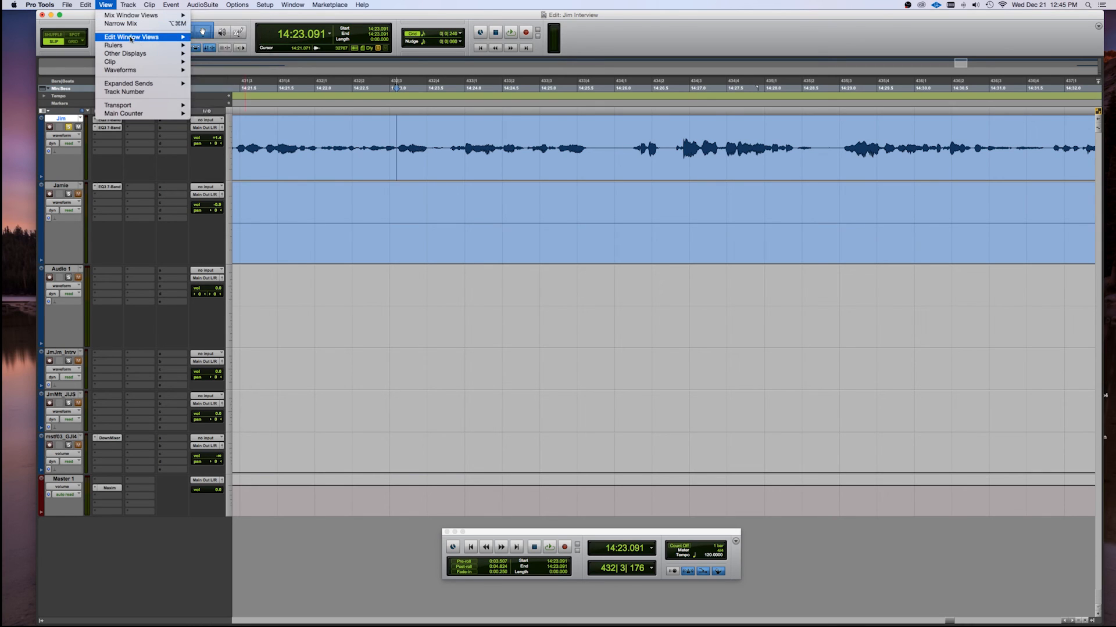
pyautogui.moveTo(138, 41)
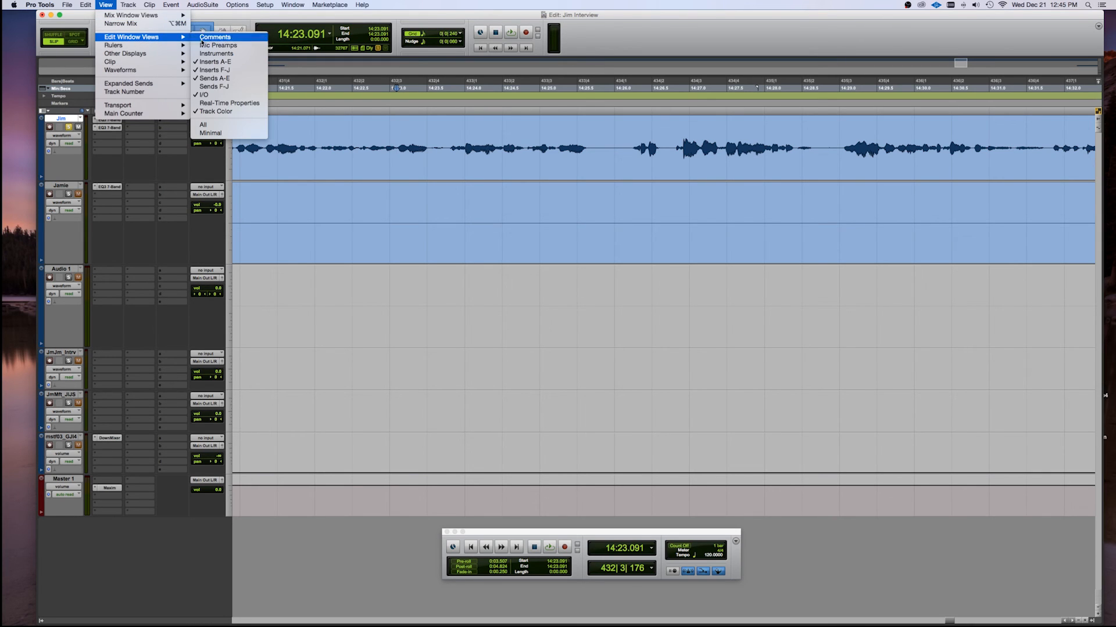
pyautogui.click(233, 74)
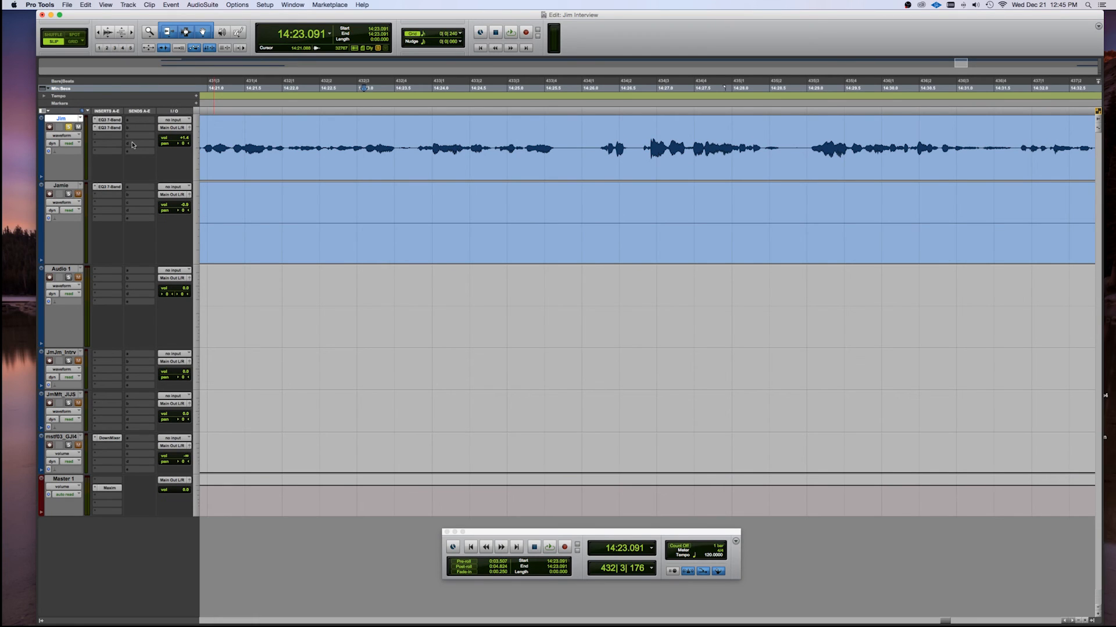
# - Examine which view options are available and enabled for the Mix window, and close that window
pyautogui.press('super+equal')
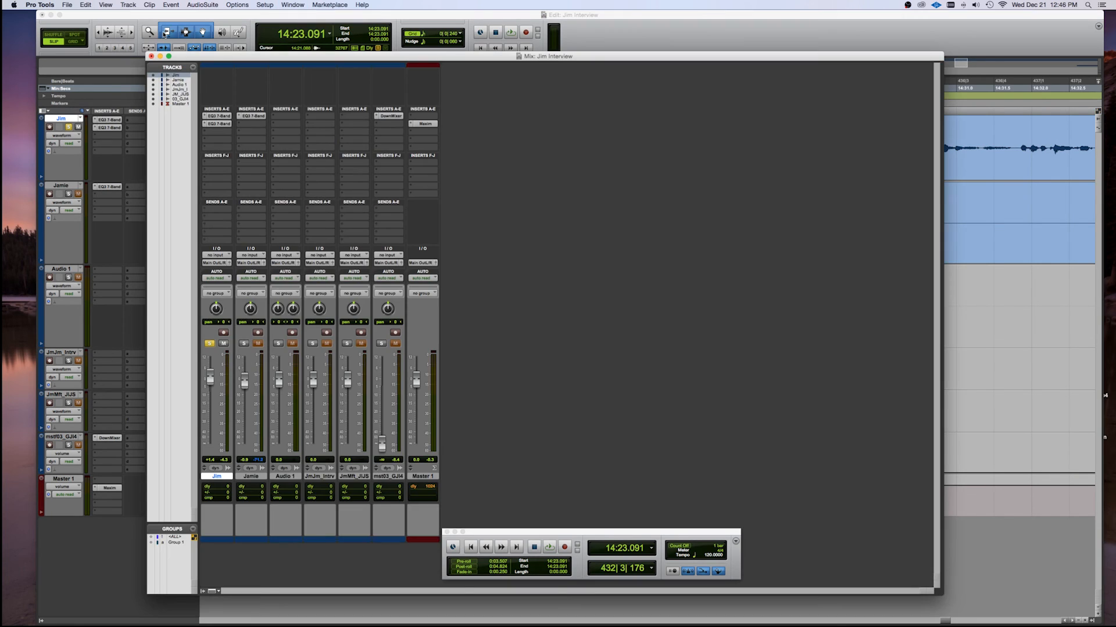
pyautogui.click(129, 5)
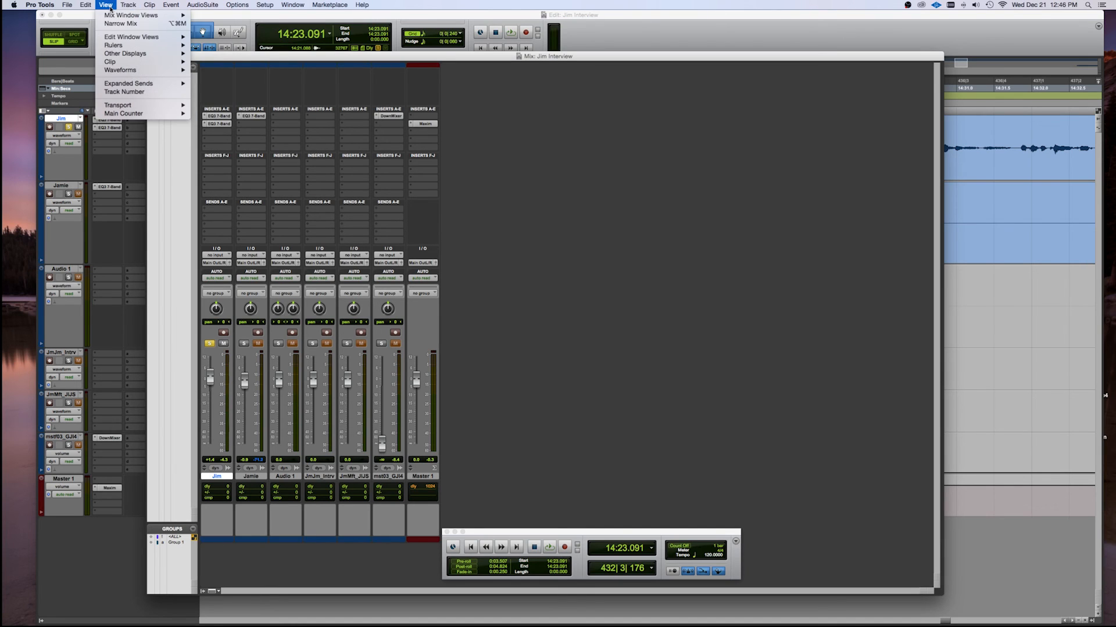
pyautogui.moveTo(112, 19)
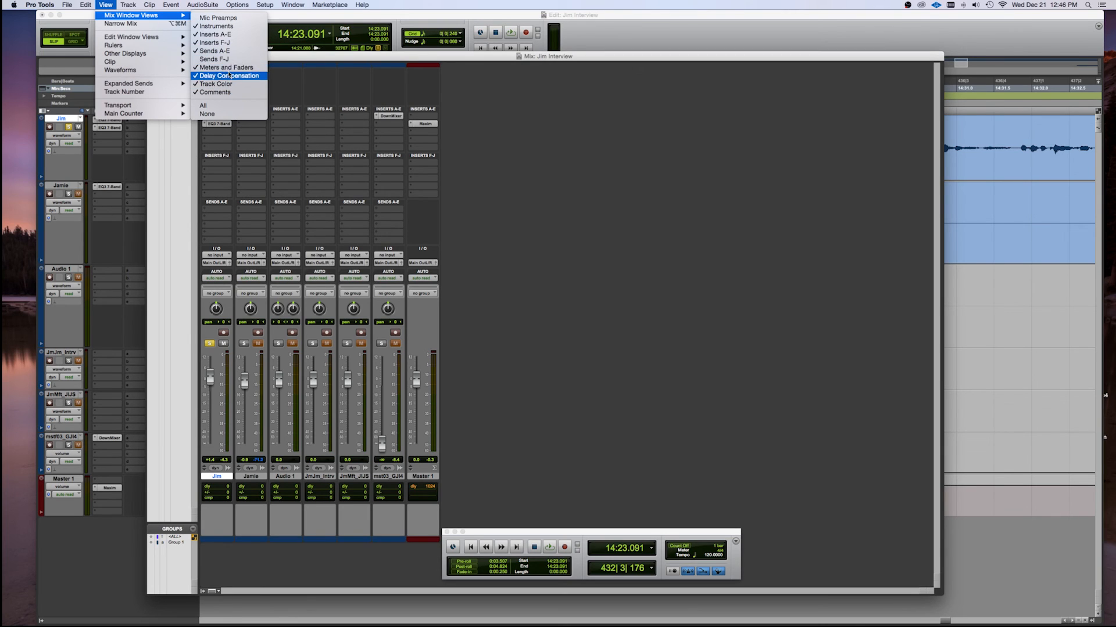
pyautogui.click(400, 60)
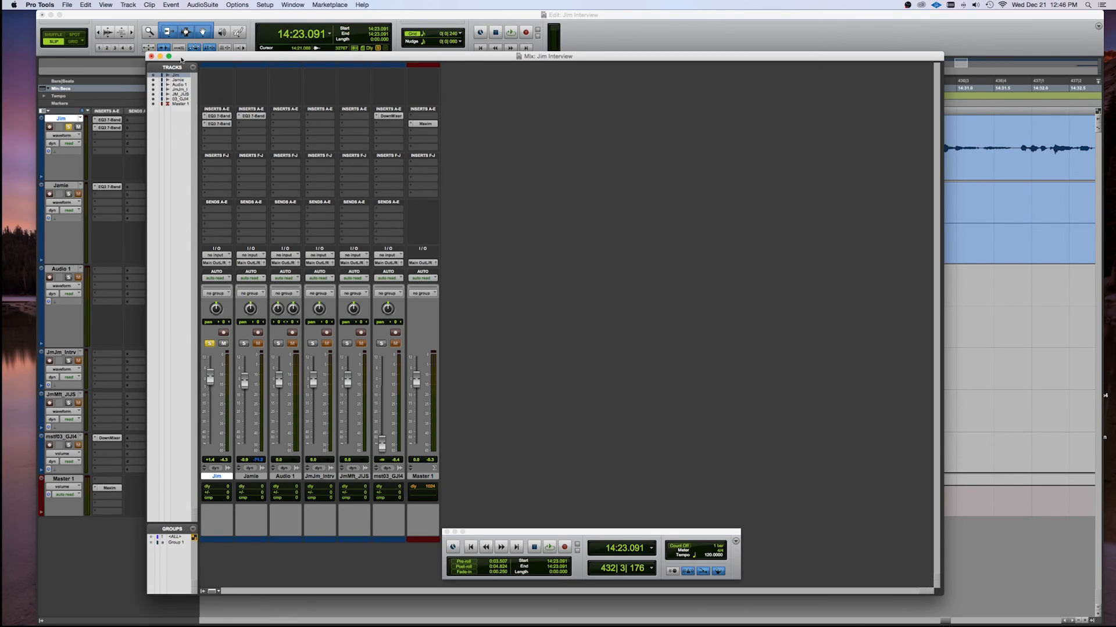
pyautogui.click(151, 56)
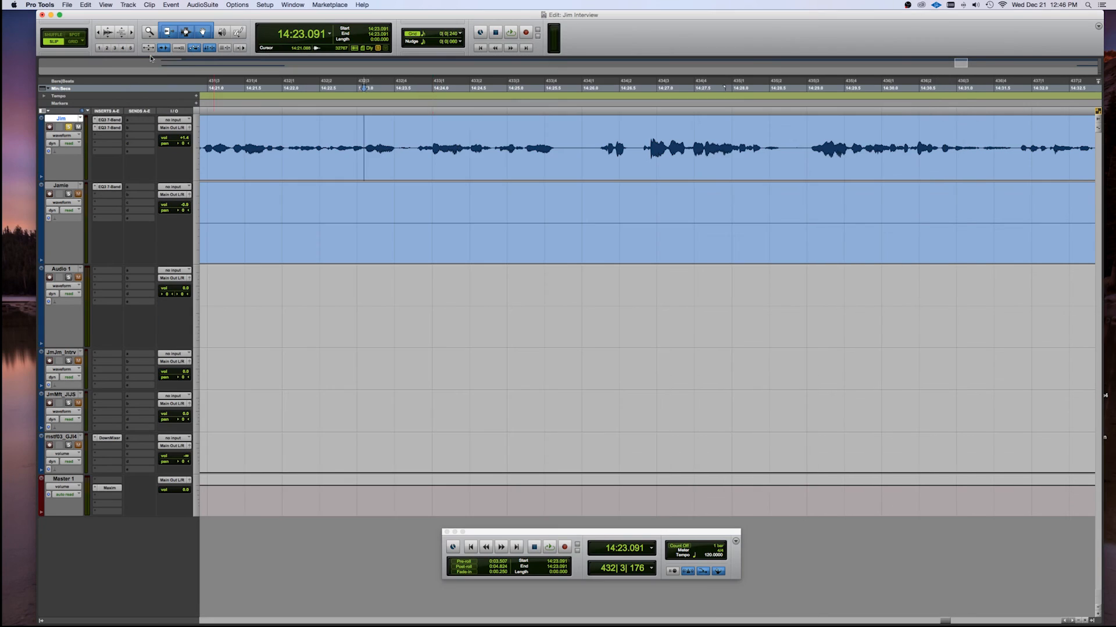
# - Place the edit cursor at about 14:25.28 on the first voice track and show the whole interview from the session start
pyautogui.click(528, 130)
pyautogui.press('r')
pyautogui.press('r')
pyautogui.press('r')
pyautogui.press('r')
pyautogui.press('r')
pyautogui.press('r')
pyautogui.press('r')
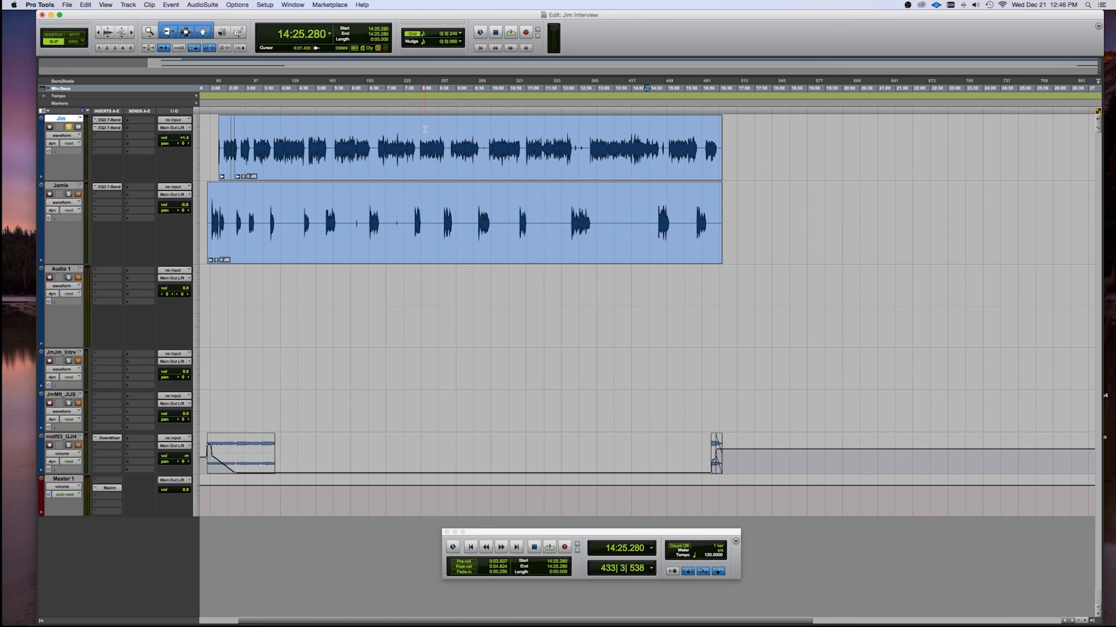
pyautogui.hscroll(-3, 481, 160)
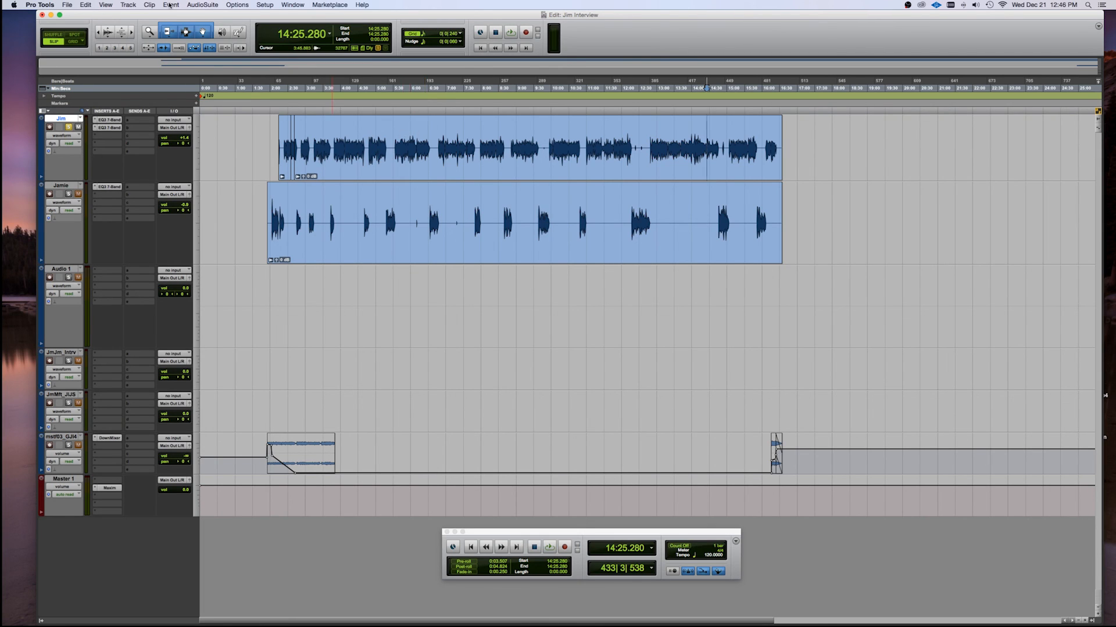
pyautogui.click(201, 5)
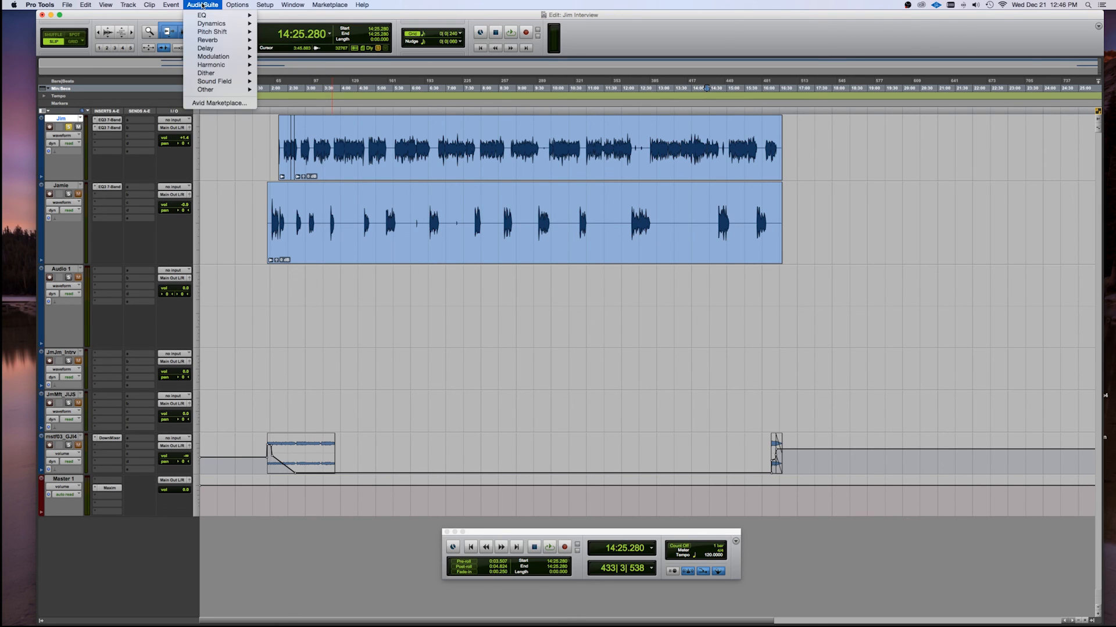
pyautogui.moveTo(204, 32)
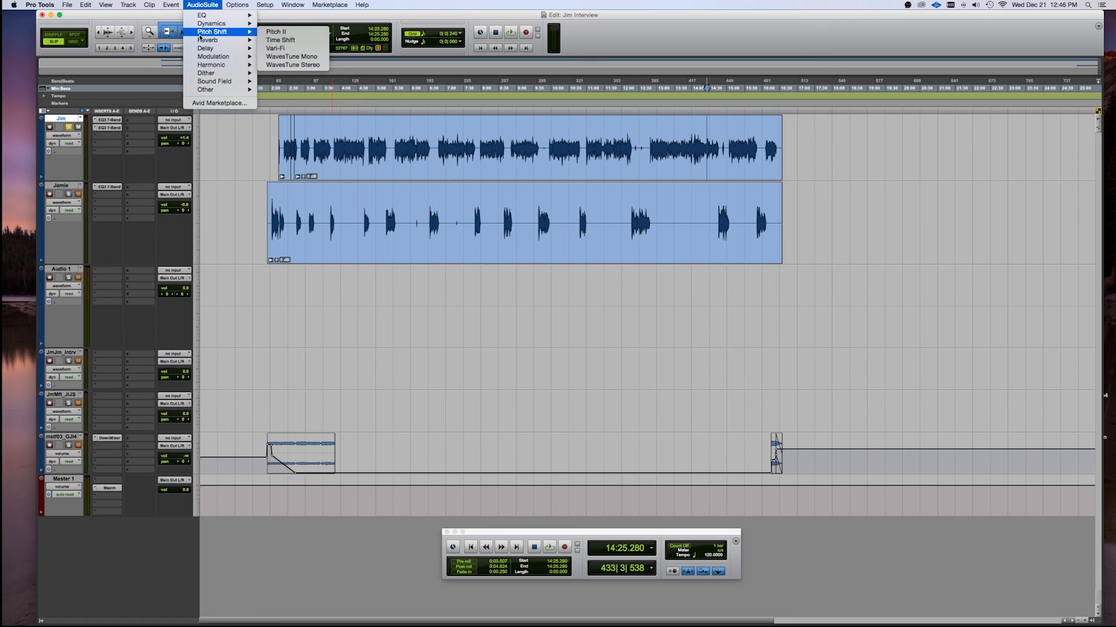
pyautogui.click(394, 130)
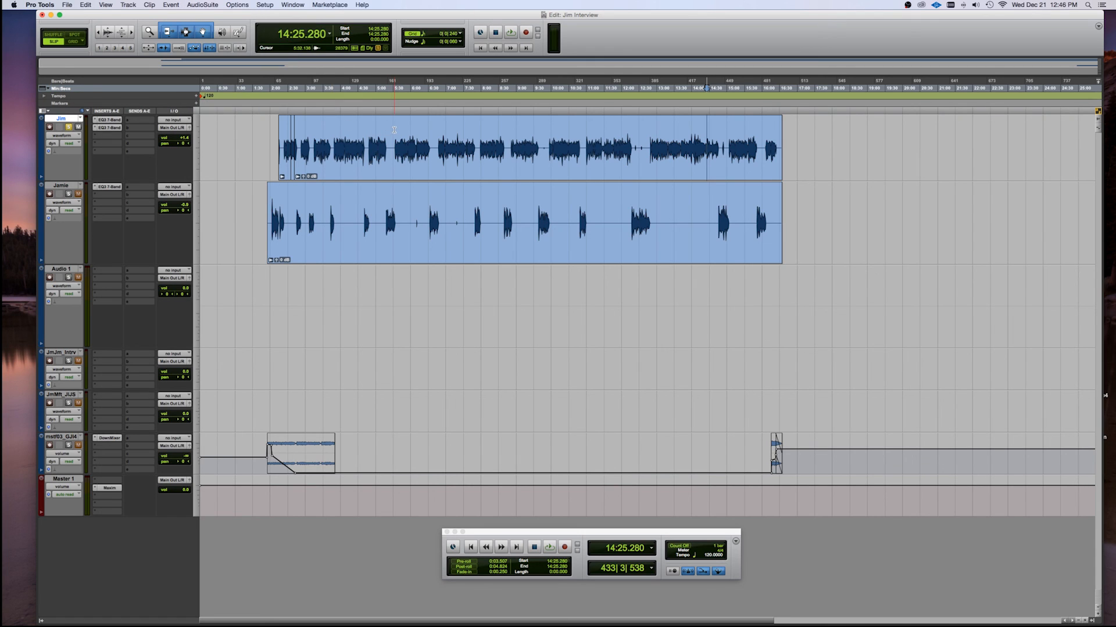
# - Separate the section from about 5:30.65 to 6:36.04 on the first voice track and open AudioSuite EQ3 7-Band for it
pyautogui.moveTo(393, 130); pyautogui.dragTo(431, 128)
pyautogui.press('super+e')
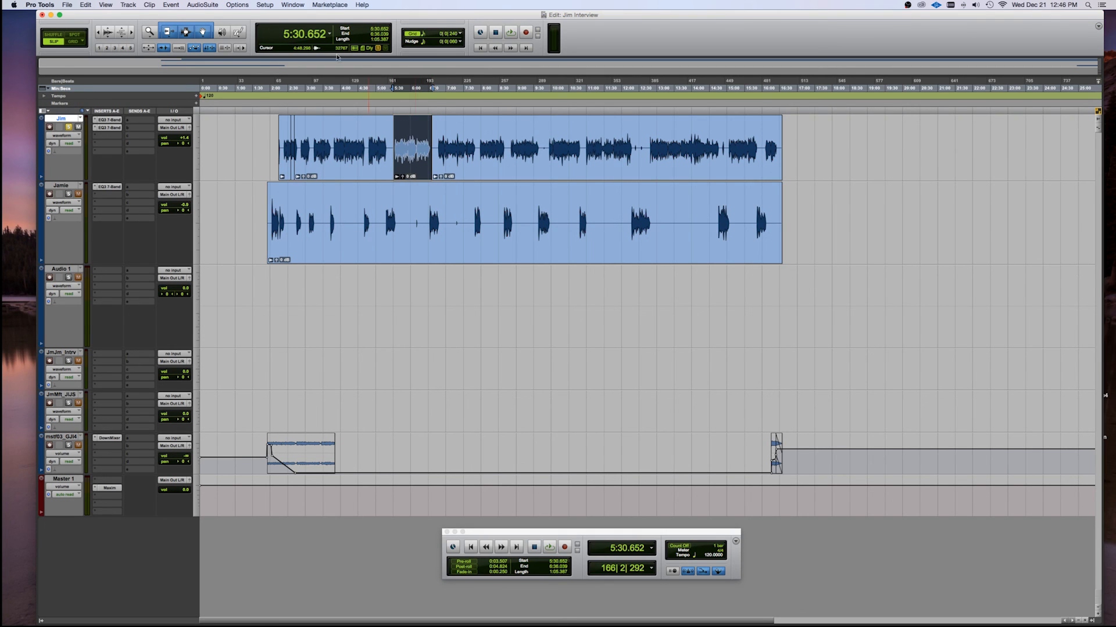
pyautogui.click(219, 7)
pyautogui.moveTo(216, 16)
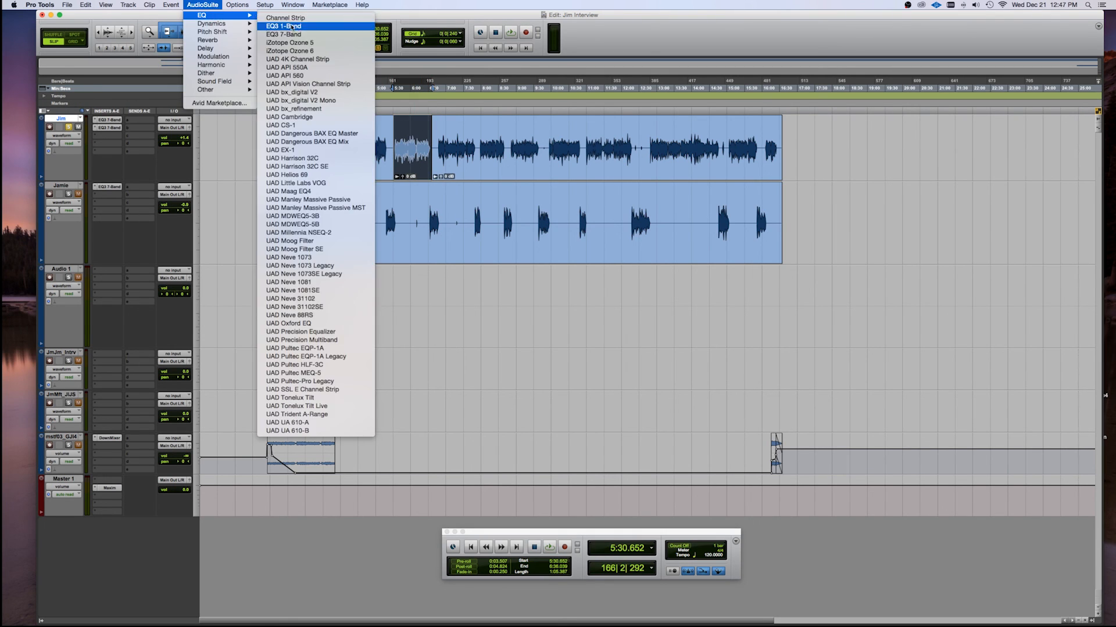
pyautogui.click(297, 37)
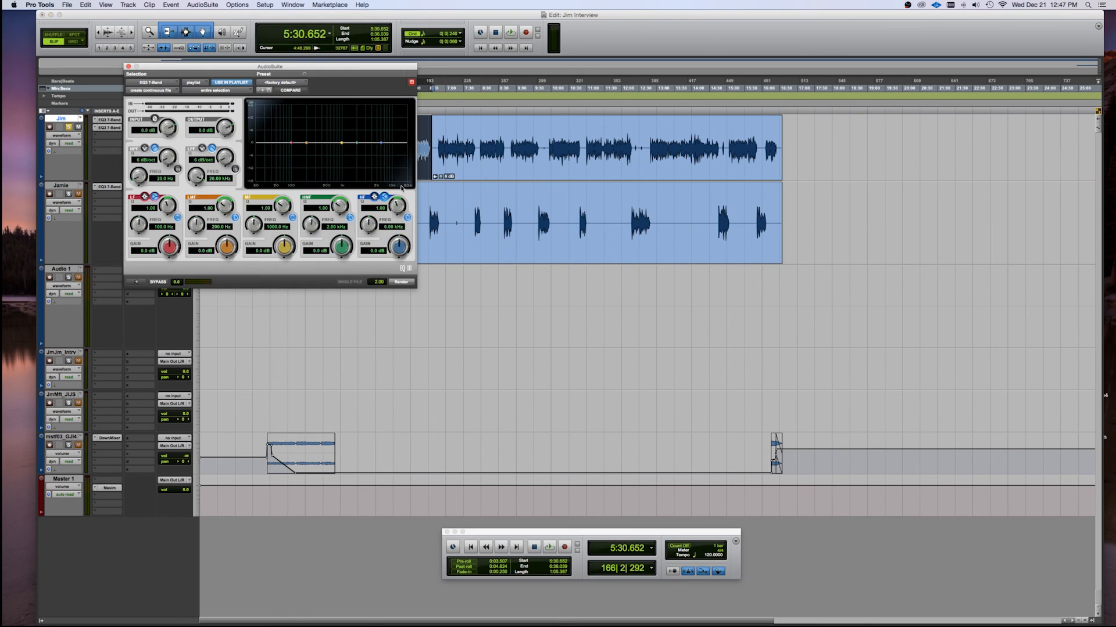
# - Boost the EQ's high-frequency band gain to about 10.8 dB and preview the processed selection
pyautogui.moveTo(394, 242); pyautogui.dragTo(392, 245)
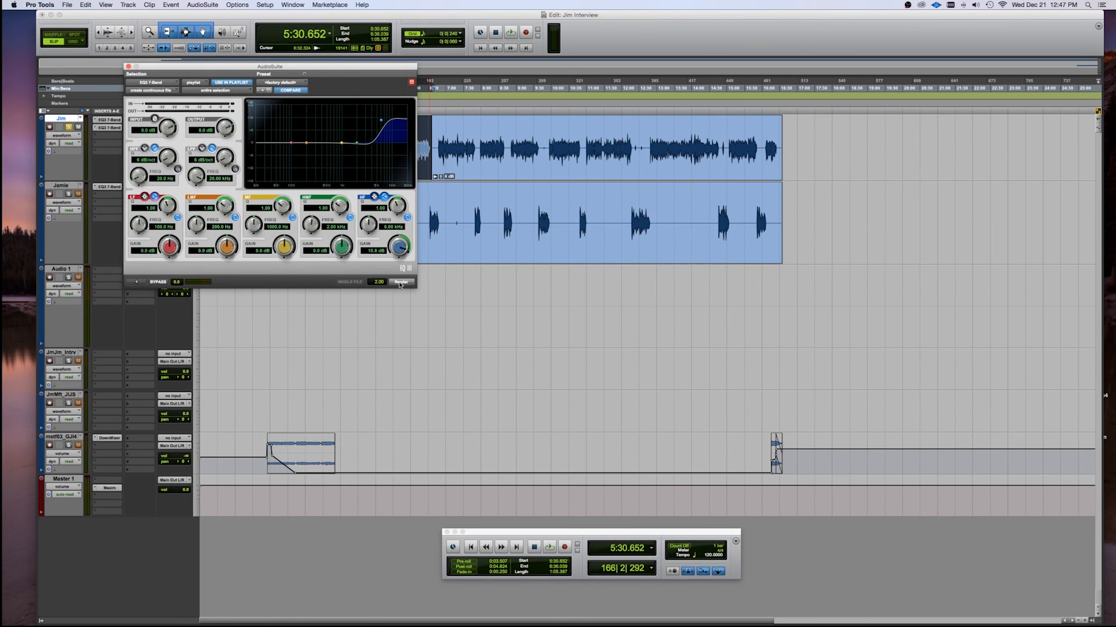
pyautogui.click(136, 283)
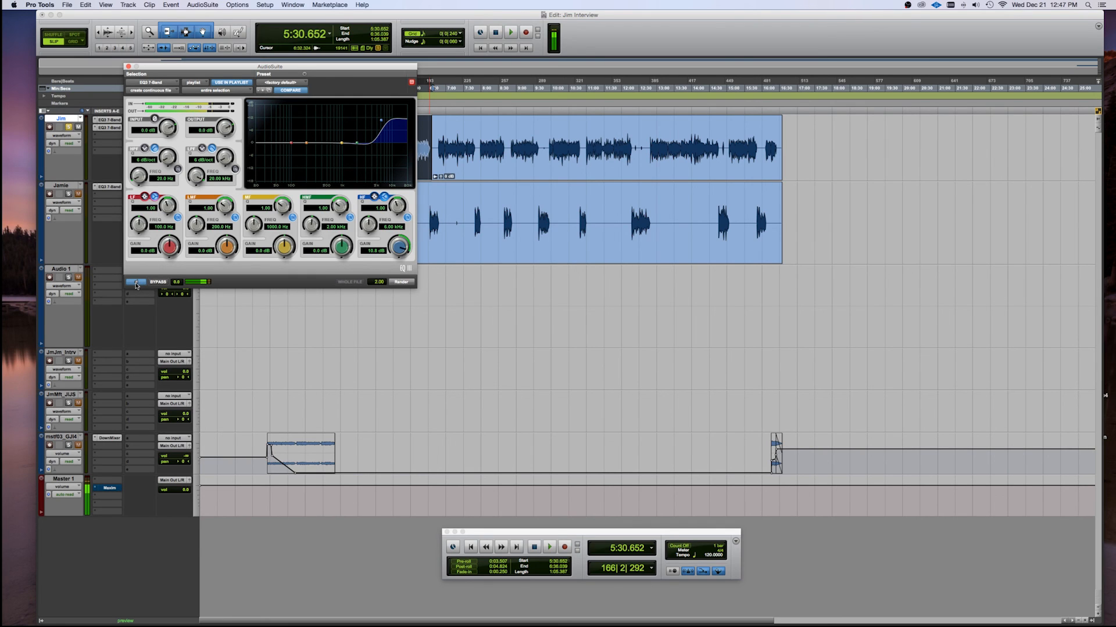
pyautogui.click(136, 283)
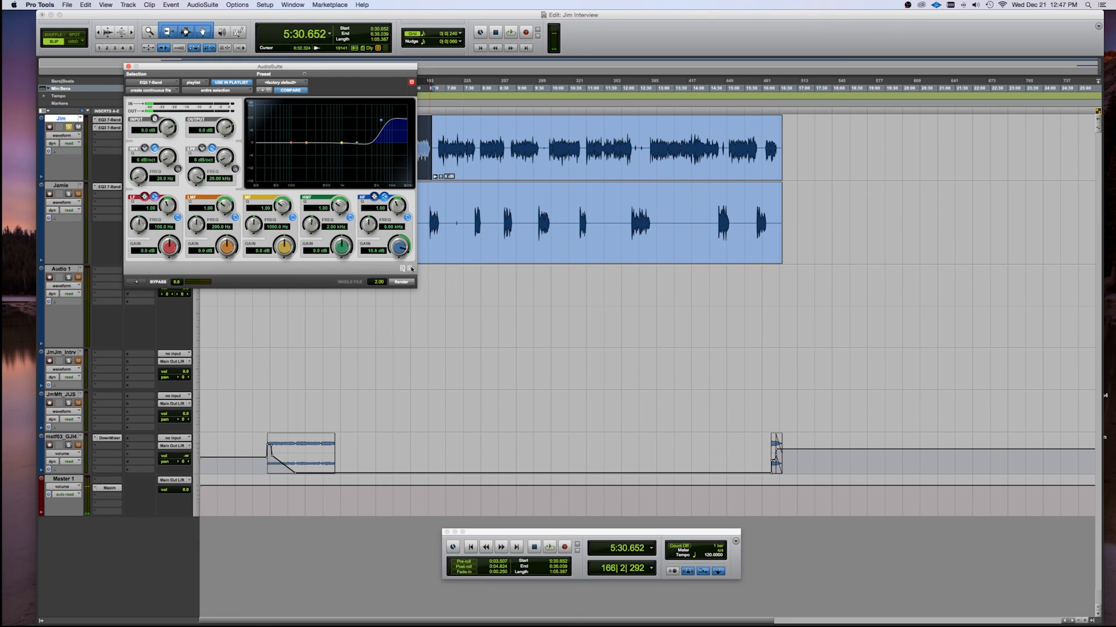
# - Render the EQ onto the separated clip, close the AudioSuite plug-in and place the cursor at about 6:05.57
pyautogui.click(402, 282)
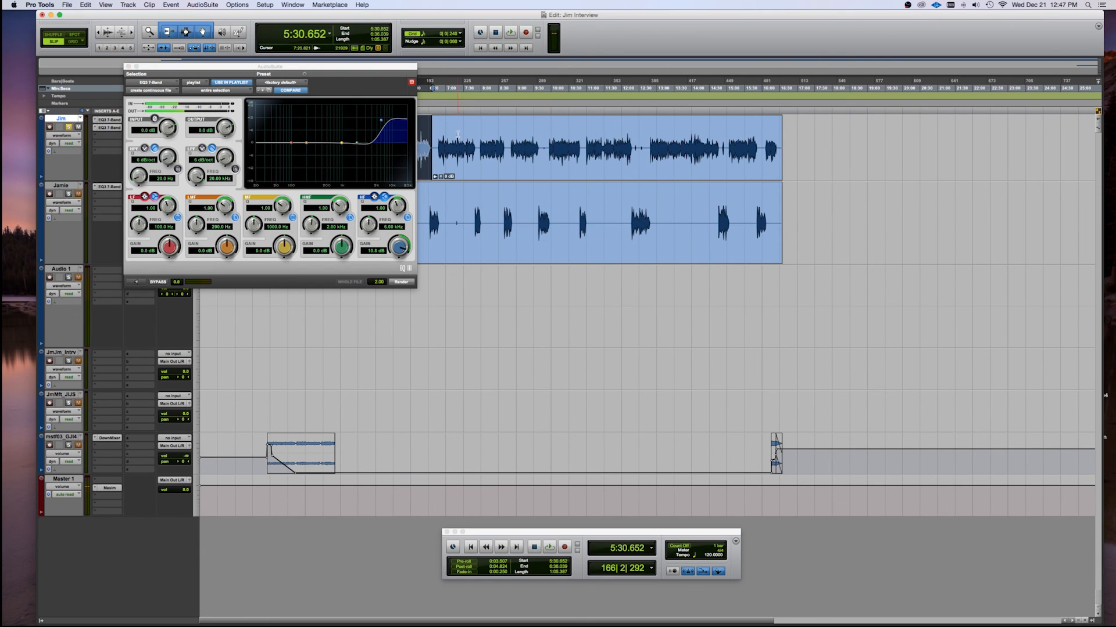
pyautogui.click(129, 67)
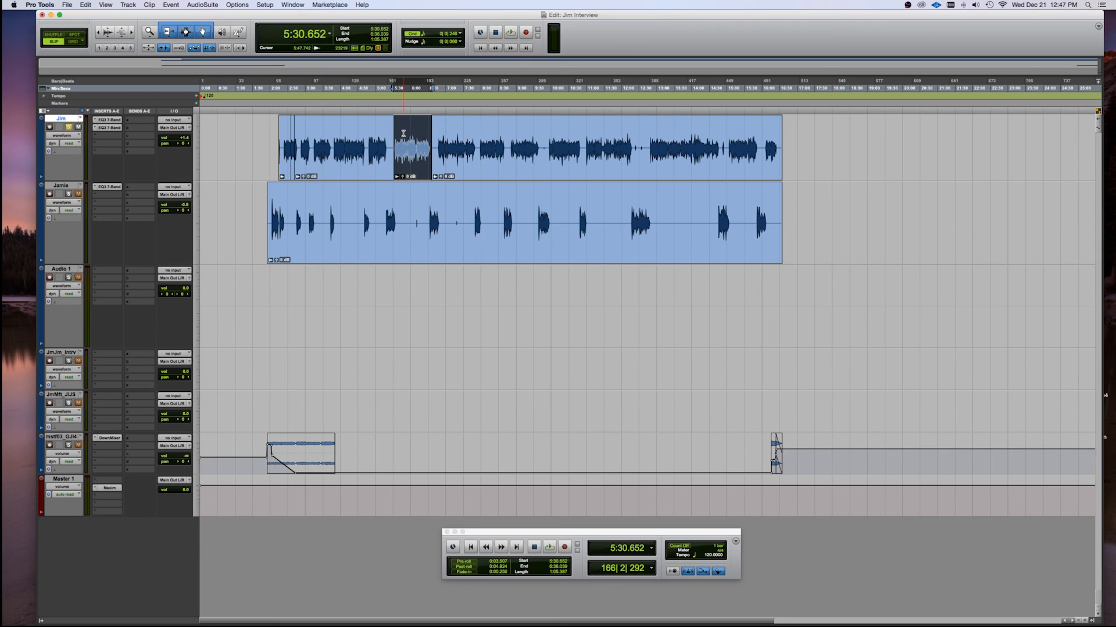
pyautogui.click(414, 133)
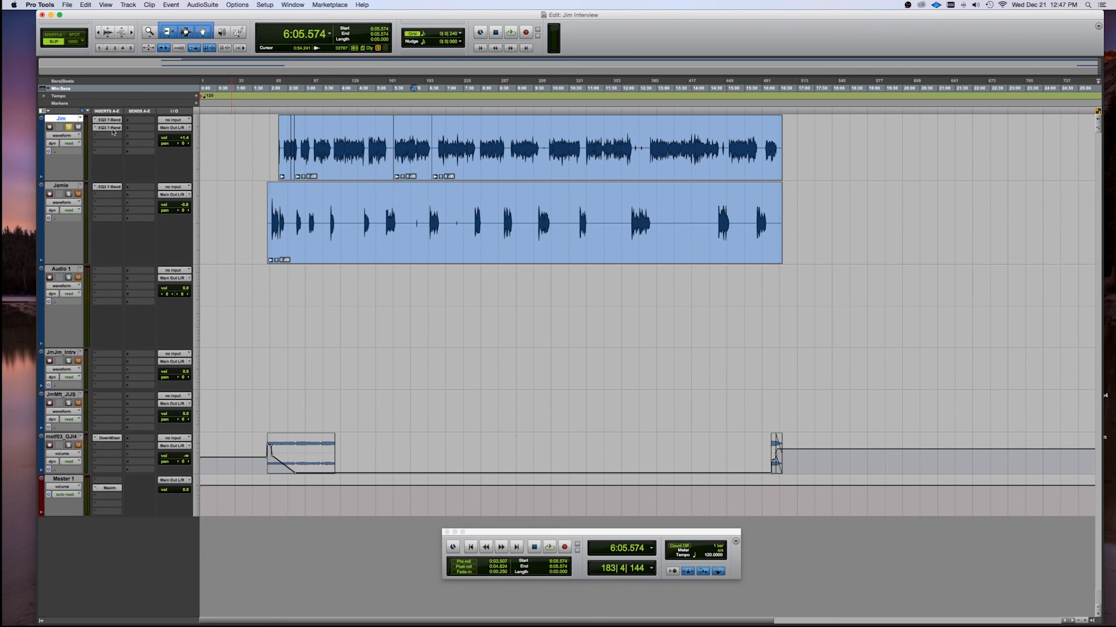
# - Copy the settings of the EQ3 7-Band in insert slot A of the first voice track and close the plug-in
pyautogui.click(99, 127)
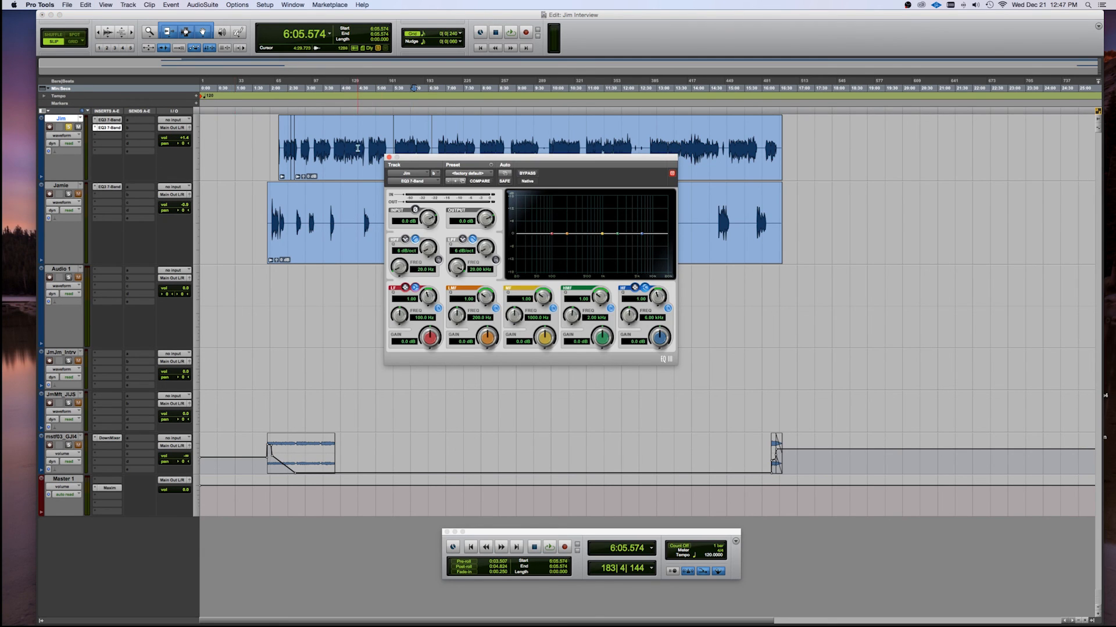
pyautogui.click(388, 157)
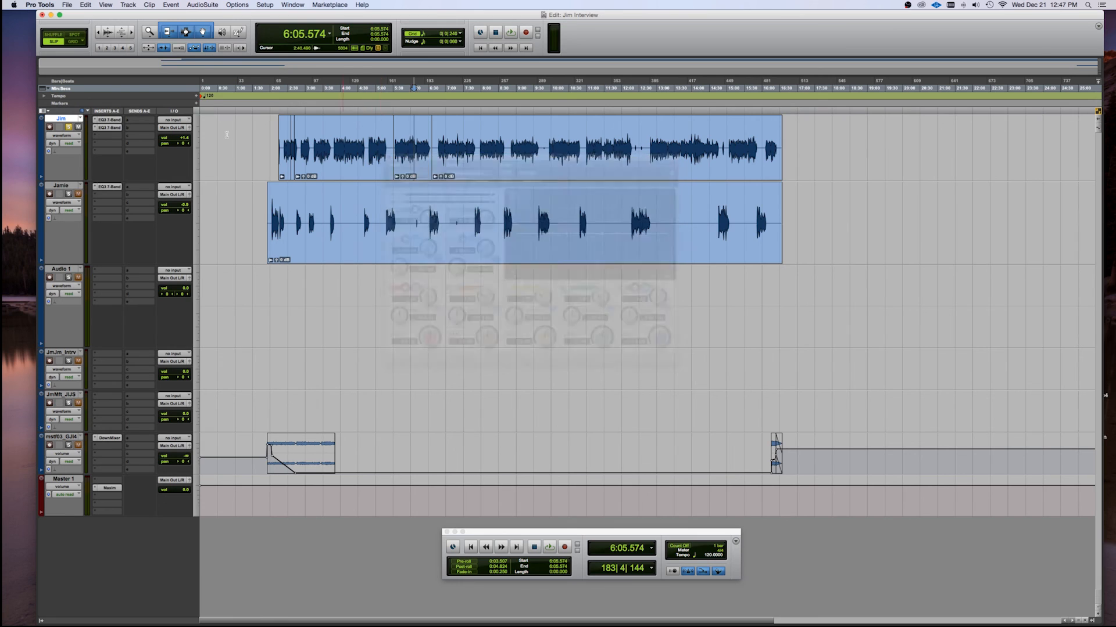
pyautogui.click(107, 119)
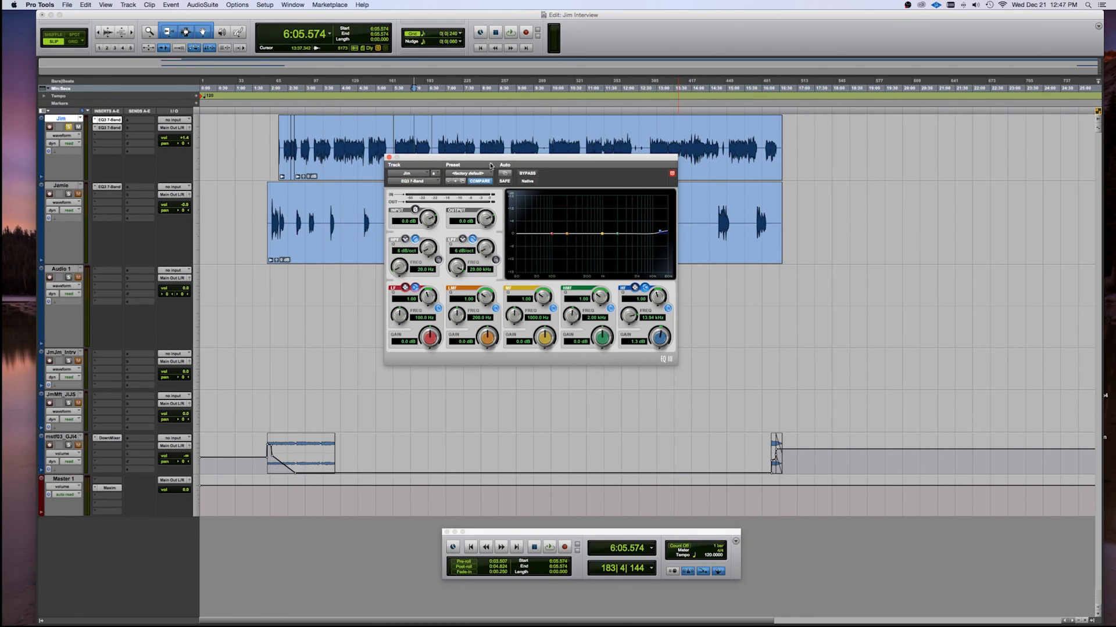
pyautogui.click(504, 174)
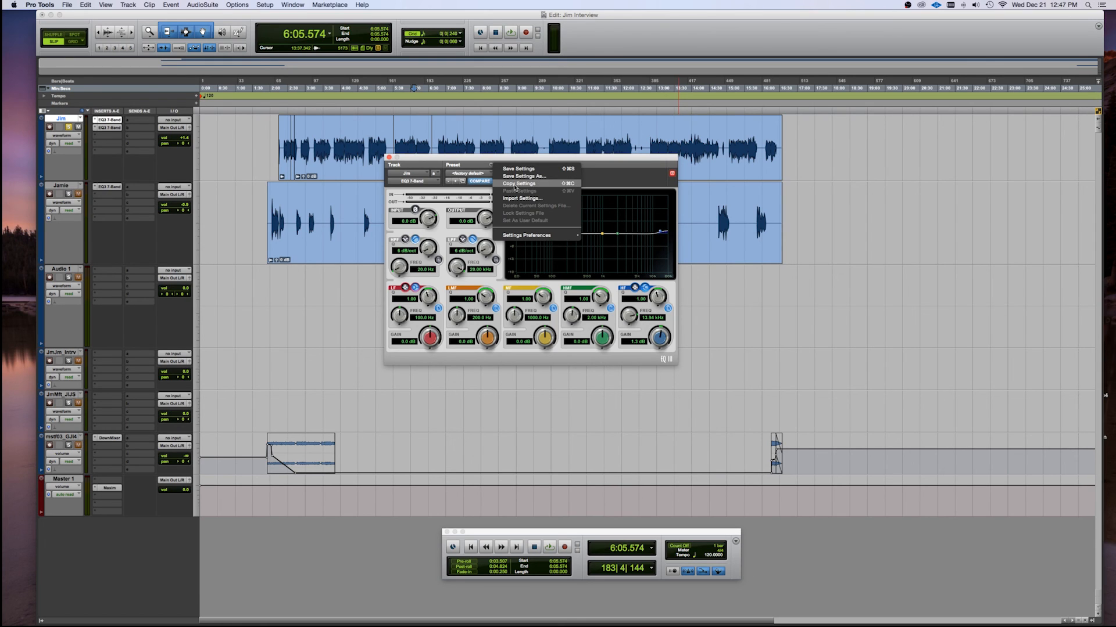
pyautogui.click(509, 185)
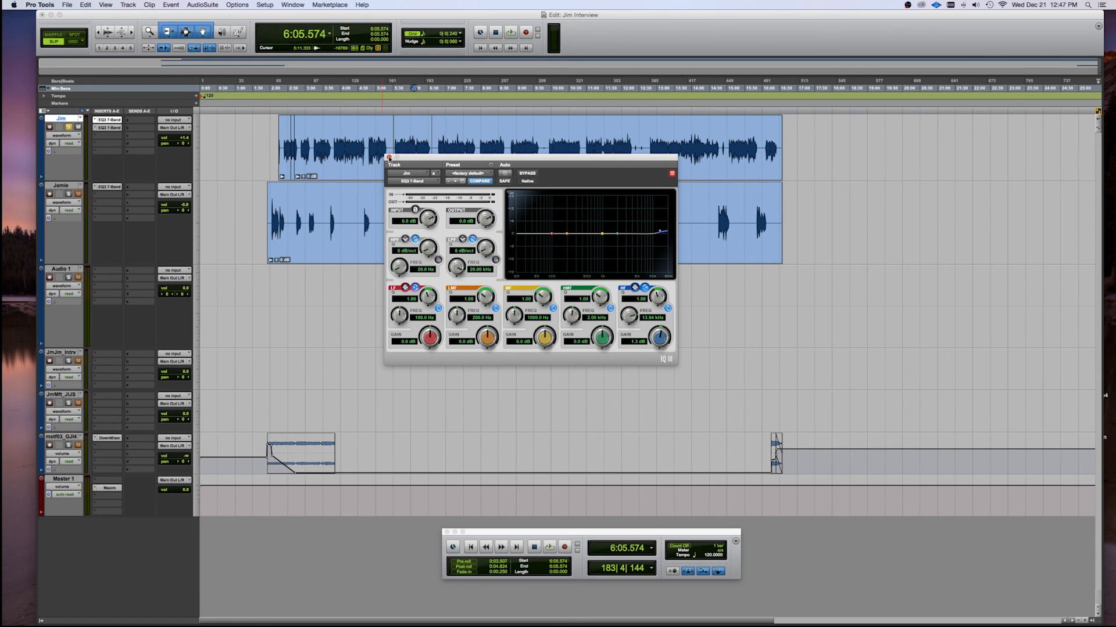
pyautogui.click(388, 158)
# - Try to paste the copied settings into AudioSuite EQ3 7-Band for the separated clip, and close the plug-in without rendering
pyautogui.click(417, 166)
pyautogui.click(202, 5)
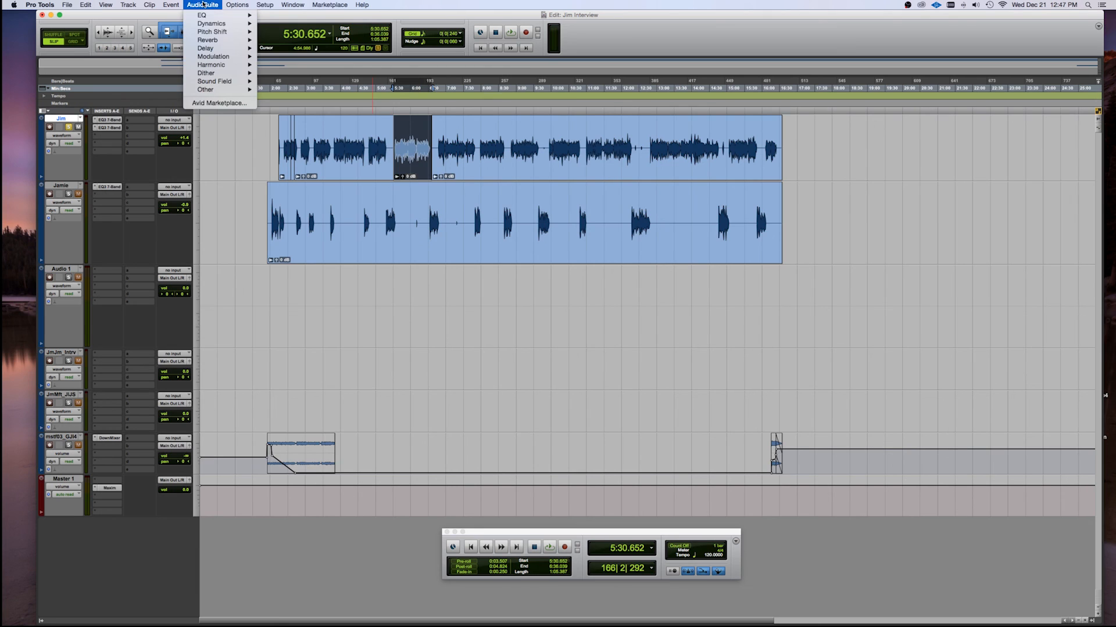
pyautogui.moveTo(212, 15)
pyautogui.click(291, 35)
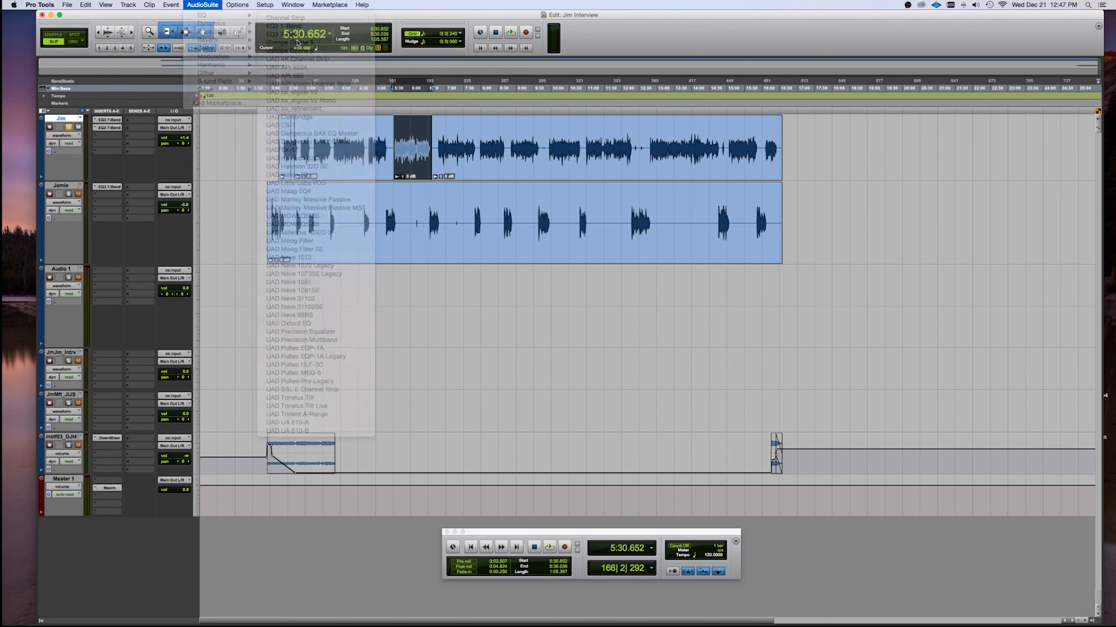
pyautogui.click(303, 74)
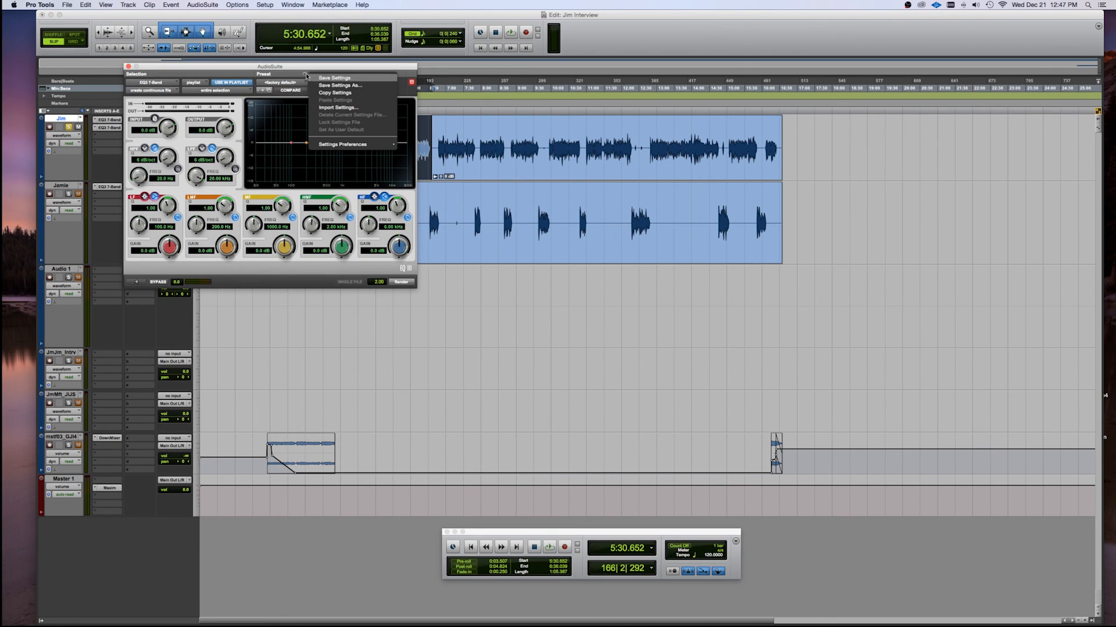
pyautogui.click(330, 103)
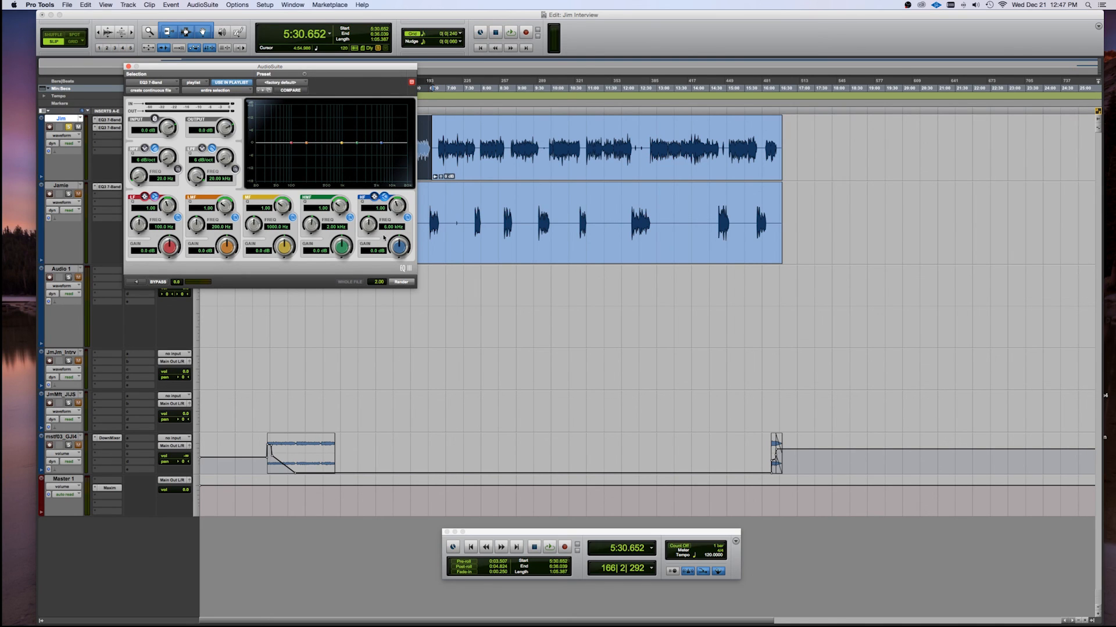
pyautogui.click(128, 66)
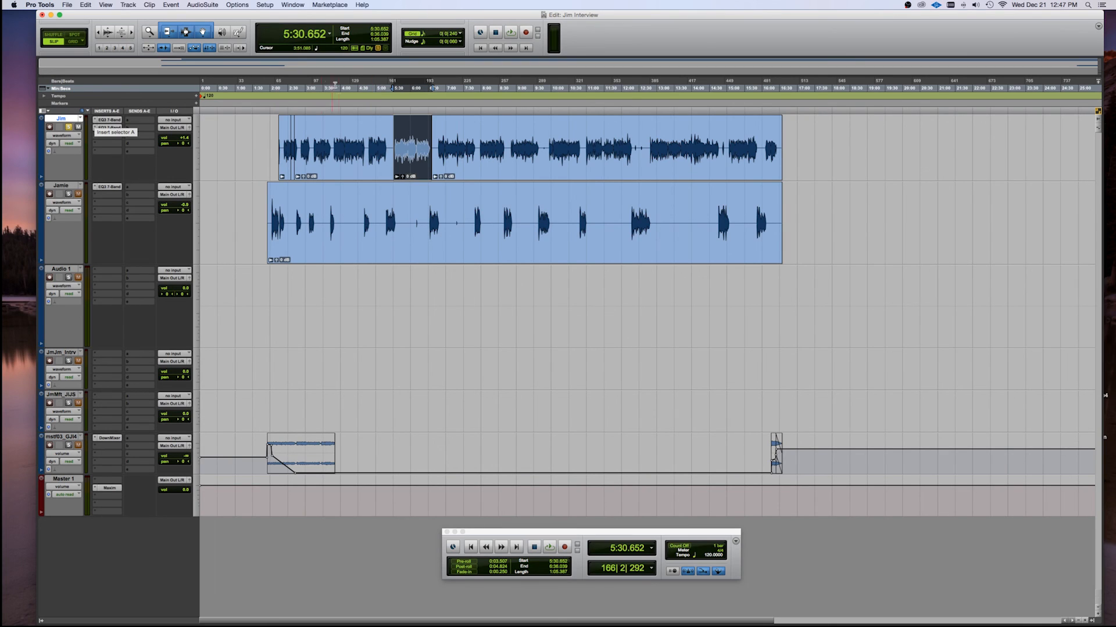
pyautogui.click(347, 131)
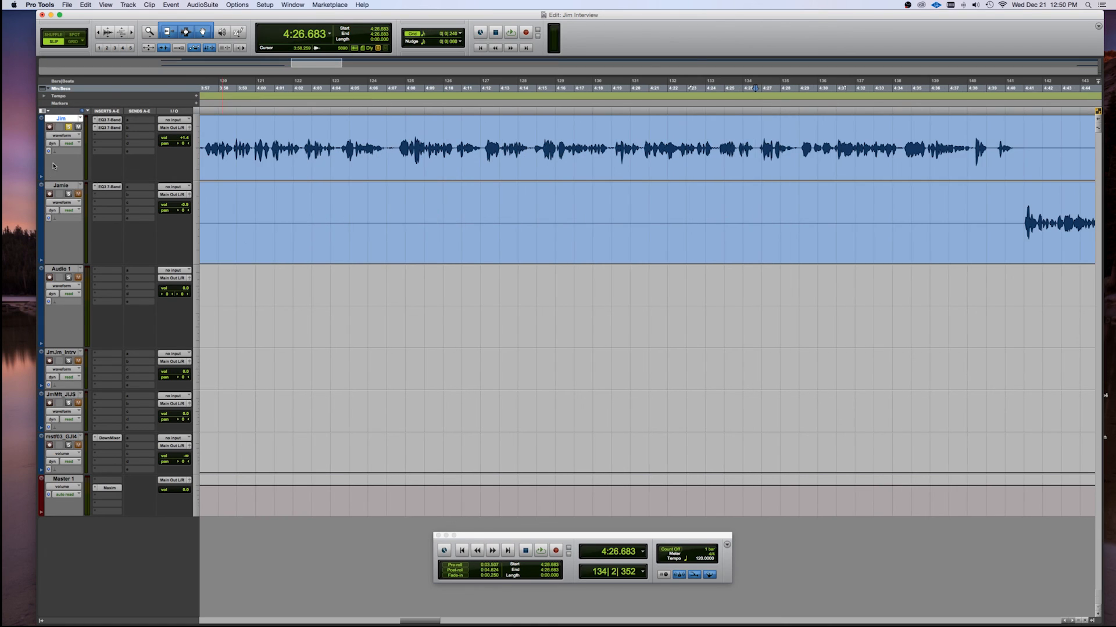
# - Rename the Audio 1 track with the first name used for the second voice track, followed by the number 1
pyautogui.doubleClick(60, 268)
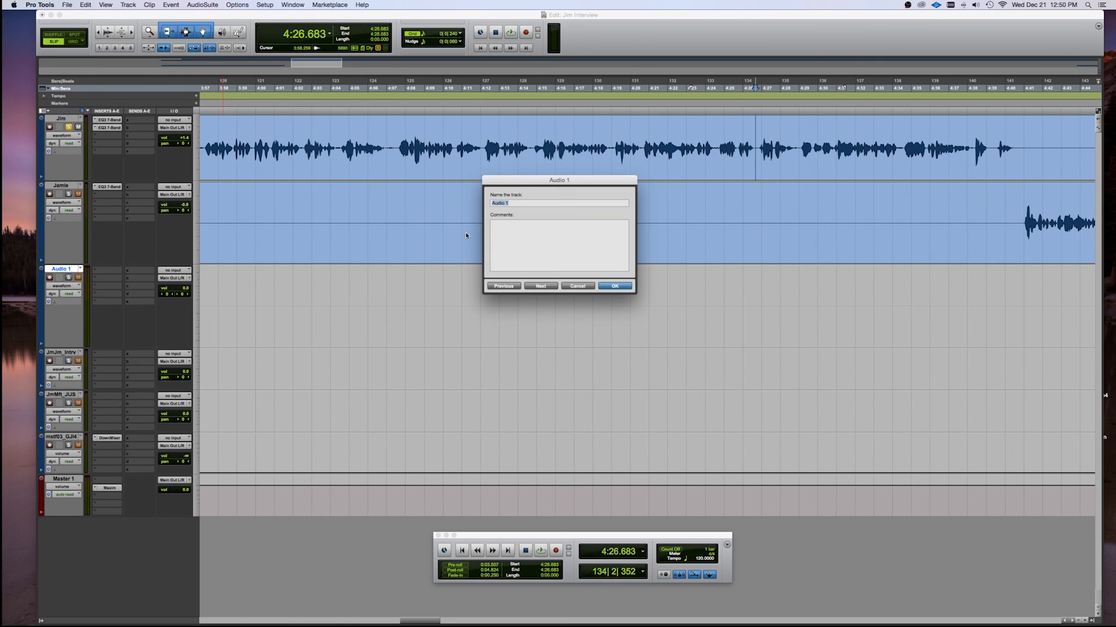
pyautogui.write('JAmie')
pyautogui.press('Left')
pyautogui.press('Left')
pyautogui.press('Left')
pyautogui.press('Left')
pyautogui.press('BackSpace')
pyautogui.write('a')
pyautogui.press('Return')
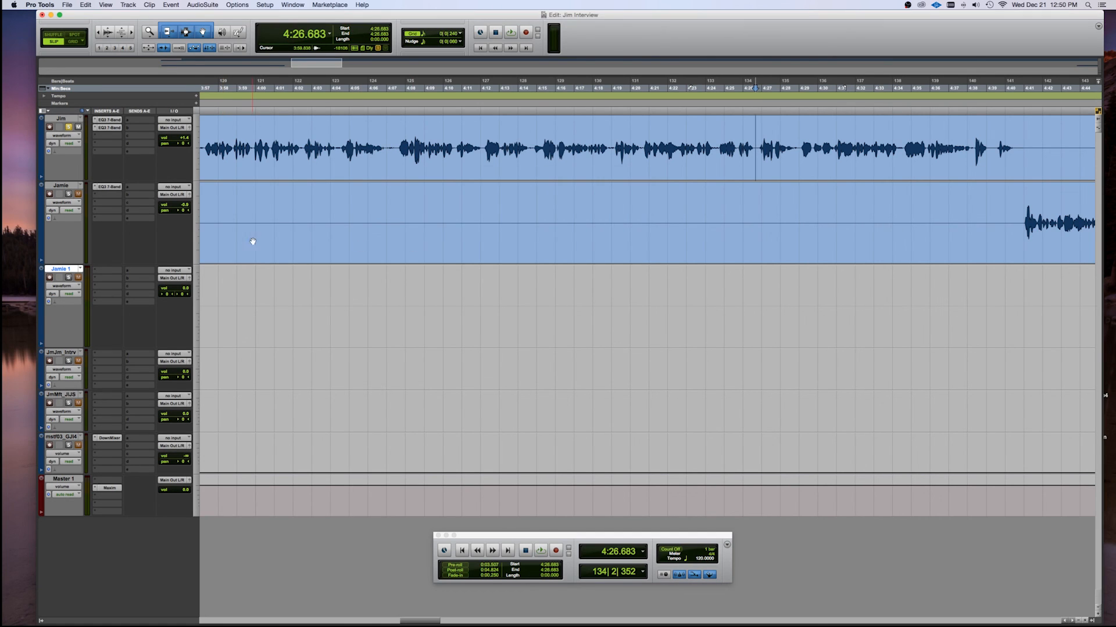
# - Color the renamed third track bright red, check its color in the Mix window and return to the Edit window
pyautogui.doubleClick(42, 292)
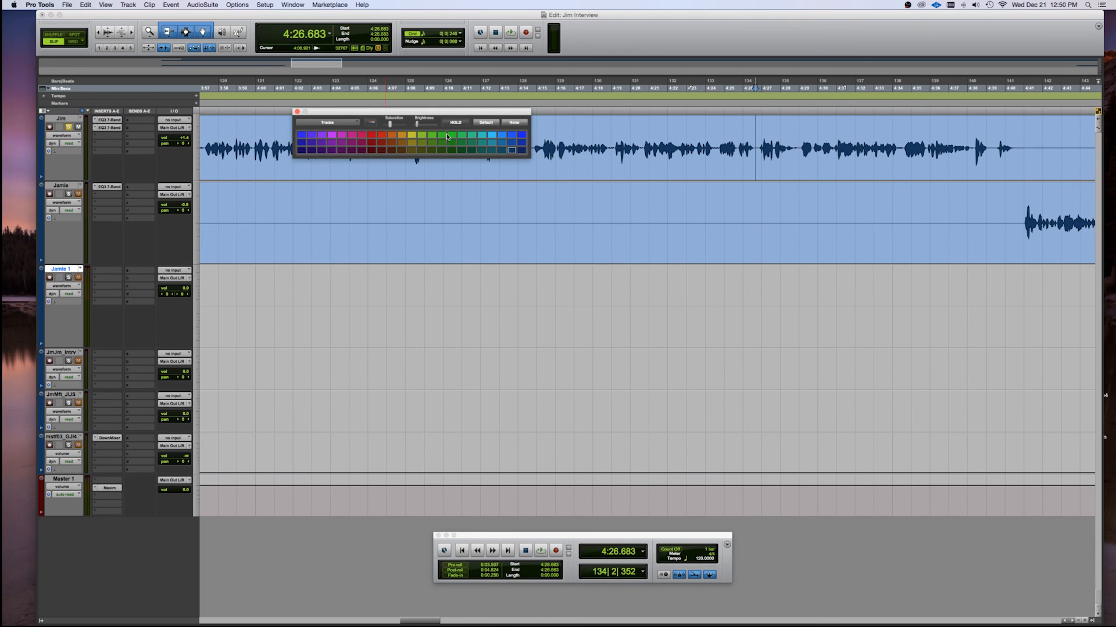
pyautogui.click(381, 135)
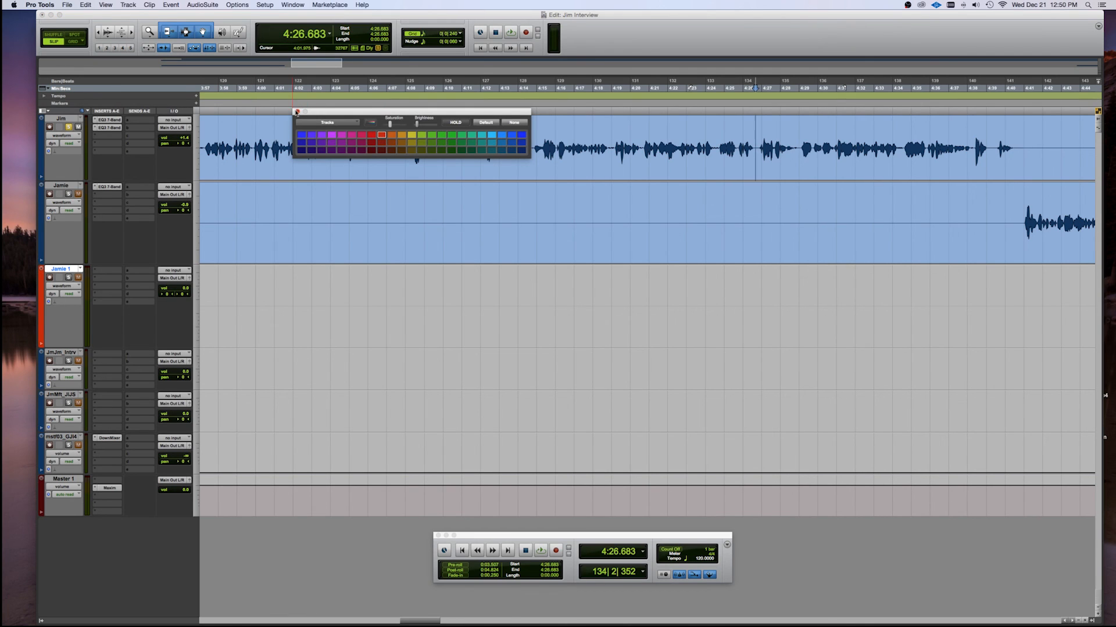
pyautogui.click(297, 111)
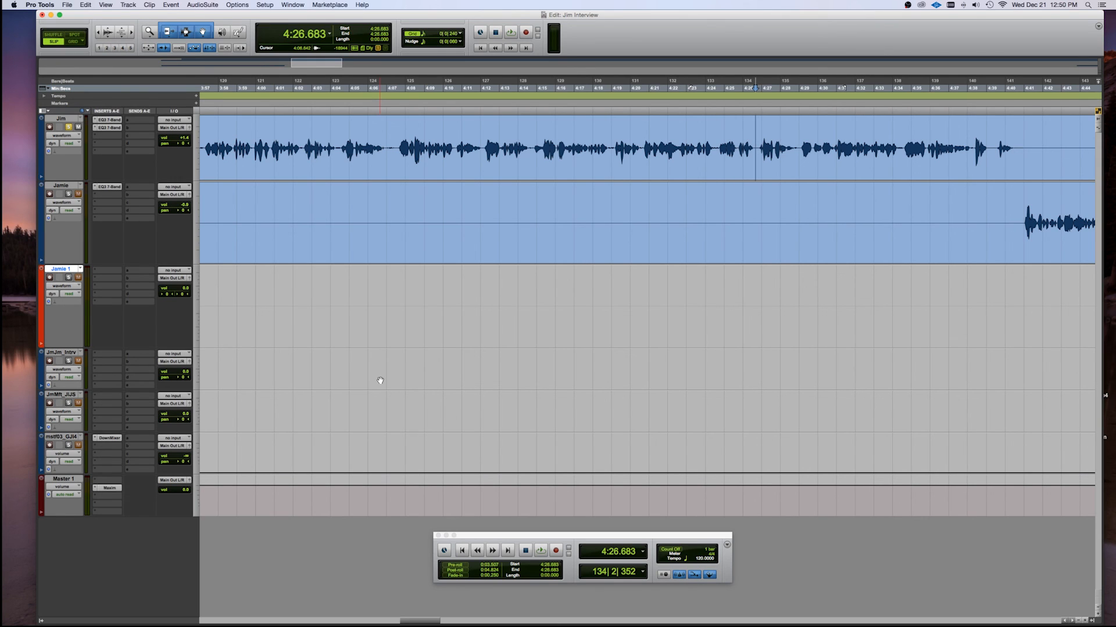
pyautogui.press('super+equal')
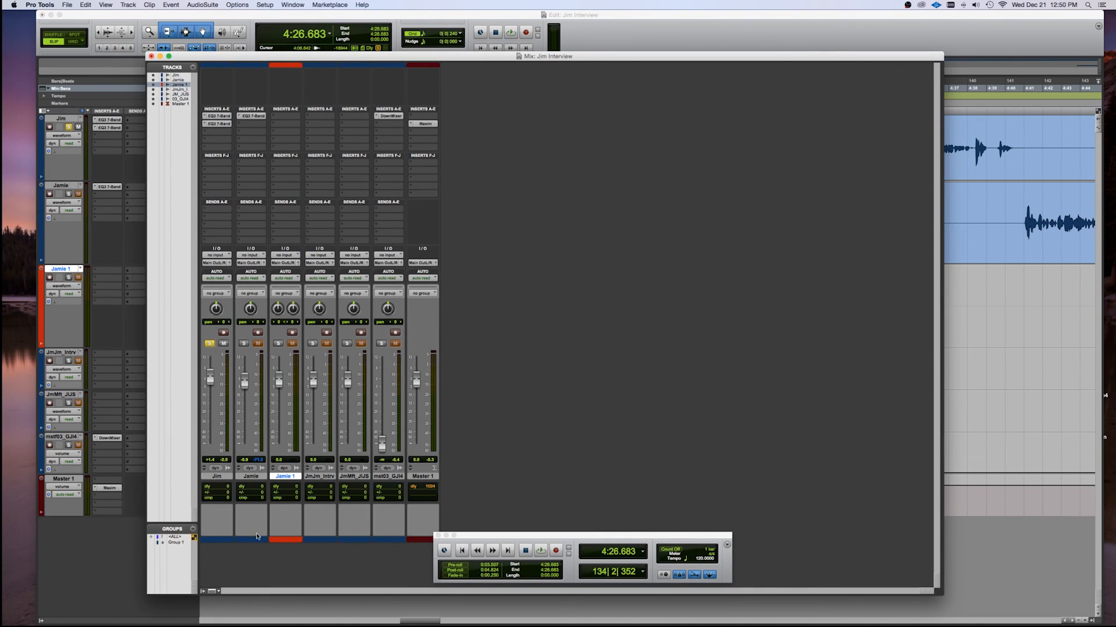
pyautogui.press('super+equal')
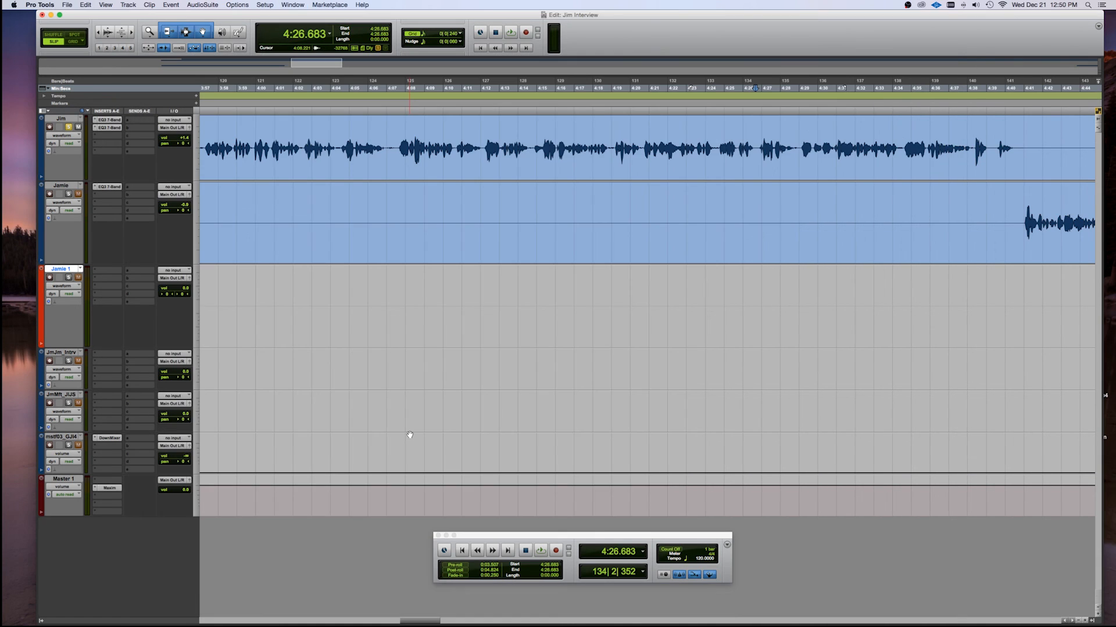